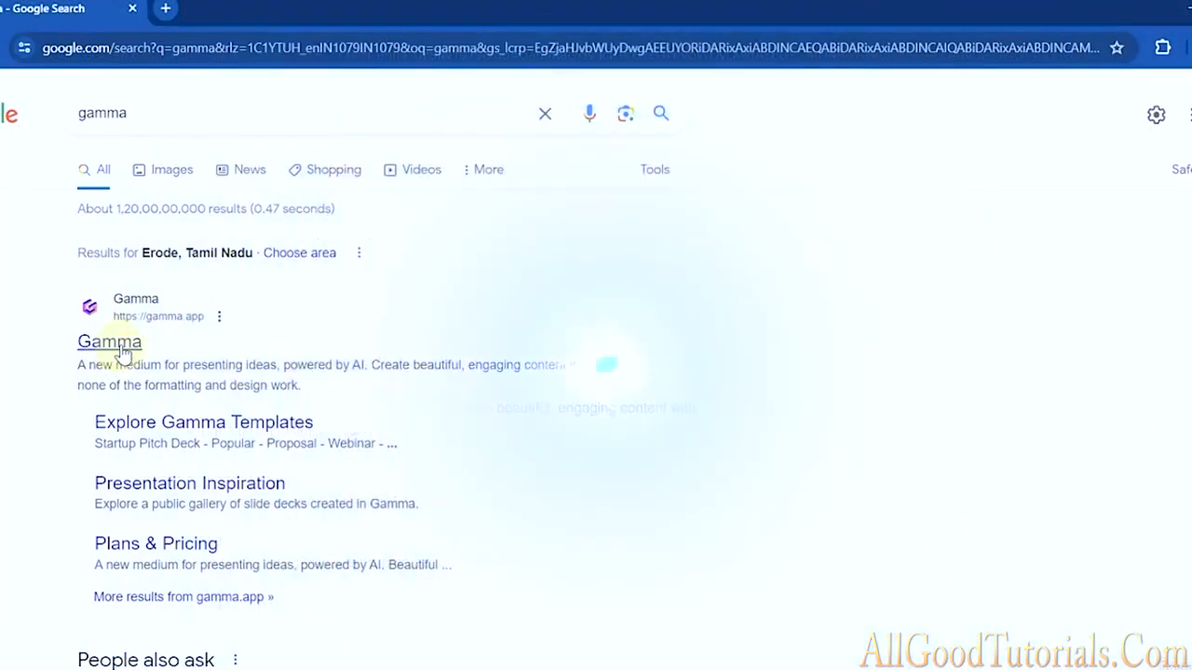
Open the Gamma website from the search results and sign up for a free account with the existing Google account.
left_click(121, 350)
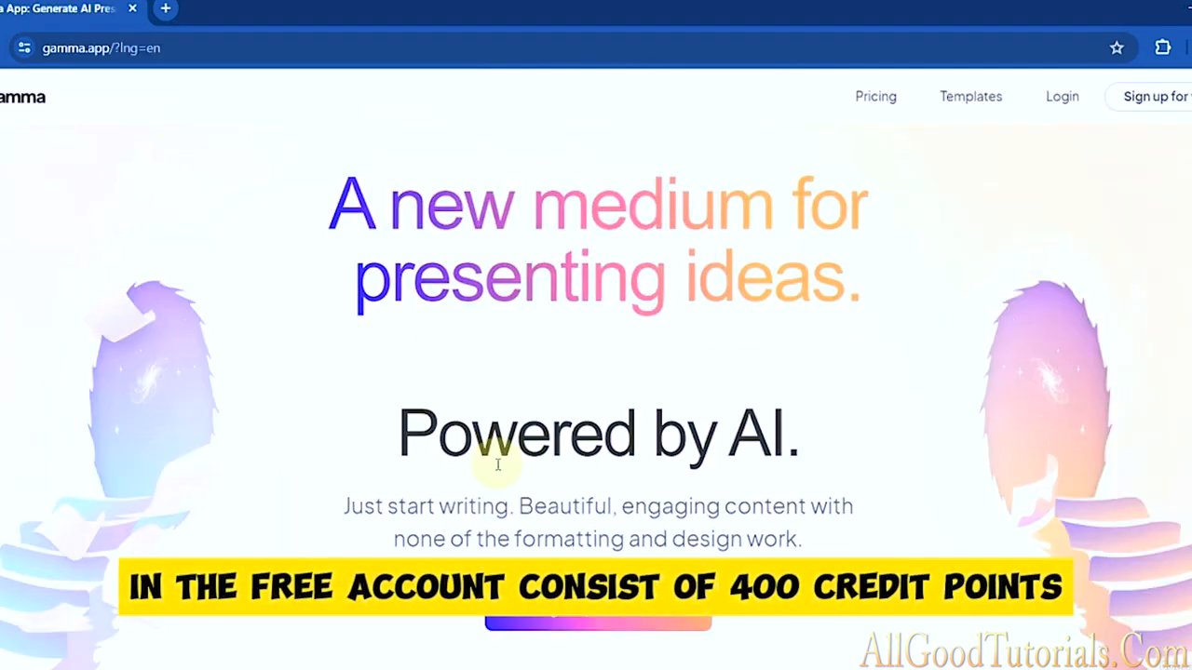
left_click(553, 630)
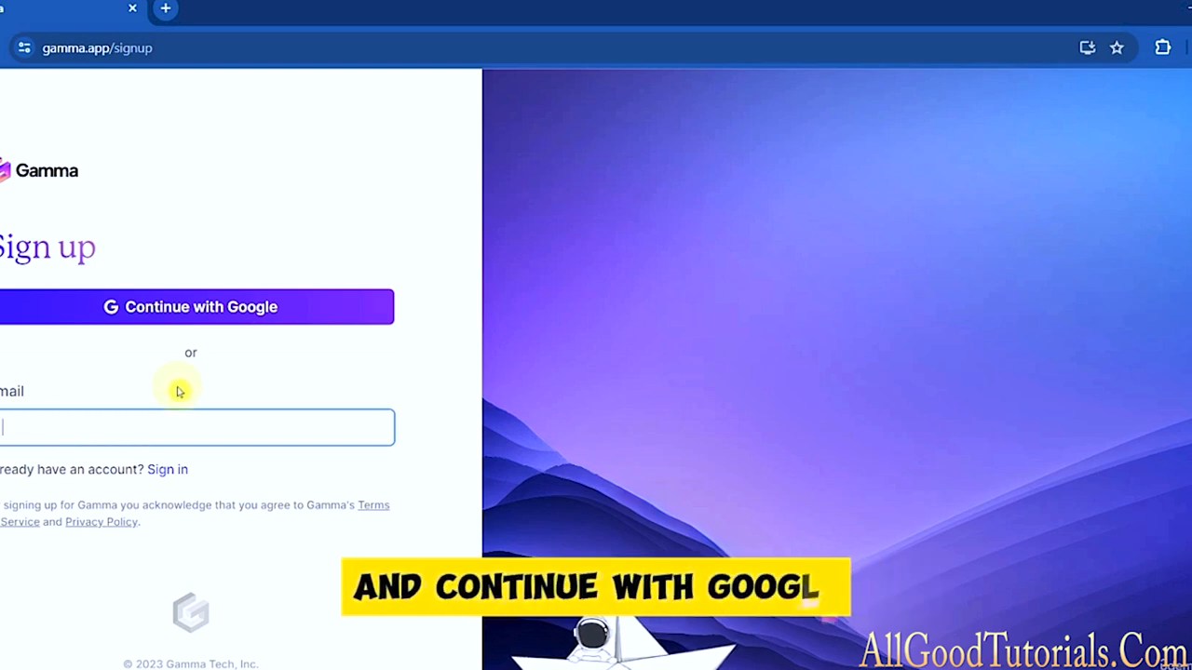
left_click(238, 326)
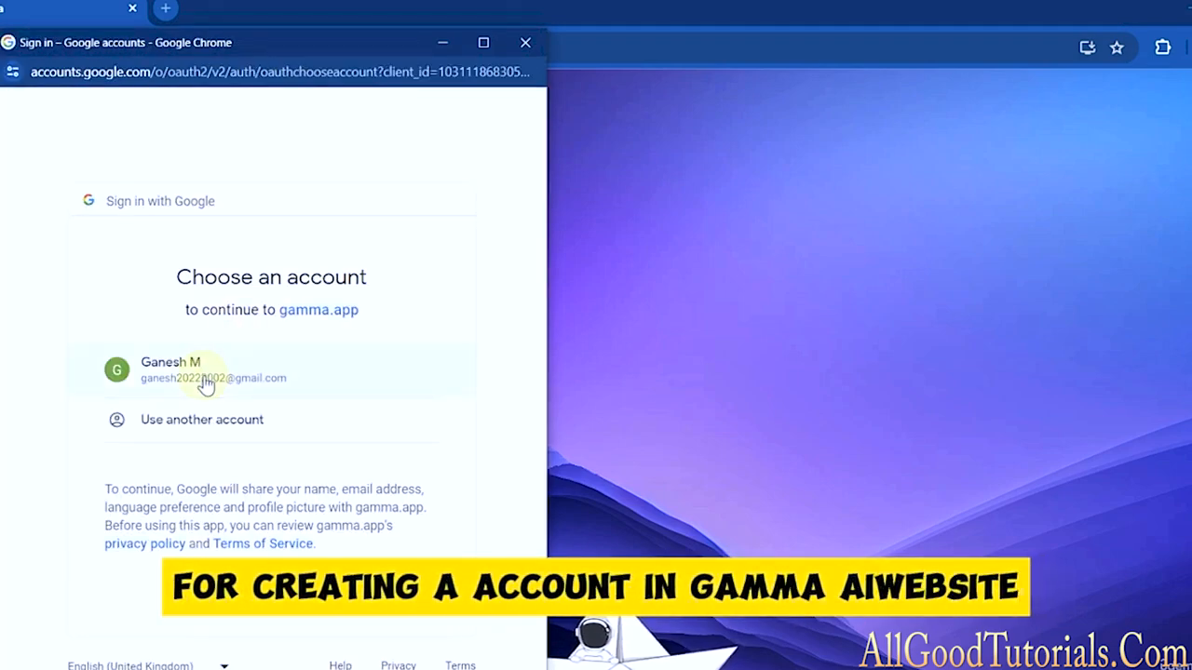
left_click(205, 382)
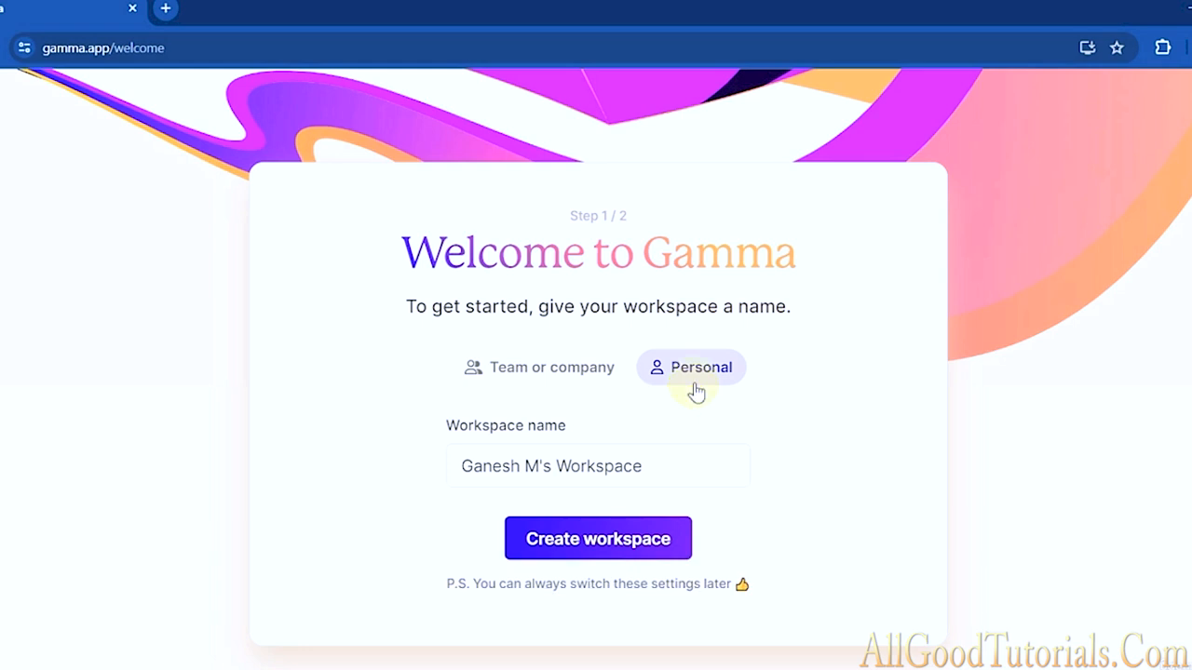
Name the personal workspace "First PPT" and create it.
triple_click(597, 467)
type("First PPT")
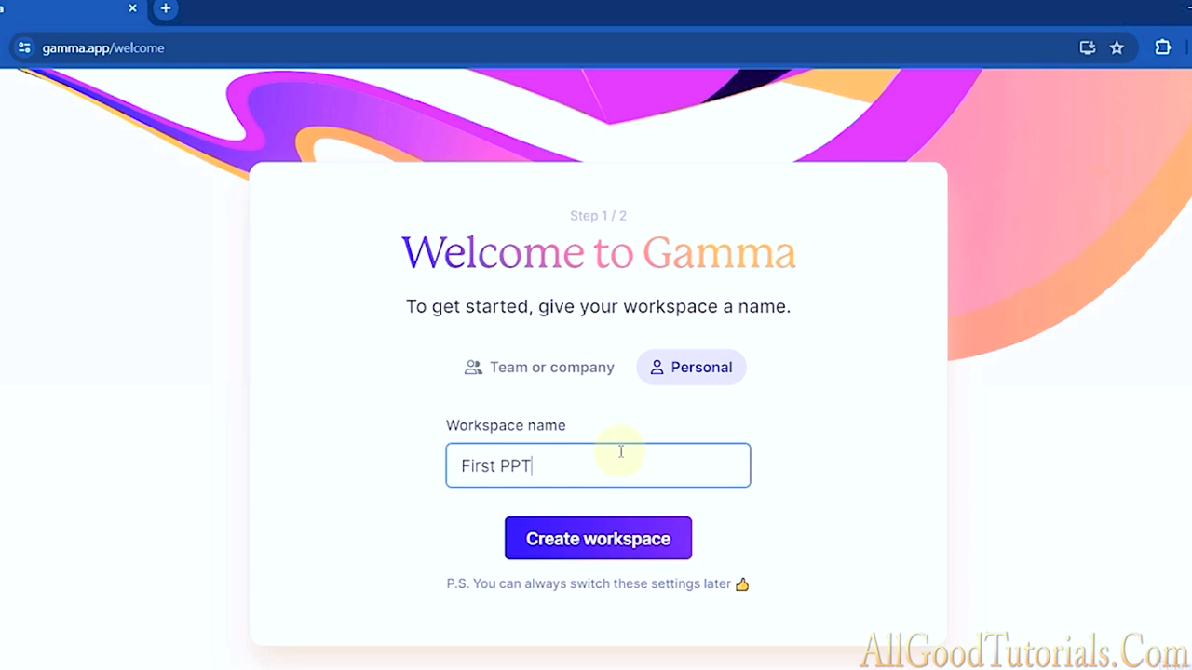
left_click(636, 554)
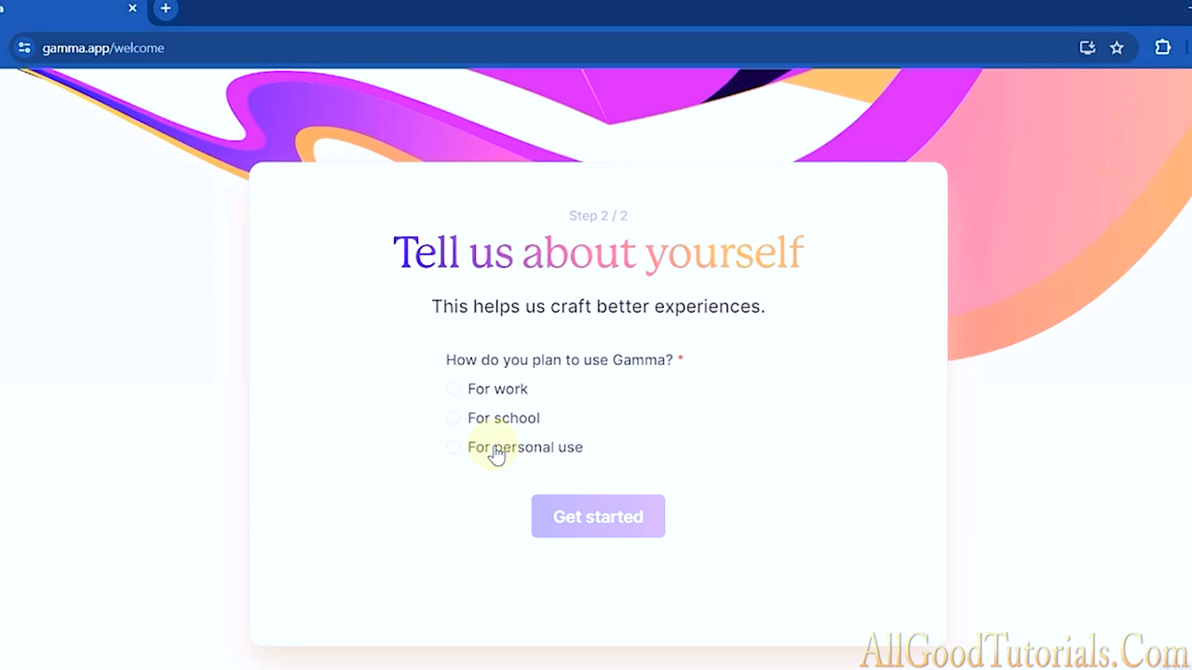
State that Gamma is planned for personal use and set the kind of work to Education.
left_click(495, 451)
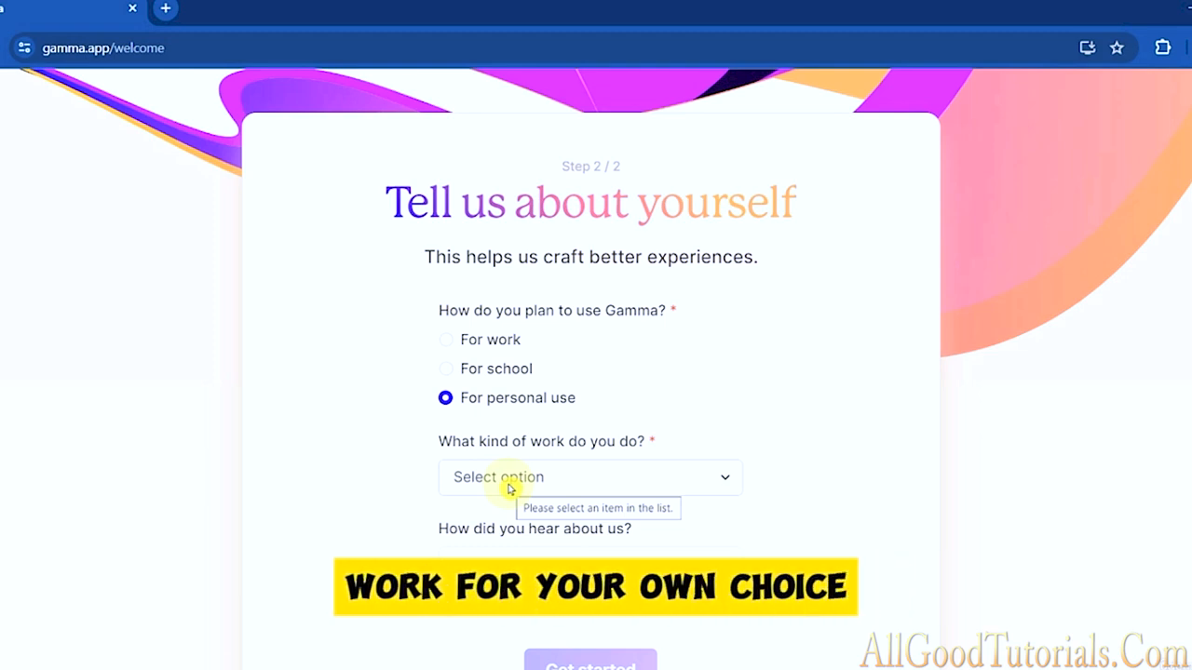
left_click(509, 483)
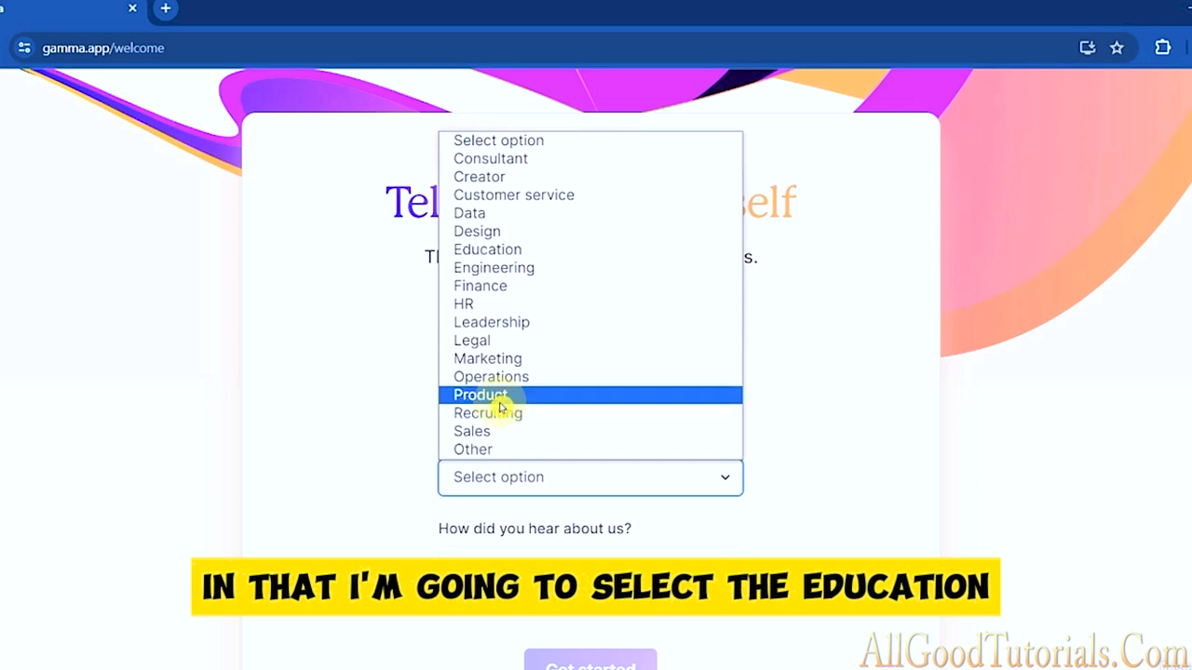
left_click(505, 251)
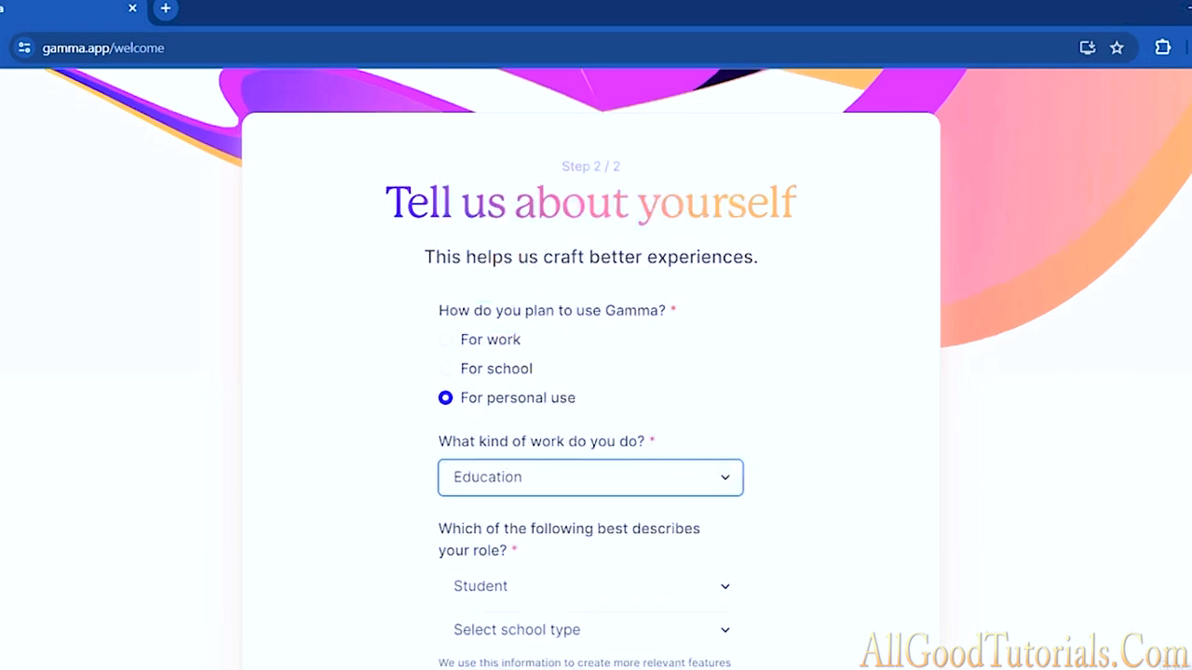
Set the role to Student and the school type to University and higher education.
scroll(596, 373, "down", 1)
scroll(596, 373, "down", 1)
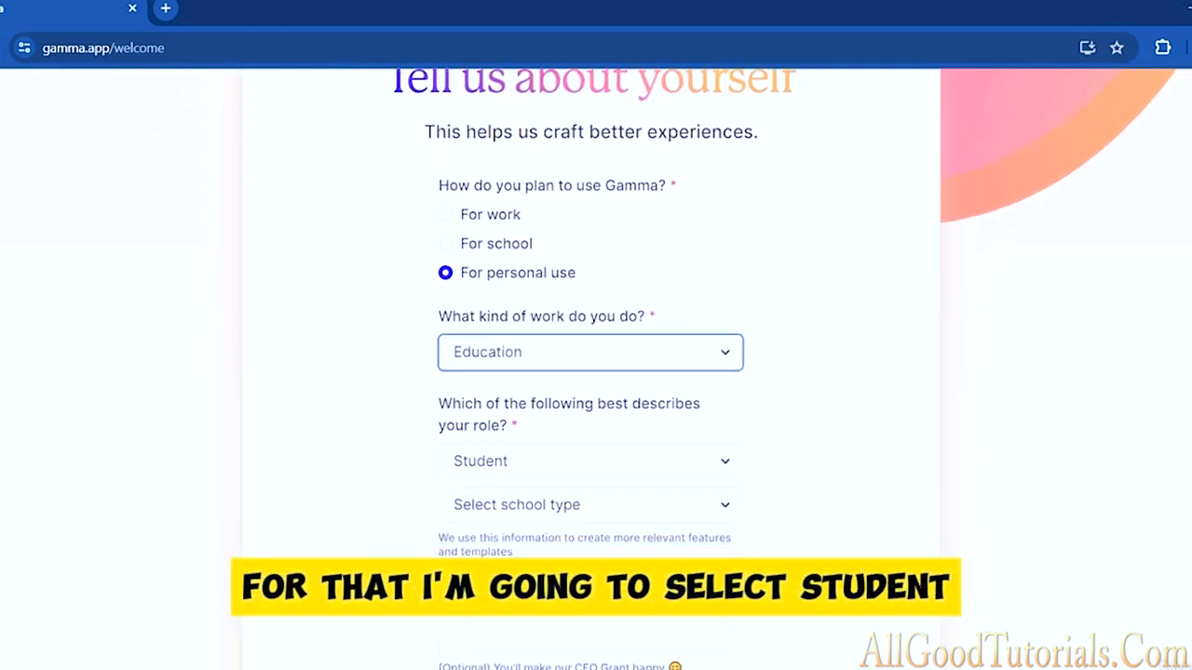
left_click(654, 460)
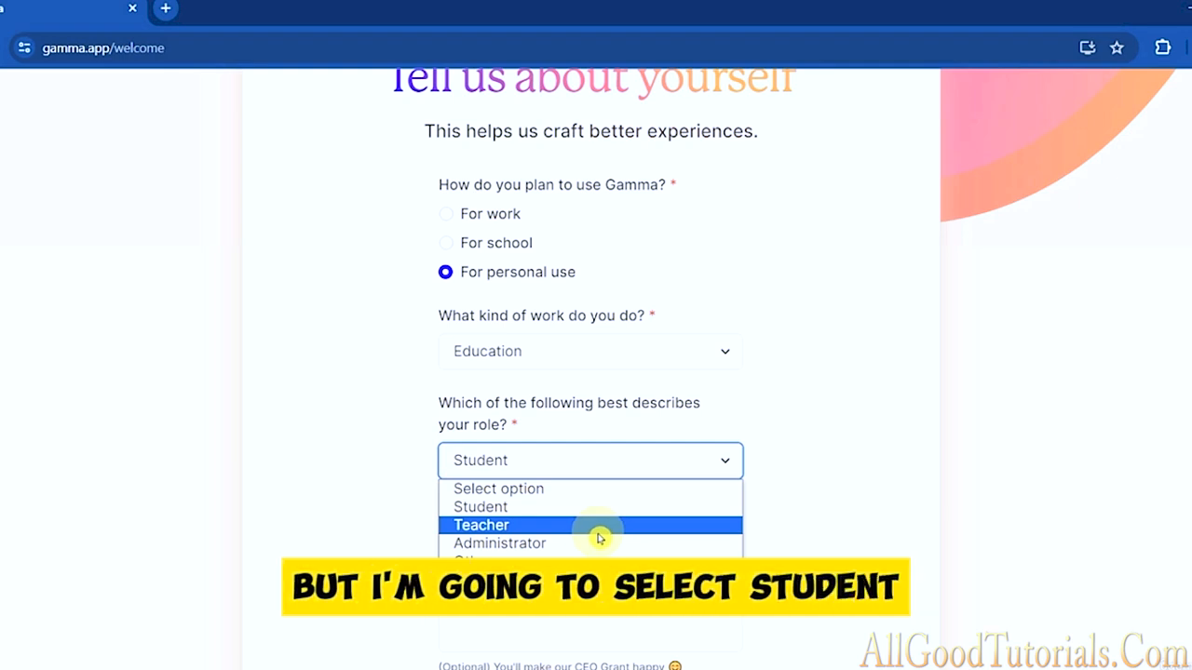
left_click(560, 506)
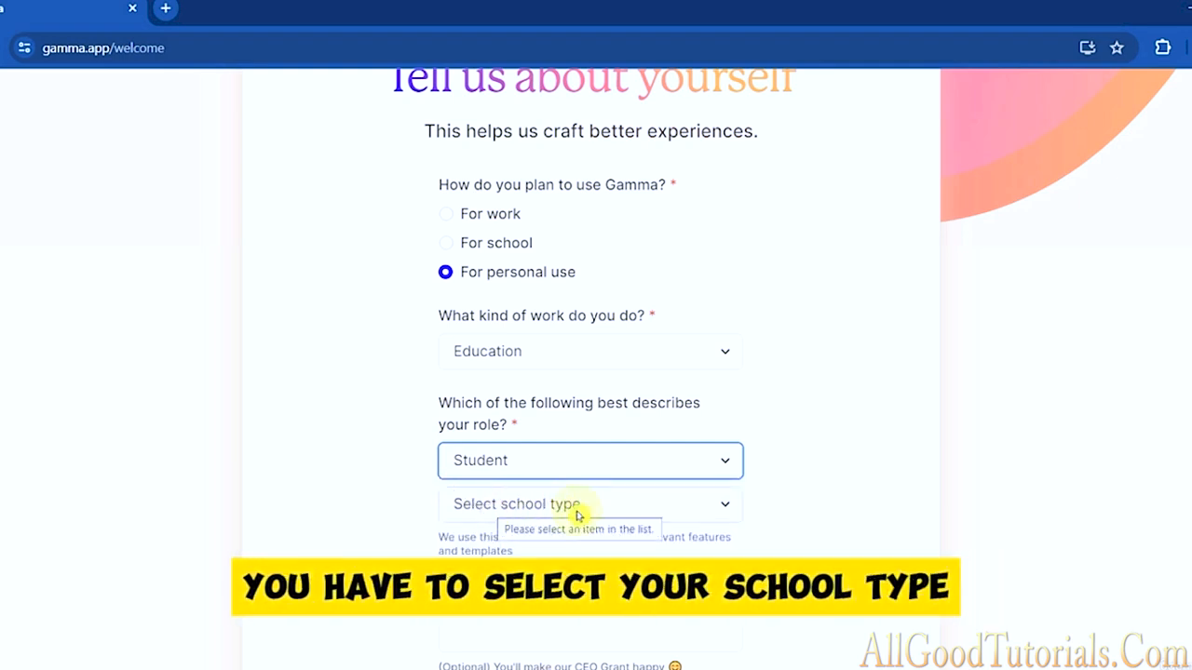
left_click(597, 512)
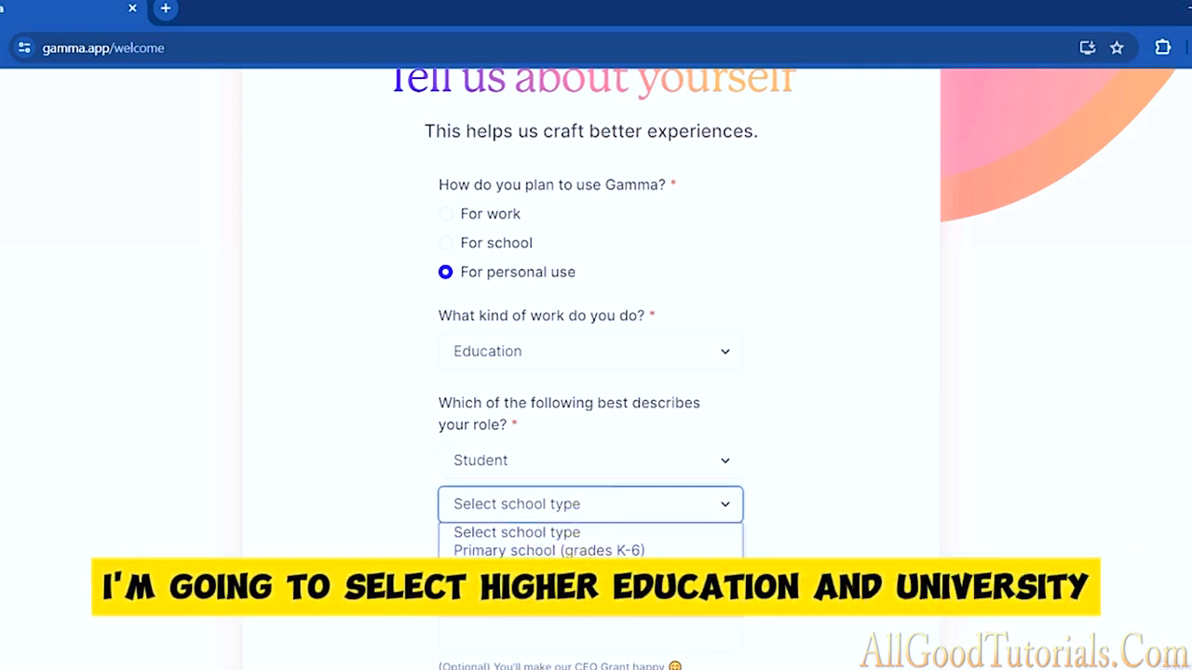
left_click(596, 586)
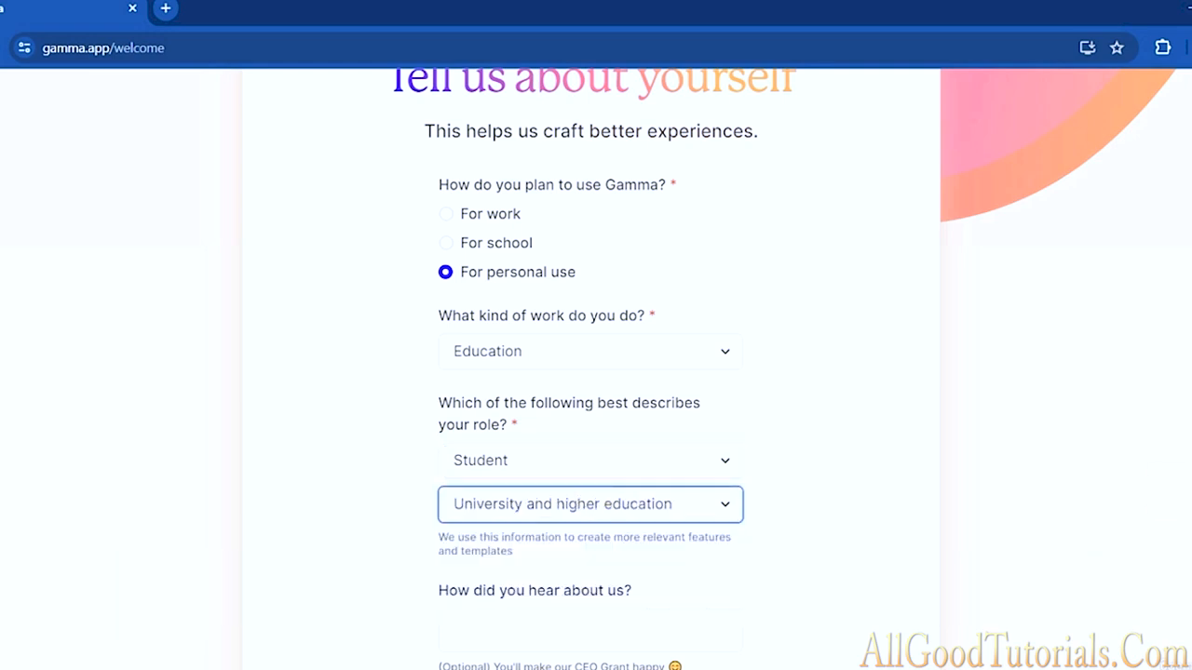
Answer how you heard about Gamma with "instagram" and submit the questionnaire to get started.
scroll(596, 587, "down", 1)
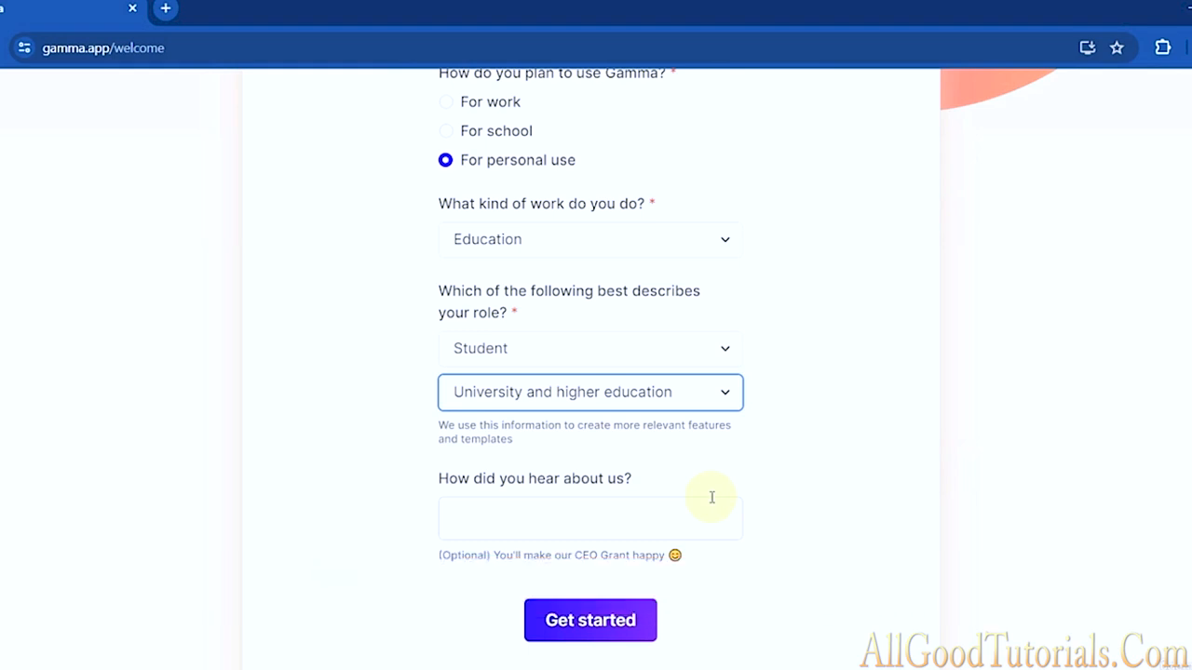
left_click(552, 514)
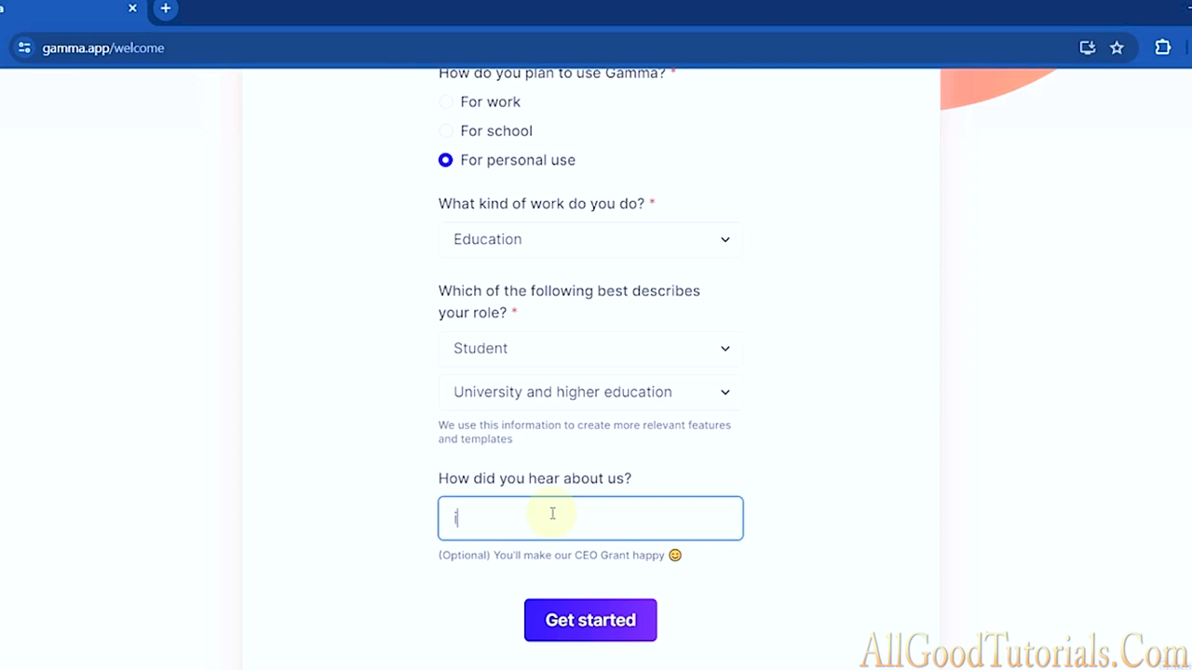
type("instagram")
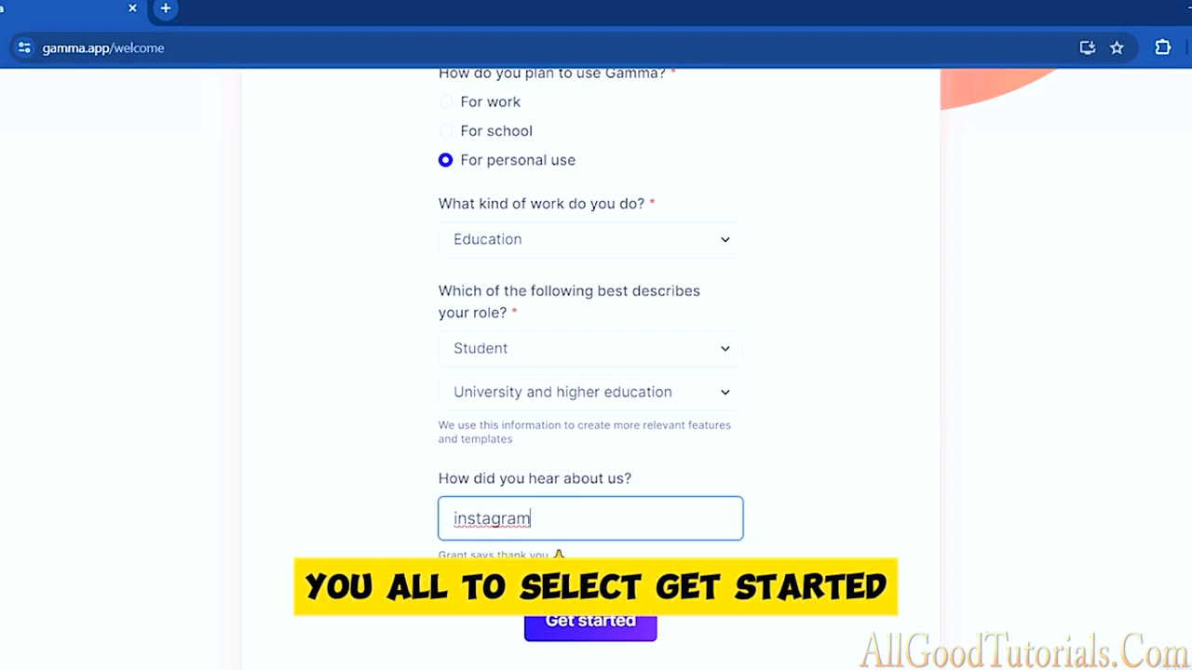
left_click(590, 621)
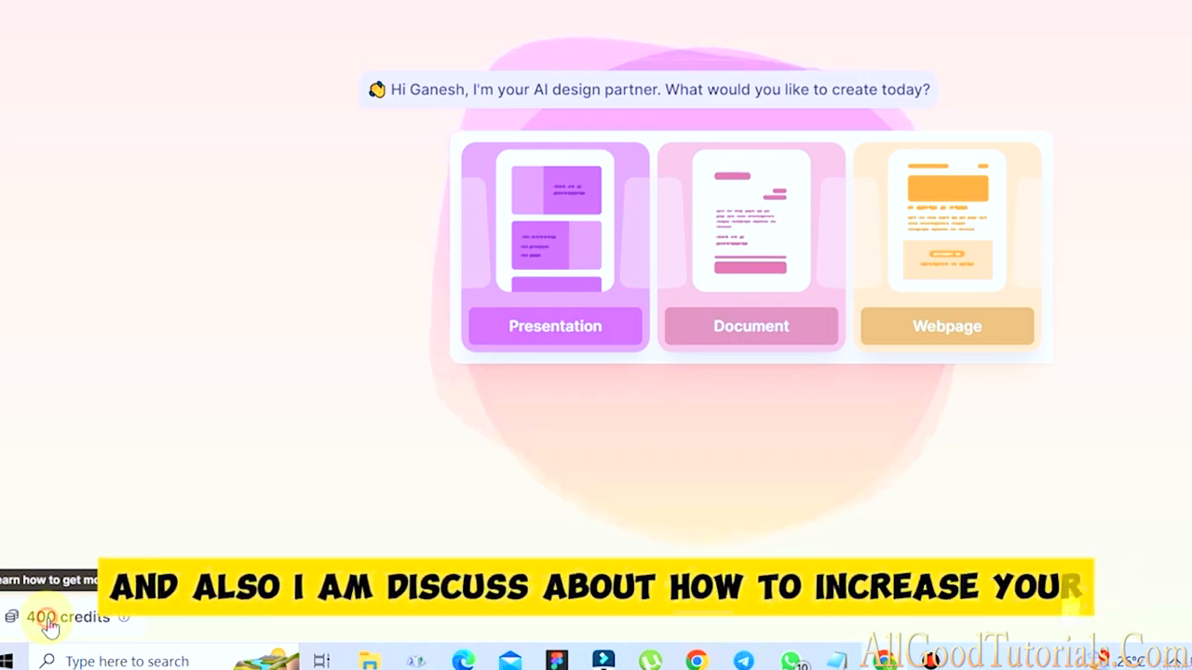
Examine the account's credit balance and the options for earning more credits: friend referral, teammate invitation and unlimited credits.
left_click(49, 621)
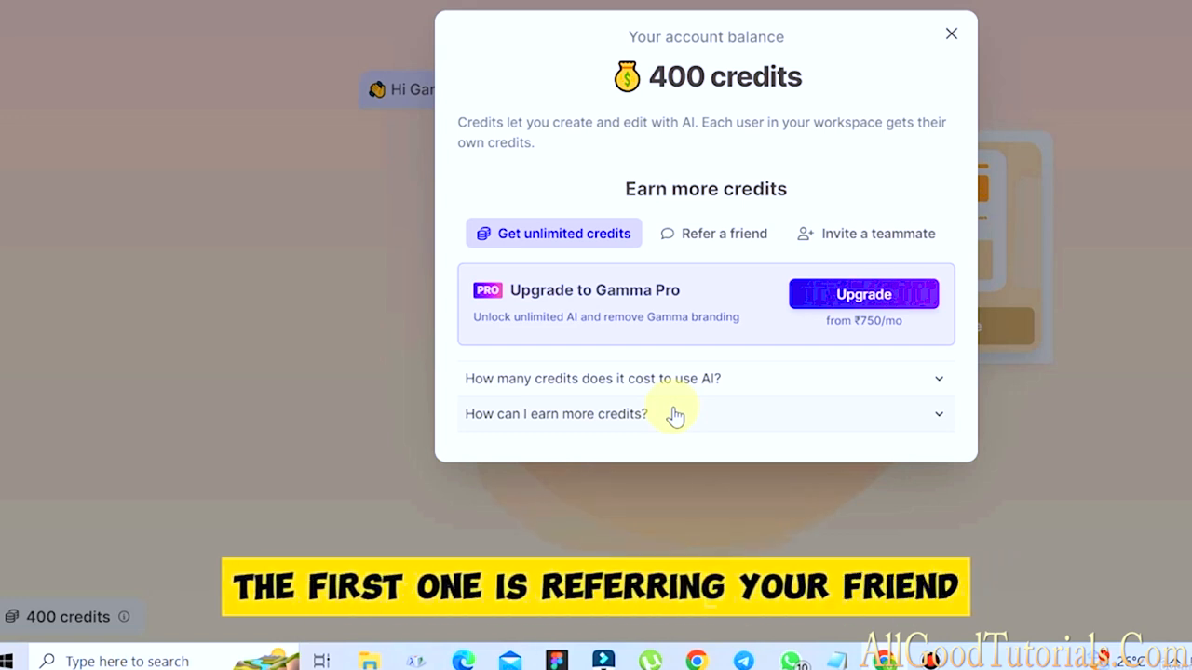
left_click(712, 244)
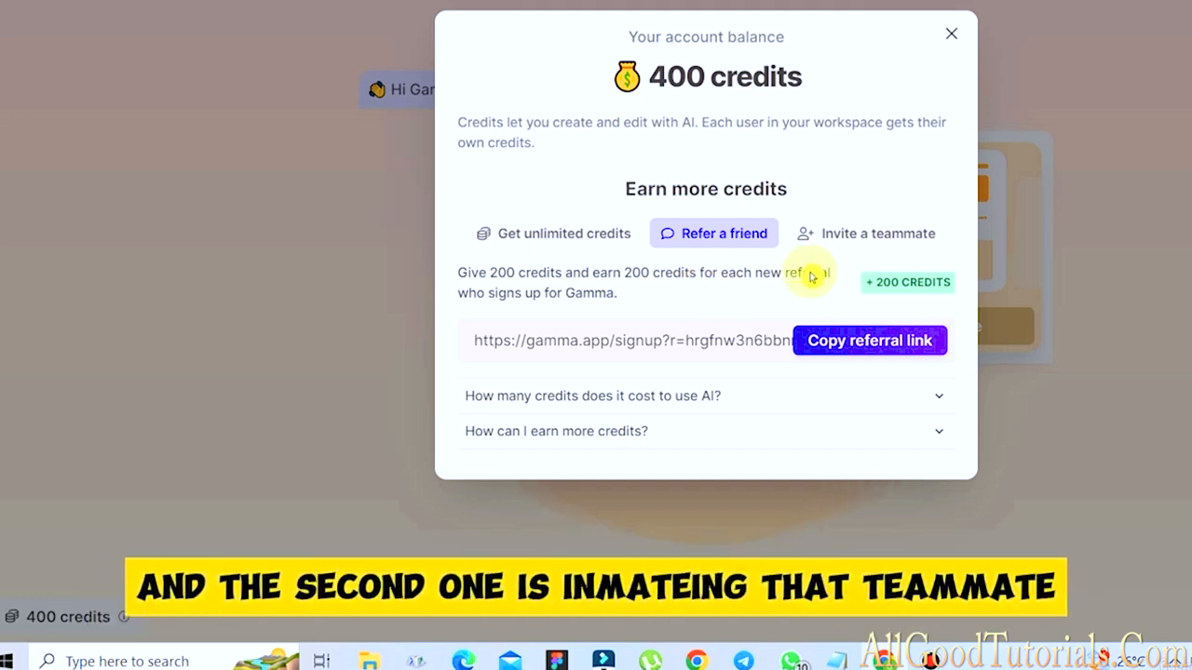
left_click(864, 240)
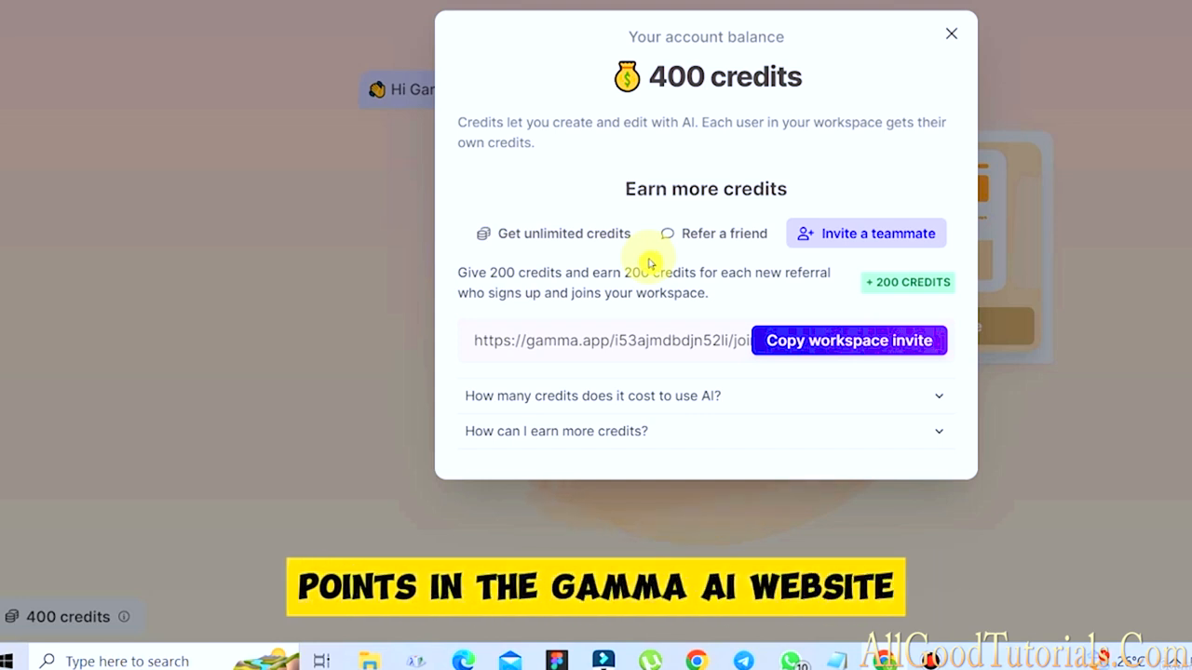
left_click(620, 235)
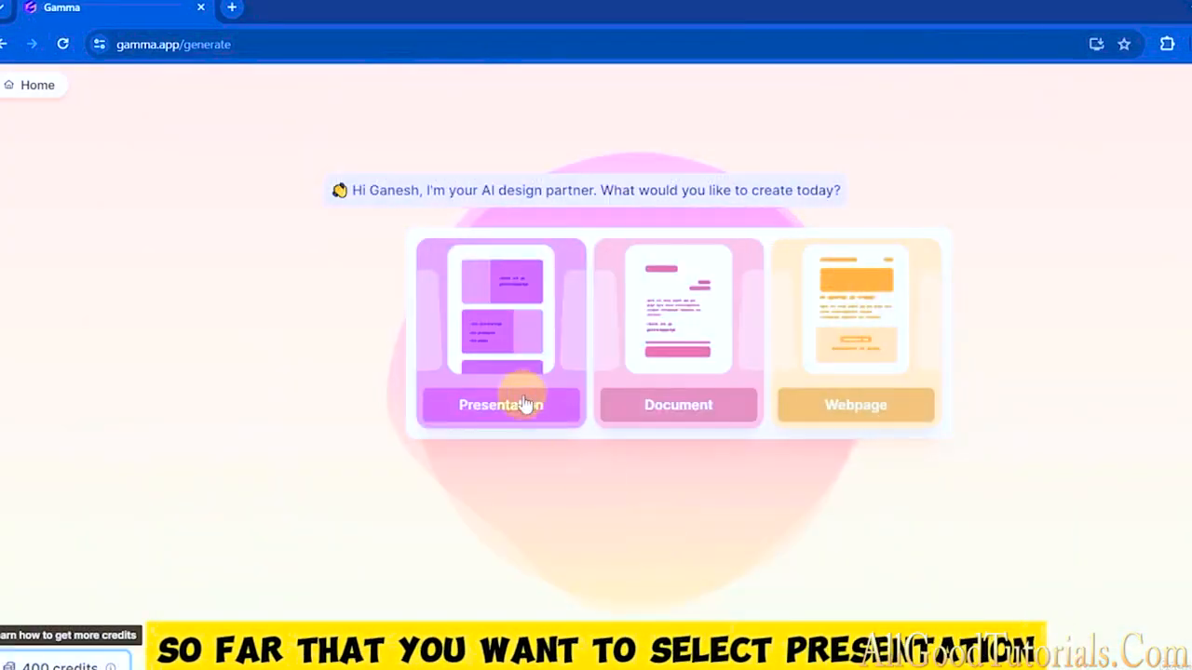
Choose to create a presentation and copy the topic "Artificial Intelligence and Its Impact on Society" from ppt.txt in Notepad.
left_click(511, 401)
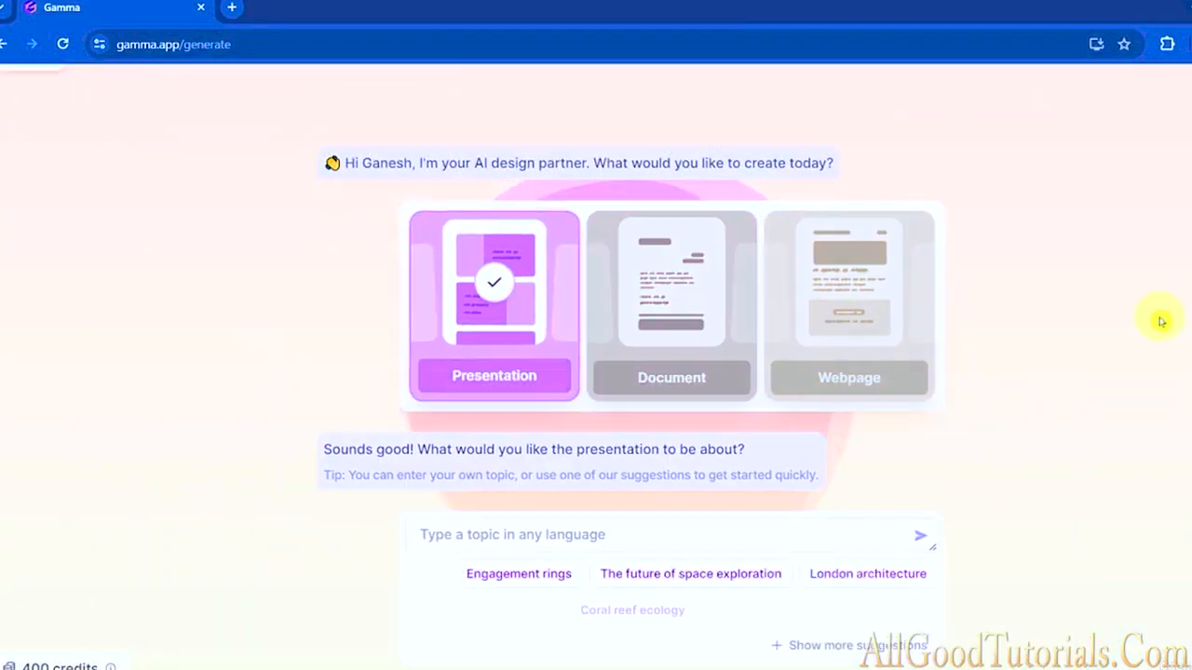
left_click(589, 536)
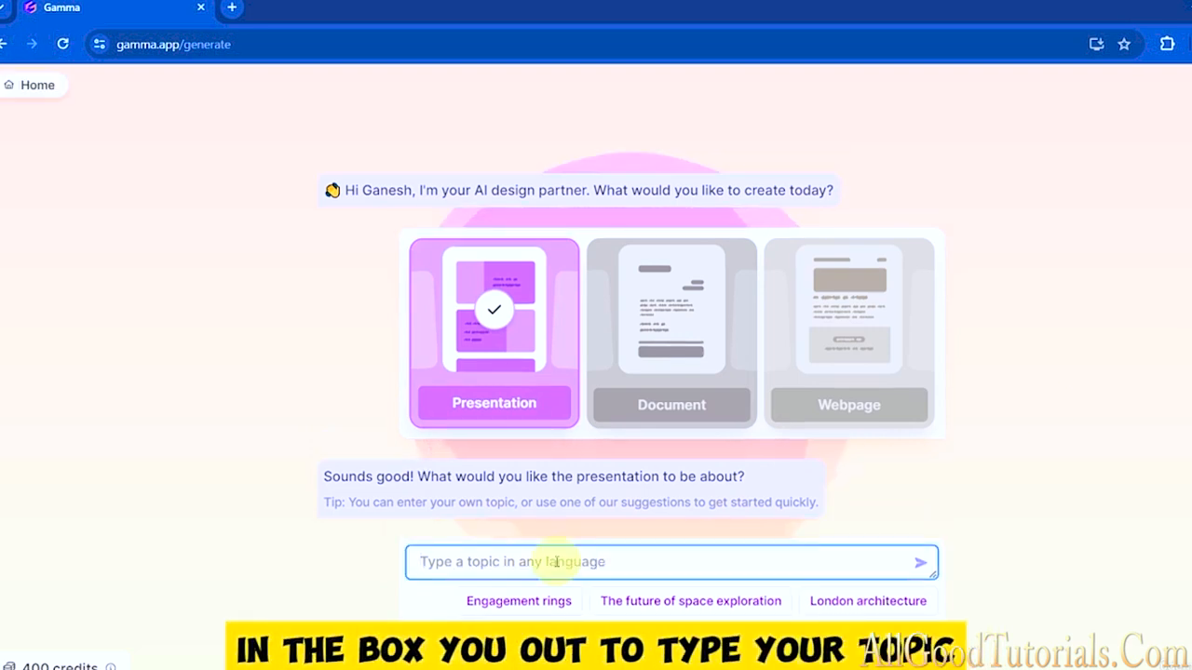
key("alt+Tab")
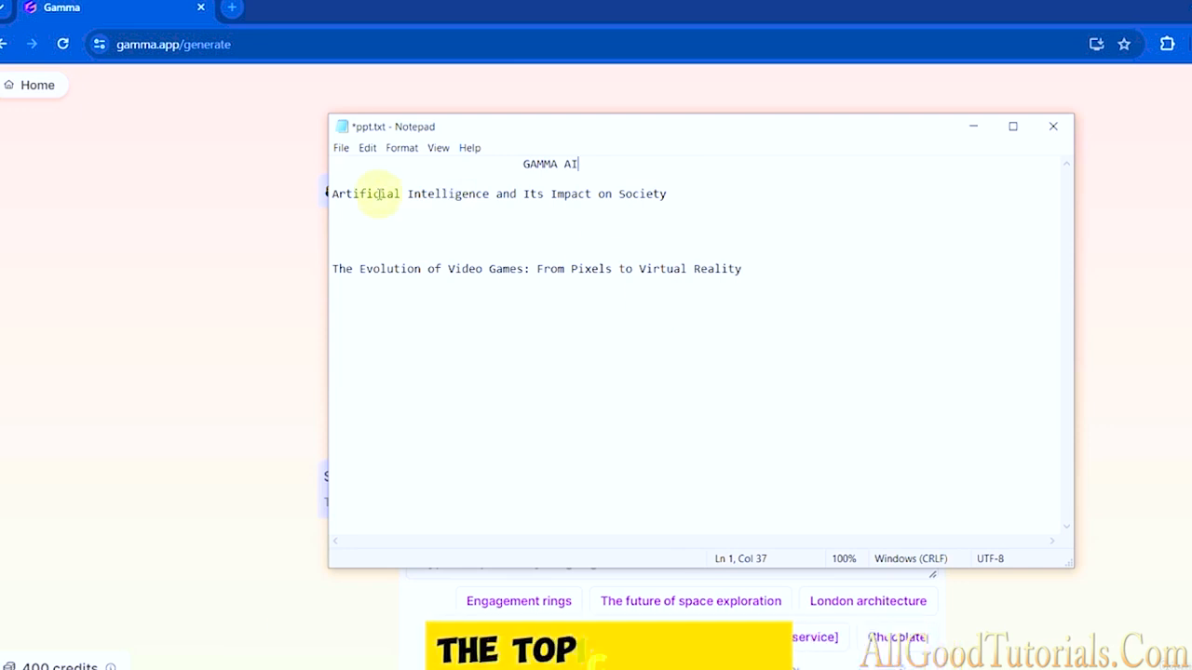
left_click_drag(678, 194, 336, 194)
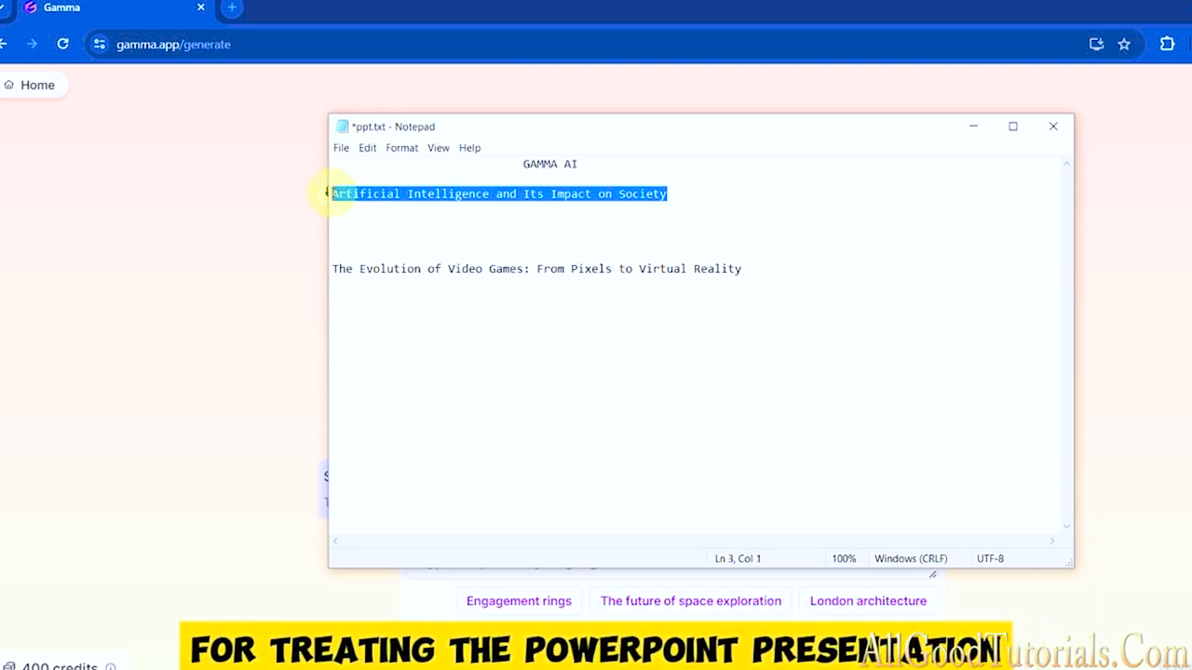
right_click(328, 194)
left_click(365, 241)
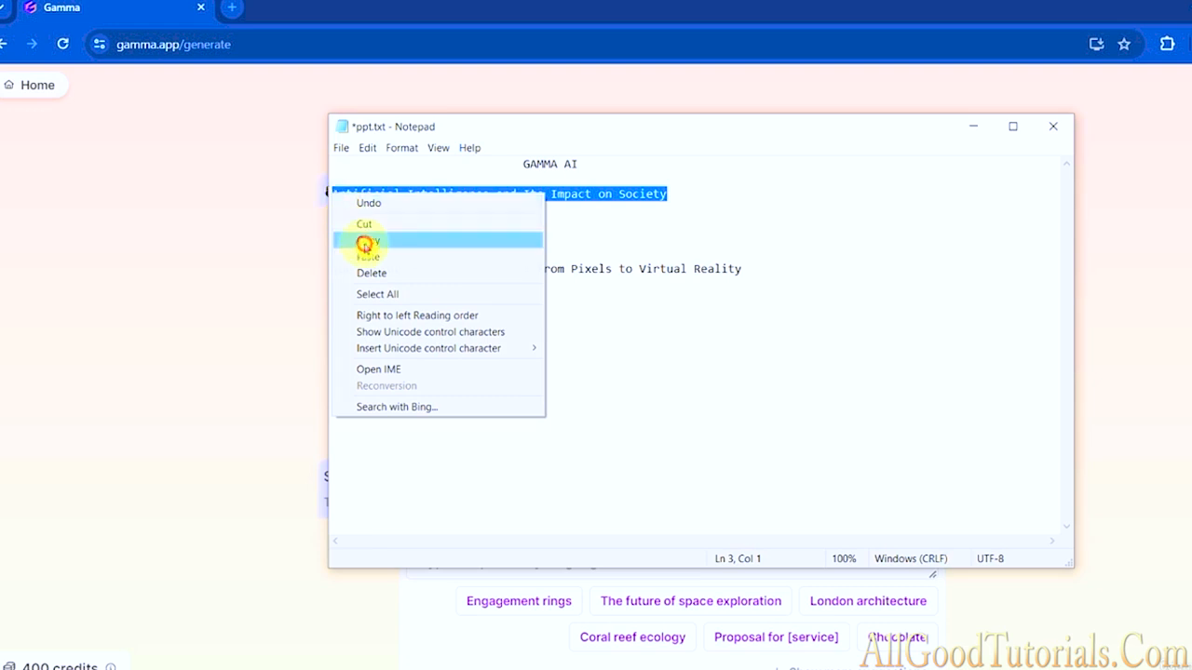
left_click(976, 130)
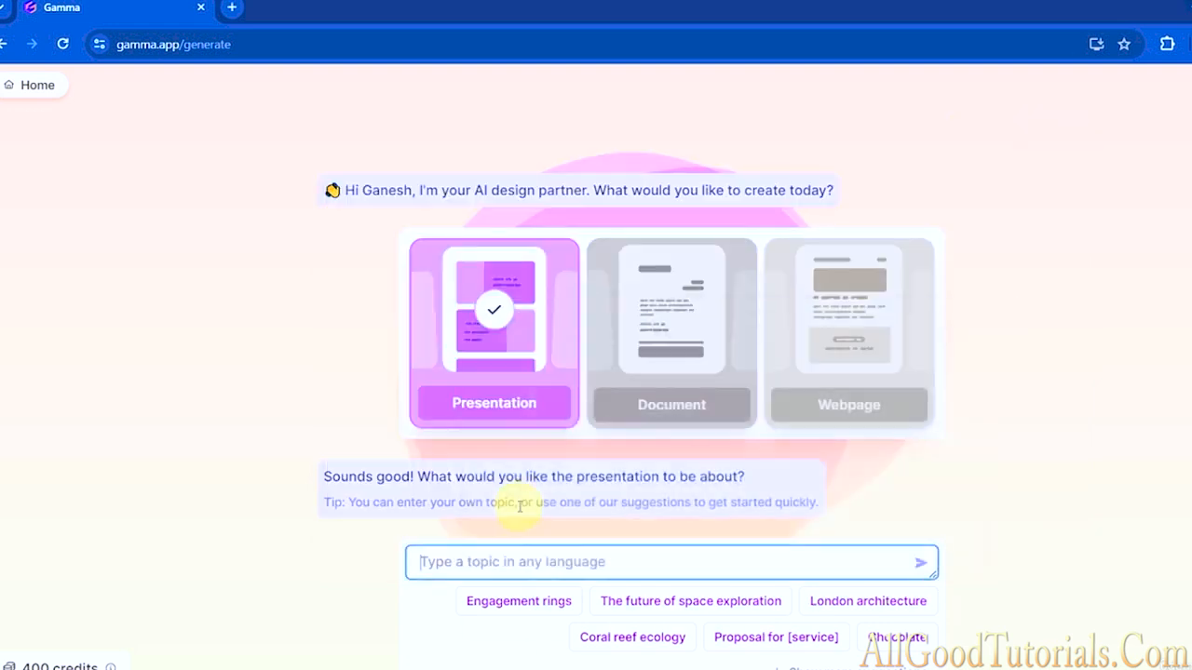
Paste "Artificial Intelligence and Its Impact on Society" as the presentation topic and submit it to generate an outline.
right_click(473, 559)
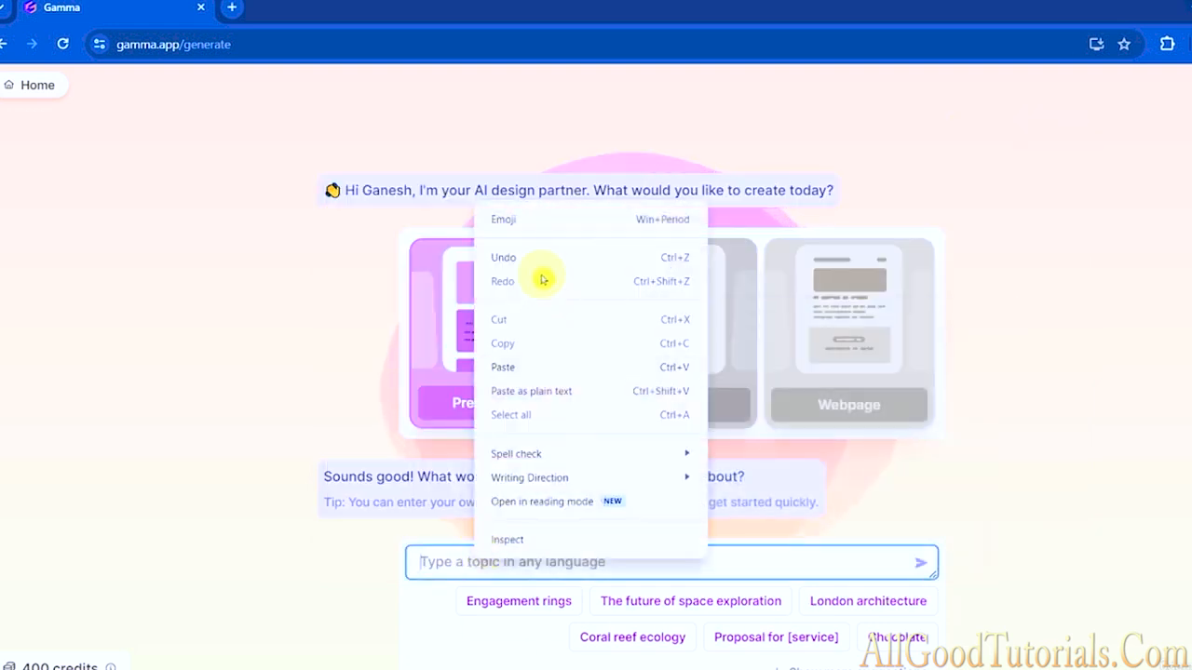
left_click(517, 368)
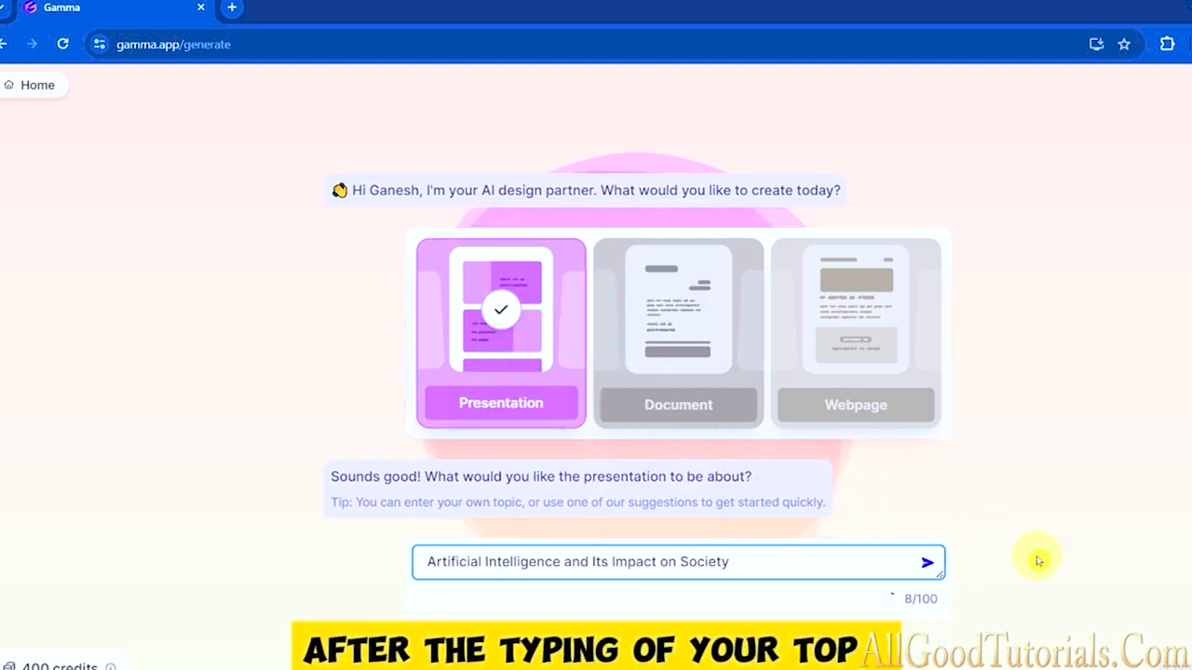
left_click(928, 565)
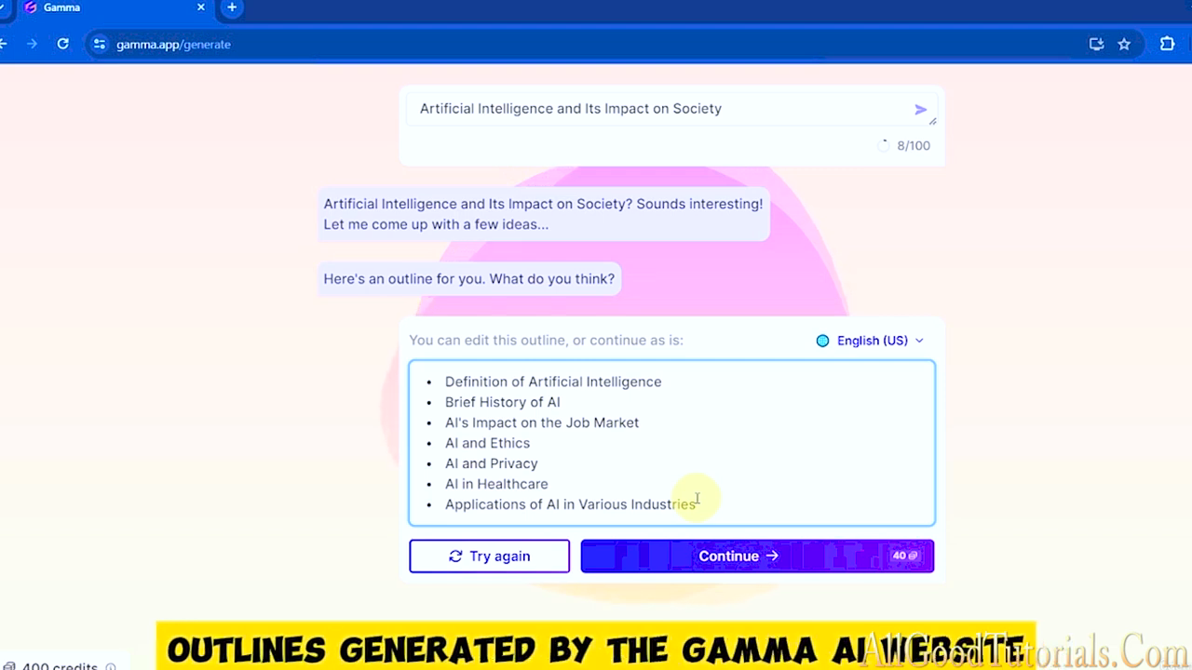
Generate another version of the outline and look through all of its bullet points.
left_click(459, 563)
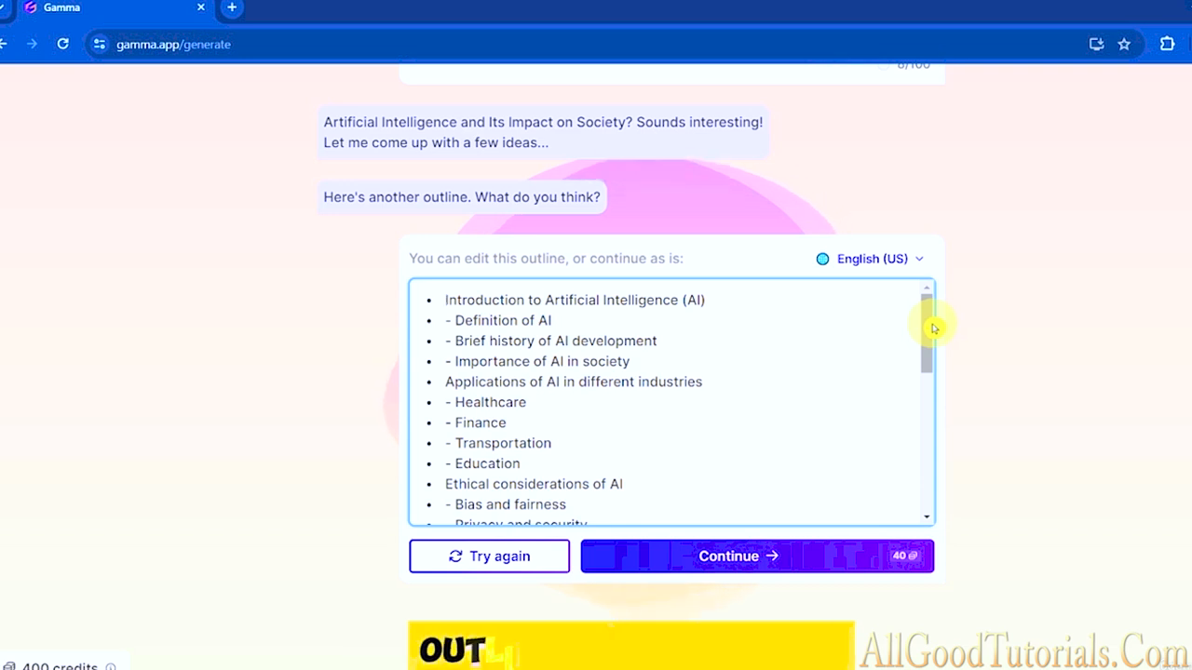
left_click_drag(934, 326, 934, 394)
left_click_drag(936, 426, 936, 229)
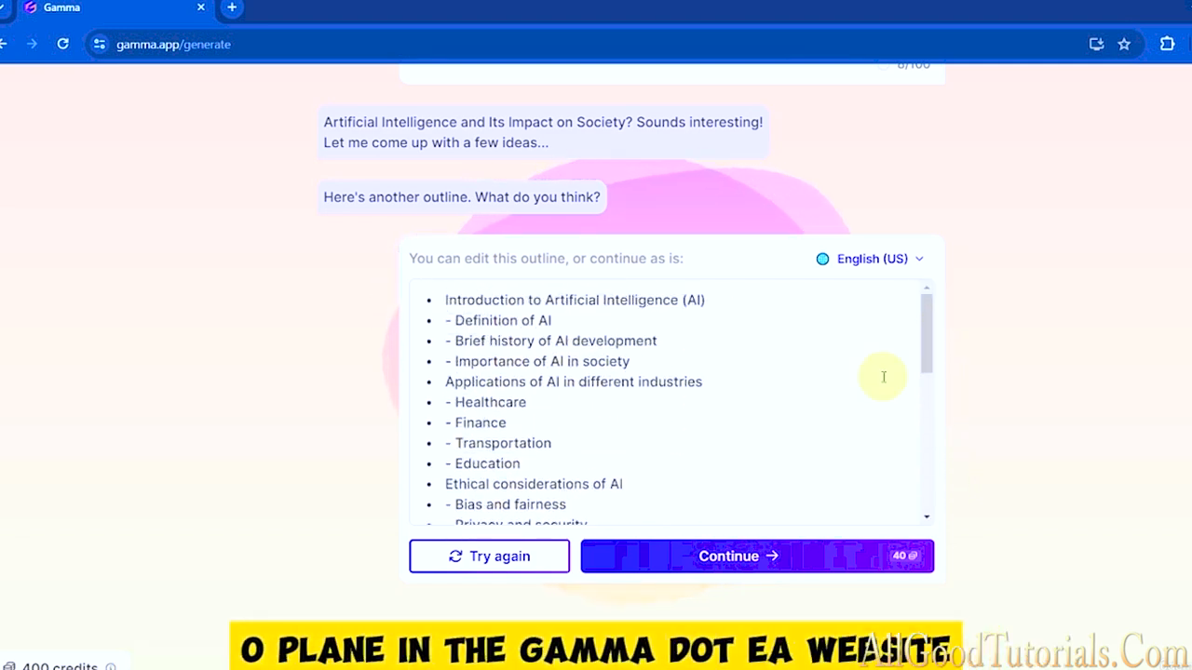
Add the bullet "Evolution of ai" to the outline directly below "Definition of AI".
left_click(554, 320)
key("Return")
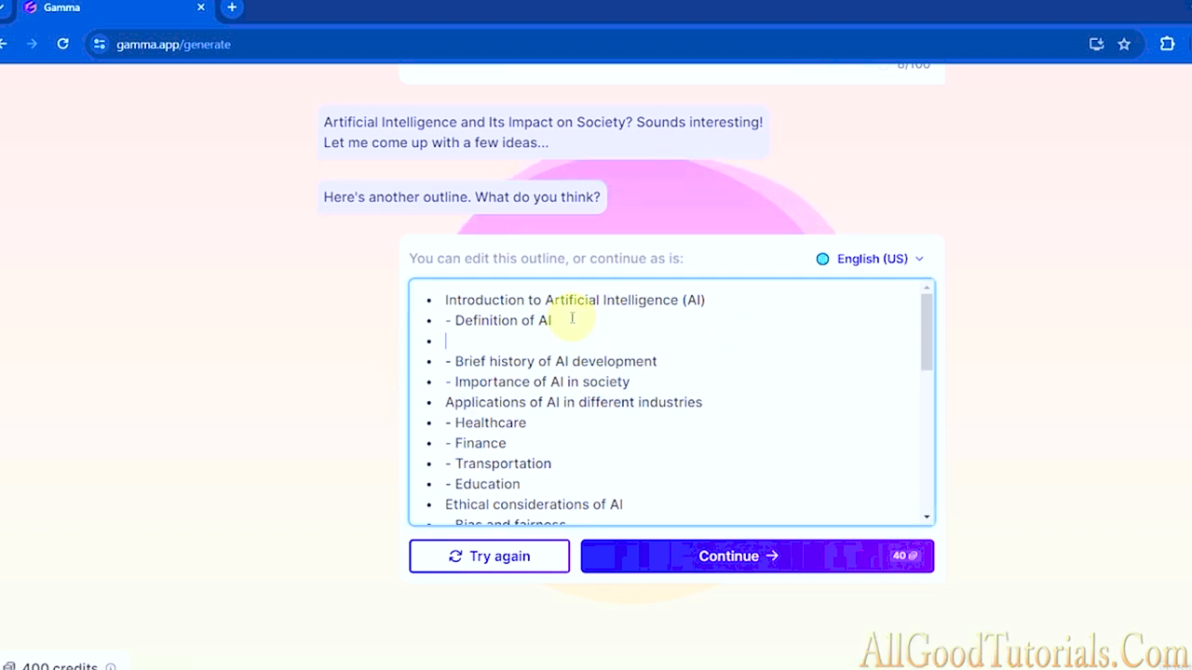
type("Evolution of ai")
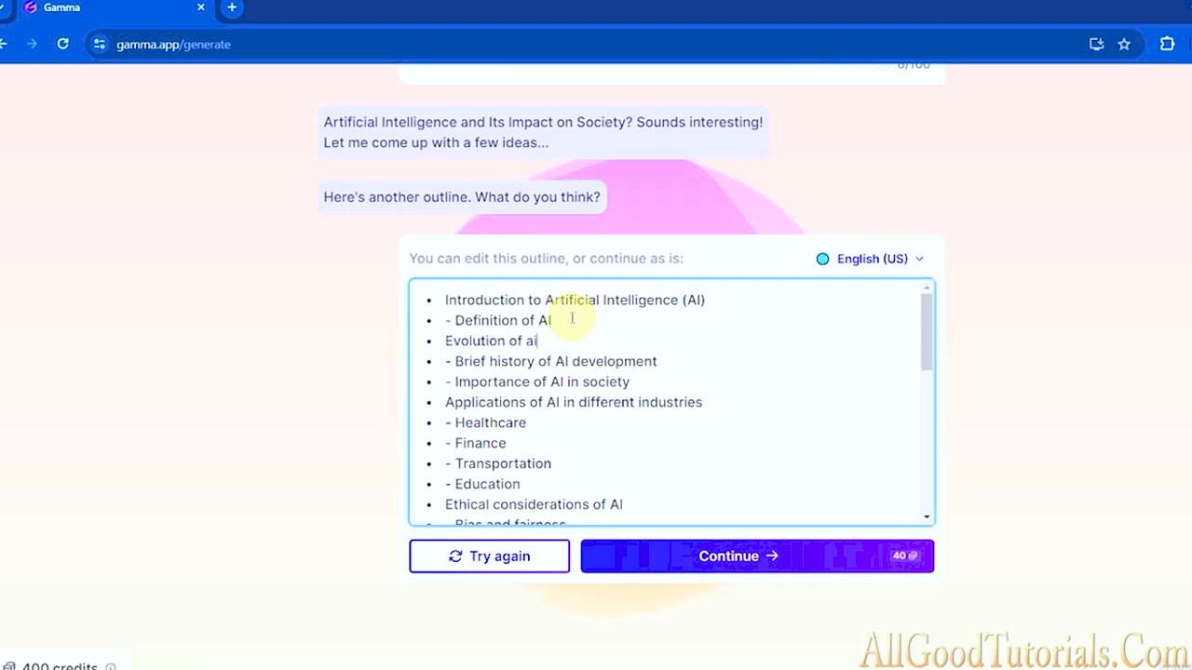
Choose English (US) as the presentation language and continue from the outline to theme selection.
left_click(857, 270)
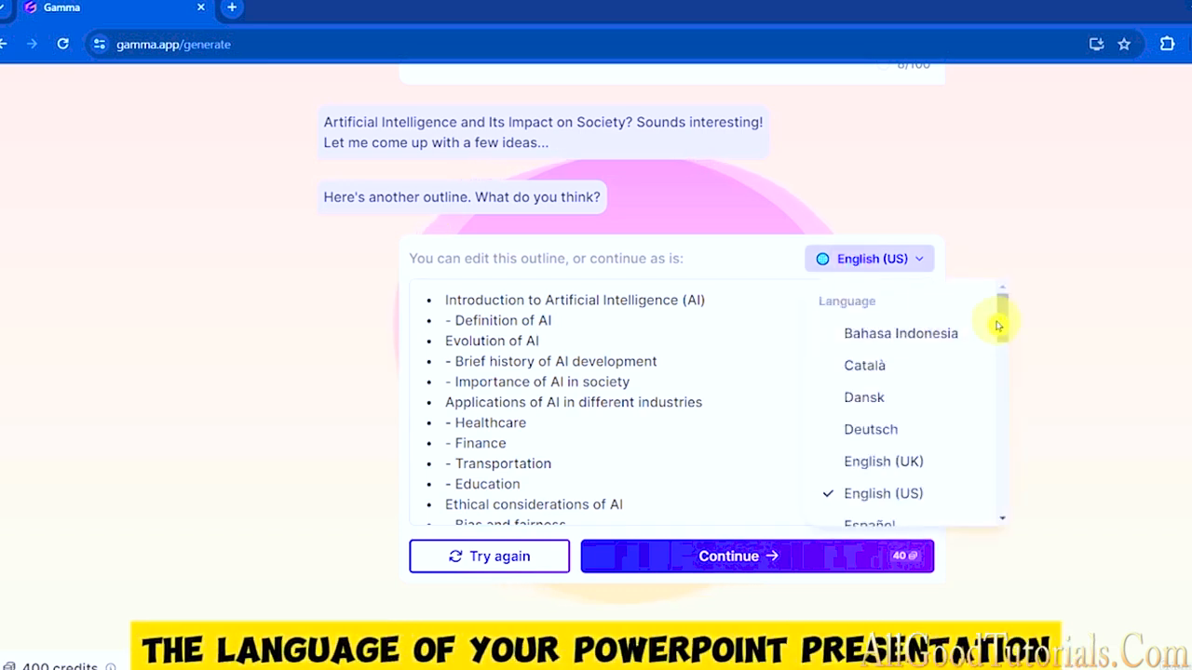
mouse_move(995, 323)
left_mouse_down()
mouse_move(1011, 503)
mouse_move(1003, 326)
left_mouse_up()
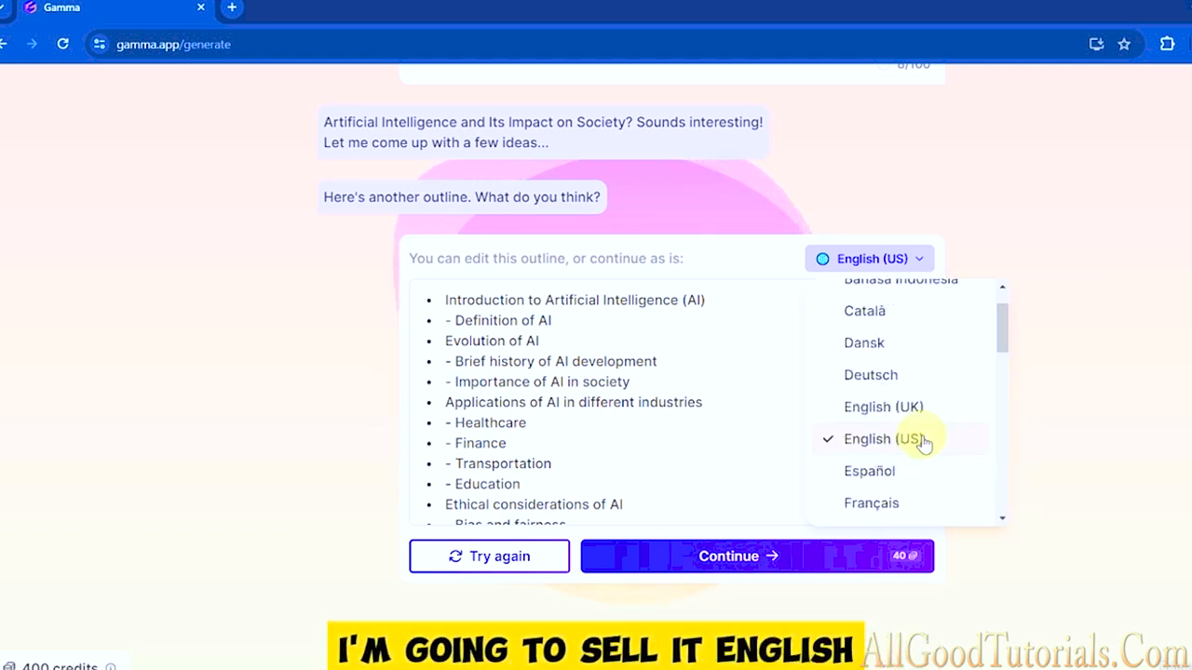
left_click(923, 441)
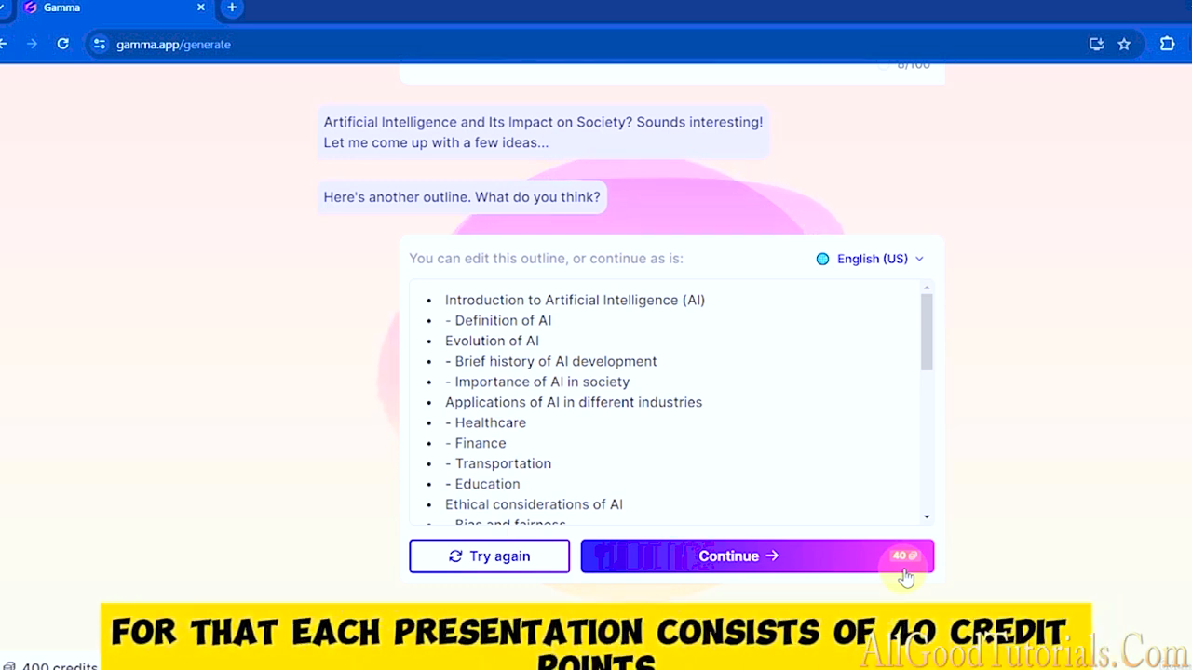
mouse_move(901, 561)
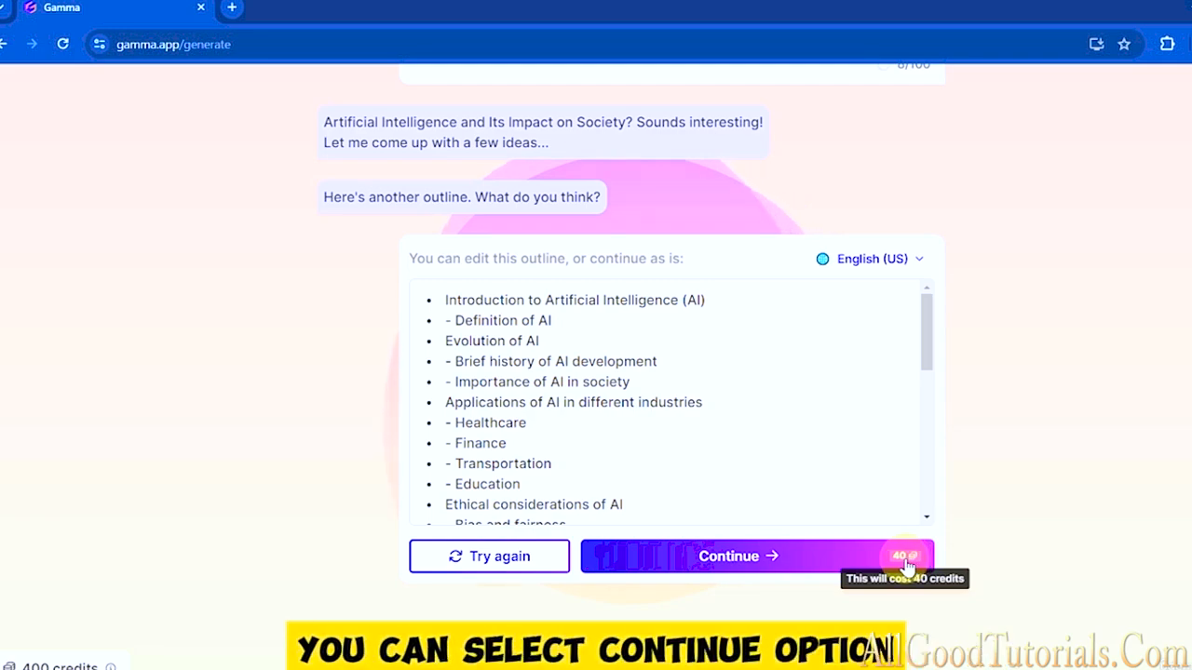
left_click(821, 556)
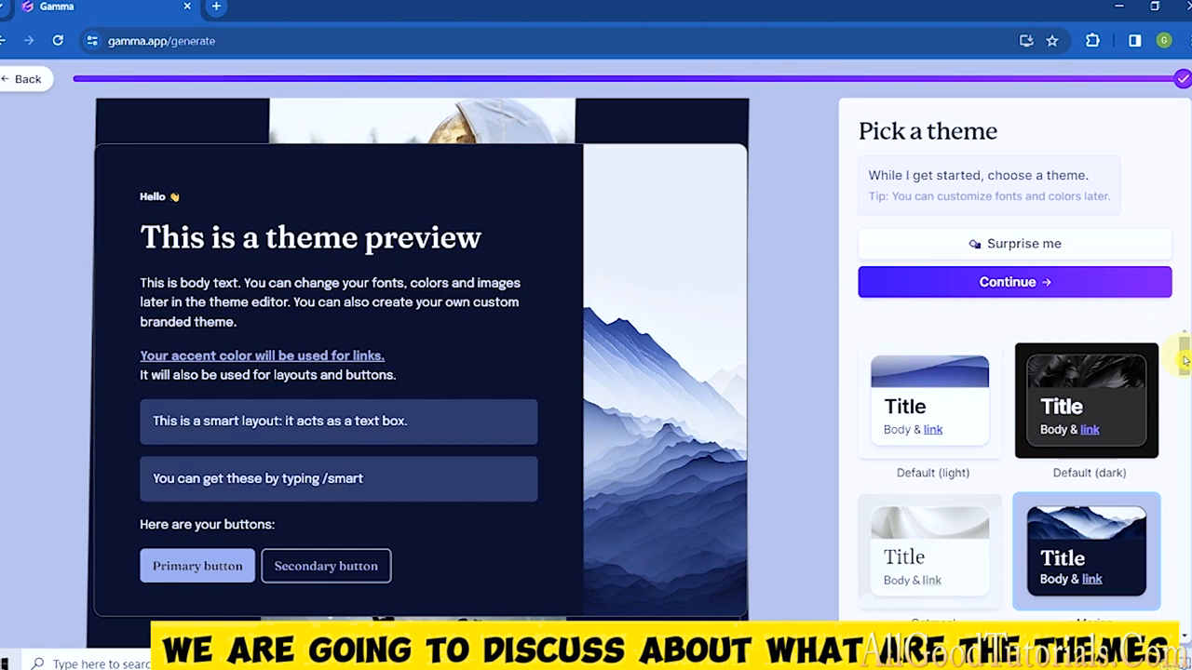
Browse the theme list and preview the Default (light), Default (dark), Oatmeal and Marine themes.
left_click_drag(1183, 359, 1176, 480)
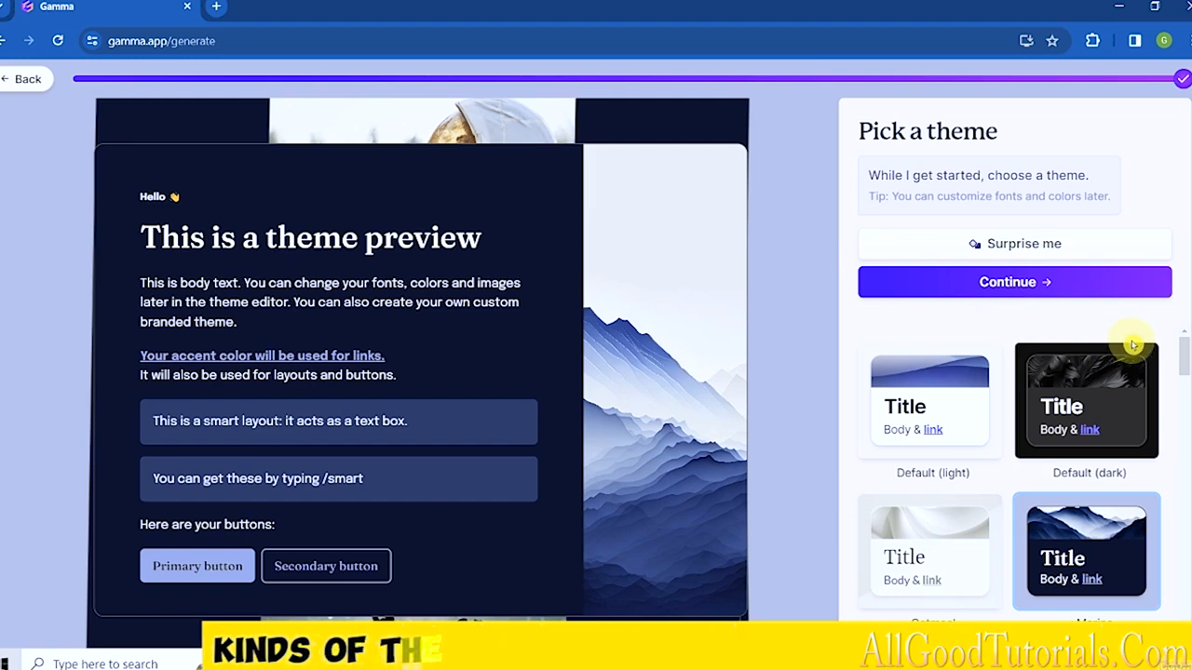
left_click_drag(1186, 394, 1183, 610)
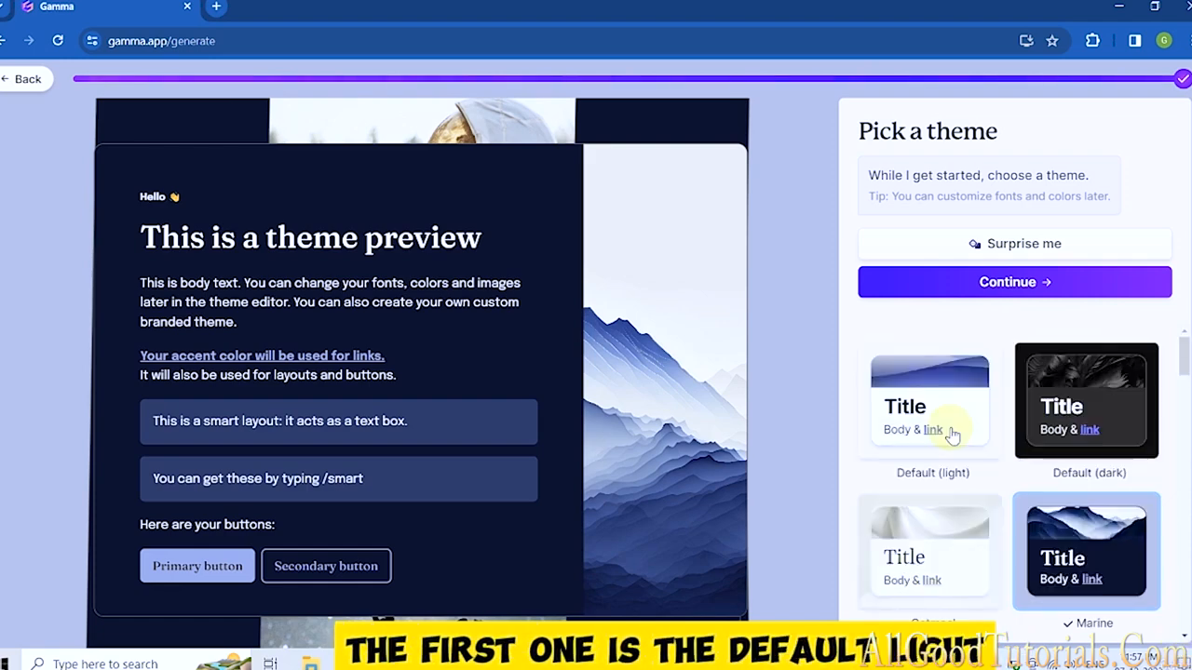
left_click(951, 435)
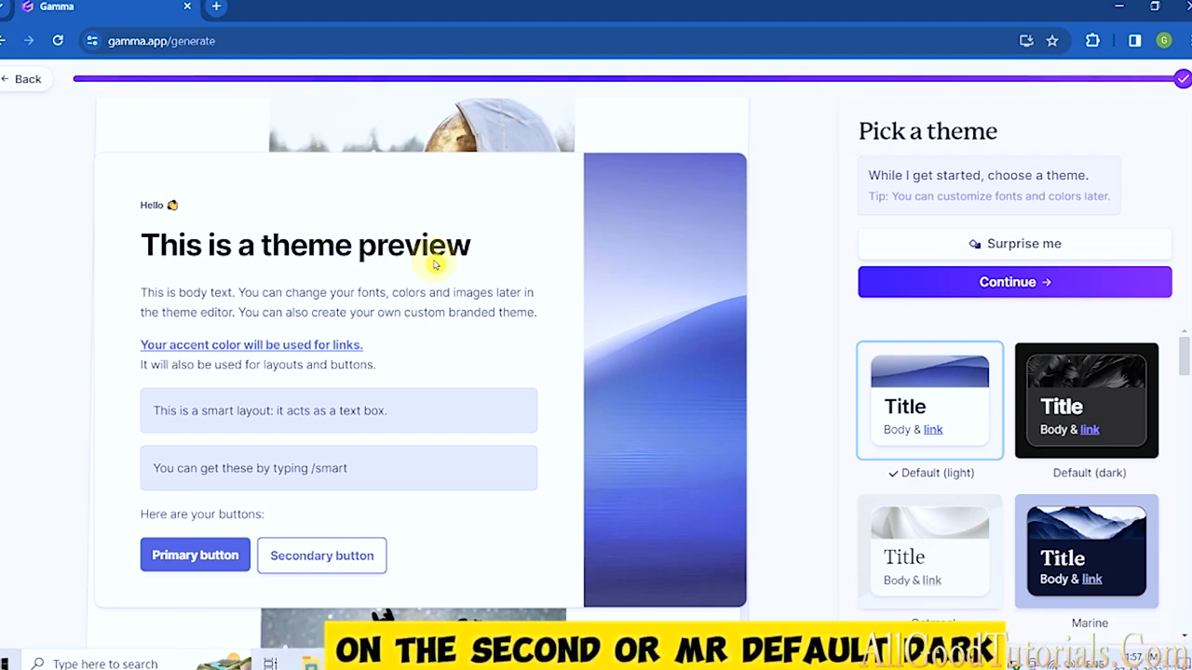
left_click(1099, 421)
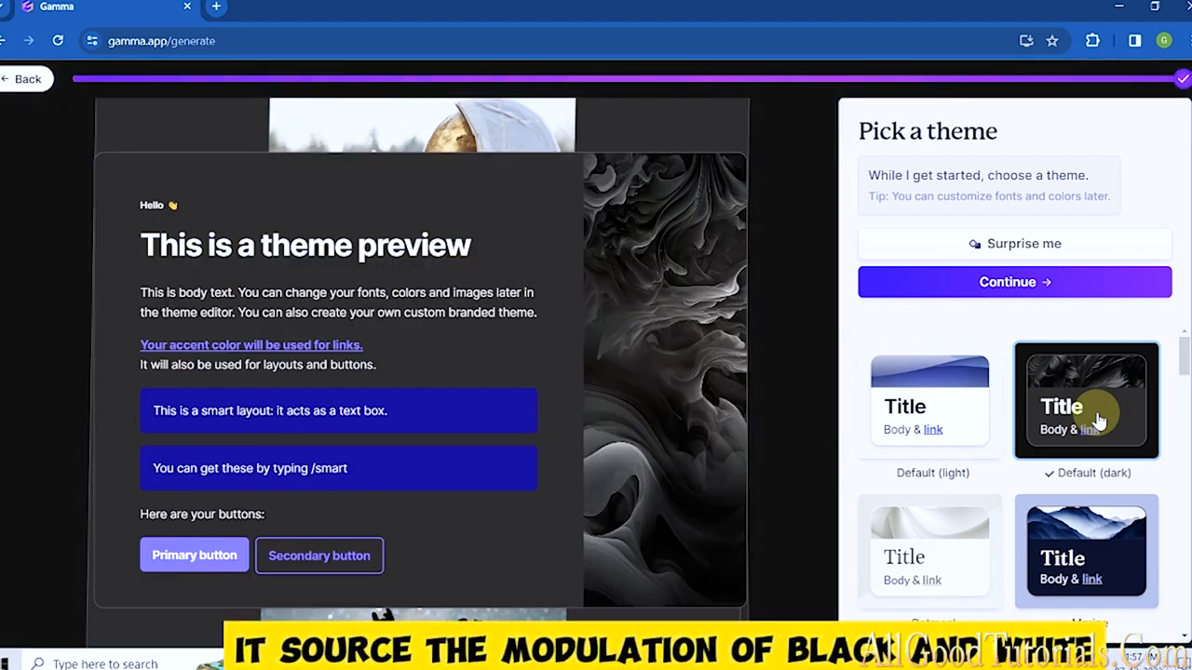
scroll(1185, 359, "down", 1)
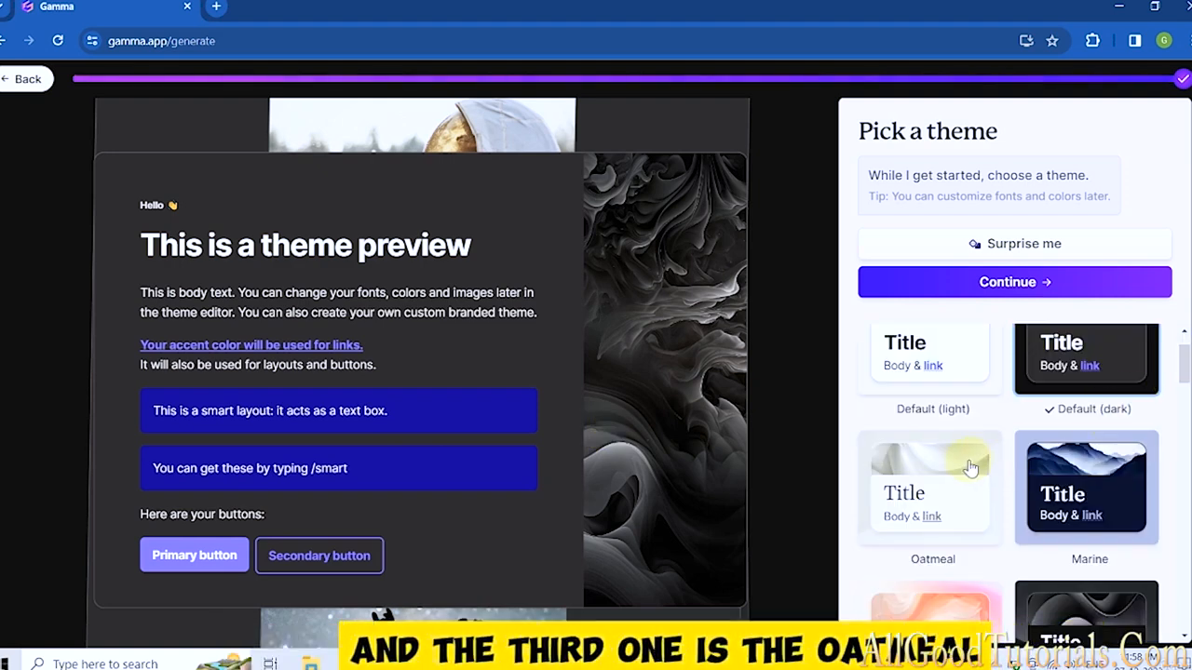
left_click(971, 468)
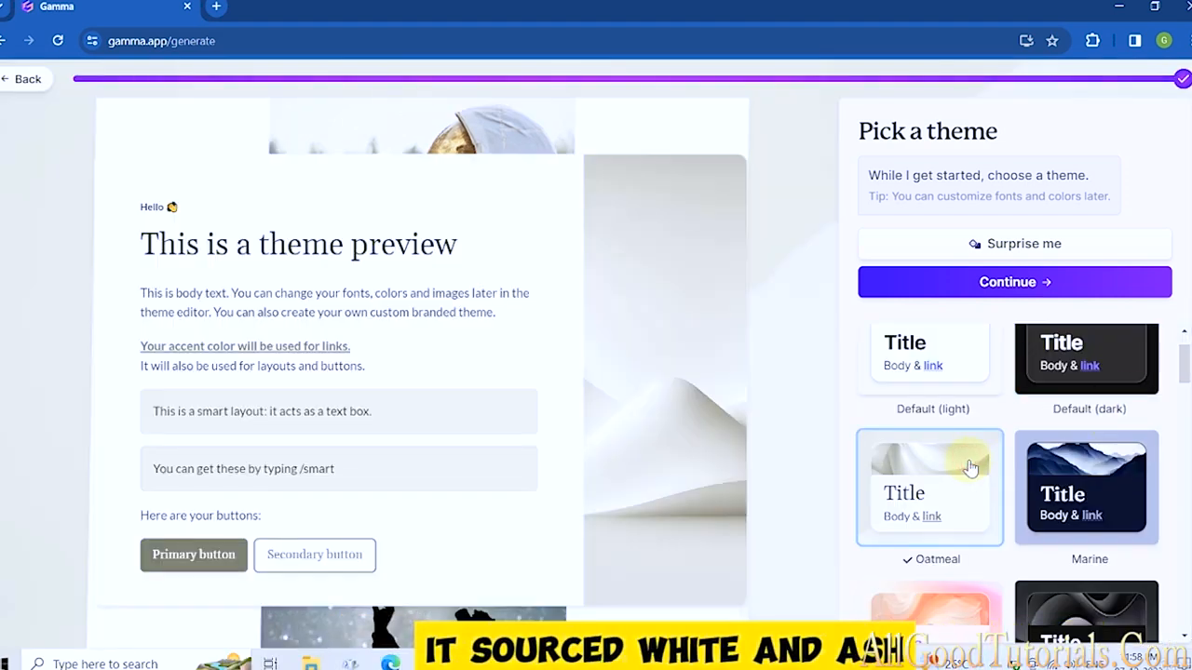
left_click(1131, 487)
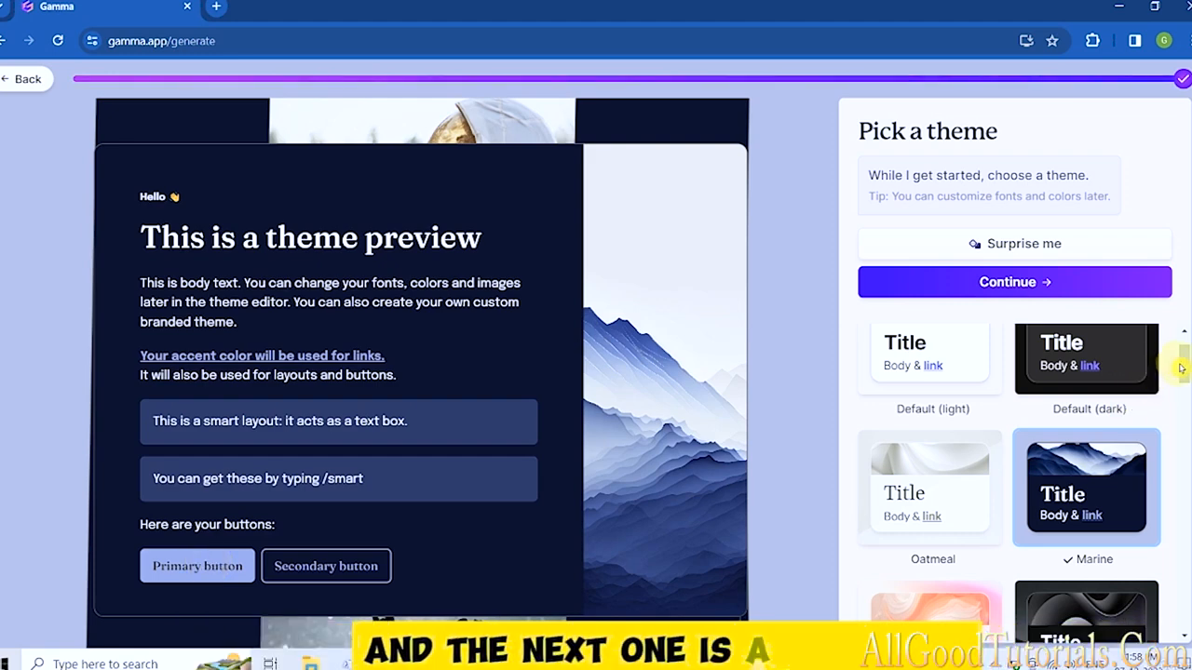
Preview the Atmosphere, Pearl, Vortex, Icebreaker and Blue Steel themes one after another.
left_click_drag(1186, 371, 1186, 398)
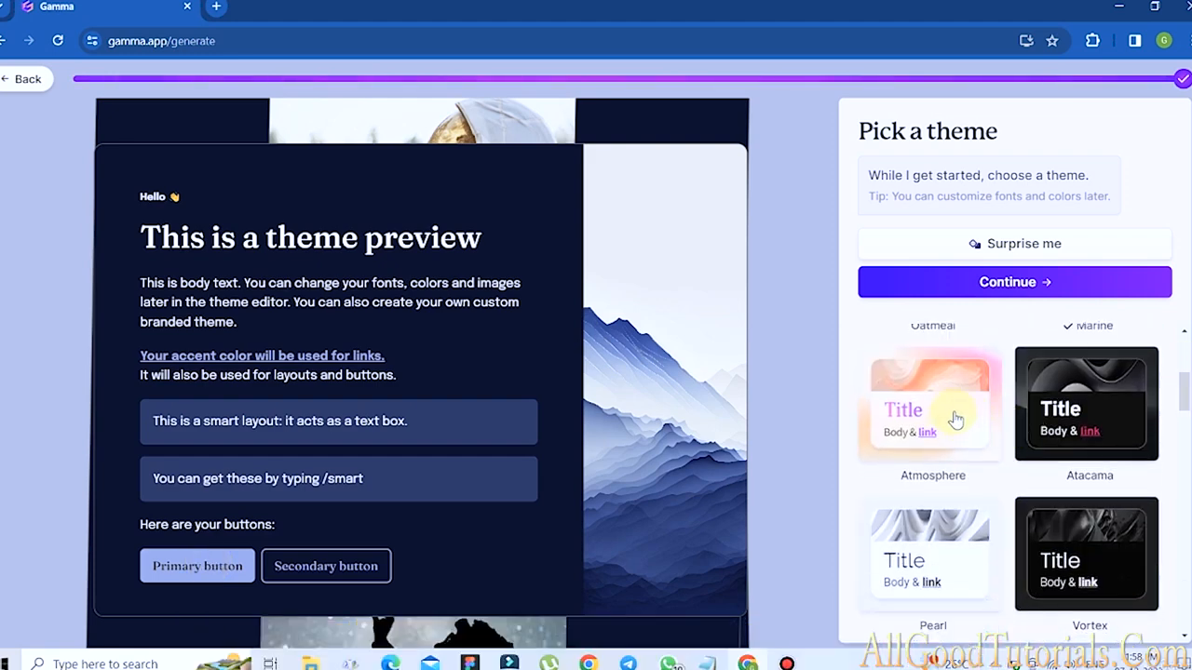
left_click(937, 400)
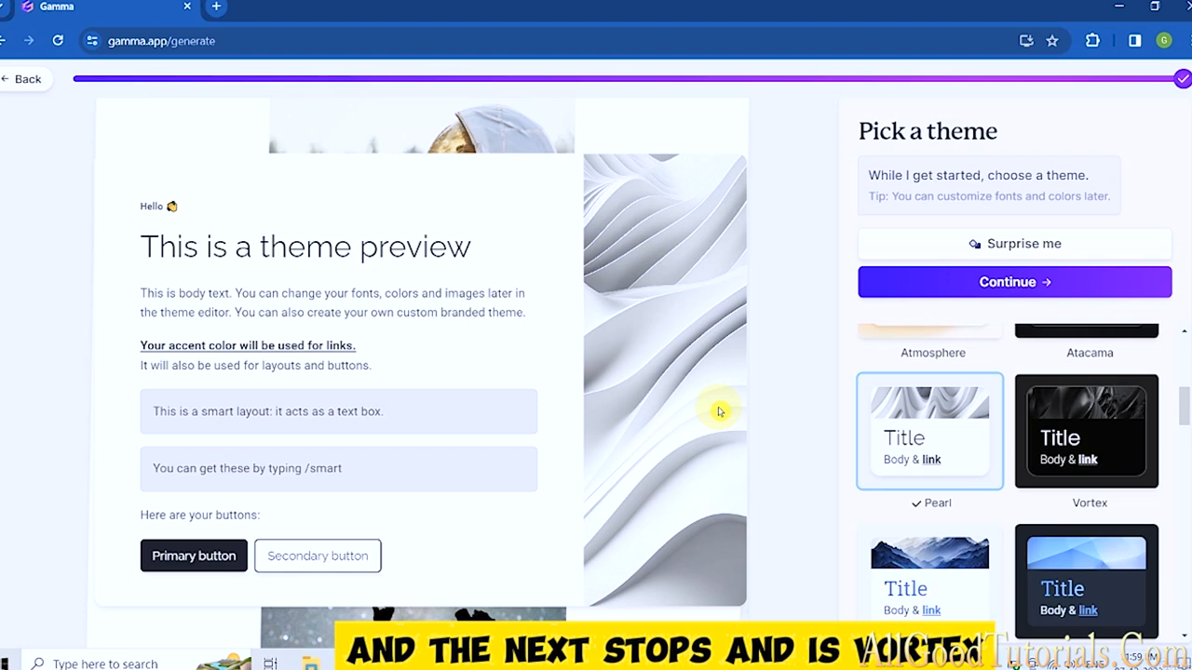
left_click(1069, 413)
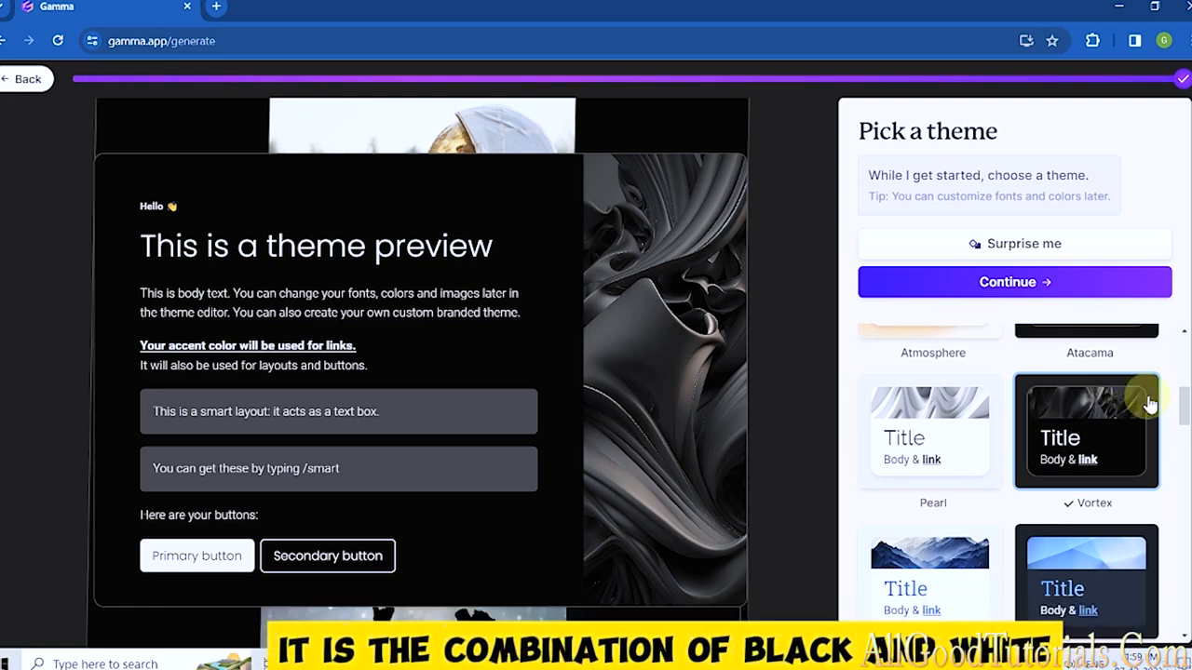
left_click_drag(1187, 411, 1187, 428)
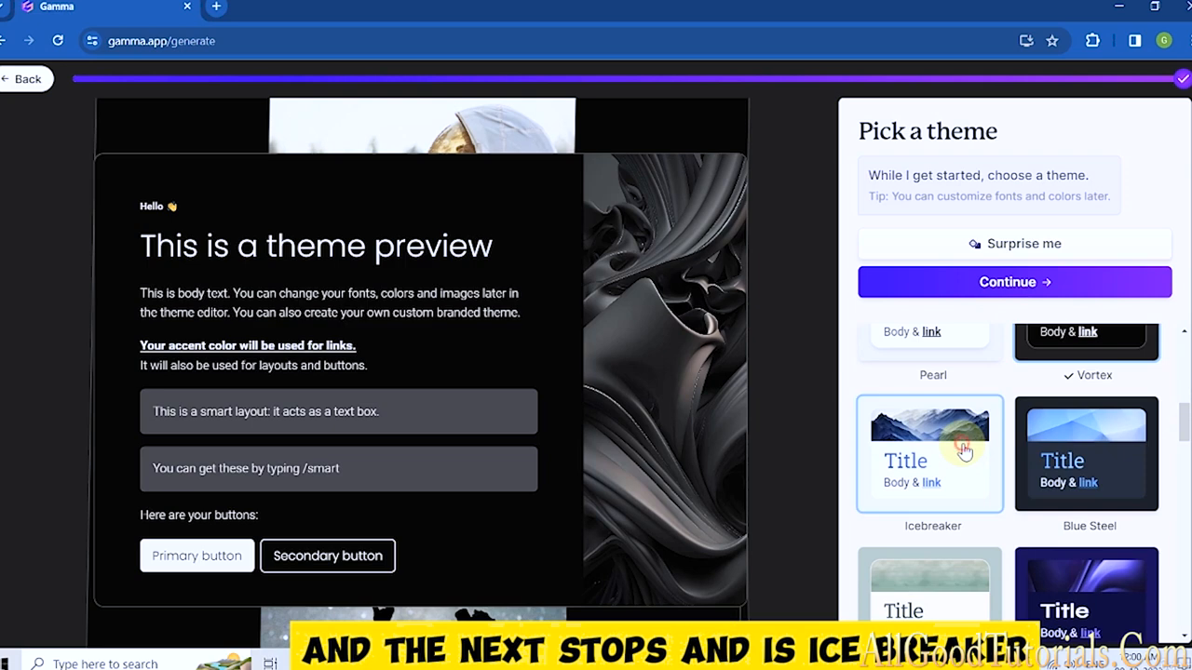
left_click(966, 462)
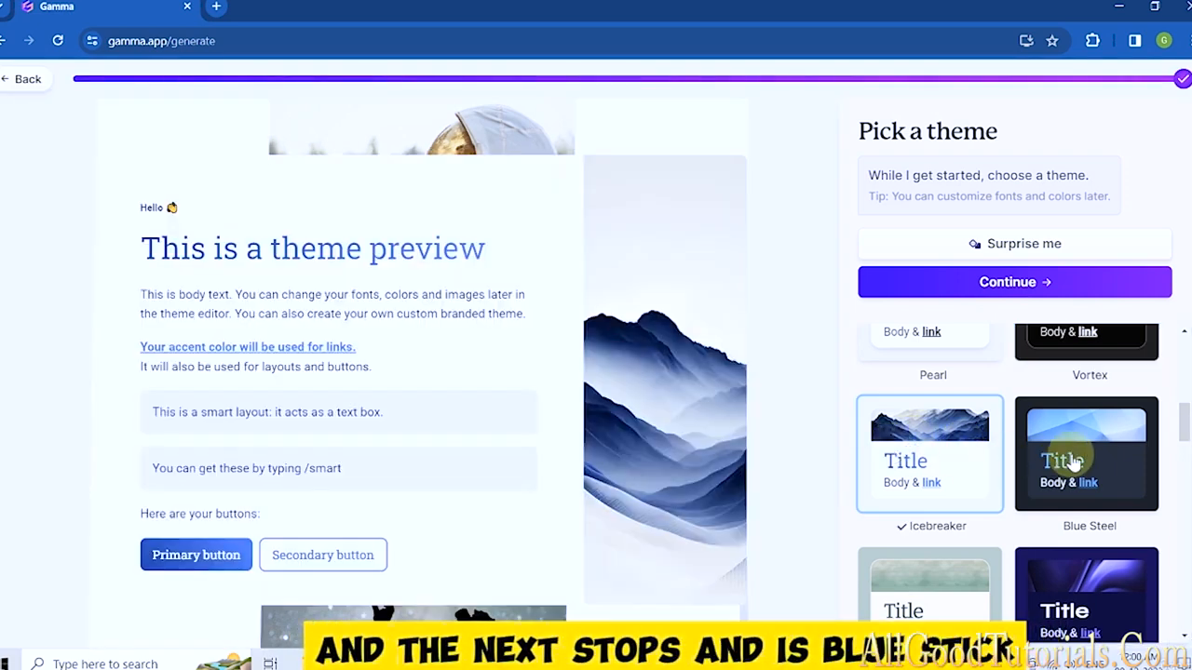
left_click(1114, 465)
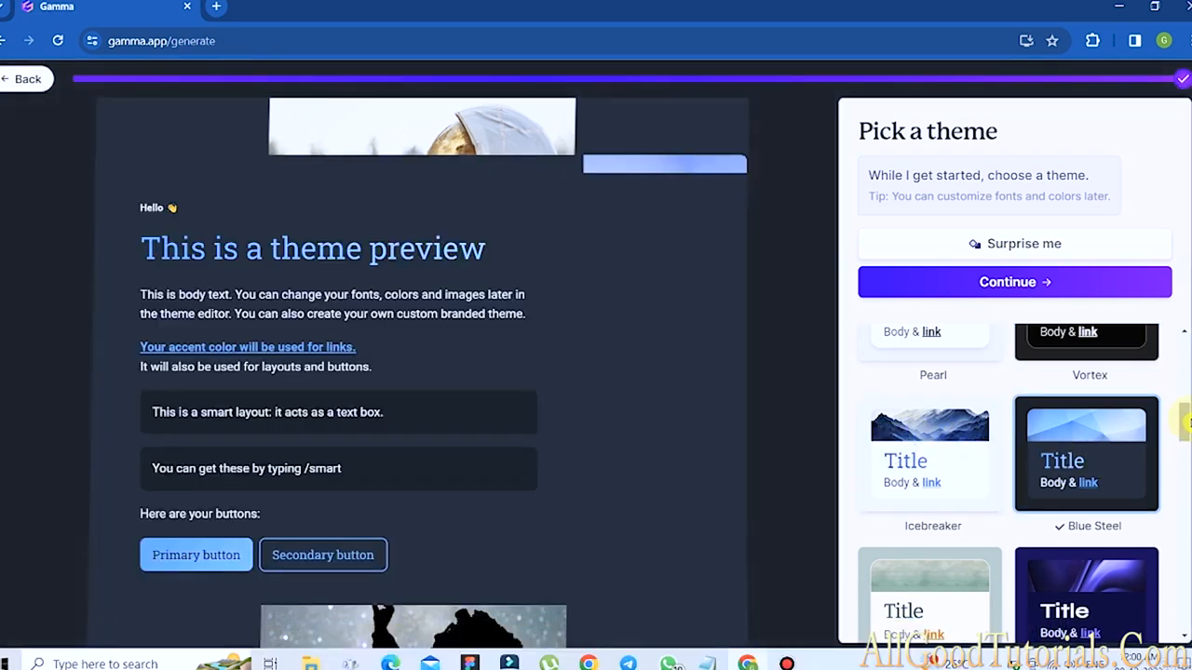
Preview the Oasis, Indigo and Electric themes from further along the theme list.
scroll(1186, 421, "down", 2)
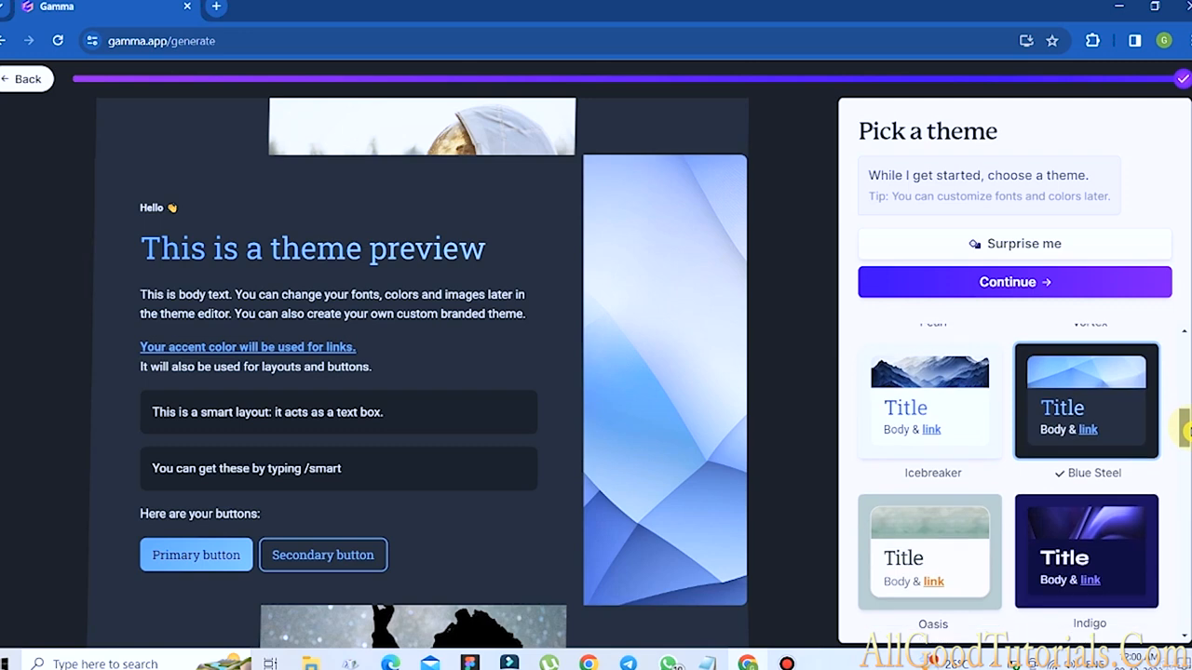
left_click(943, 466)
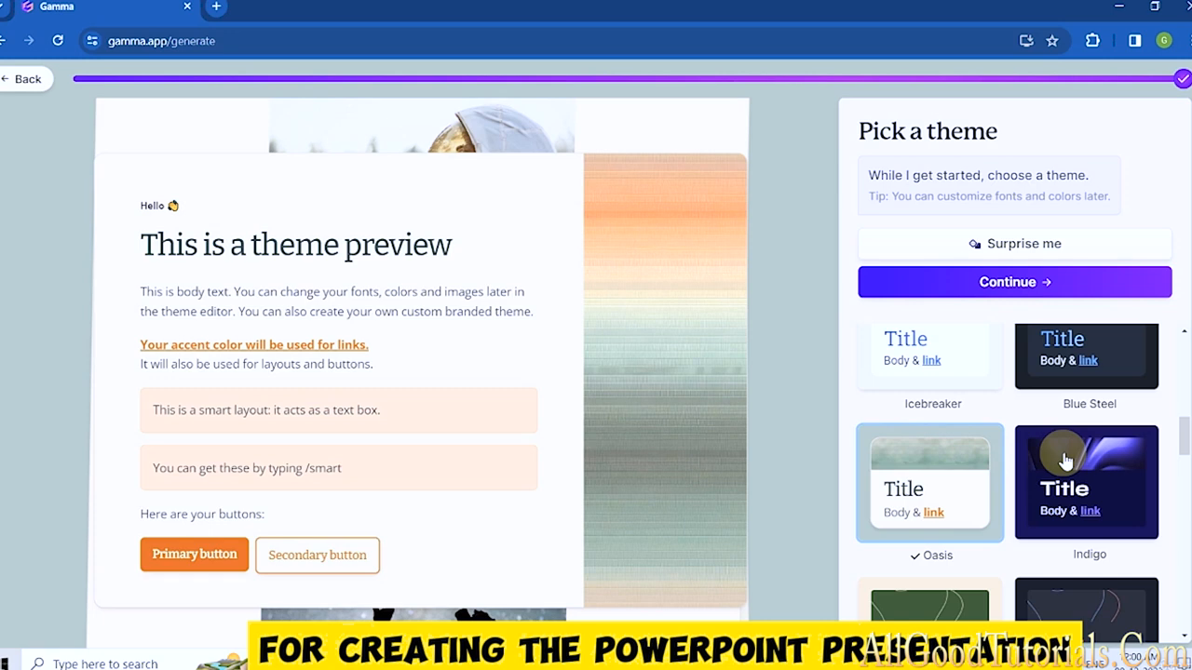
left_click(1067, 461)
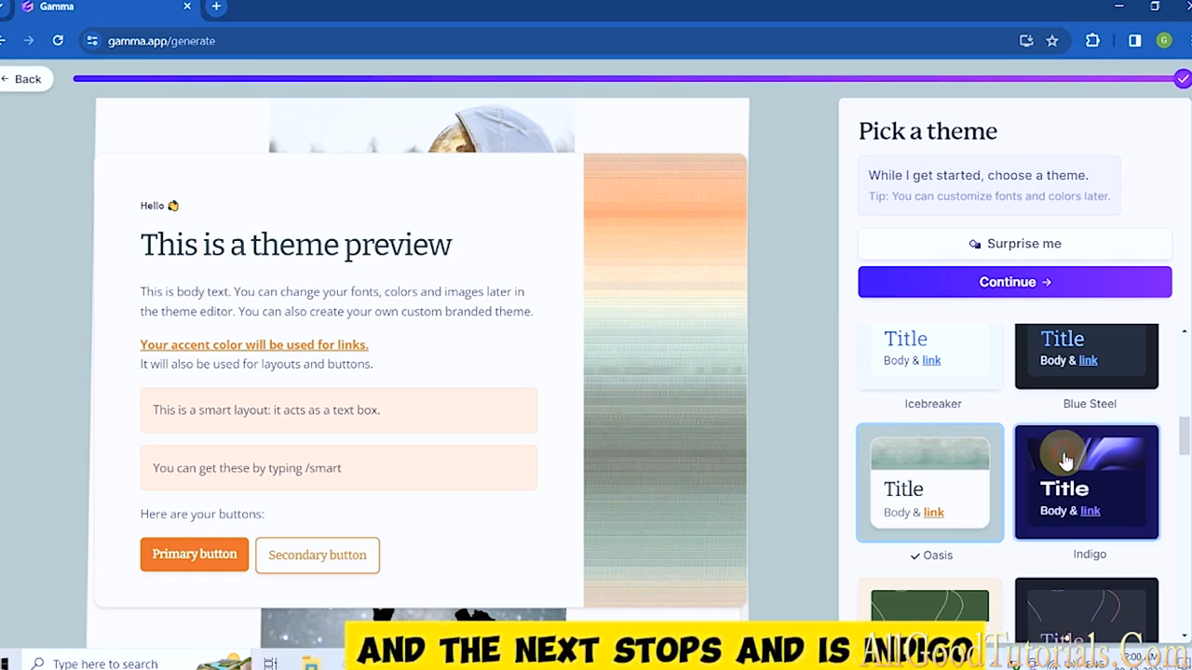
scroll(1149, 458, "down", 1)
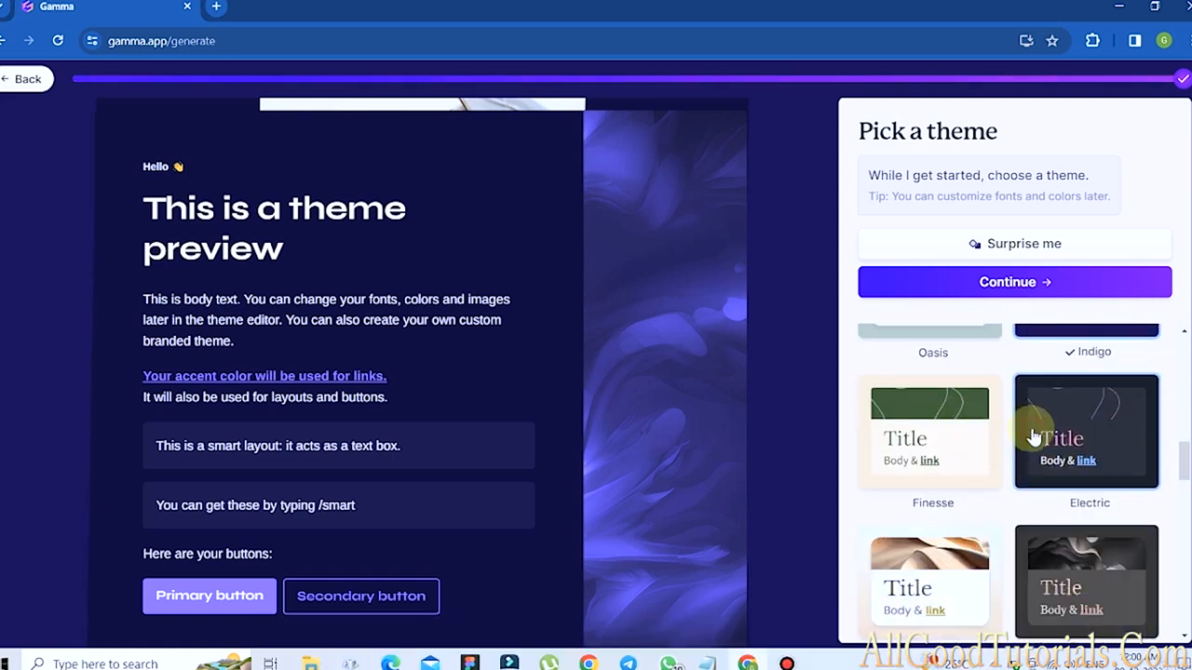
left_click(1034, 438)
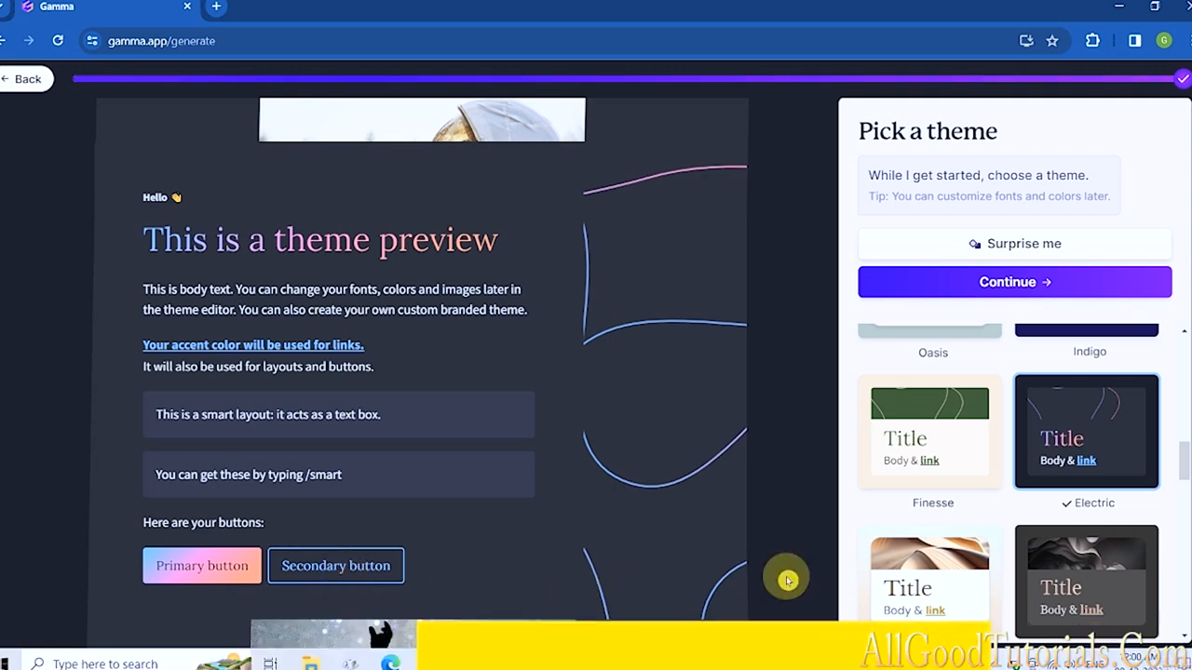
Preview the Dune, Mocha, Flamingo and Velvet Tides themes for the presentation.
scroll(1180, 457, "down", 1)
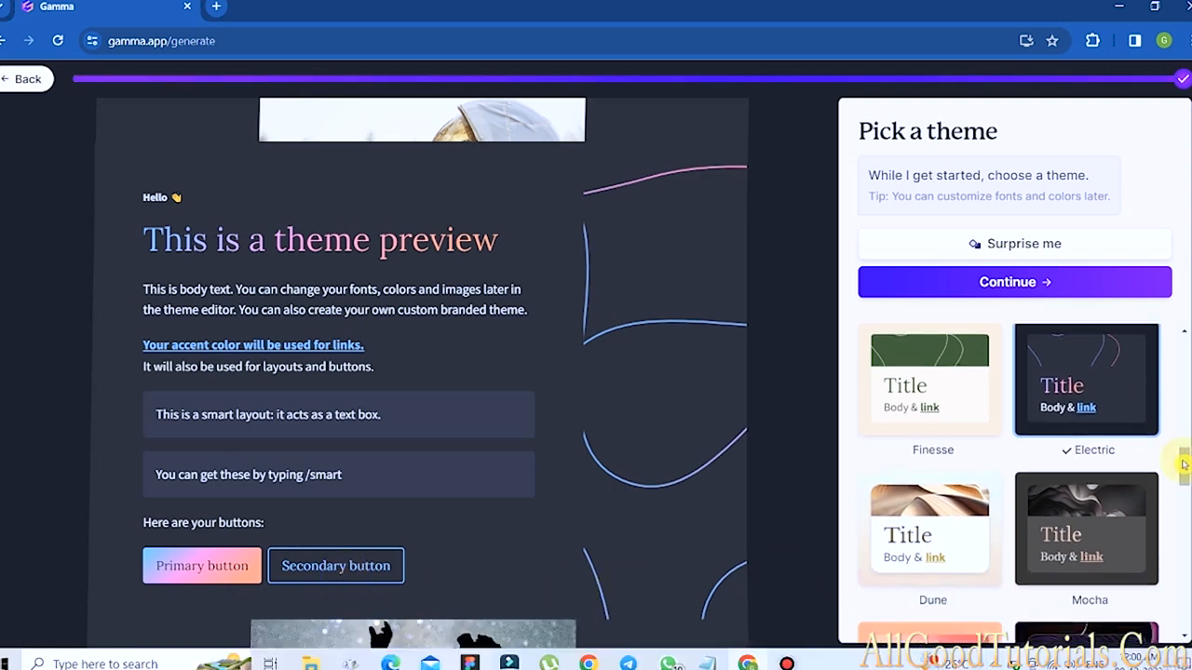
left_click(928, 505)
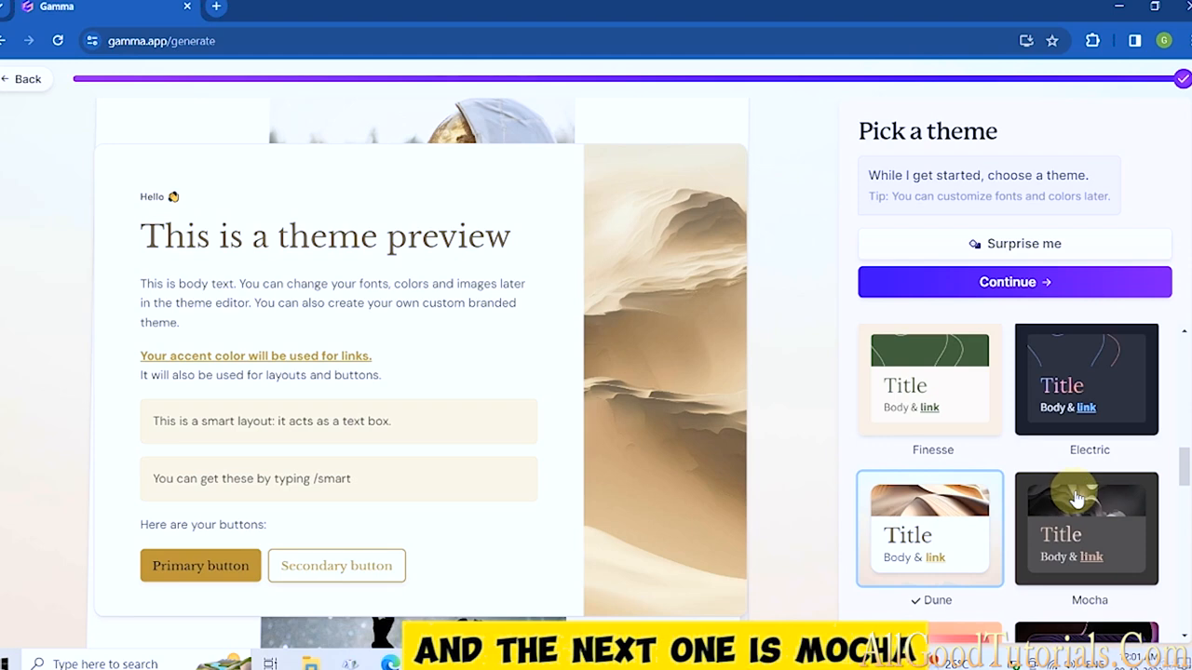
left_click(1148, 508)
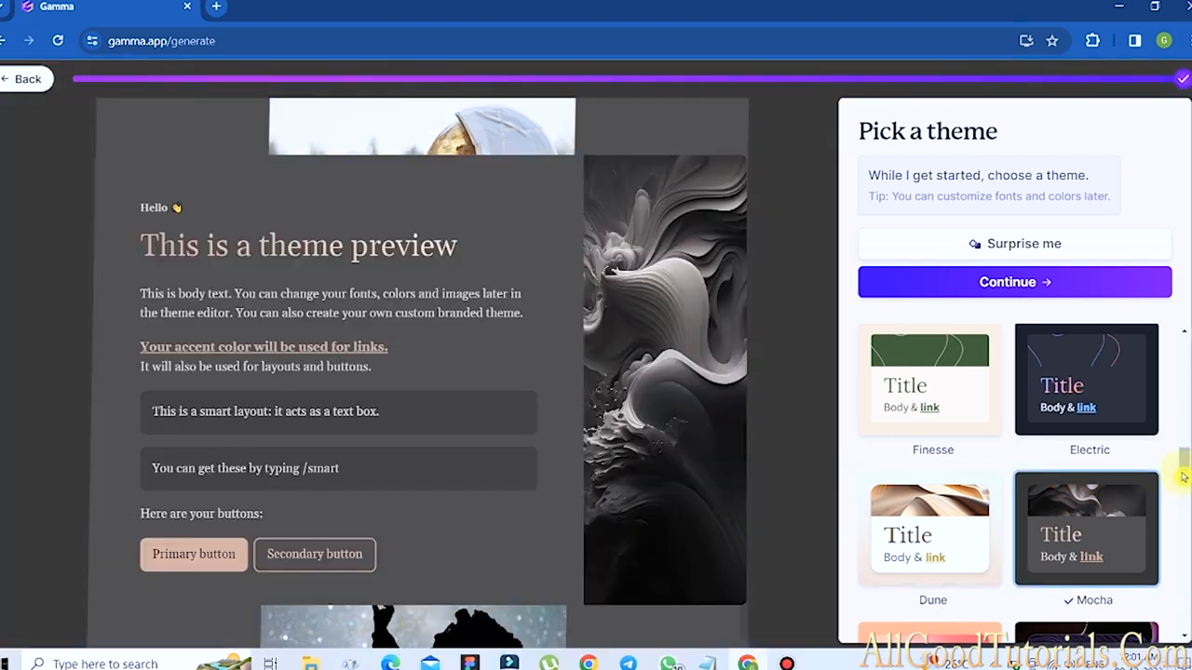
scroll(1182, 468, "down", 1)
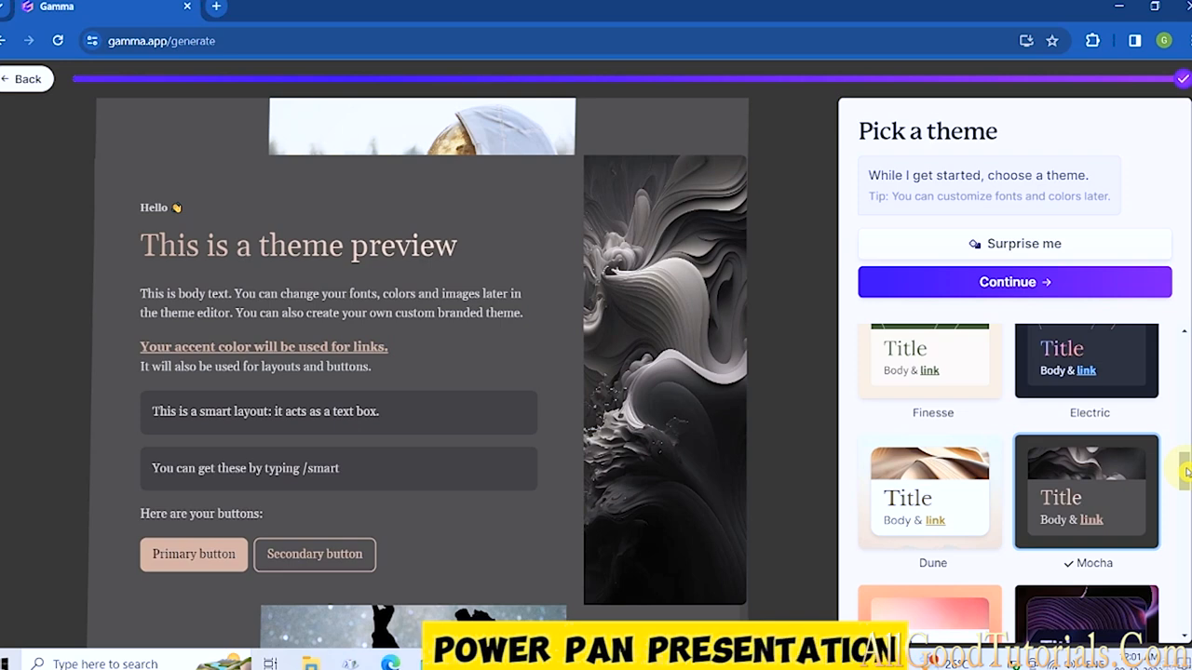
left_click_drag(1186, 472, 1185, 496)
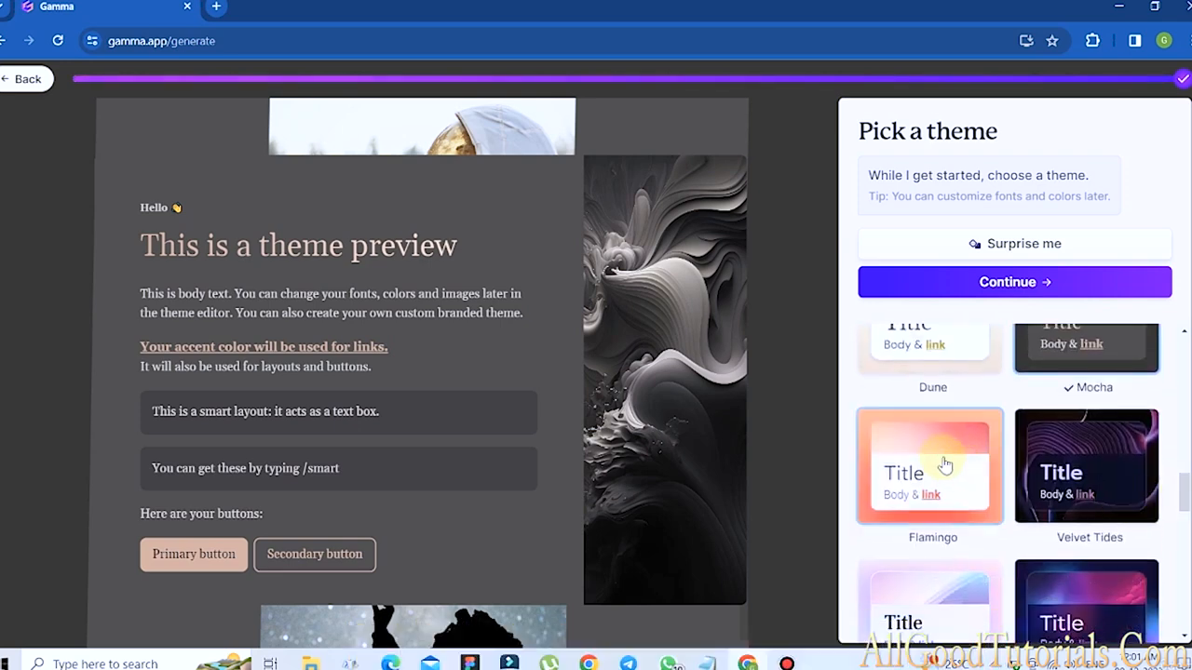
left_click(944, 465)
Preview the Prism, Aurora, Gamma, Incandescent and Daydream themes in turn.
left_click_drag(1185, 487, 1185, 510)
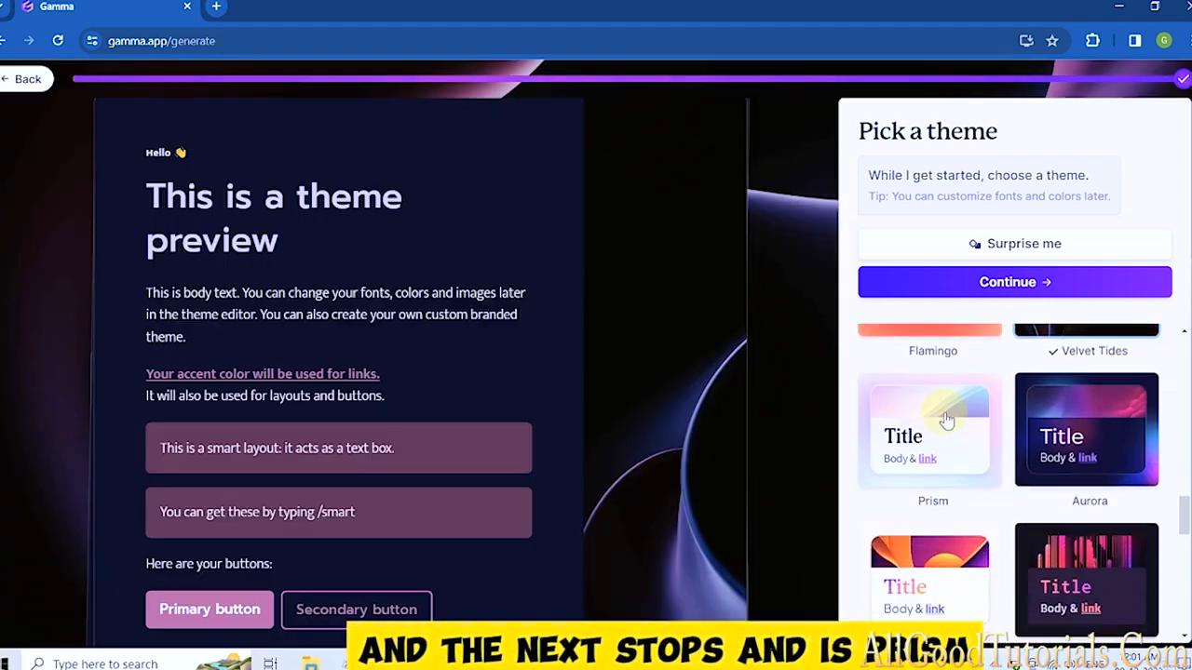
left_click(946, 421)
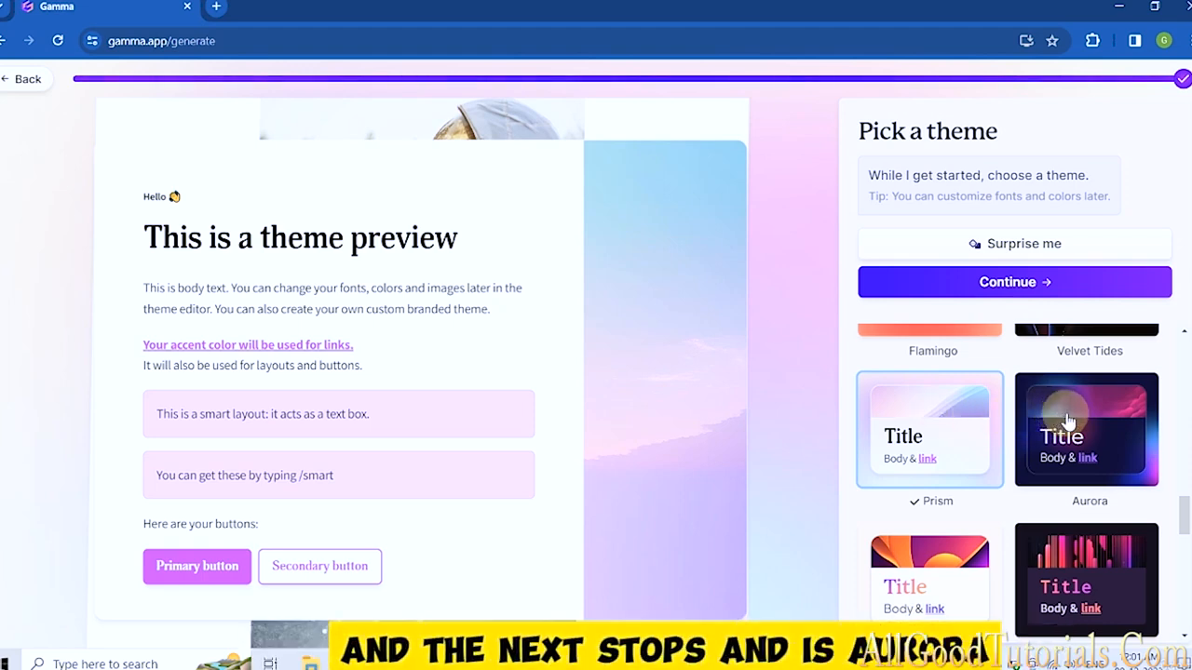
left_click(1069, 421)
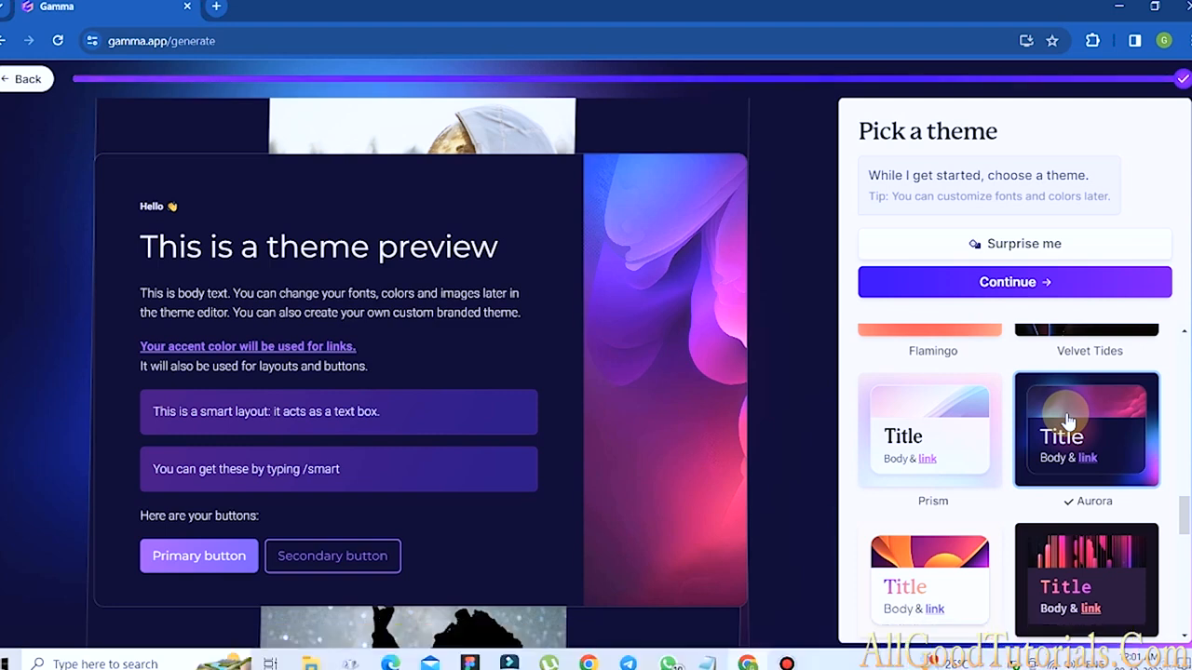
left_click_drag(1184, 511, 1185, 530)
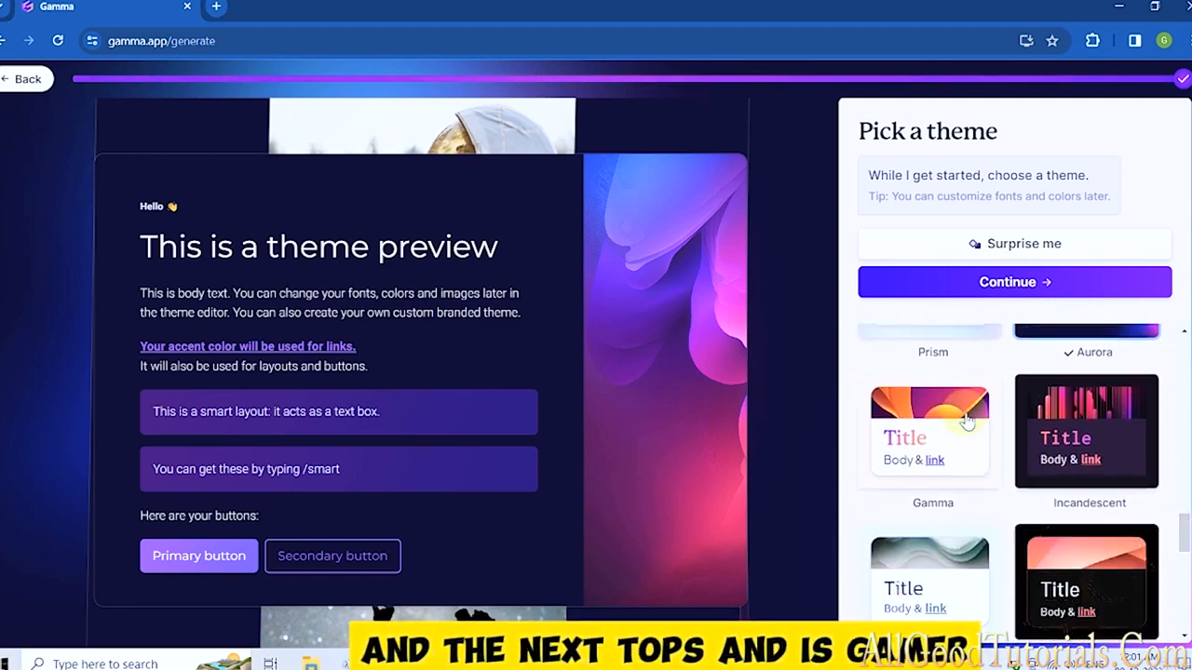
left_click(969, 421)
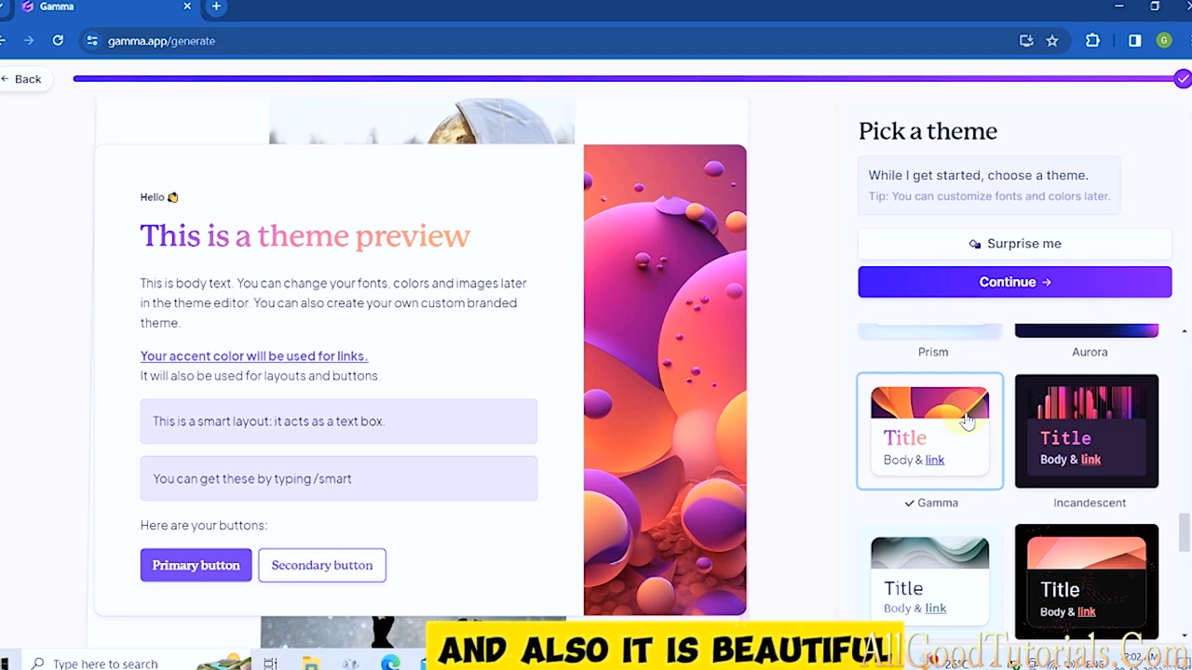
left_click(1071, 437)
scroll(1043, 465, "down", 3)
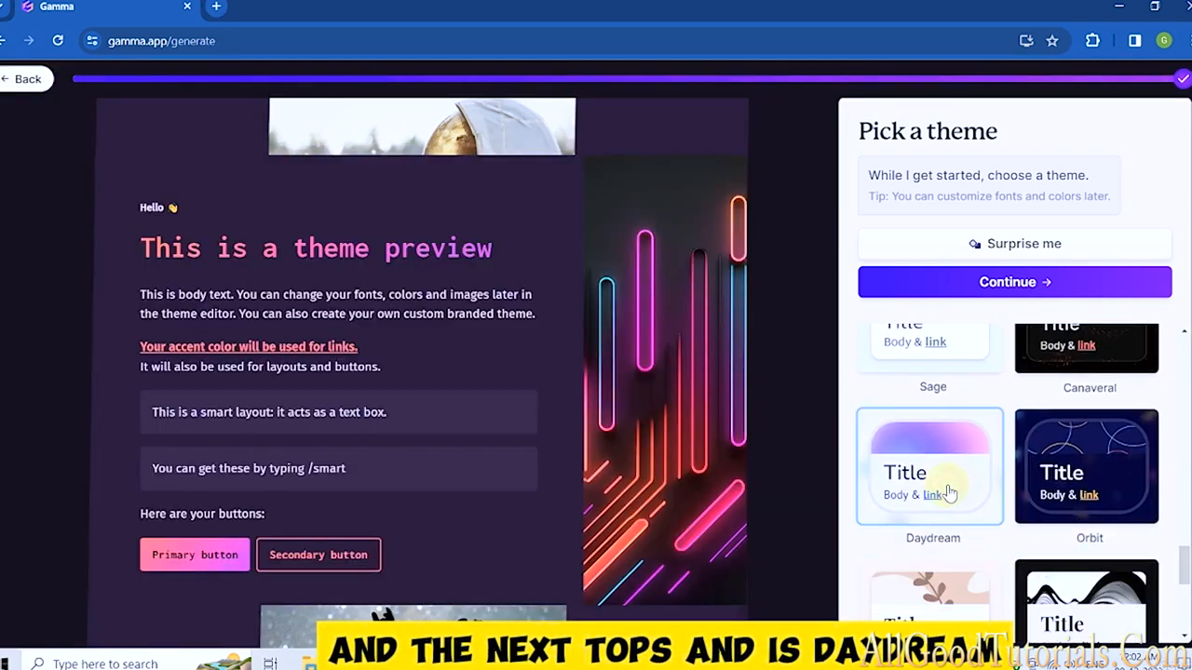
left_click(948, 494)
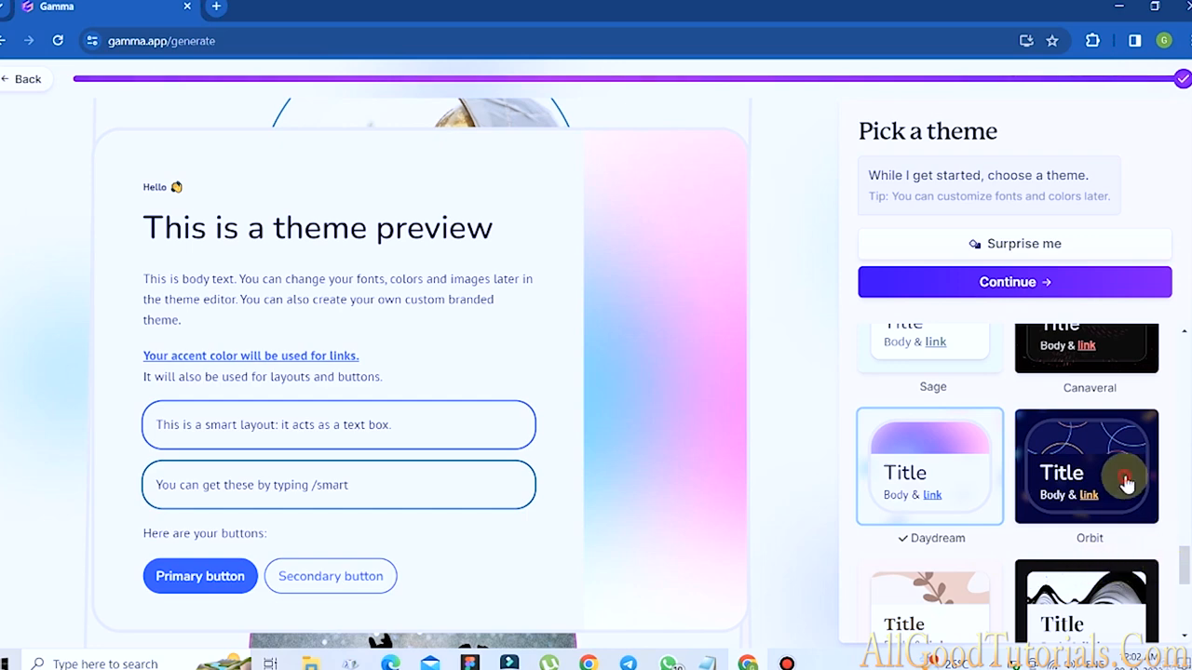
Preview the Orbit theme, choose Soft Coal instead and generate the presentation with it.
left_click(1124, 480)
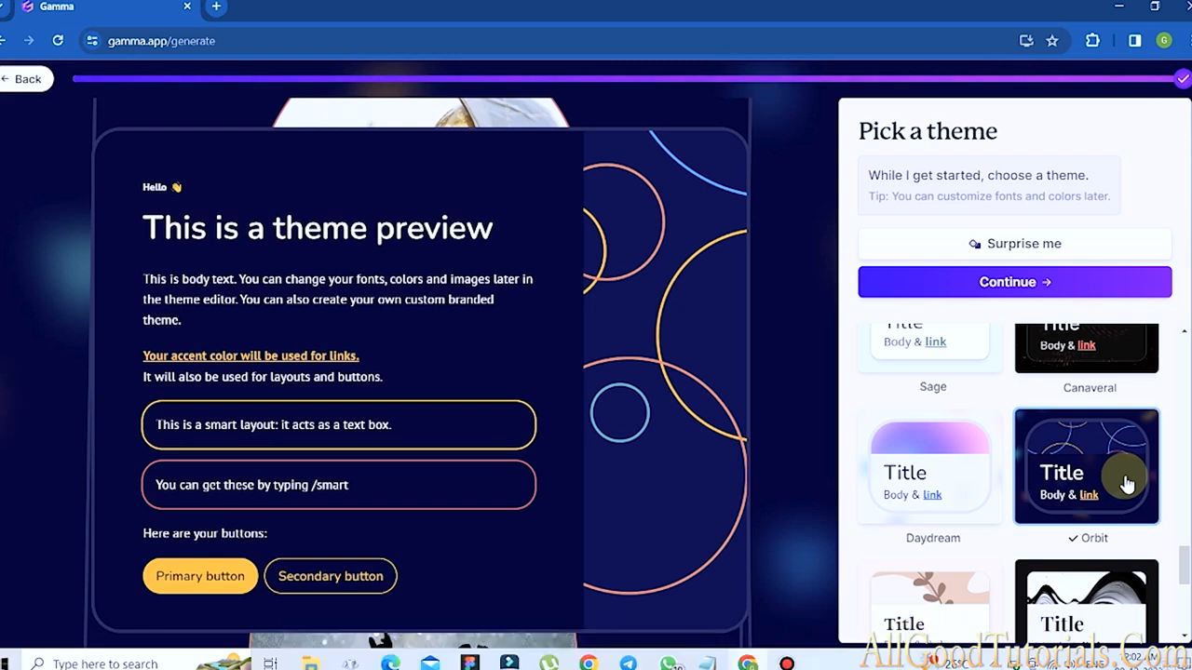
scroll(1180, 553, "down", 3)
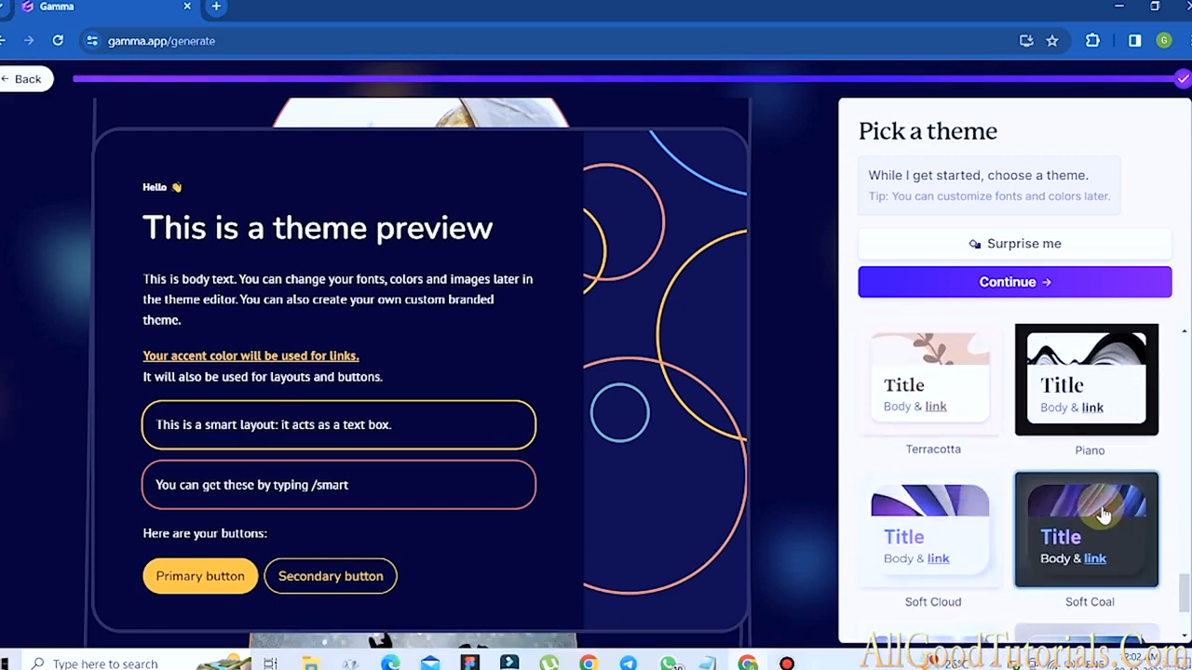
left_click(1106, 522)
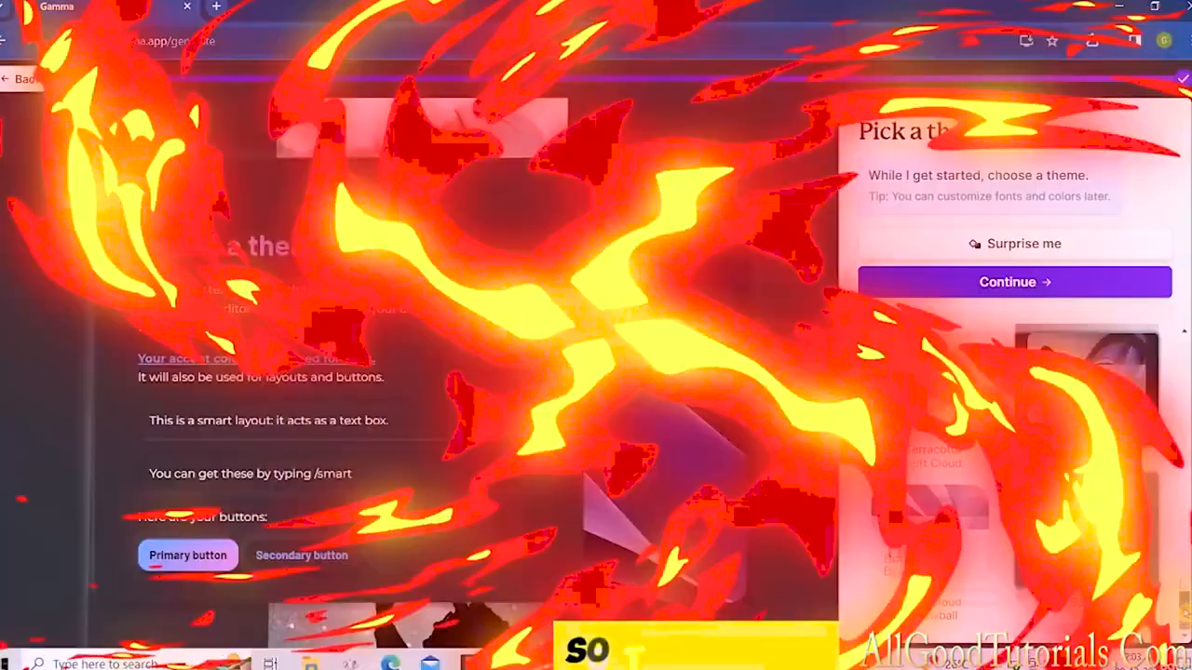
scroll(1179, 577, "up", 1)
scroll(1179, 577, "down", 1)
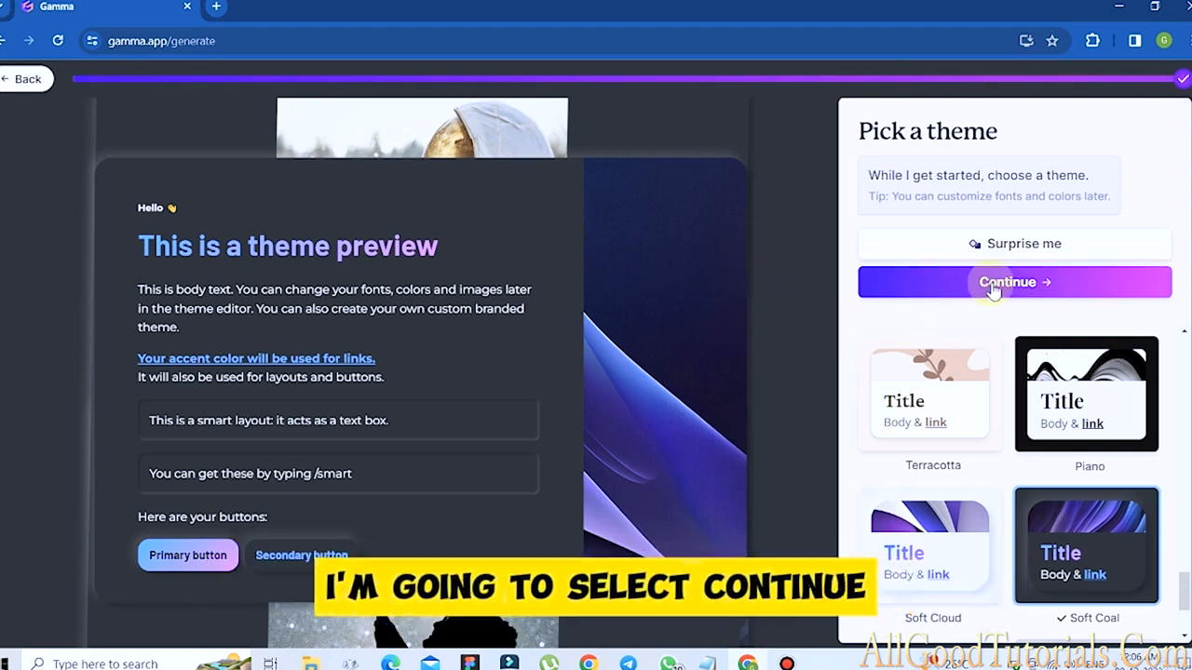
left_click(994, 289)
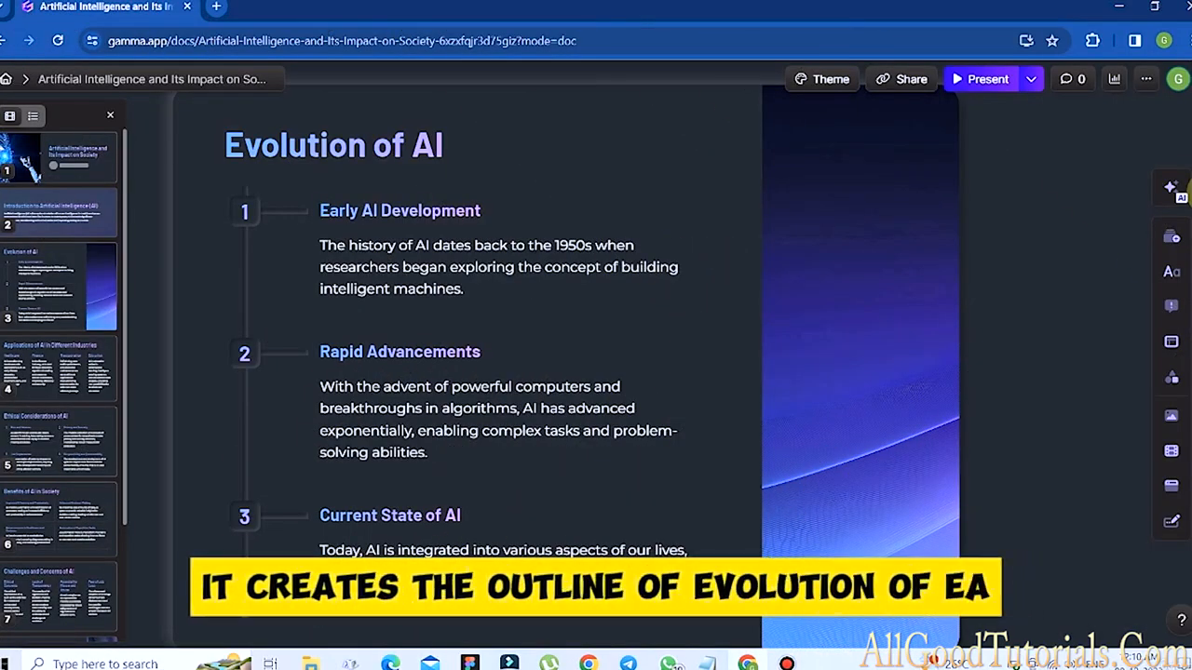
Review the generated cards from Evolution of AI through the benefits and challenges cards to the Conclusion.
scroll(1190, 201, "down", 1)
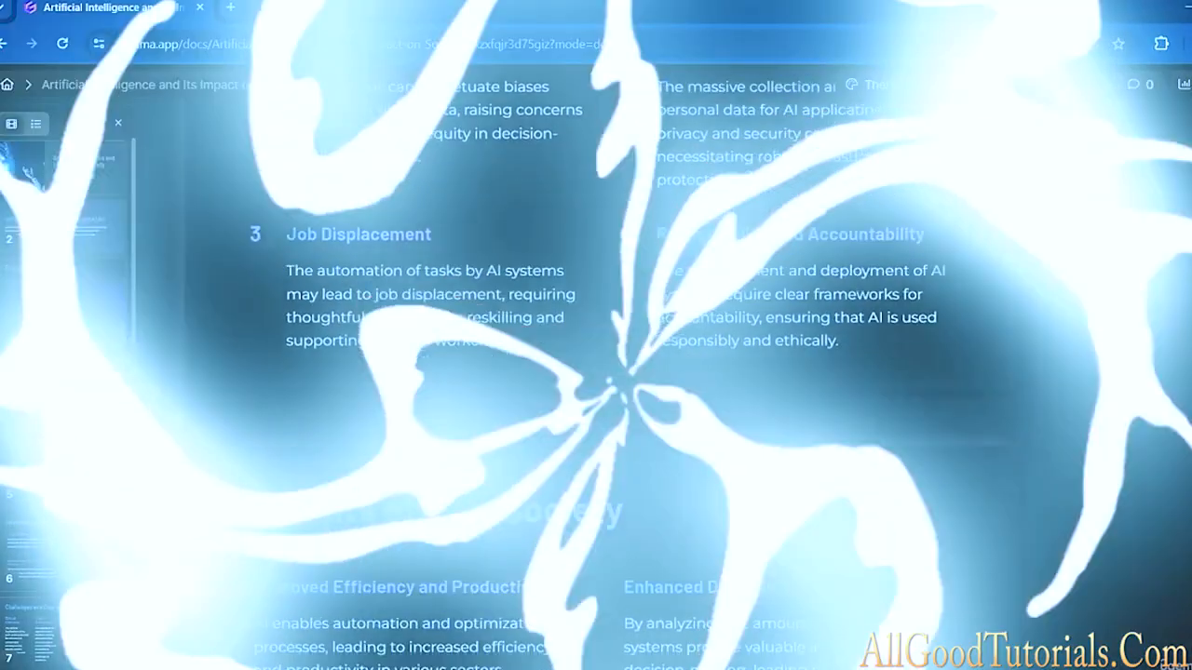
scroll(1058, 505, "down", 1)
scroll(1058, 504, "up", 1)
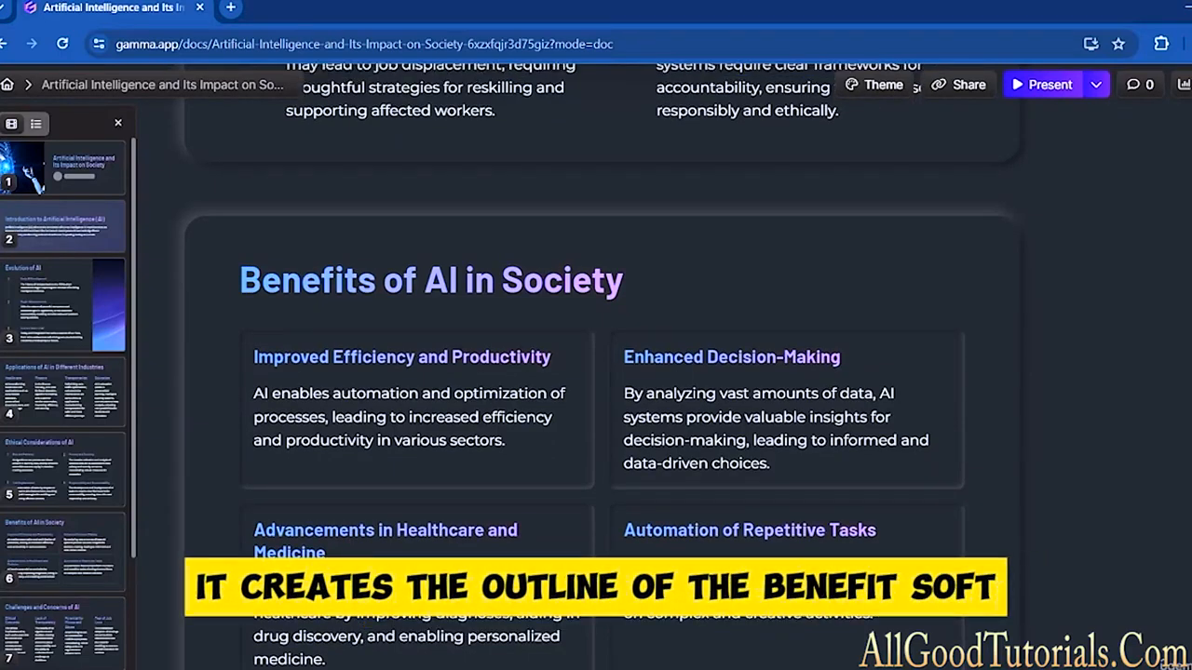
scroll(598, 364, "down", 1)
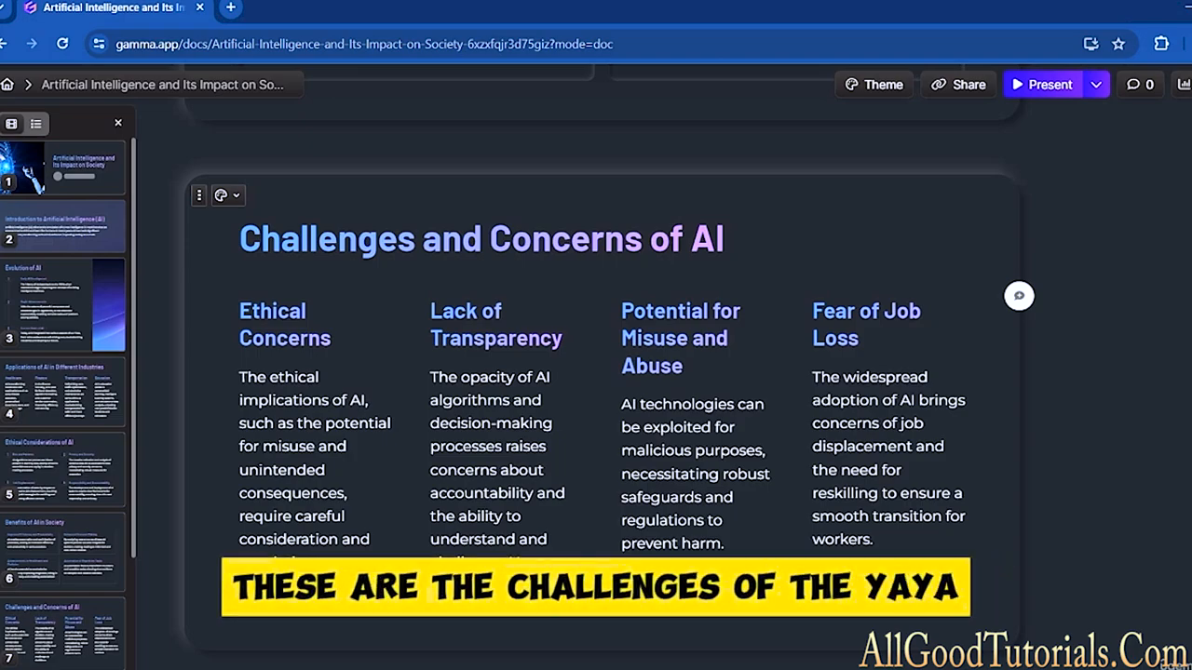
scroll(596, 373, "down", 4)
scroll(596, 372, "down", 2)
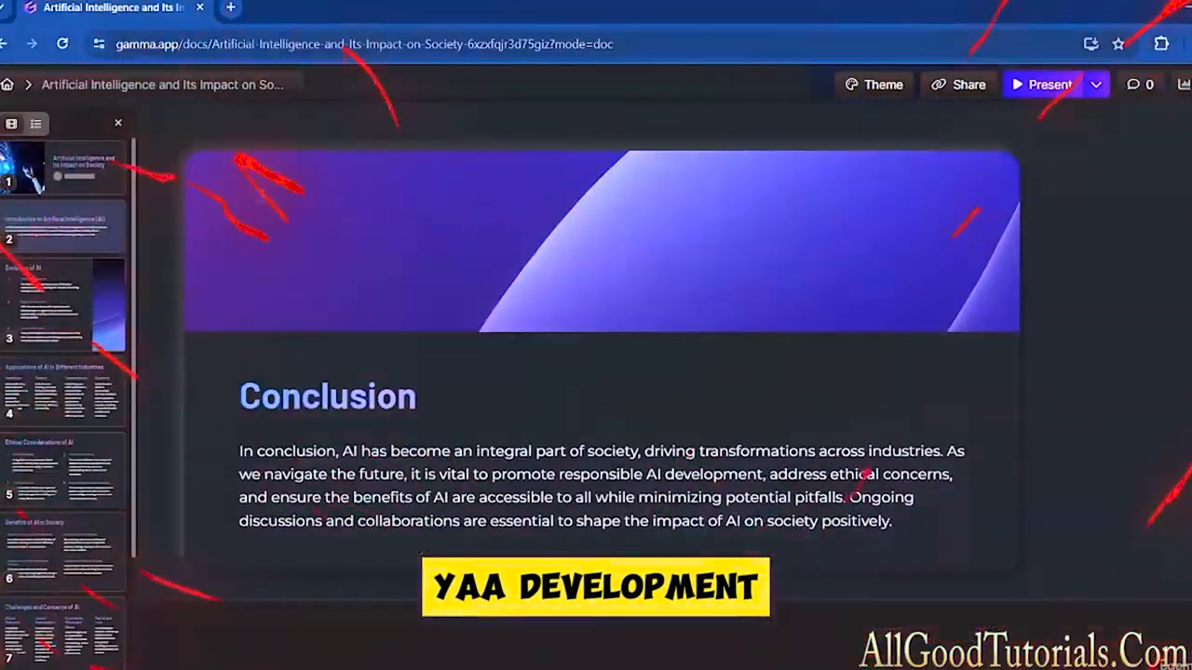
scroll(601, 372, "down", 1)
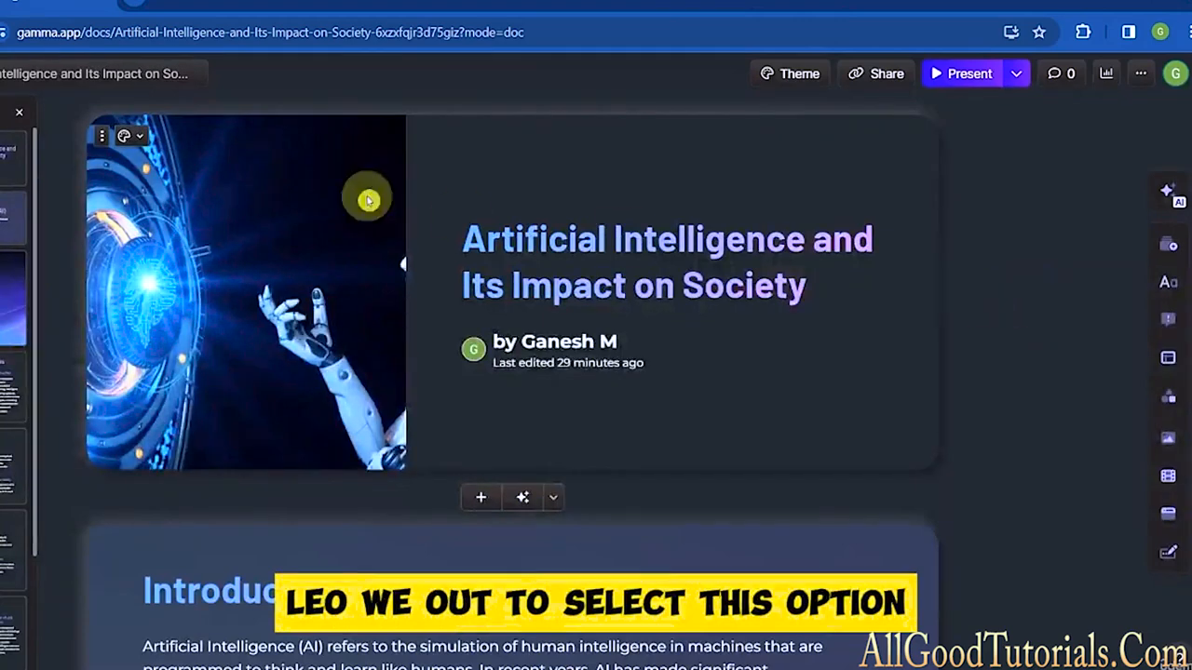
Try the right layout on the title card and settle on the top layout for its accent image.
left_click(125, 138)
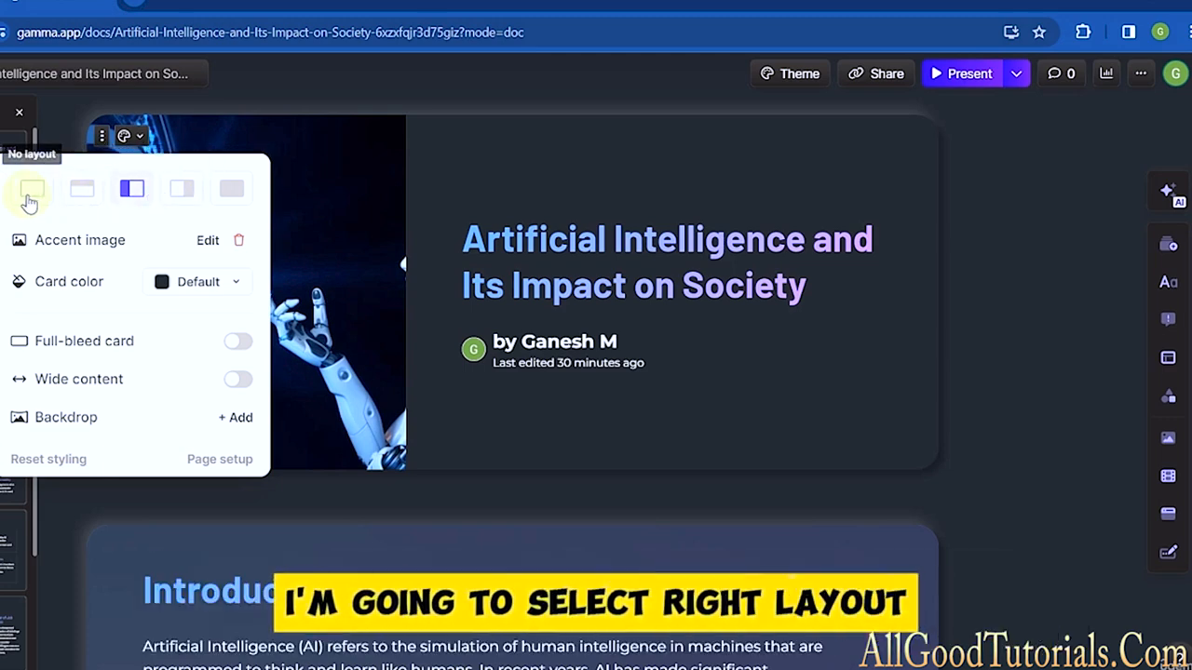
left_click(183, 191)
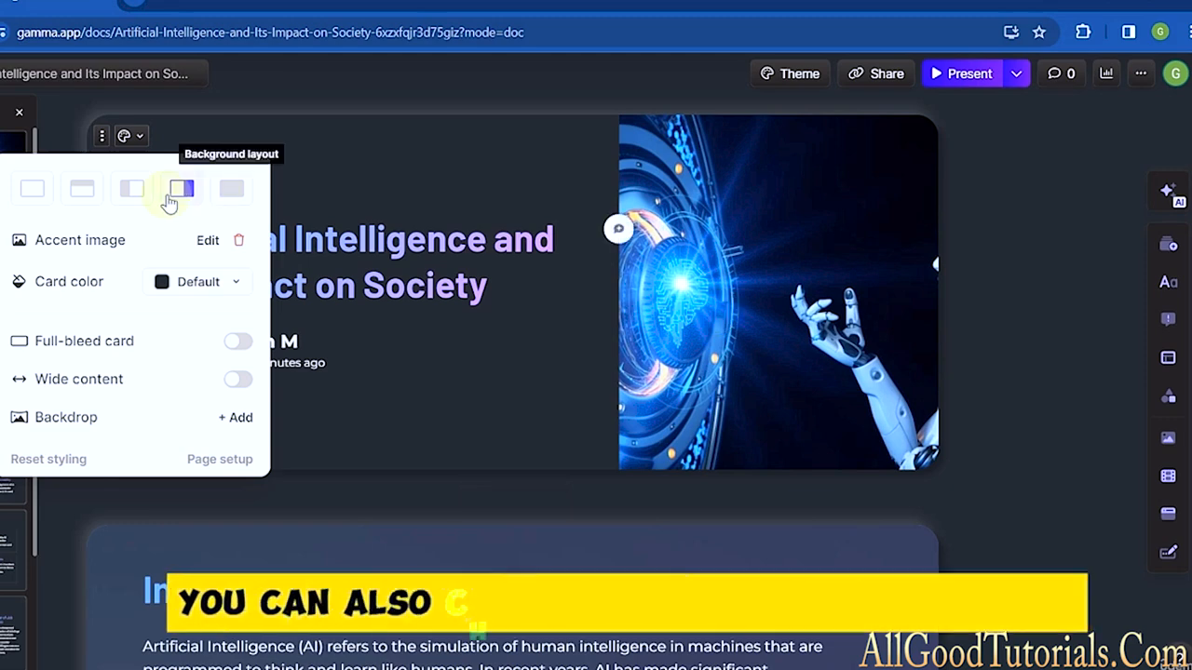
left_click(91, 195)
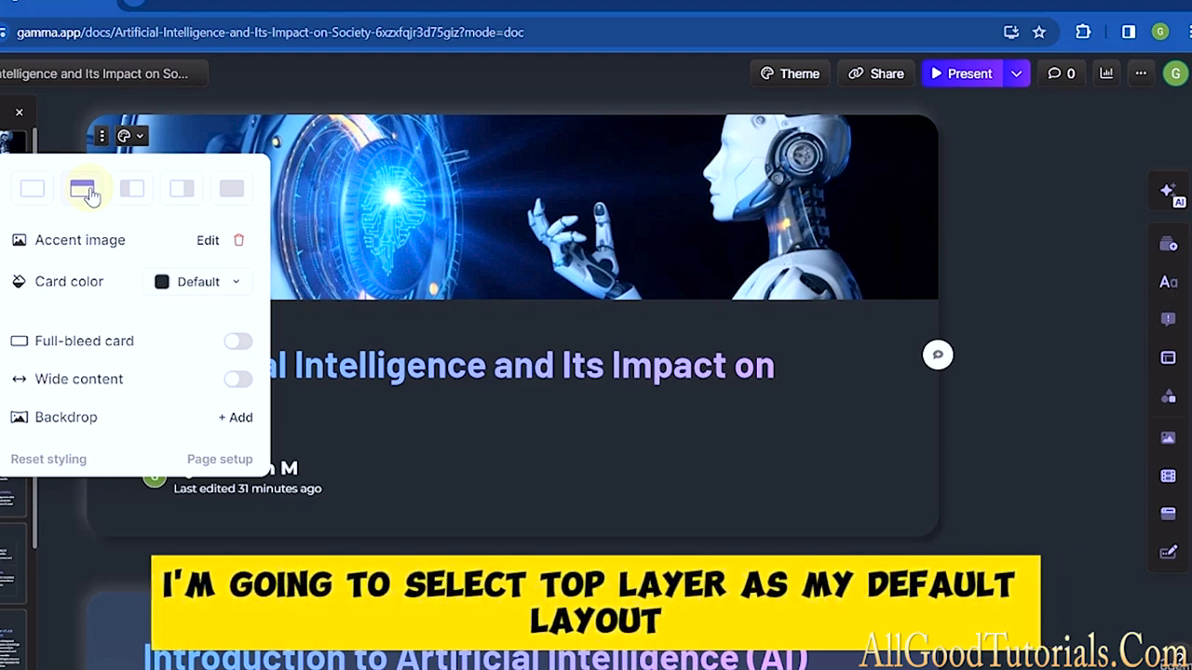
Try several web images as the title card's accent image and settle on the white robot facing a blackboard of formulas.
left_click(208, 241)
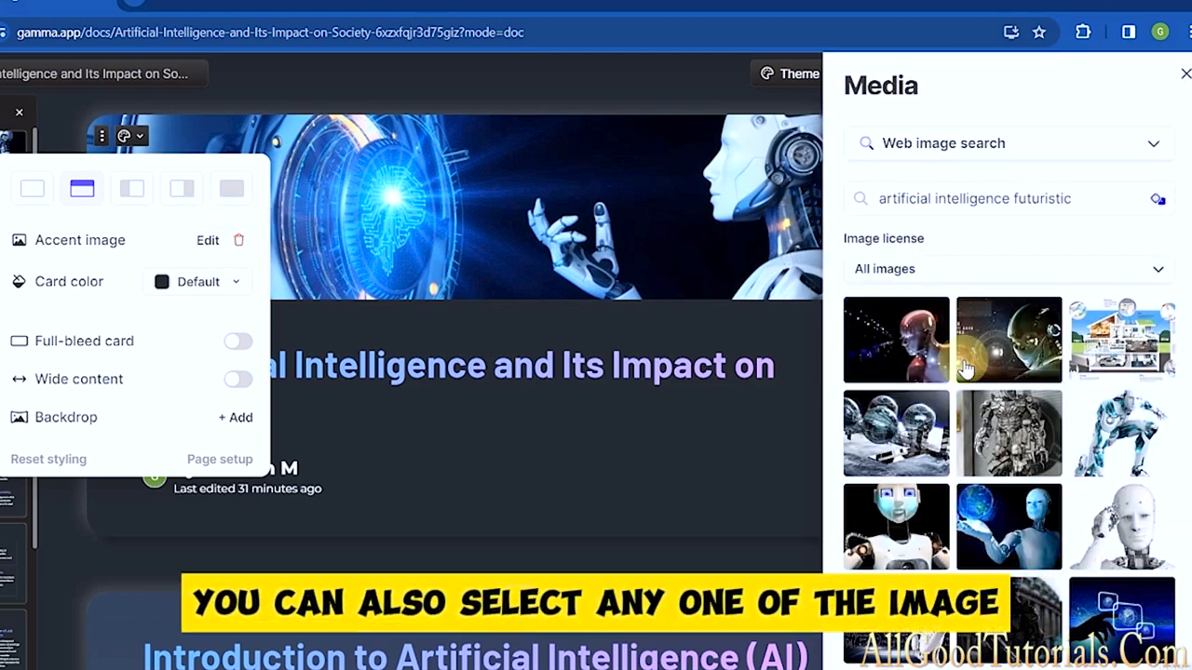
left_click(917, 359)
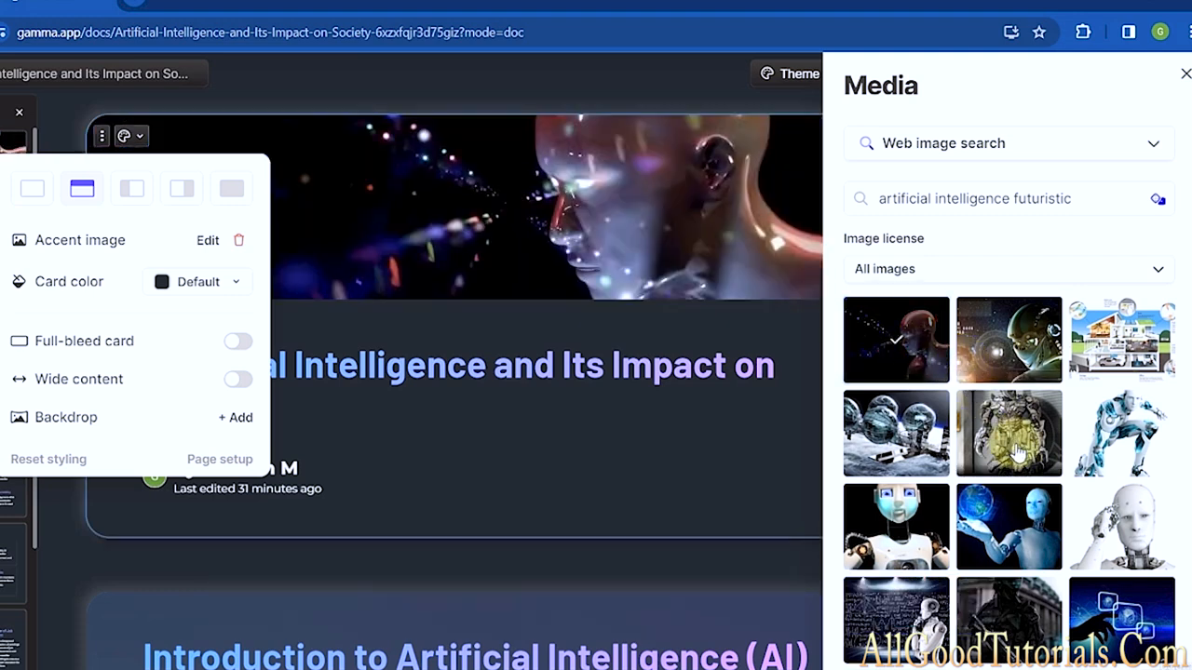
left_click(1087, 532)
left_click(1010, 536)
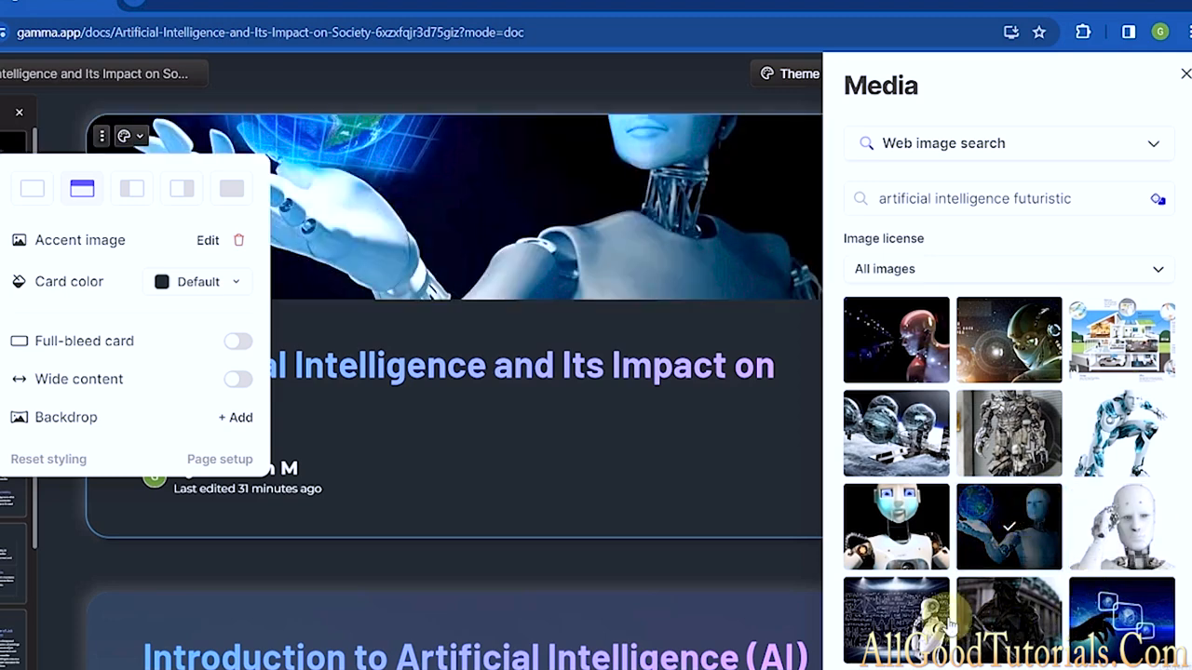
left_click(931, 616)
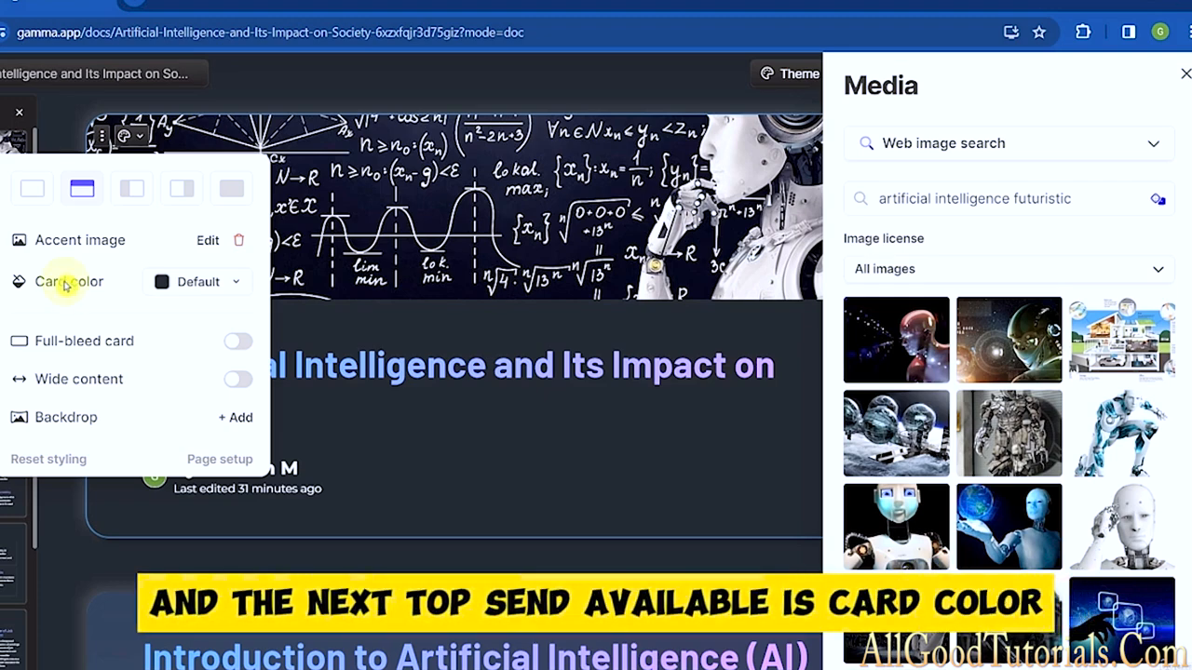
Try yellow #F9D933 as the title card's color and set it to the dark theme color #282C32.
left_click(163, 289)
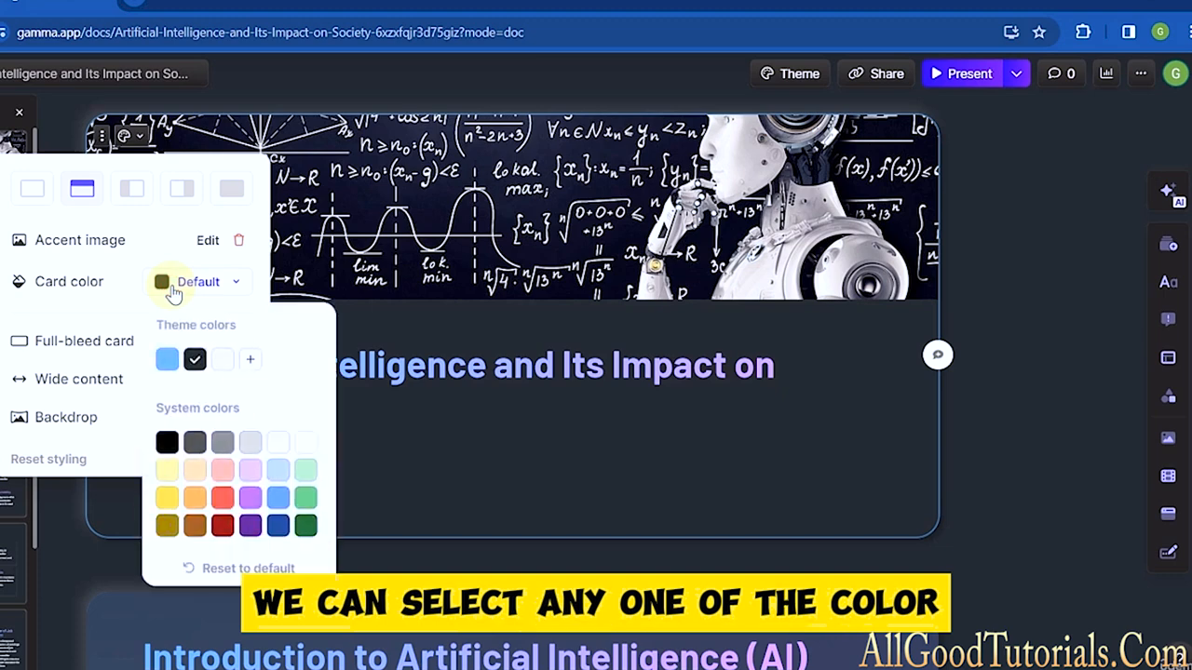
left_click(164, 503)
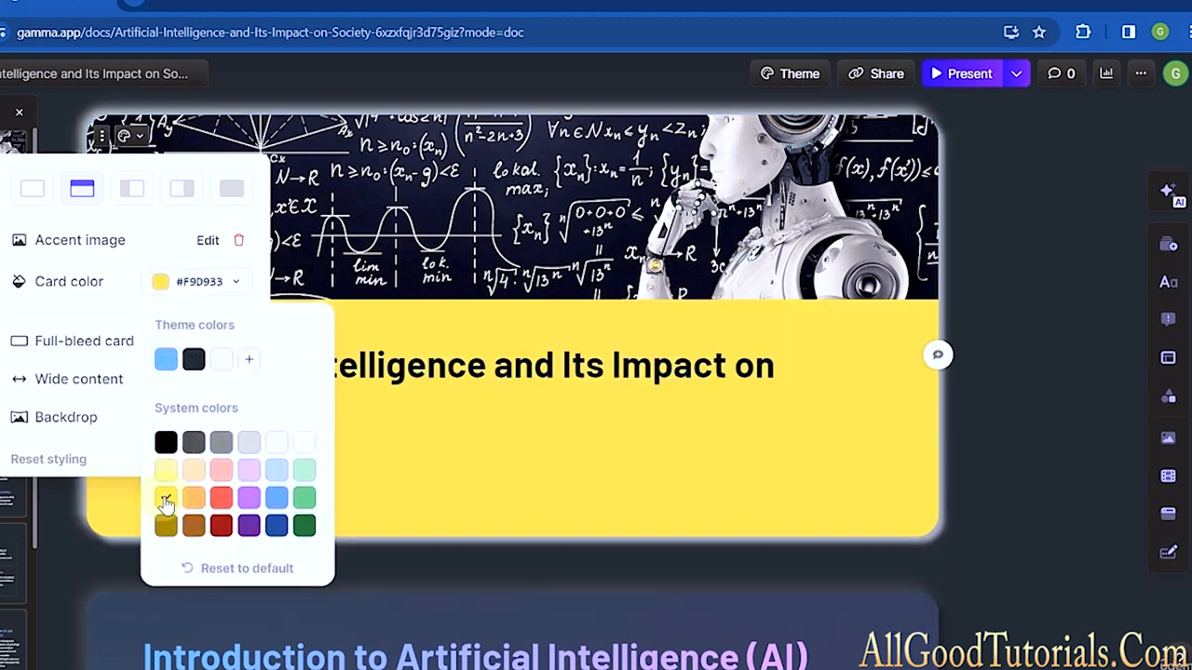
left_click(193, 361)
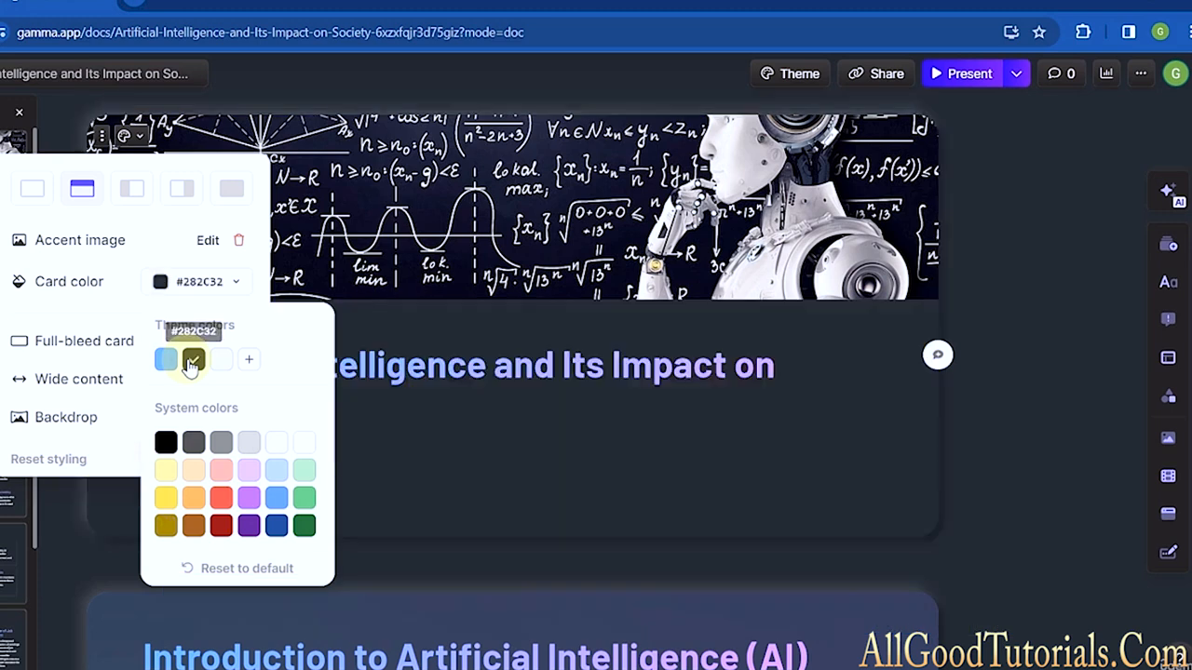
left_click(49, 328)
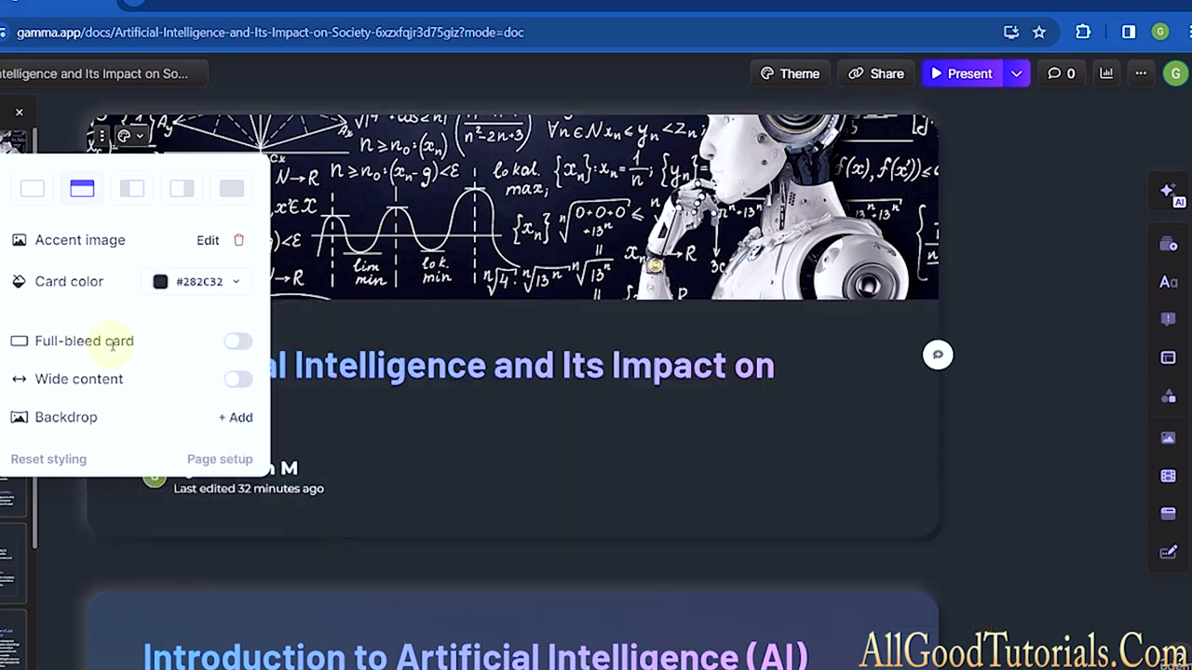
Try the full-bleed card and wide content options on the title card, switching each one off again.
left_click(238, 343)
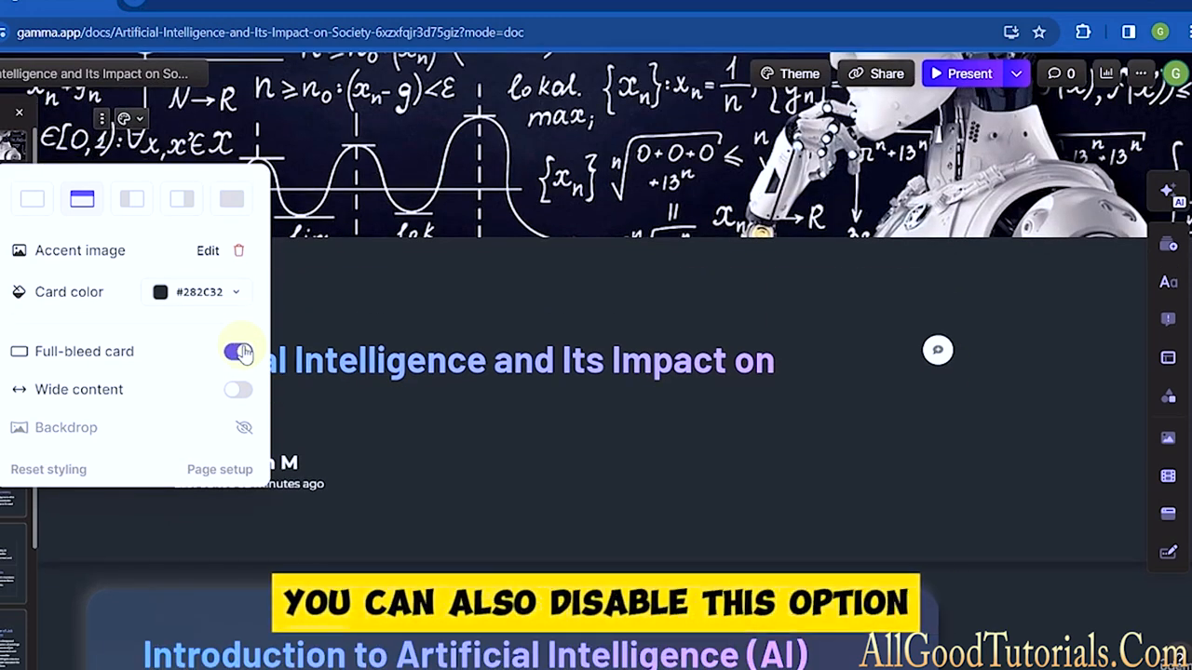
left_click(239, 351)
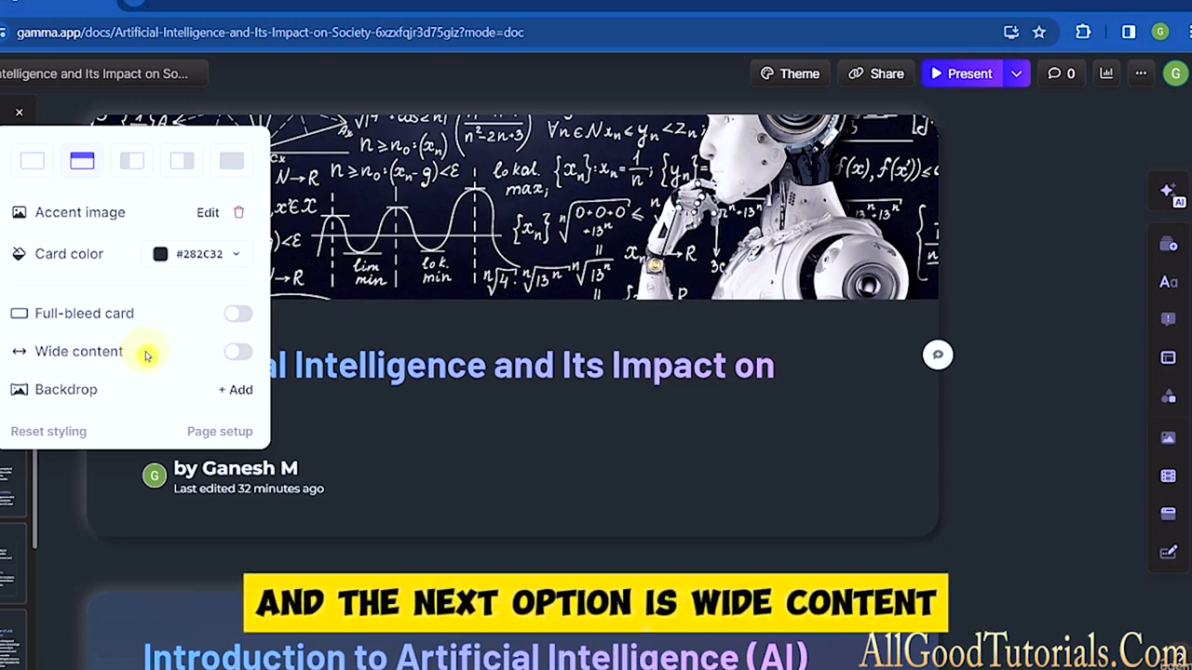
left_click(238, 352)
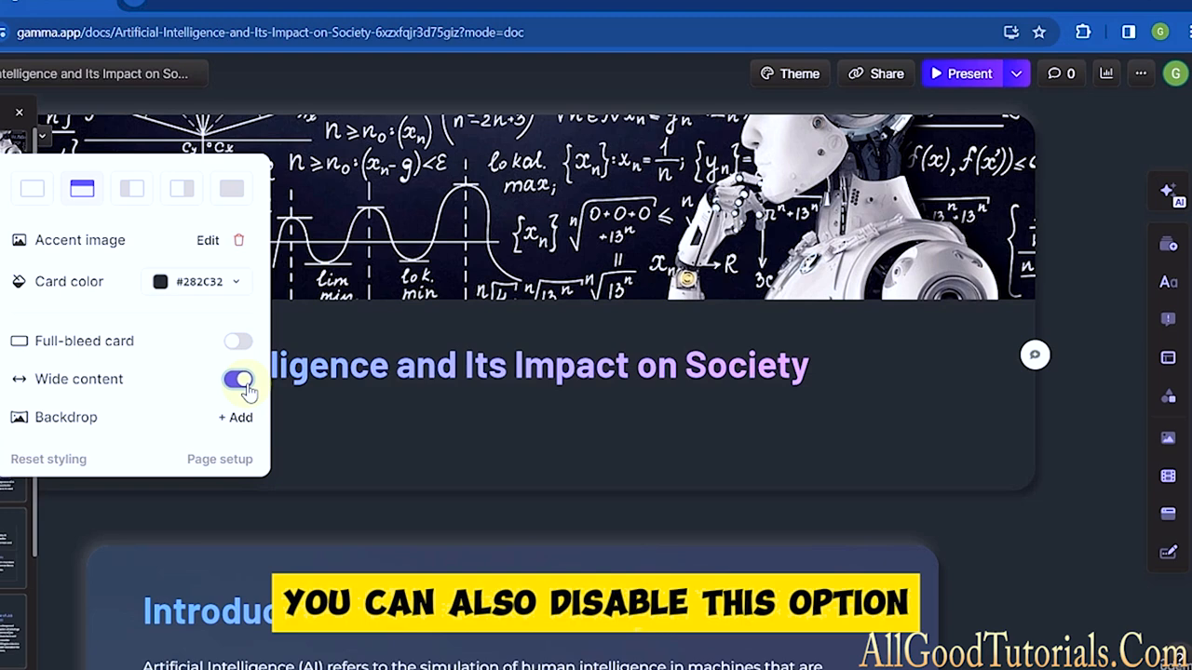
left_click(246, 384)
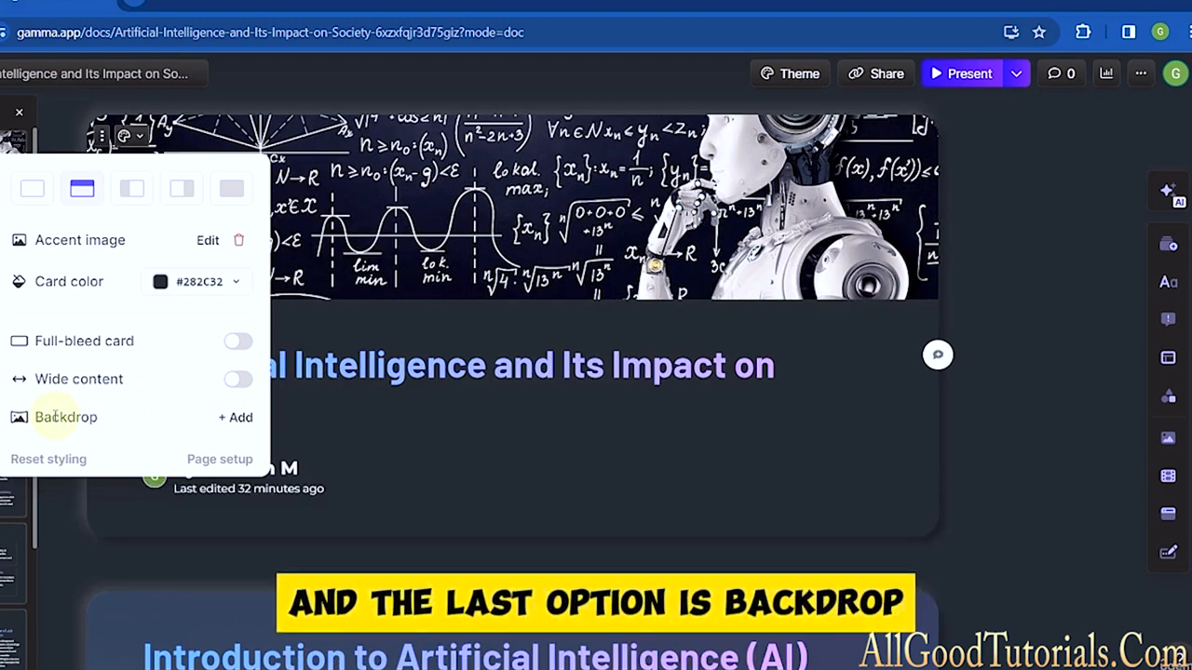
Try the giraffe photo from Unsplash as the title card's backdrop.
left_click(244, 421)
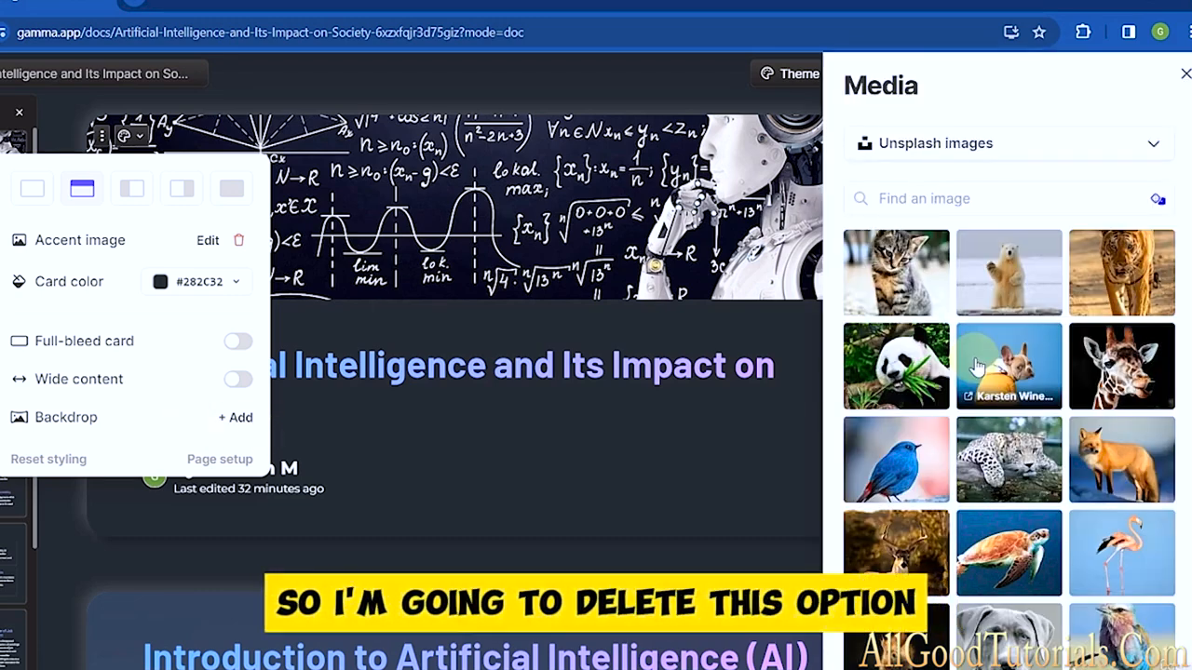
left_click(1120, 389)
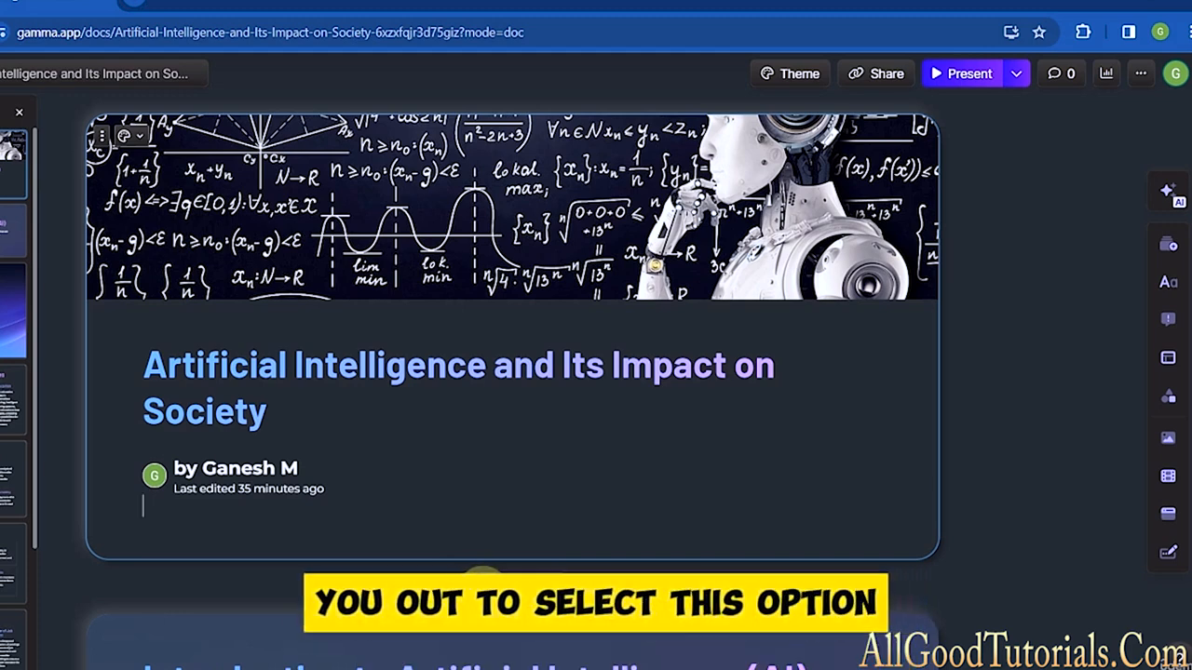
Add a blank card below the title card and give it the heading "BENEFITS OF AI".
left_click(484, 576)
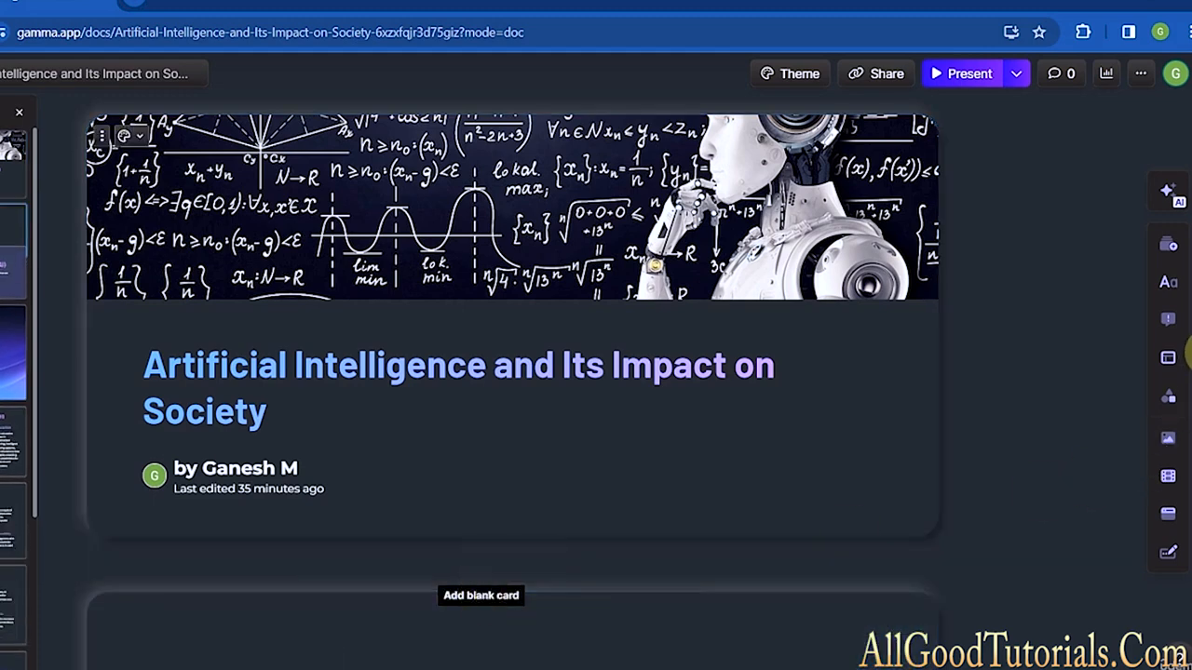
scroll(453, 418, "down", 3)
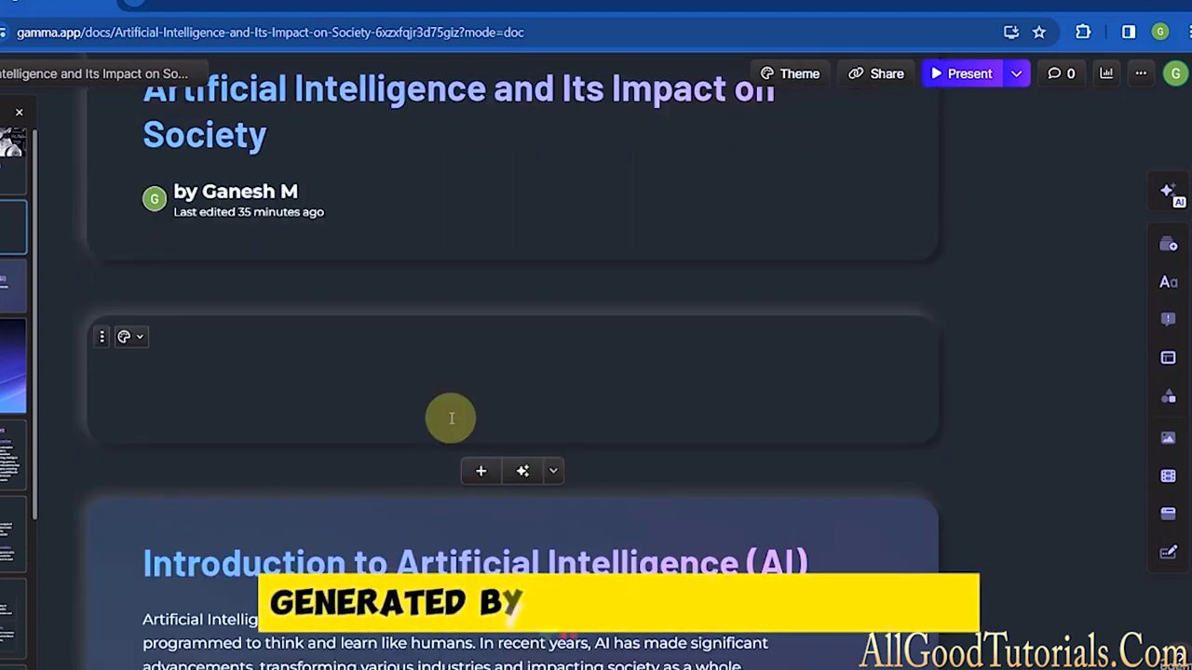
left_click(406, 393)
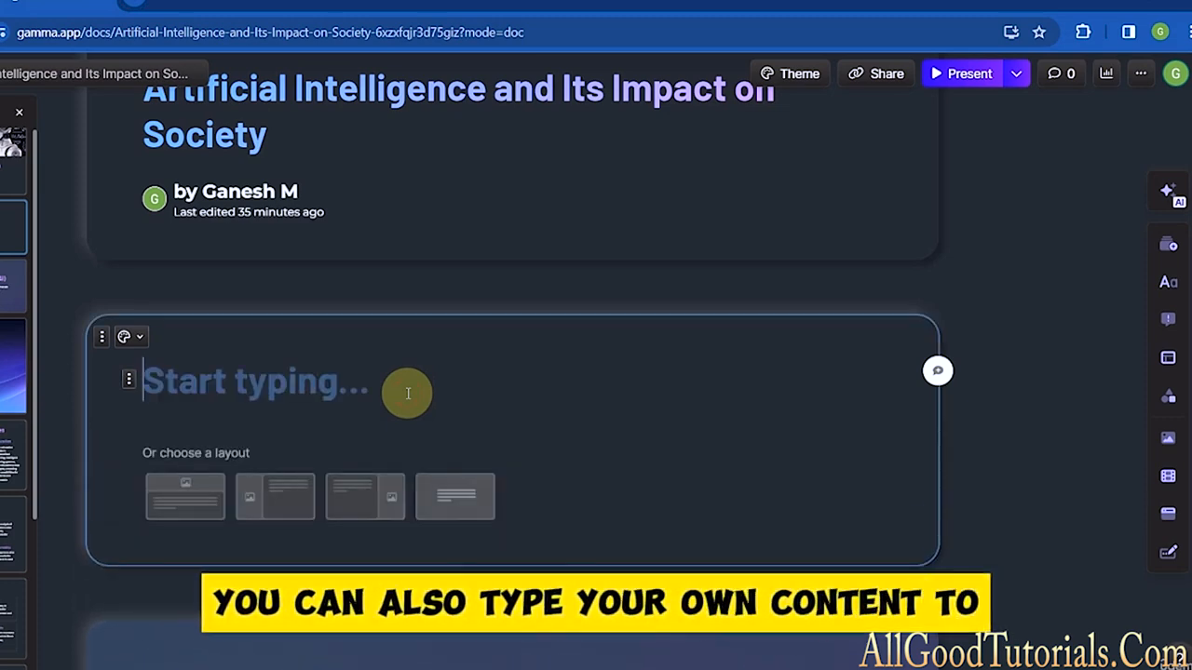
left_click(408, 394)
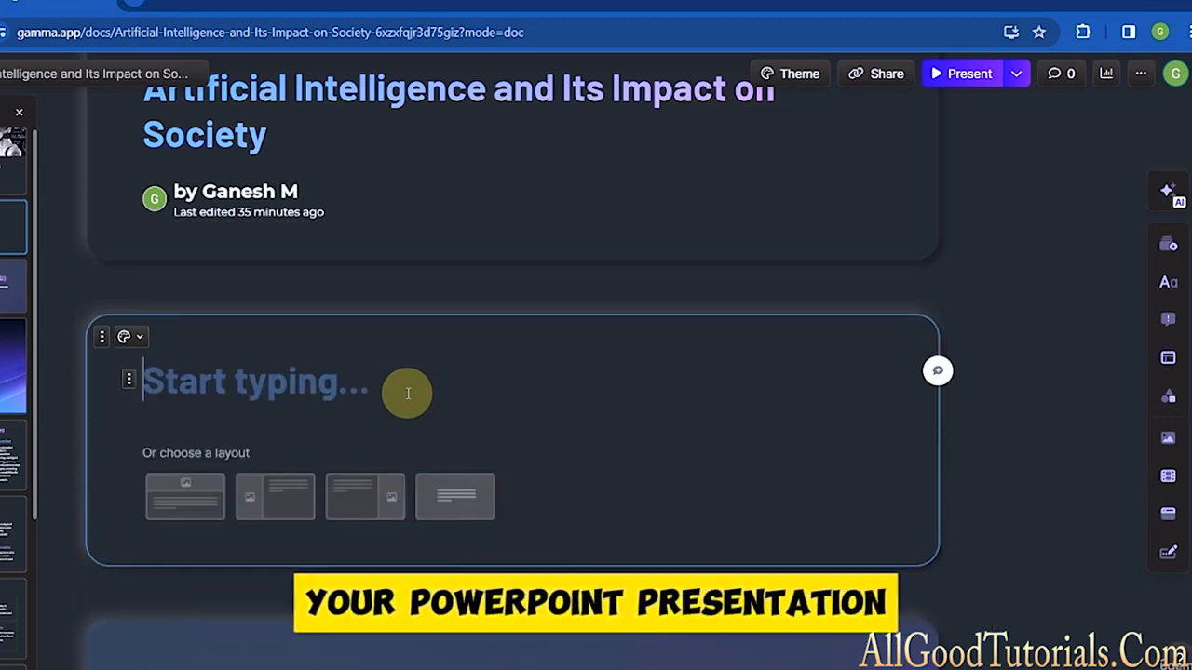
type("BE")
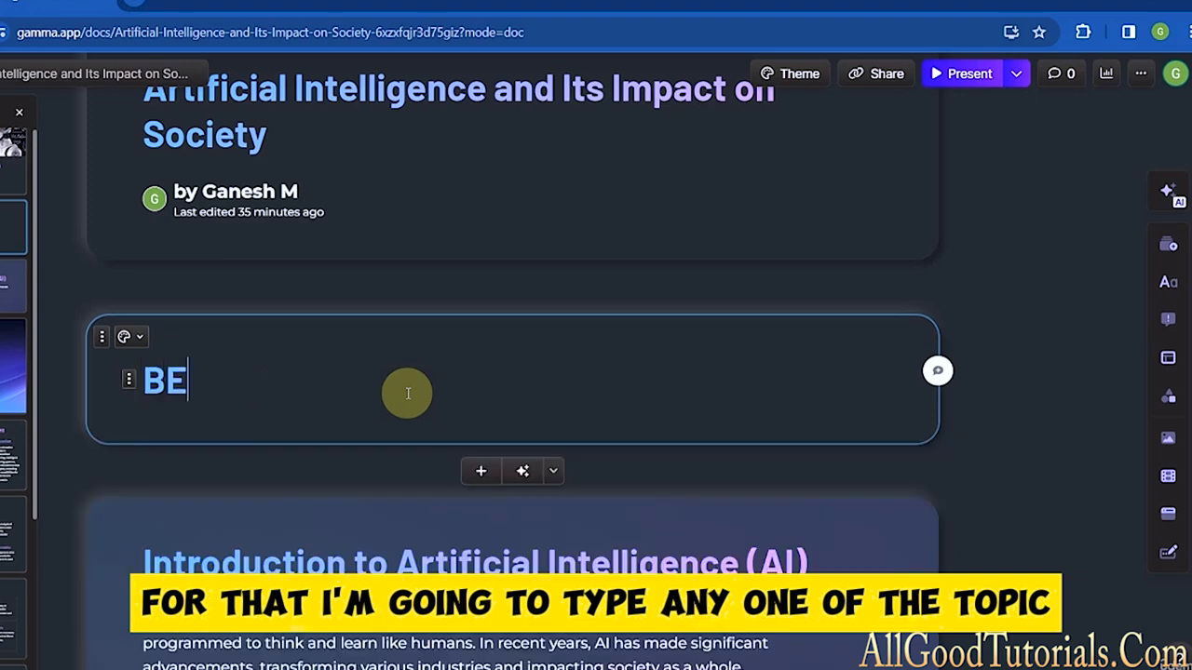
type("N")
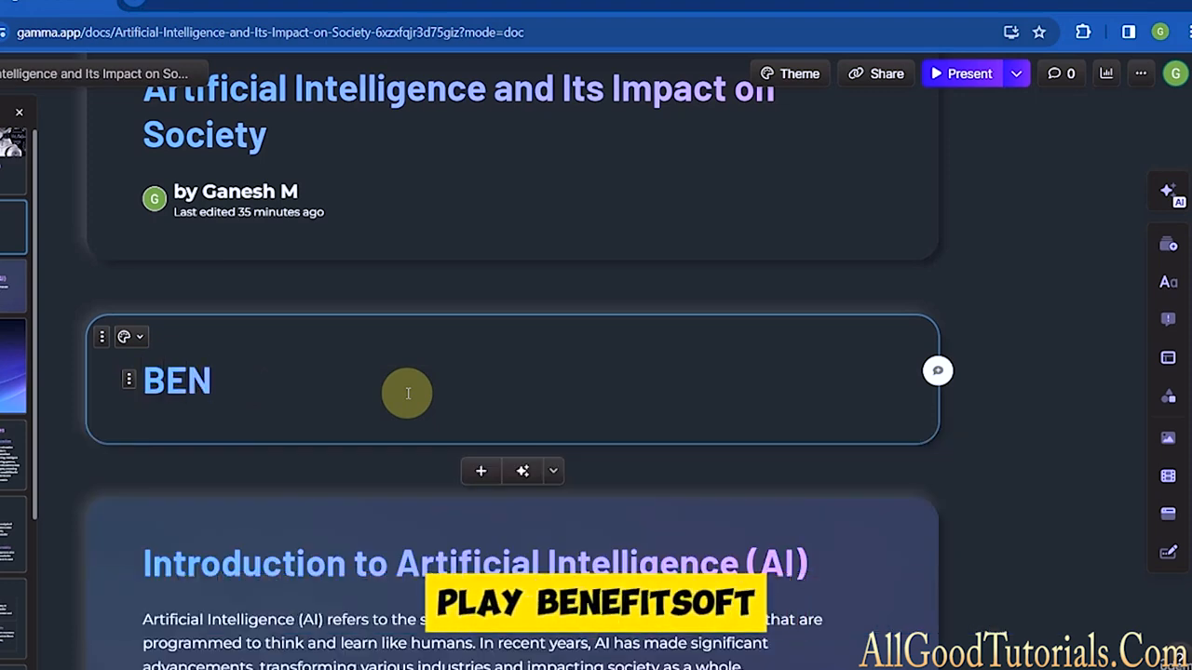
type("EFITS")
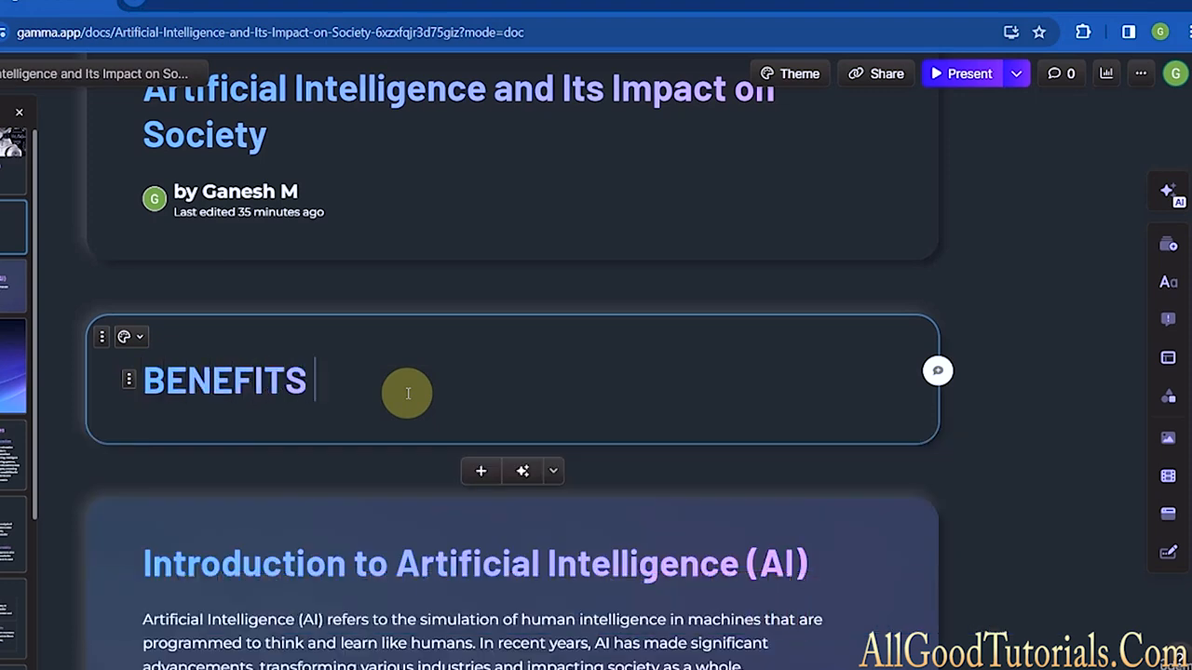
type(" OF AI")
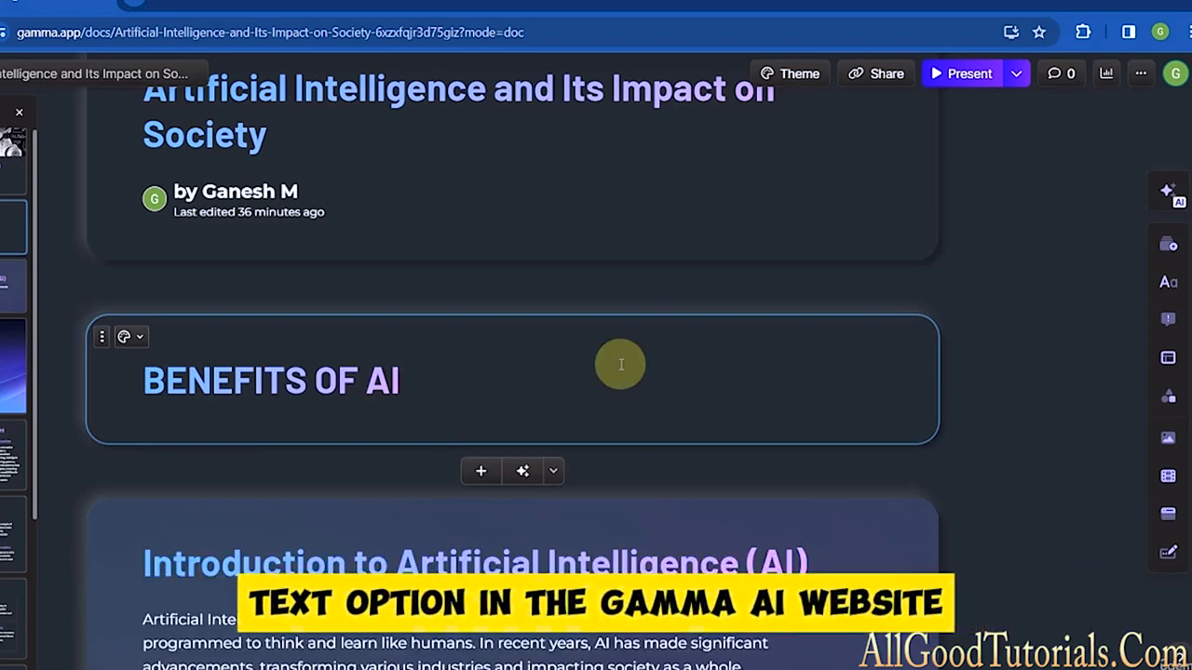
Try the Title text style on the title card's heading and set it back to Heading 1.
scroll(289, 345, "up", 3)
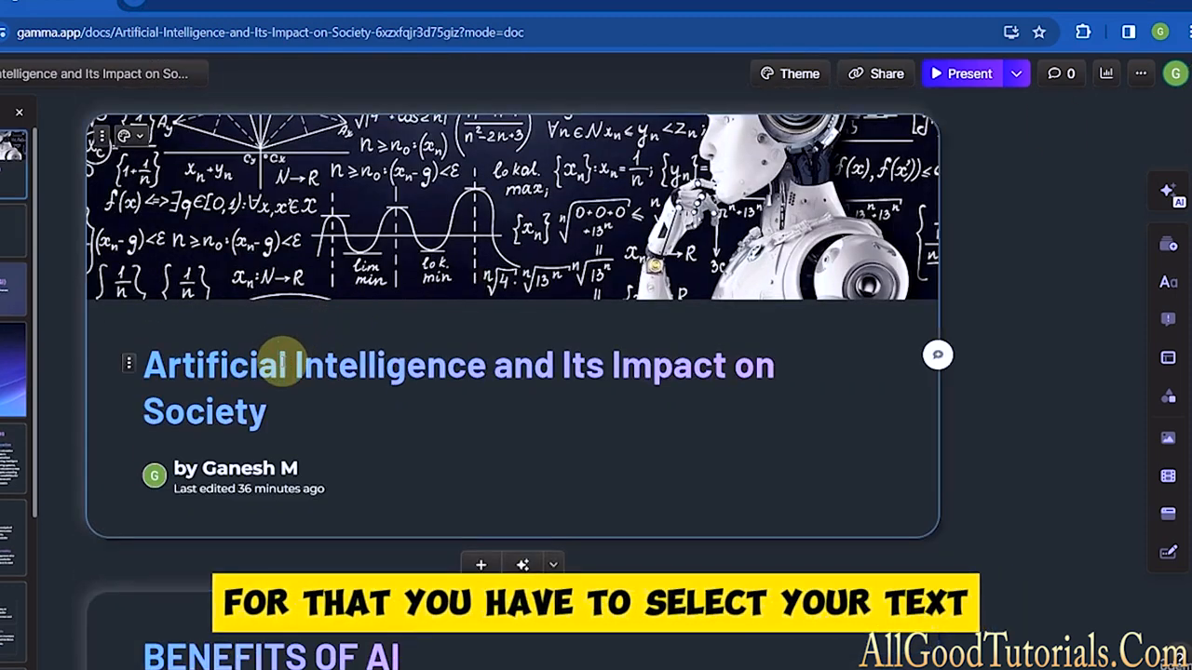
left_click(280, 365)
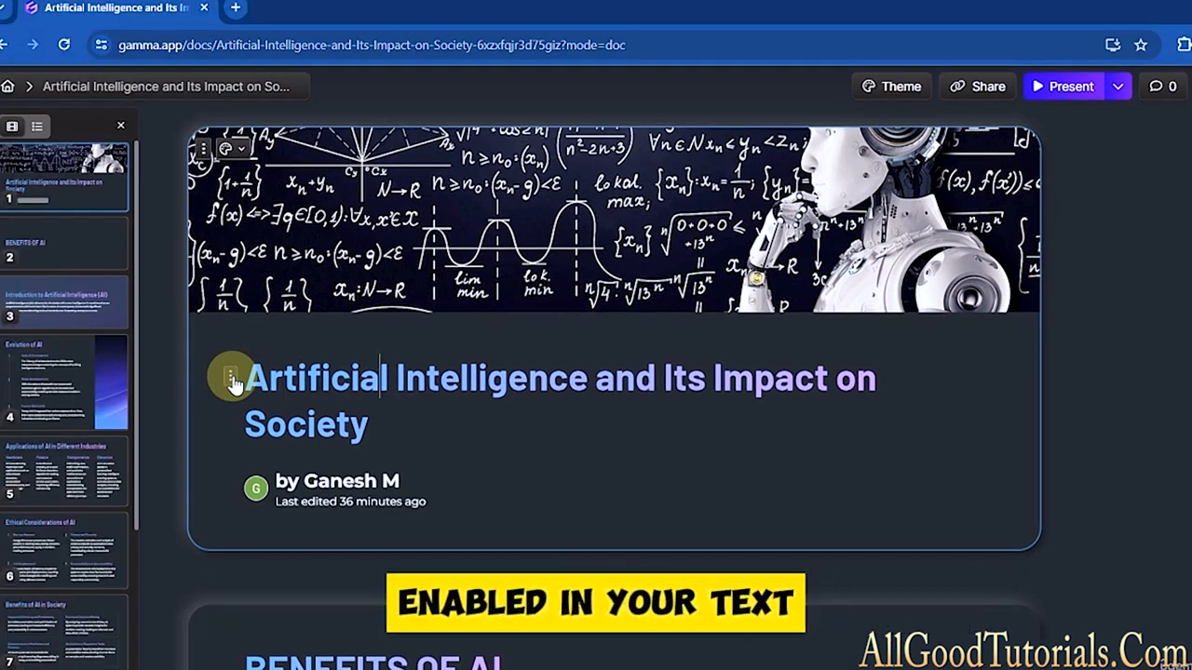
left_click(233, 381)
left_click(42, 326)
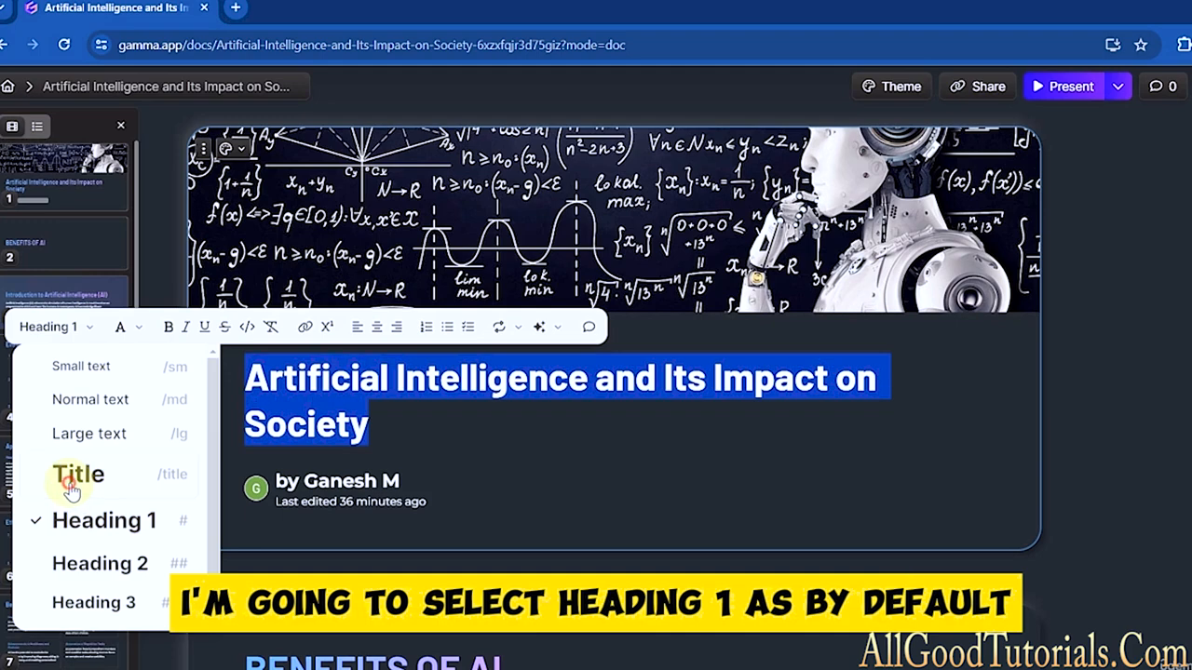
left_click(73, 492)
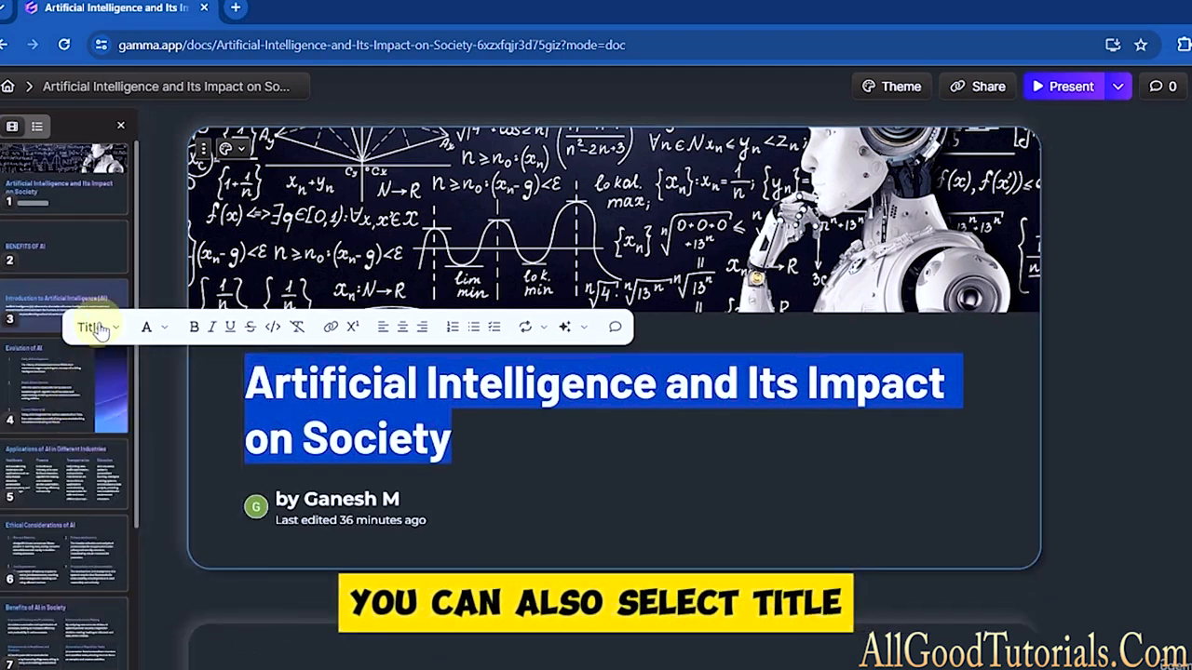
left_click(97, 328)
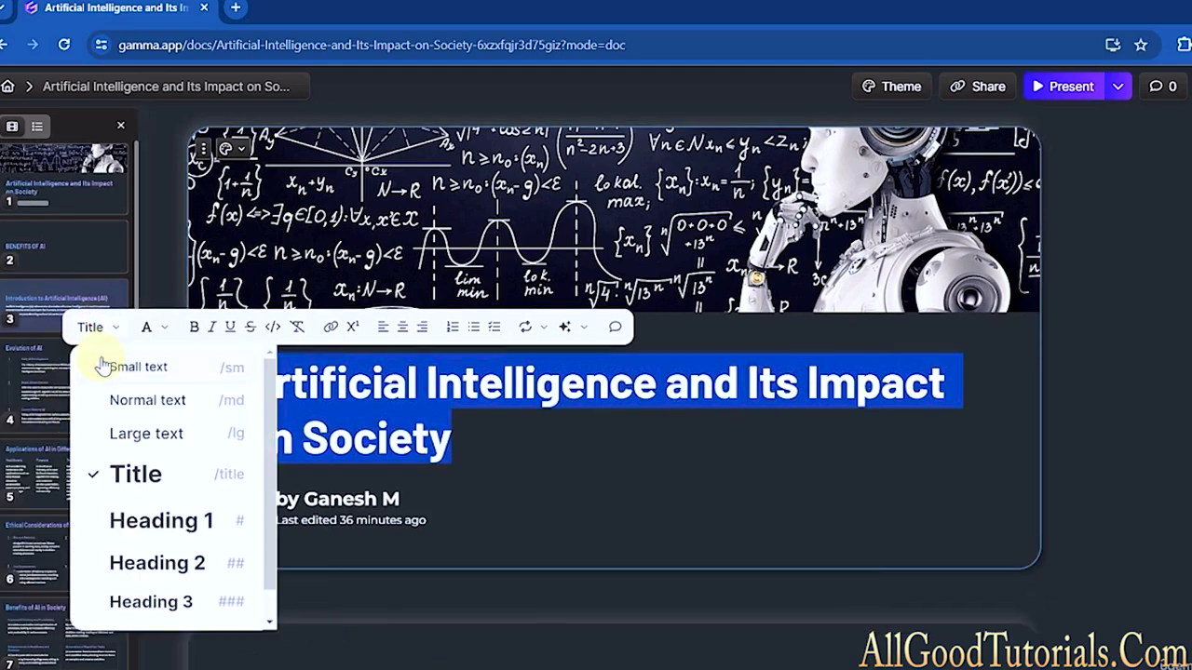
left_click(147, 524)
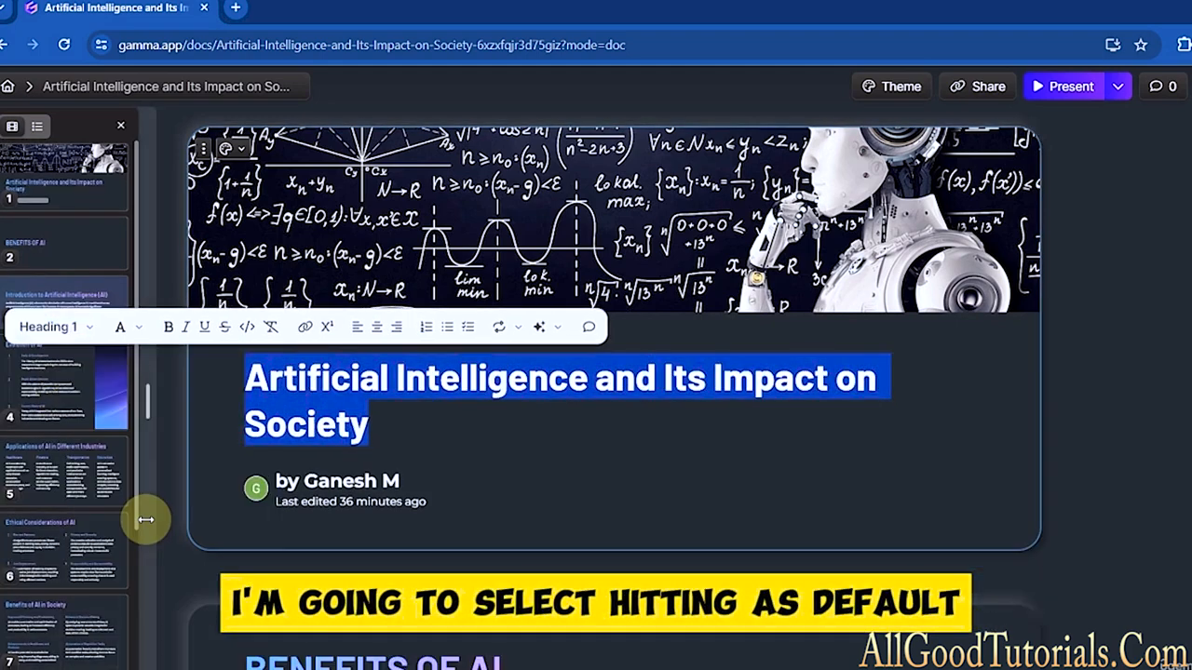
Try bold, italic, underline and strikethrough on the title card's heading, and remove all of its formatting.
left_click(186, 327)
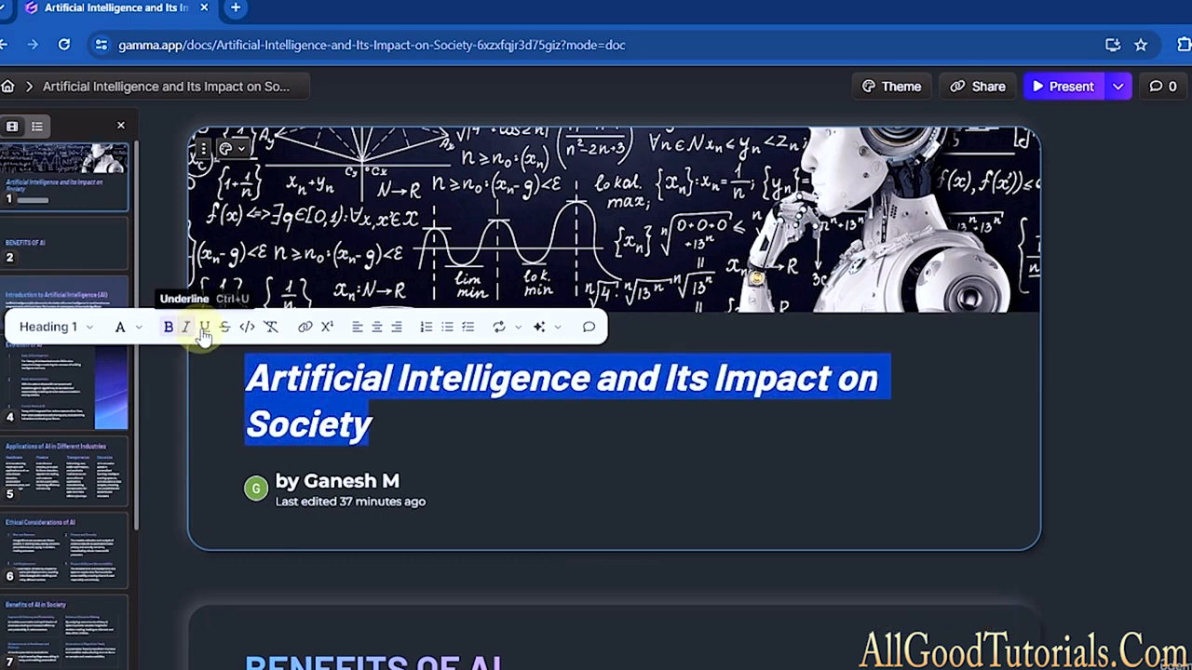
left_click(208, 330)
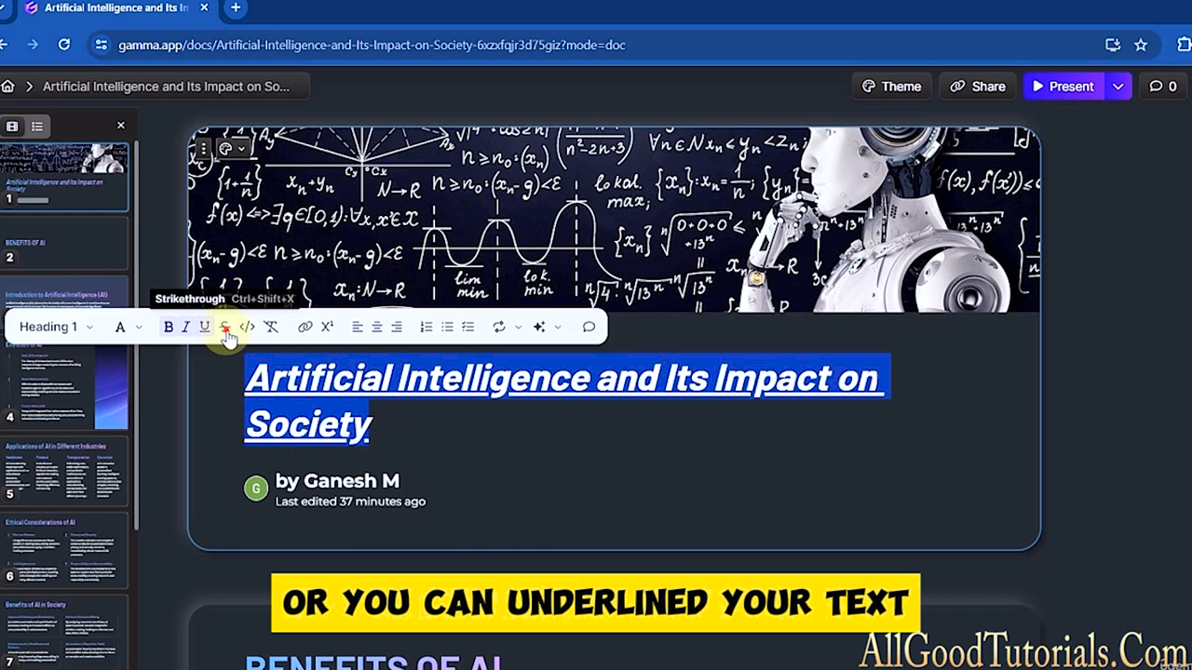
left_click(225, 329)
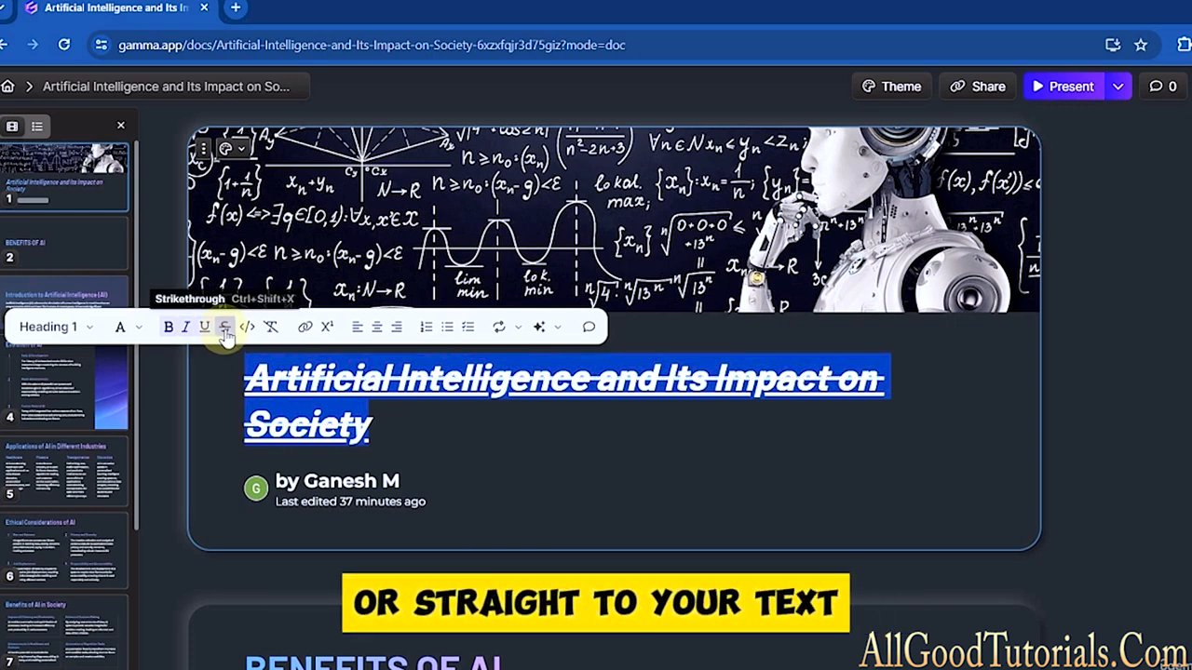
left_click(225, 330)
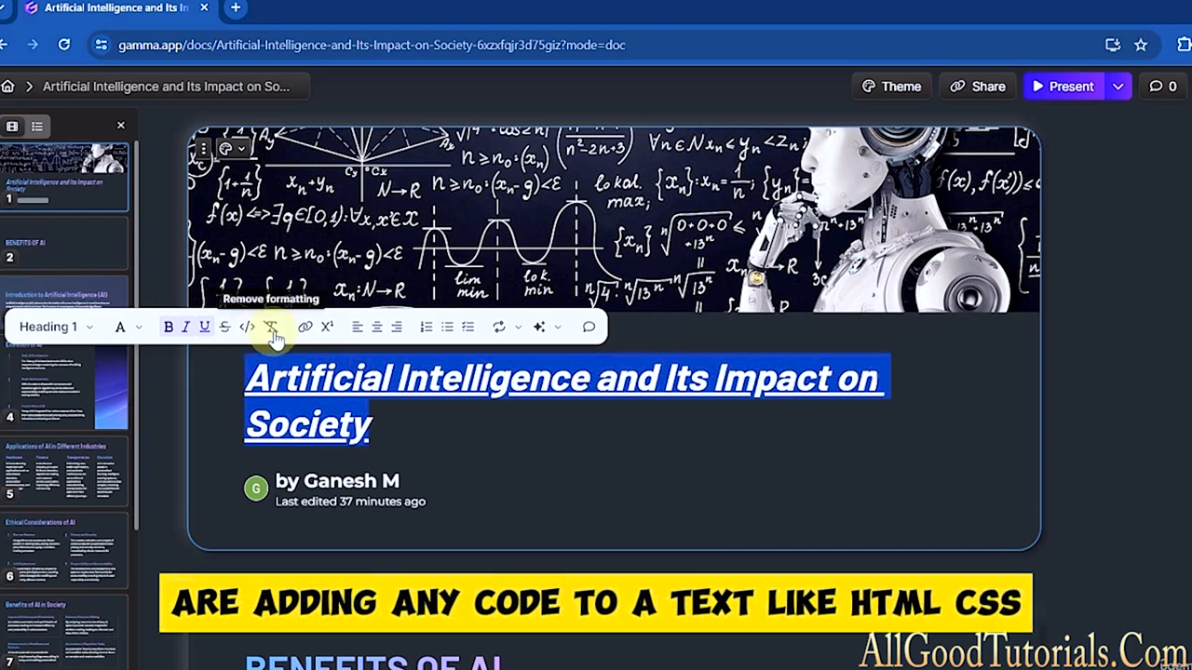
left_click(272, 329)
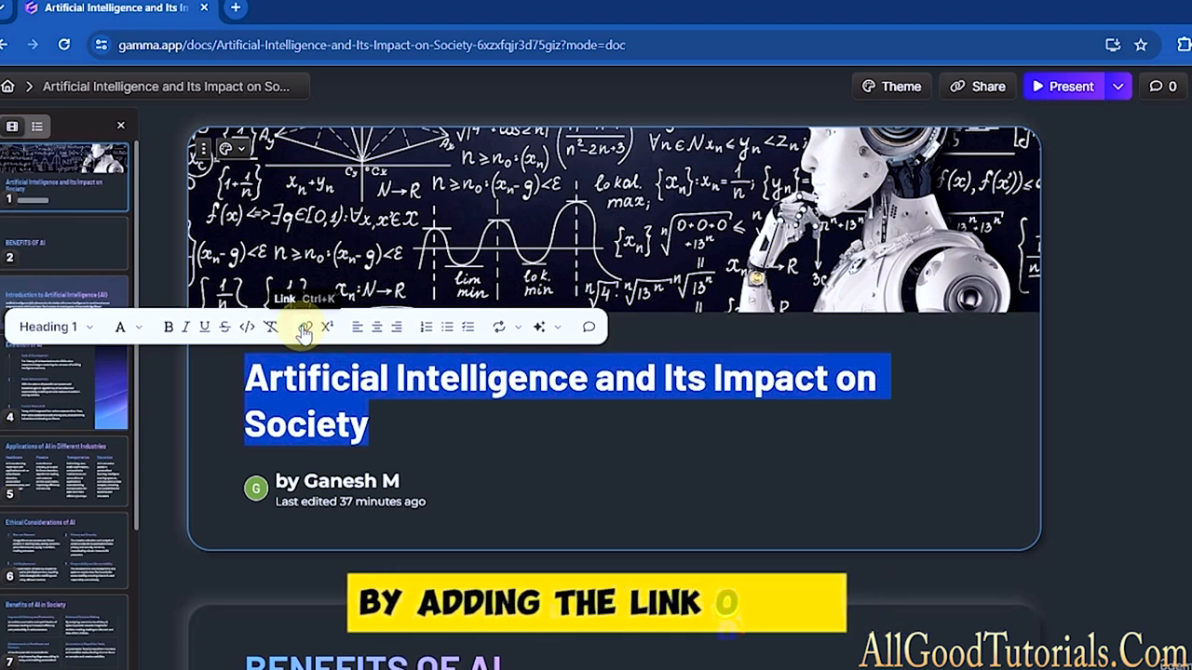
Link the title card's heading to this presentation's own web address, copied from the browser.
left_click(304, 330)
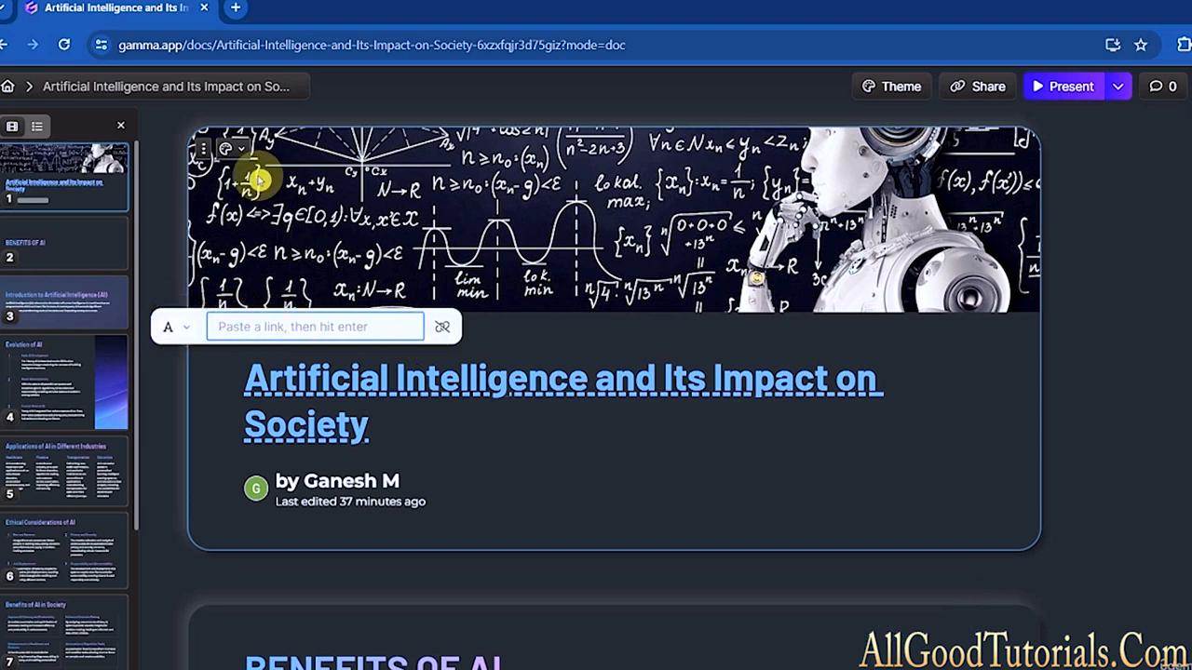
double_click(657, 49)
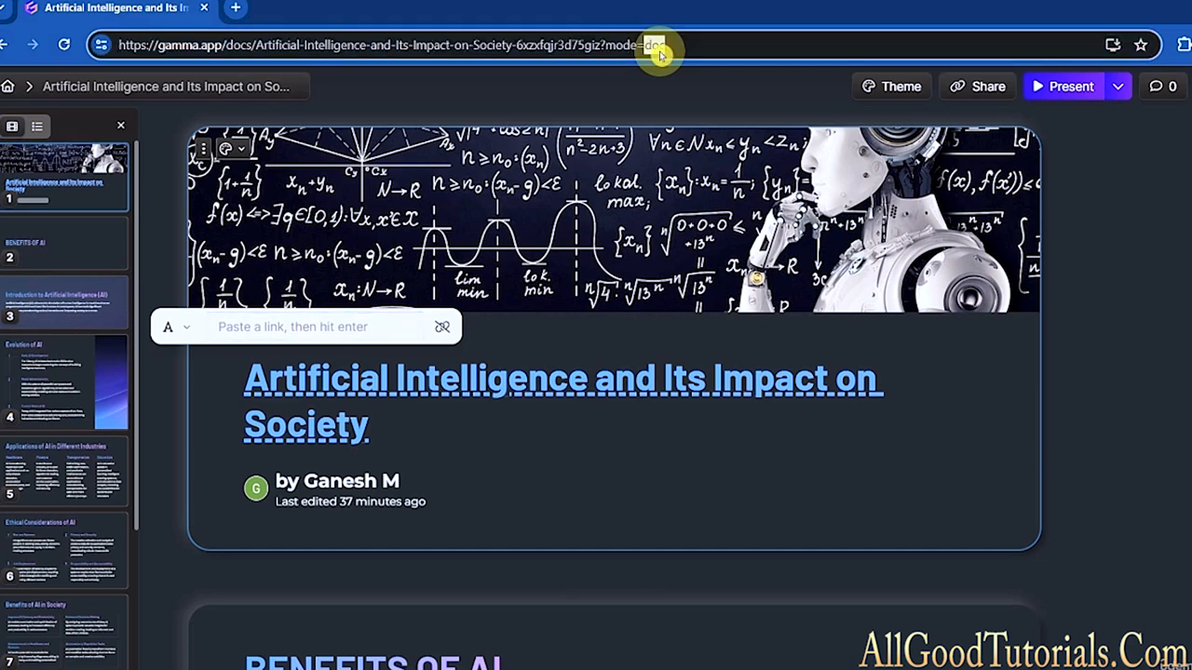
triple_click(705, 48)
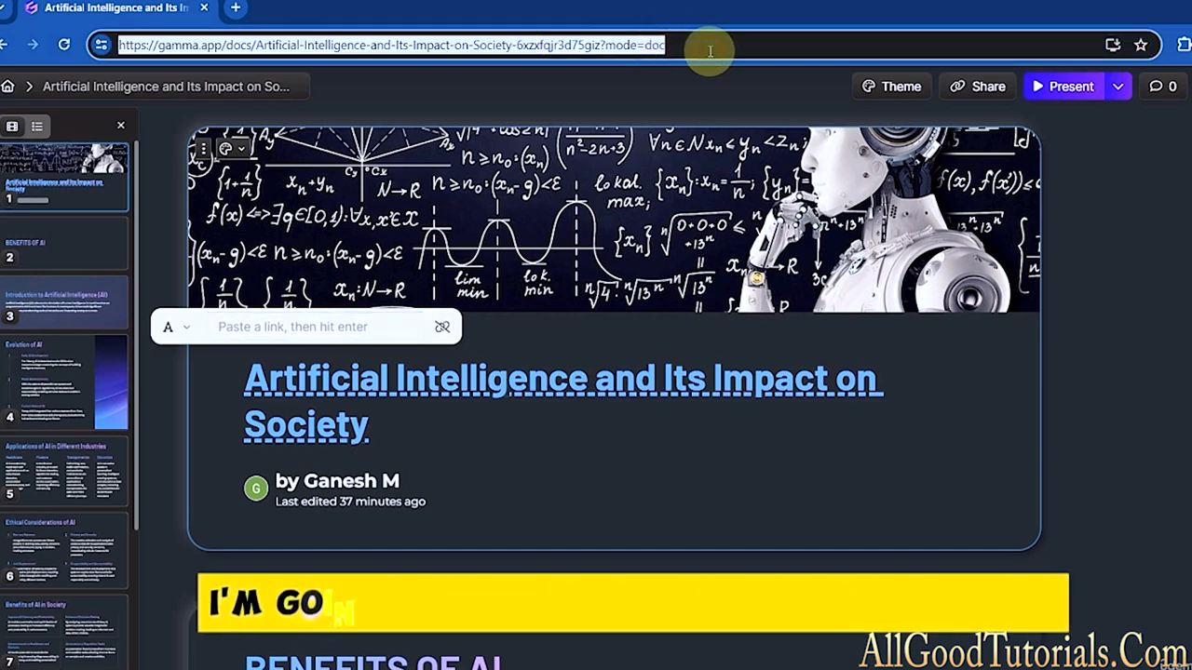
key("ctrl+c")
left_click(343, 324)
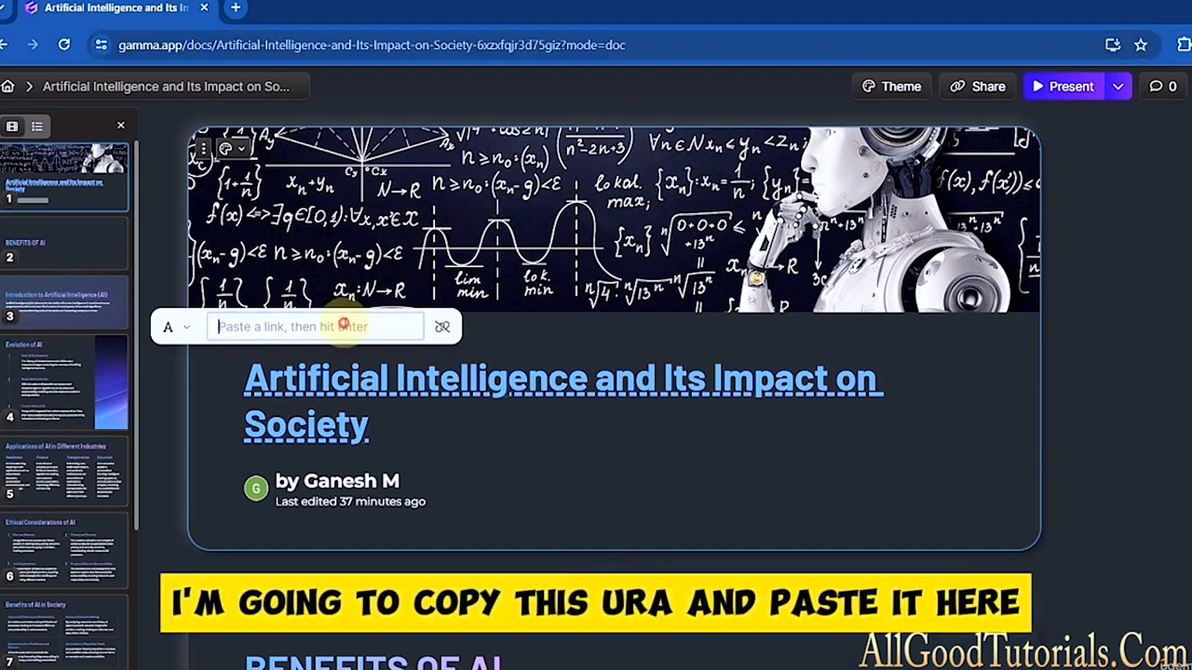
key("ctrl+v")
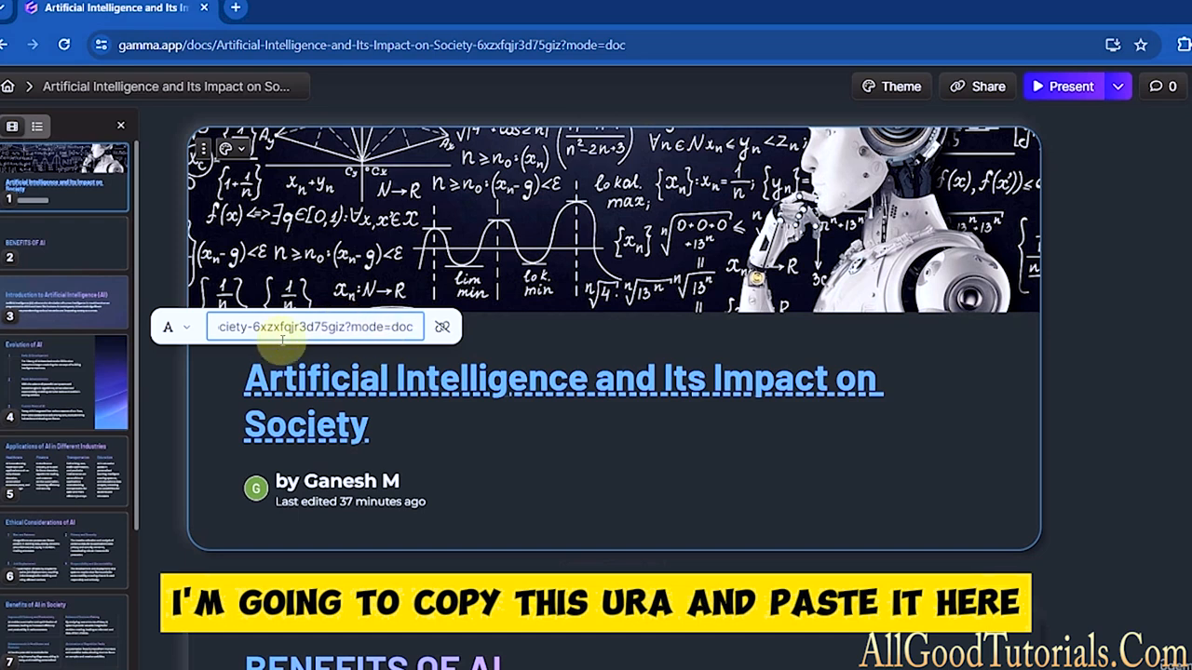
key("Return")
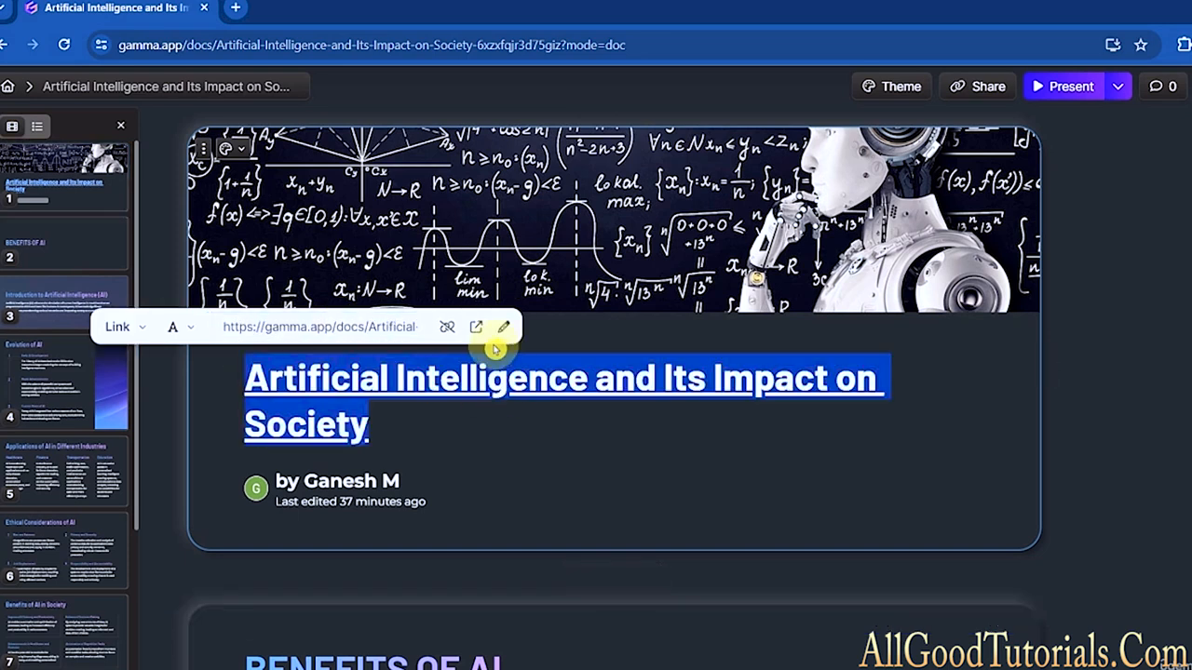
Color the linked title heading's text gold.
left_click(175, 331)
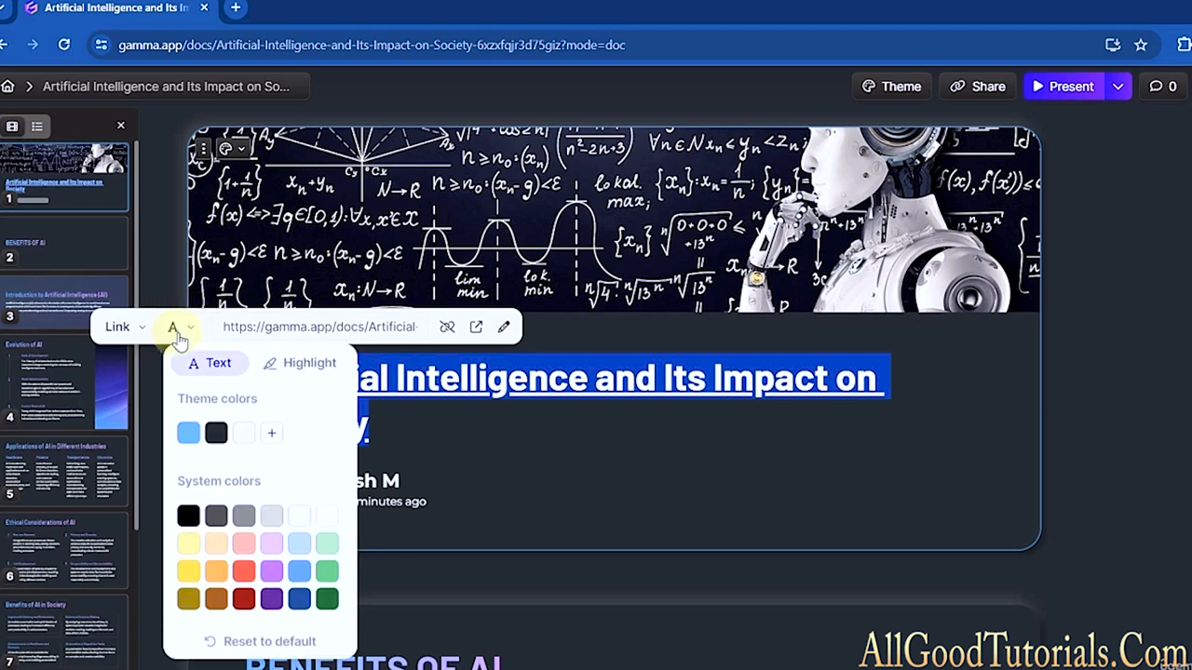
left_click(188, 571)
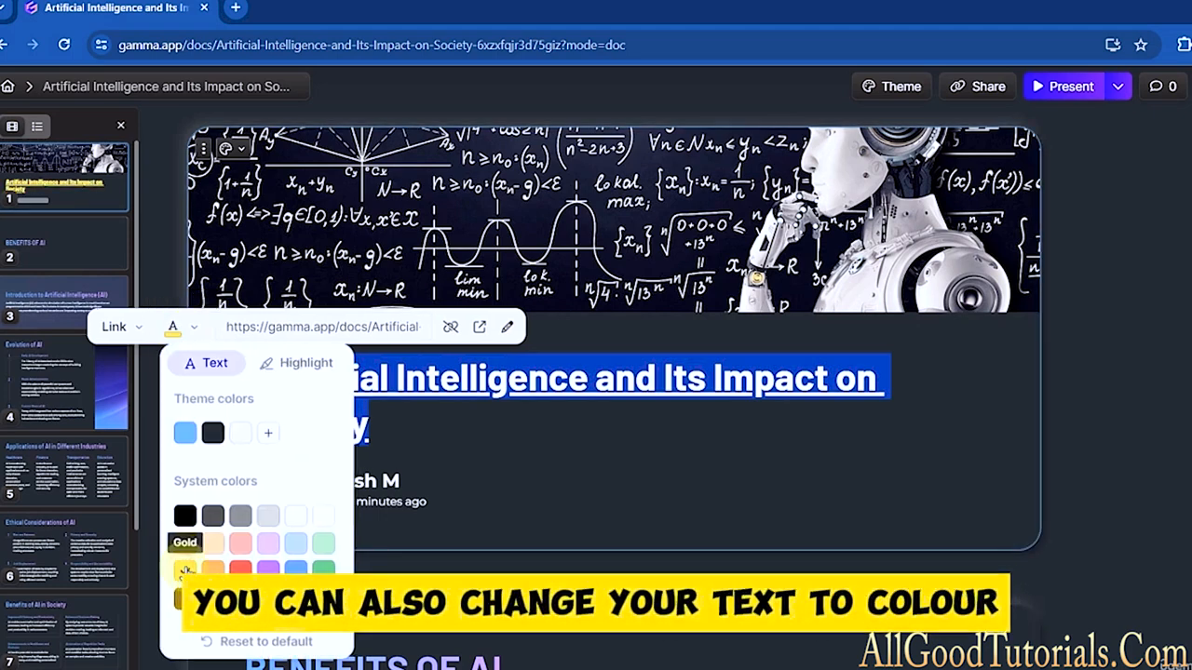
left_click(479, 434)
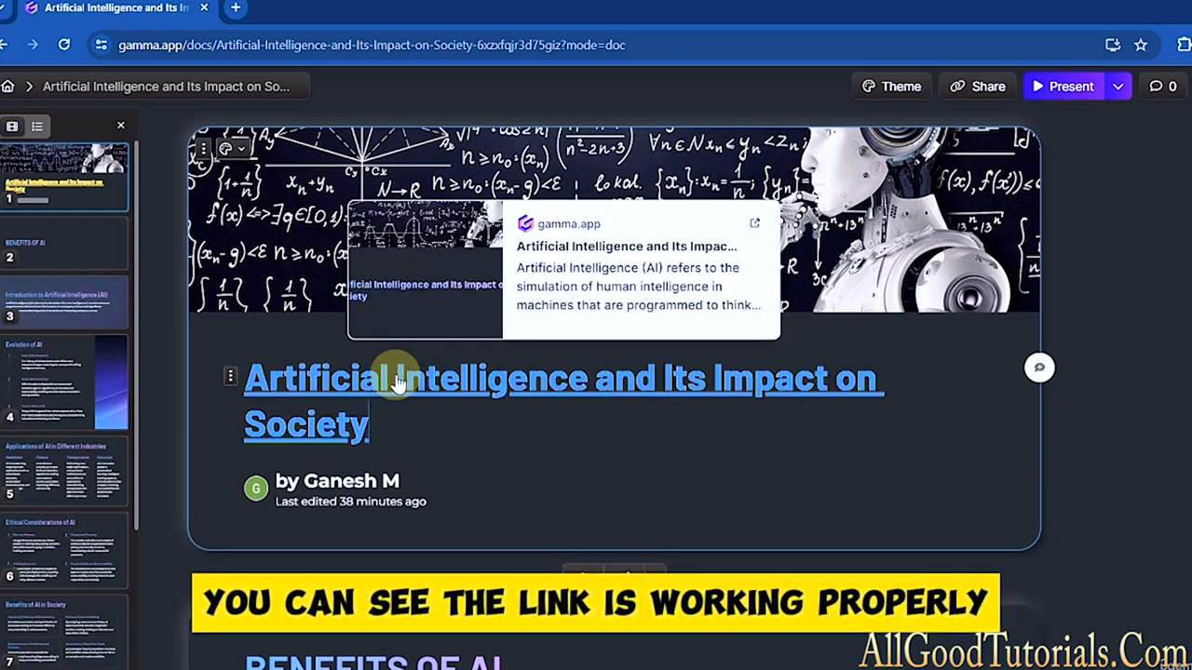
Check the heading's link by opening it in a new browser tab, and close that tab.
right_click(394, 380)
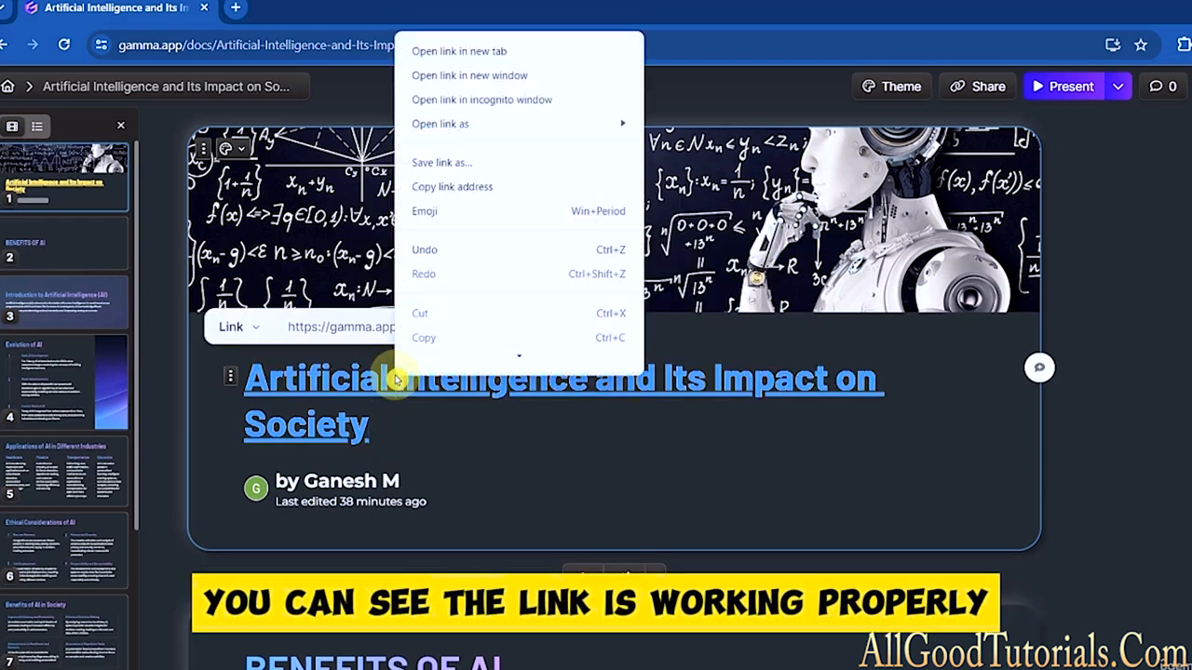
left_click(460, 52)
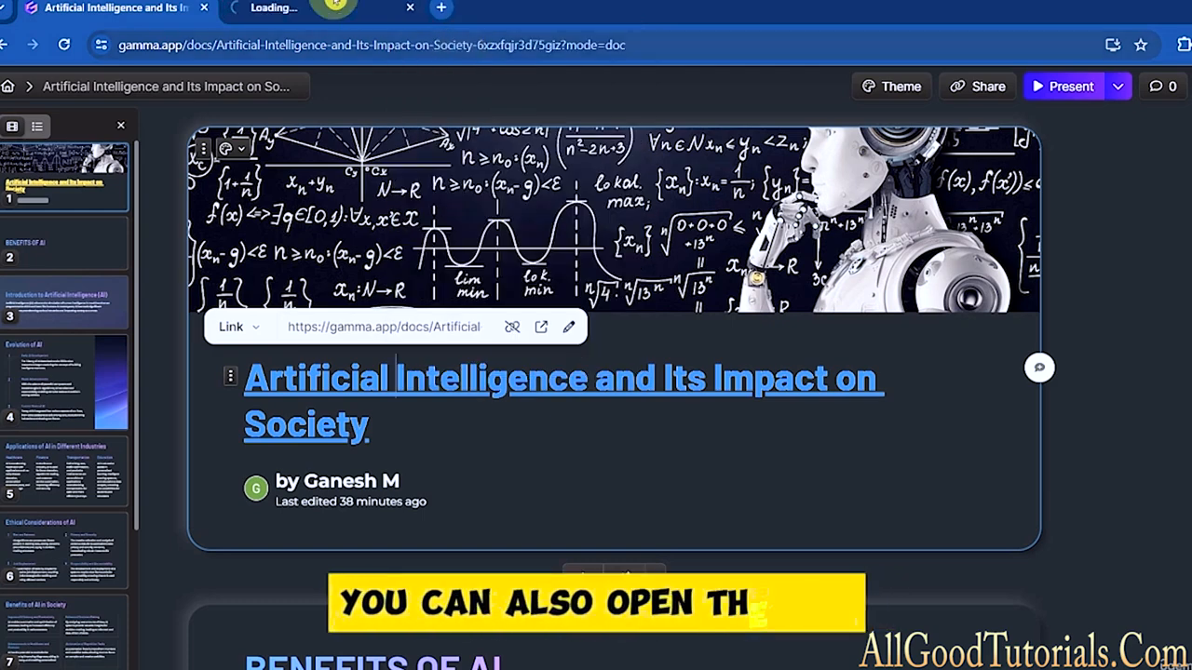
left_click(316, 7)
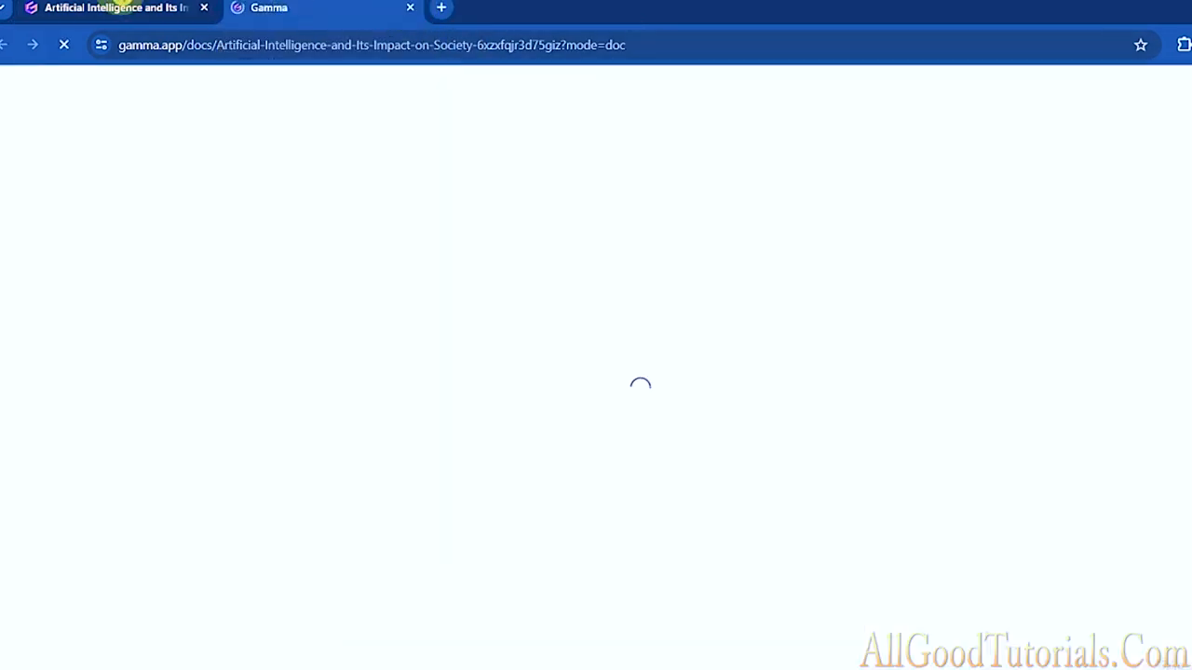
mouse_move(119, 6)
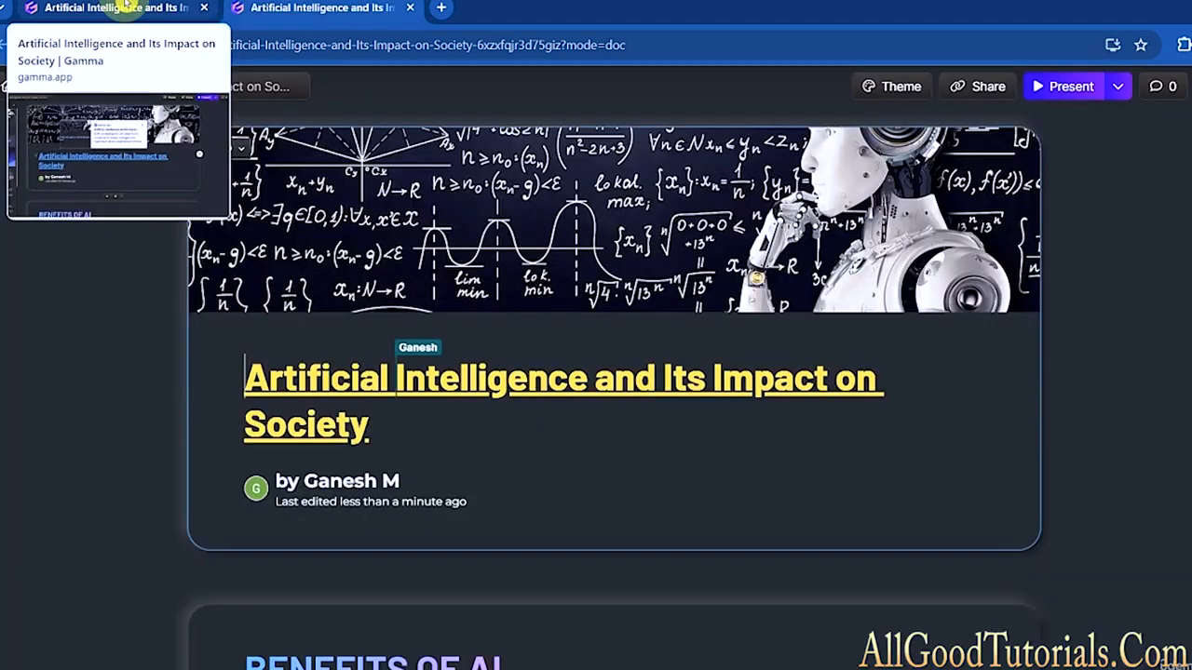
left_click(411, 7)
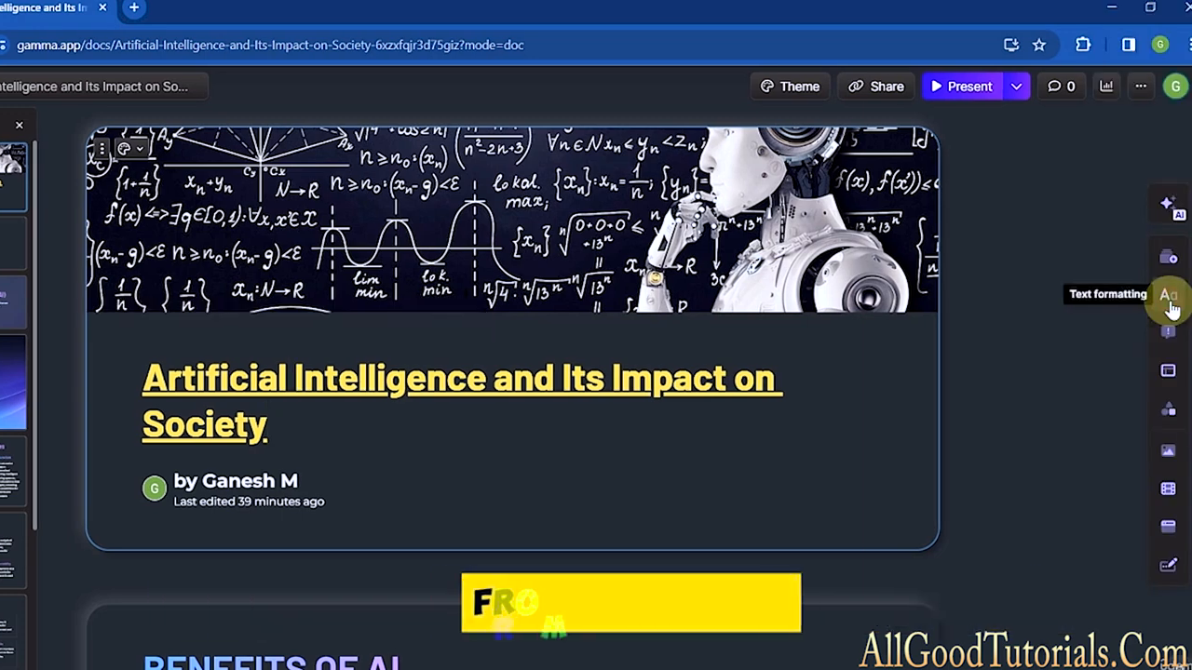
Insert a Title text block below the title card's heading and enter "TITLE OF PPT" in it.
left_click(1170, 298)
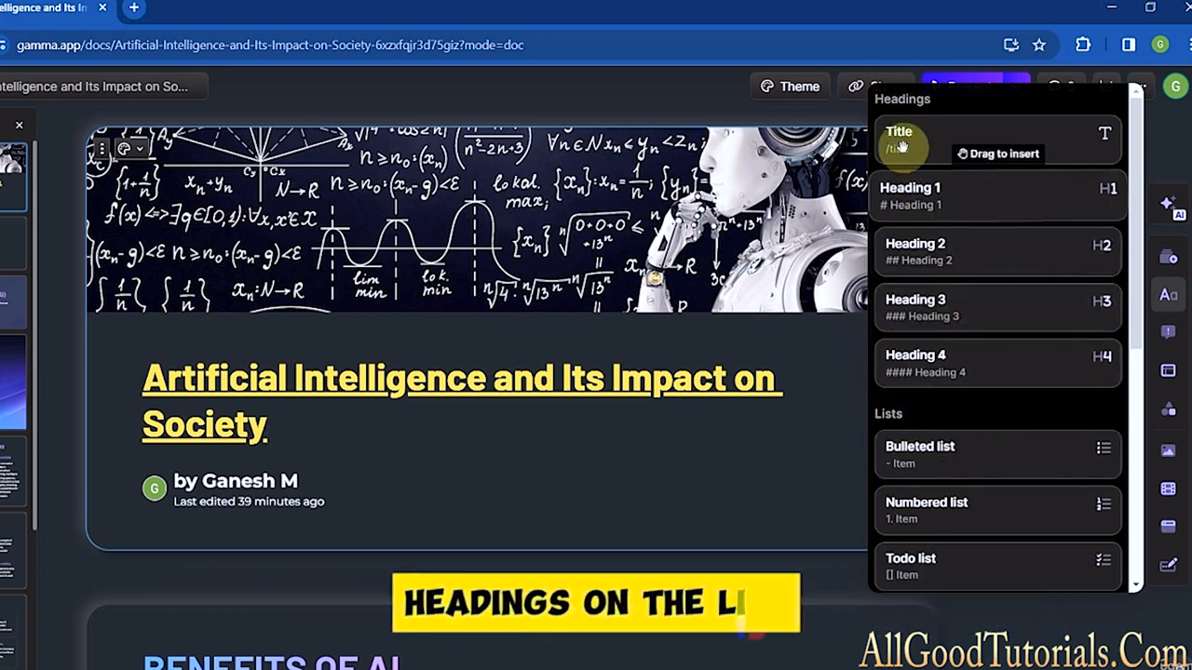
left_click_drag(906, 153, 537, 444)
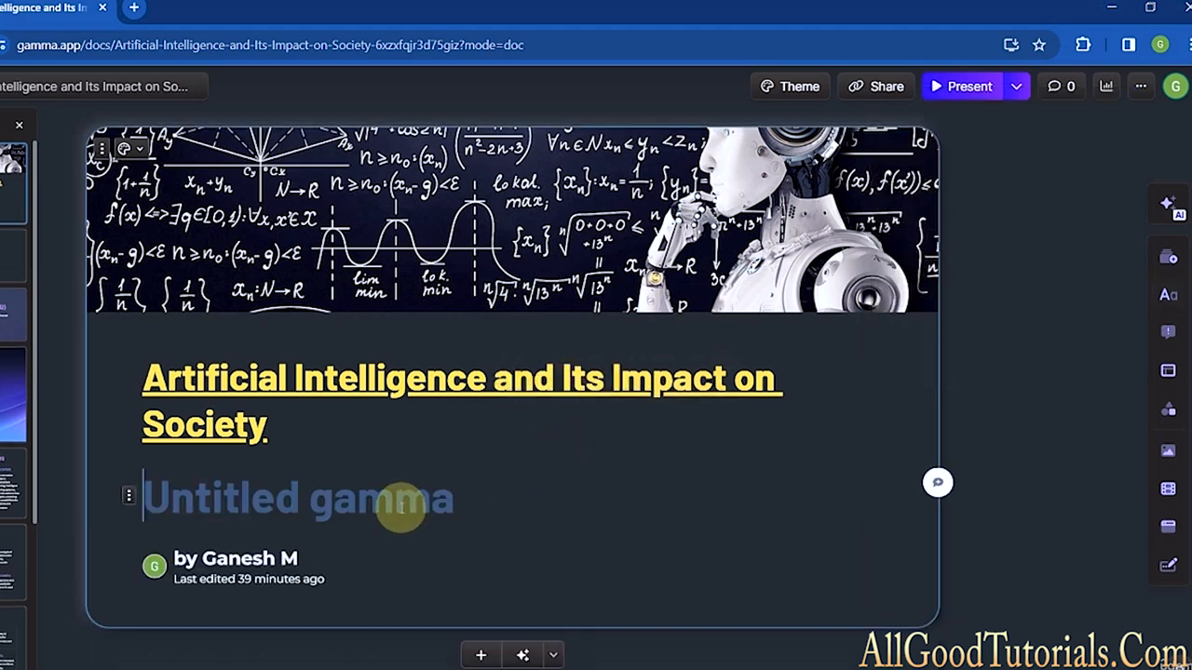
type("TITLE")
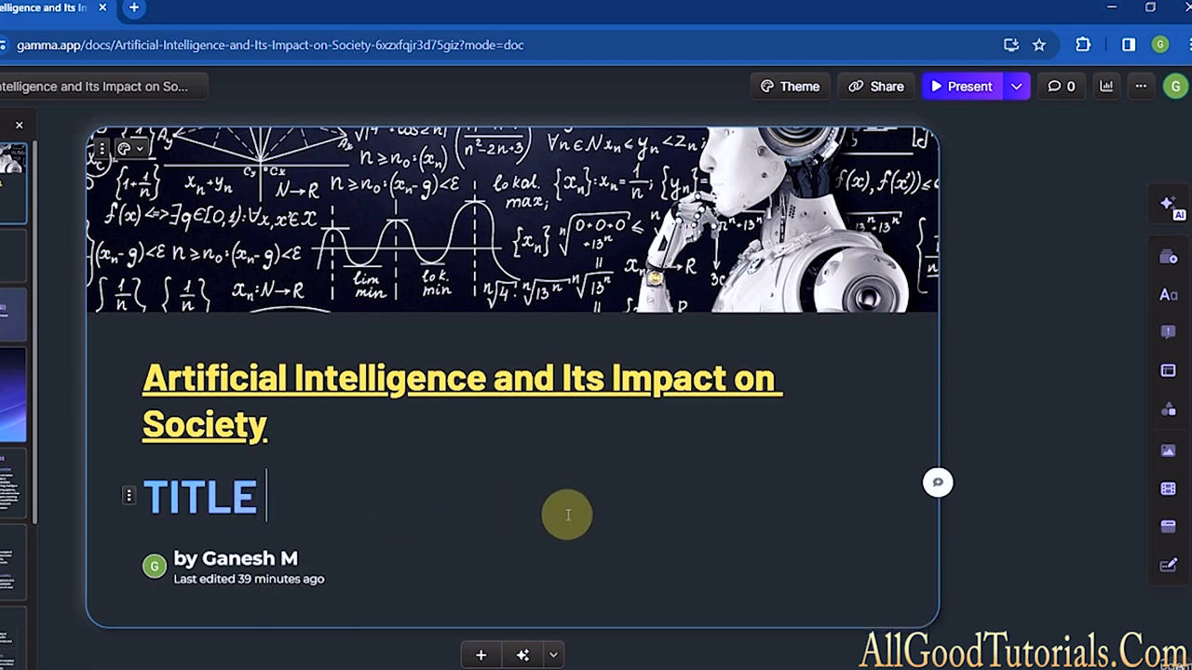
type(" OF")
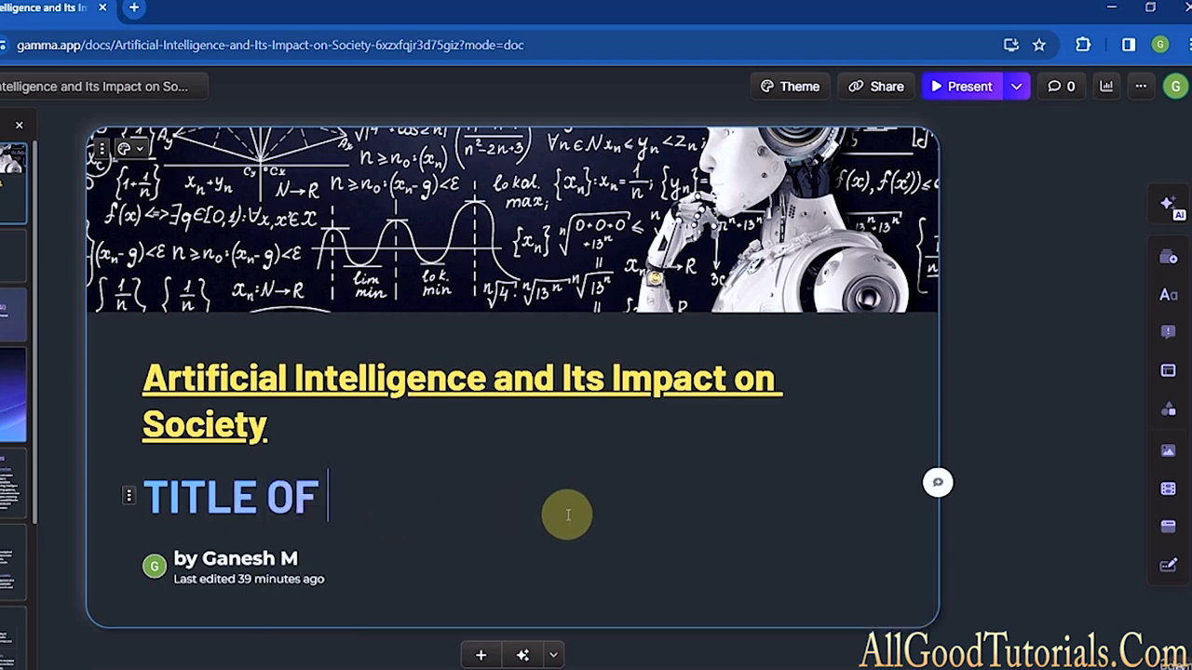
type(" PPT")
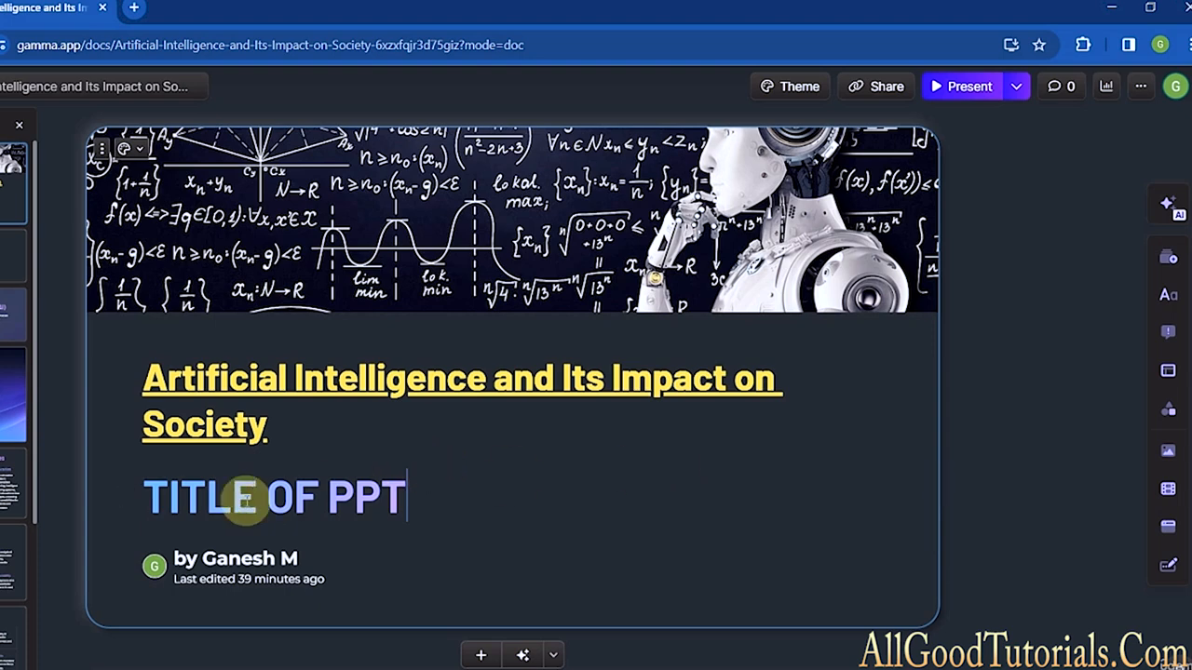
Try center alignment on the "TITLE OF PPT" text and turn it into a numbered list item.
left_click(132, 501)
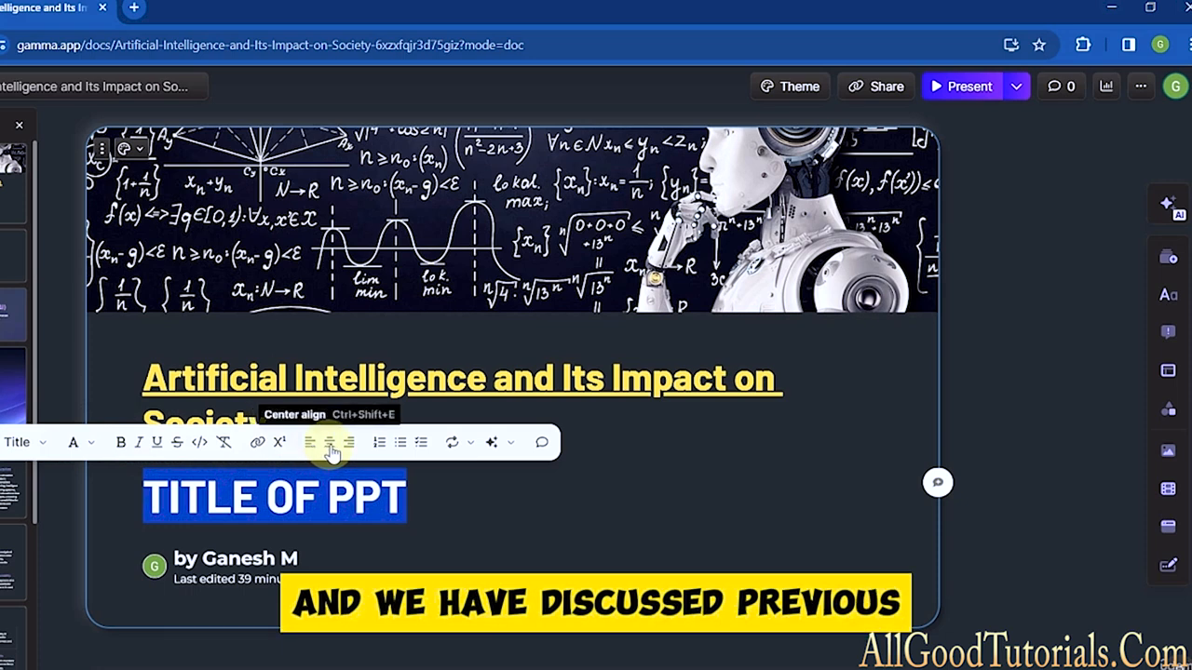
left_click(331, 452)
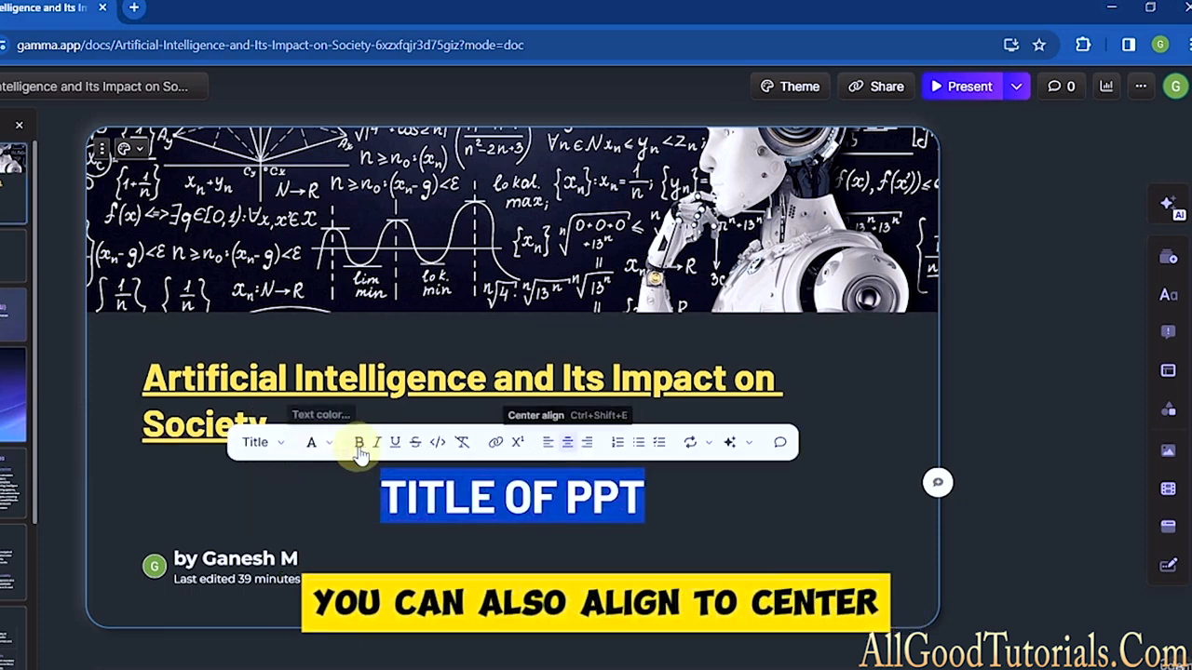
left_click(617, 442)
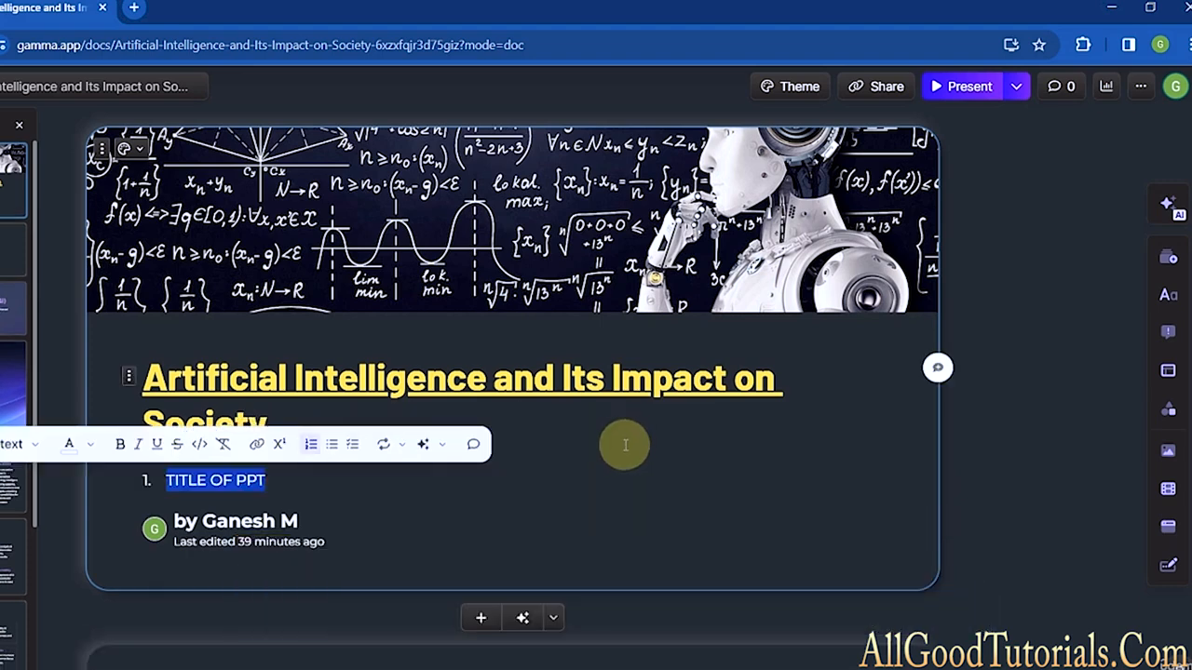
left_click(423, 447)
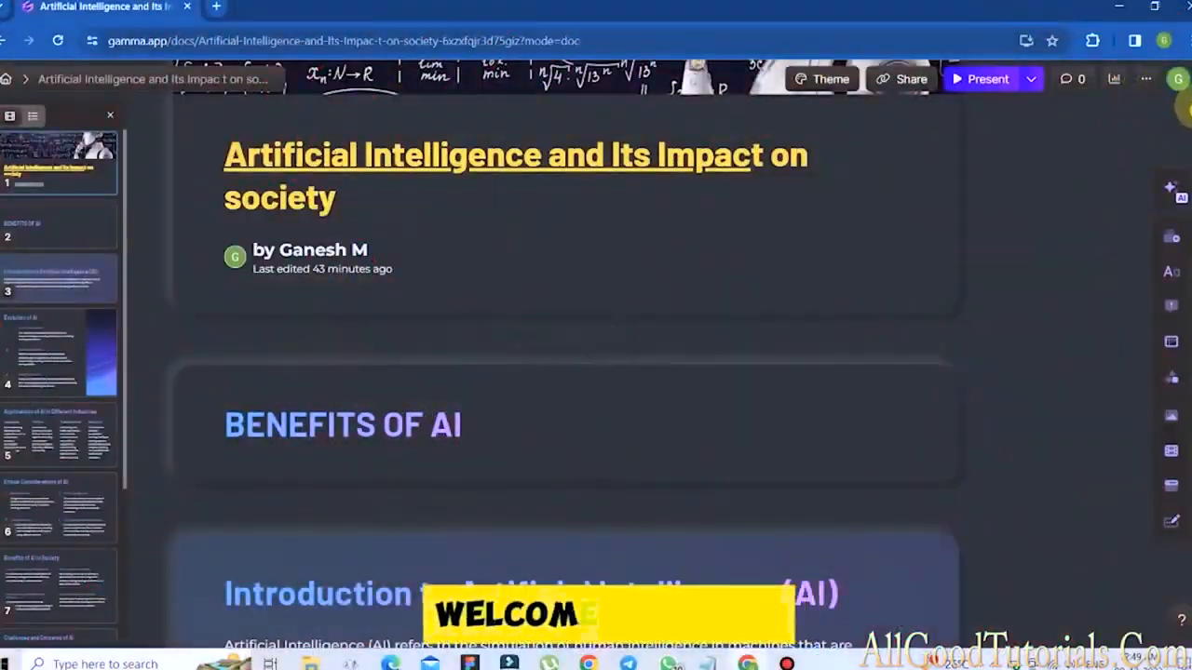
left_click_drag(1190, 116, 1188, 279)
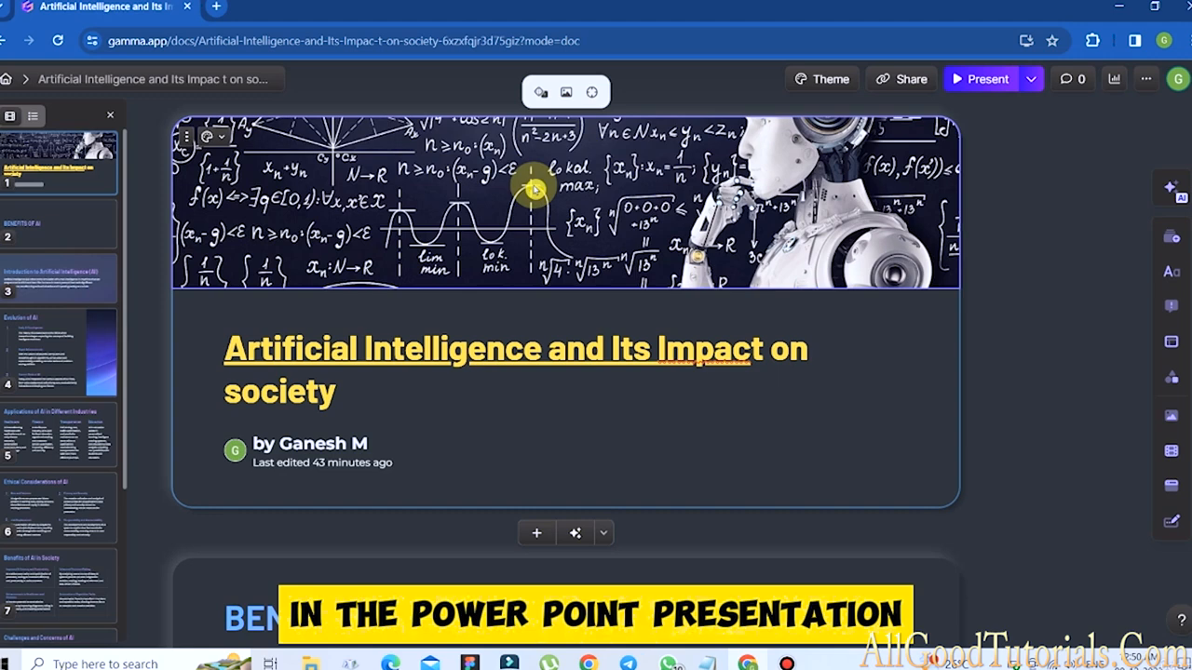
Replace the title card's header image with the glowing humanoid head in profile from the web image results.
left_click(567, 93)
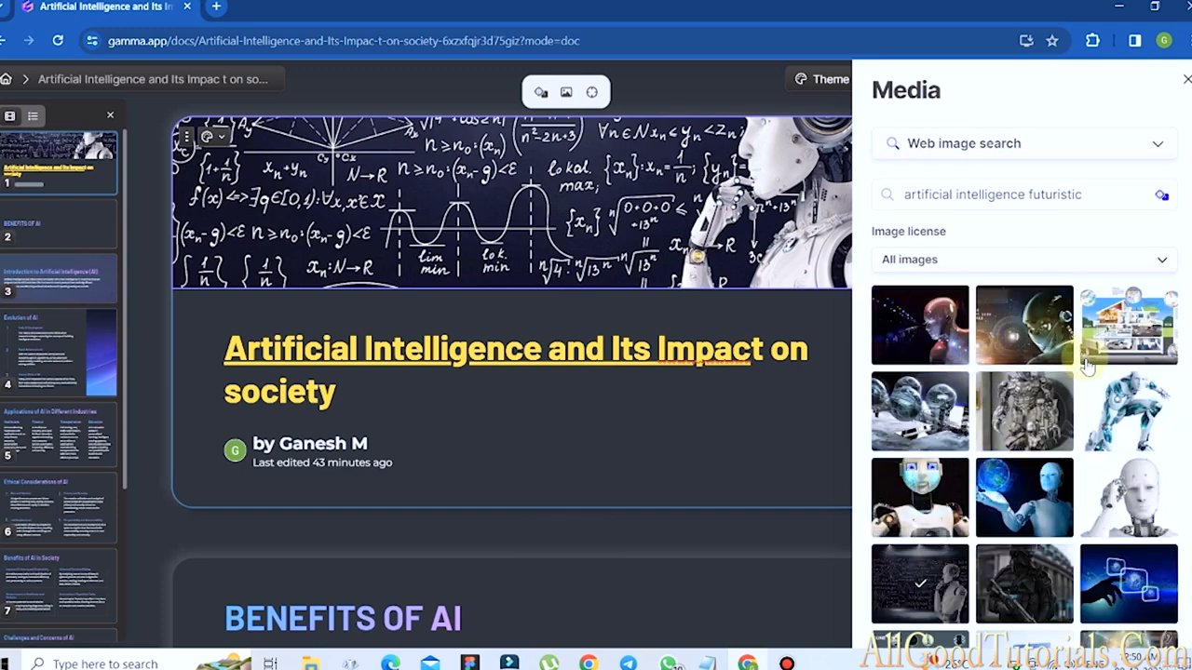
left_click(920, 325)
Replace the title card's header image by uploading "HOW TO RUN JUPYTER NOTEBOOK IN ANACONDA IDE (3).png" from the Downloads folder.
left_click(1024, 144)
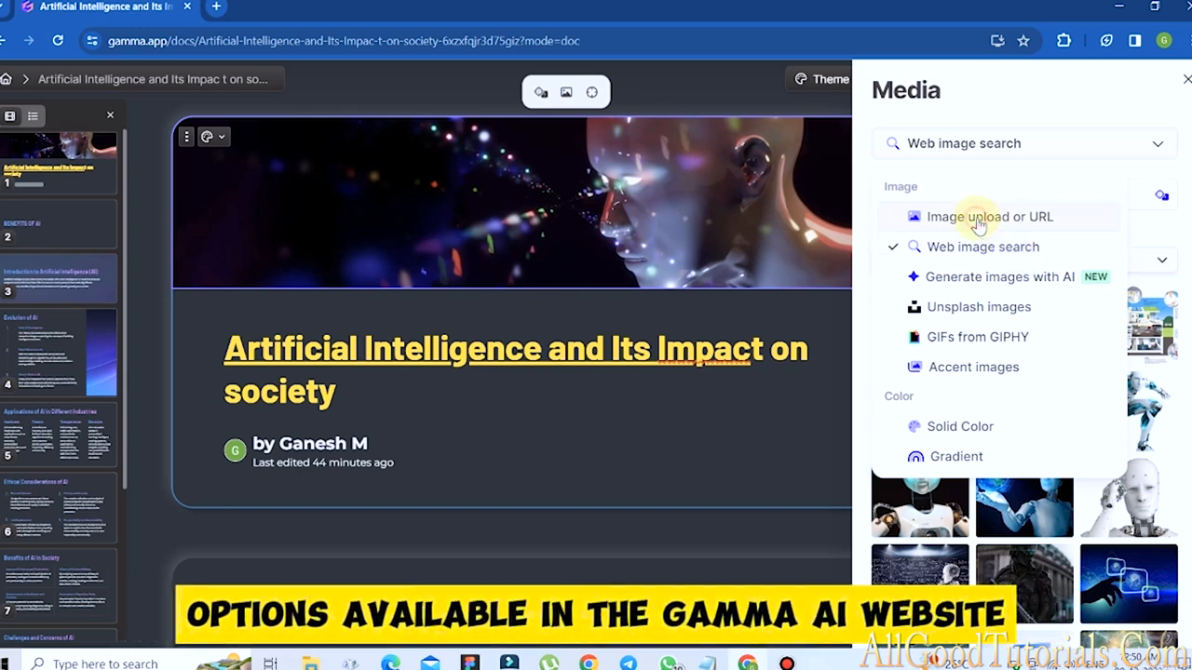
left_click(978, 218)
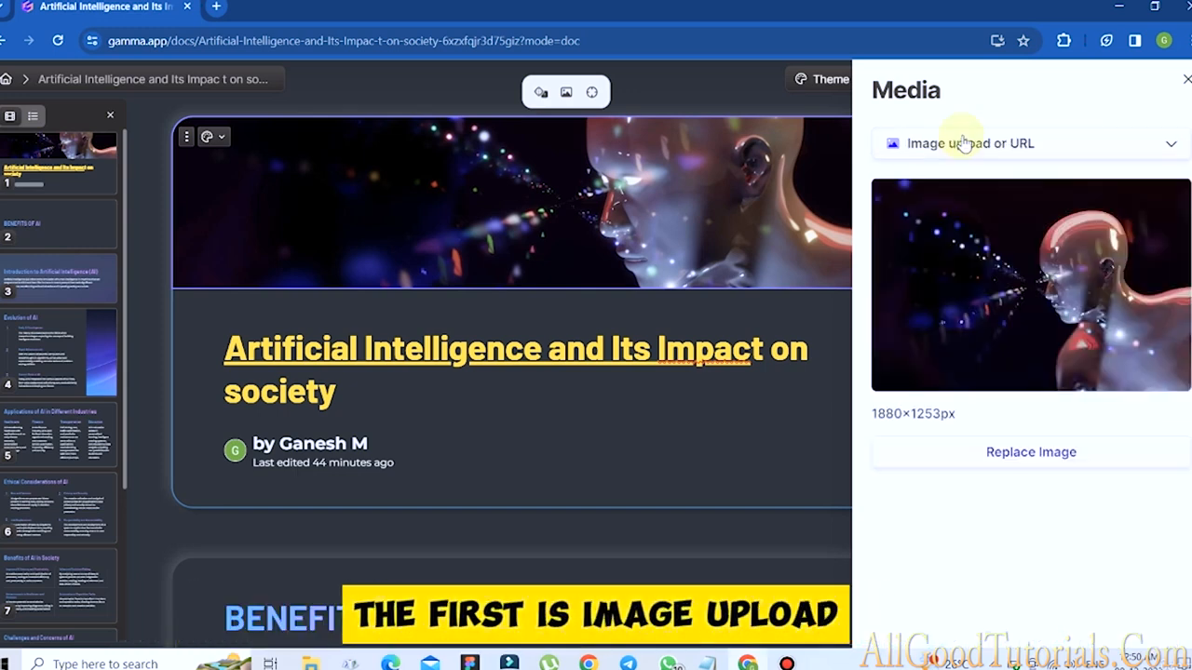
left_click(1034, 457)
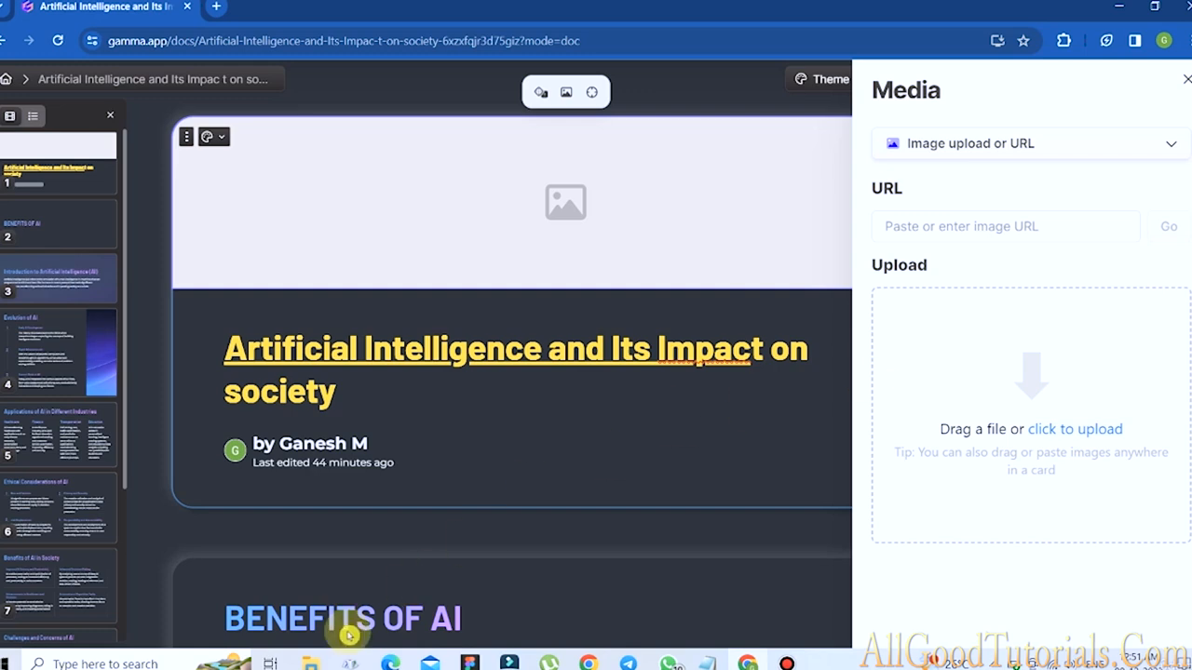
left_click(311, 663)
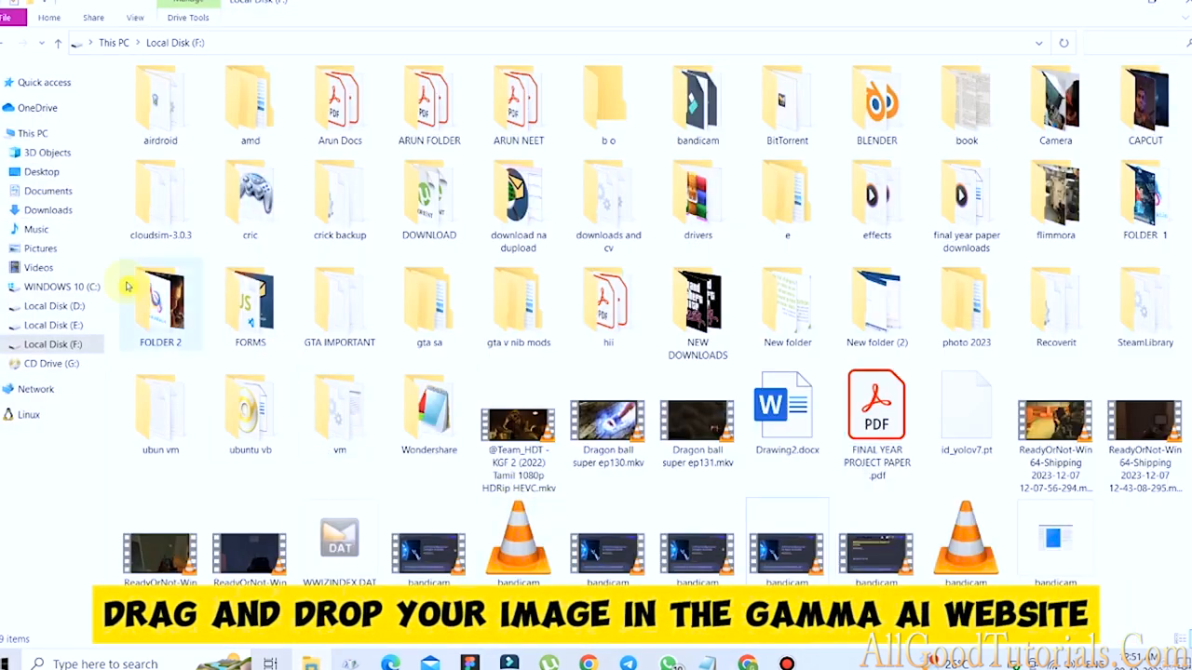
left_click(51, 210)
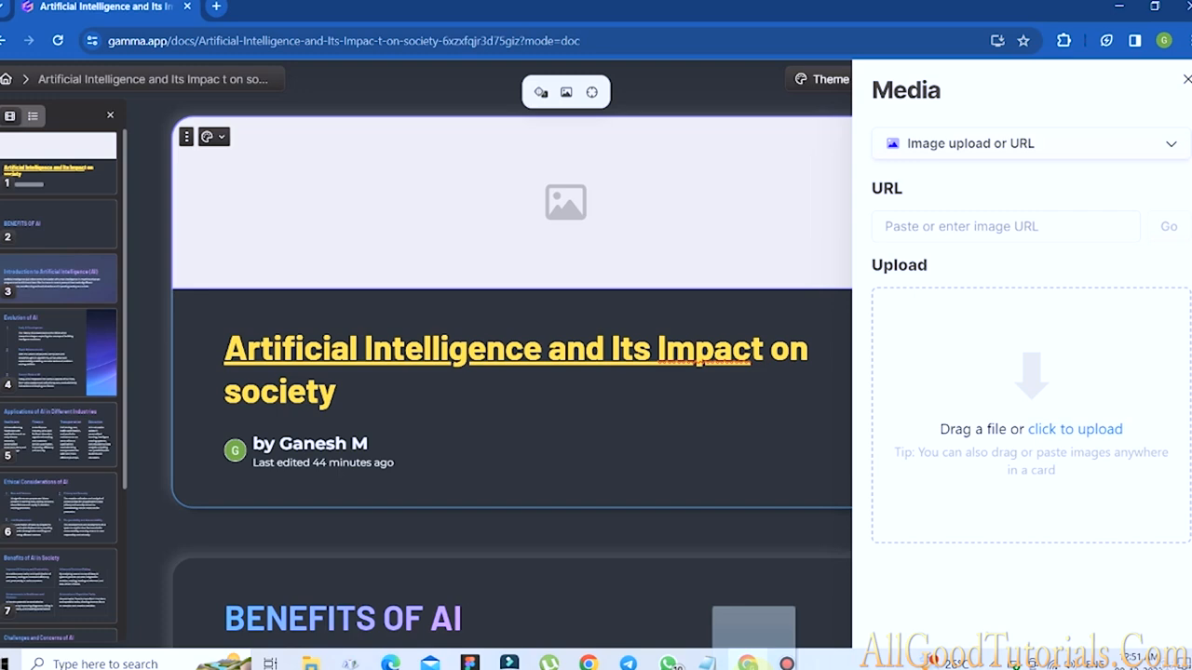
left_click_drag(750, 663, 951, 425)
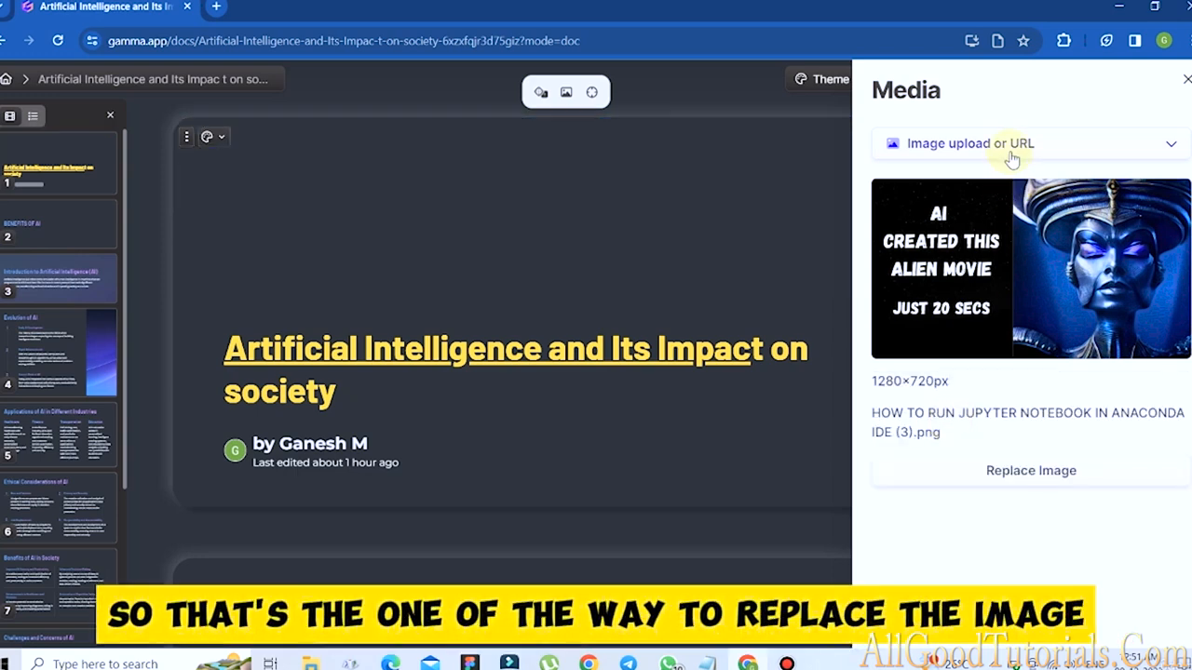
Search web images for "ai" and use the glowing AI brain picture as the title card's header image.
left_click(1009, 149)
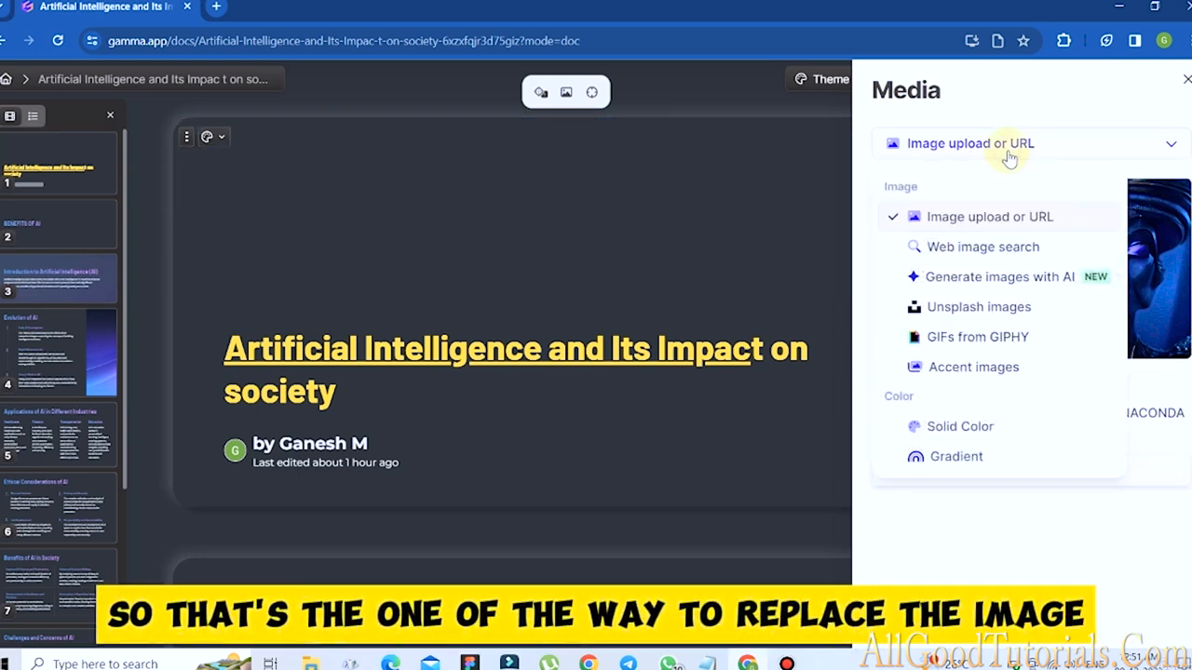
left_click(980, 248)
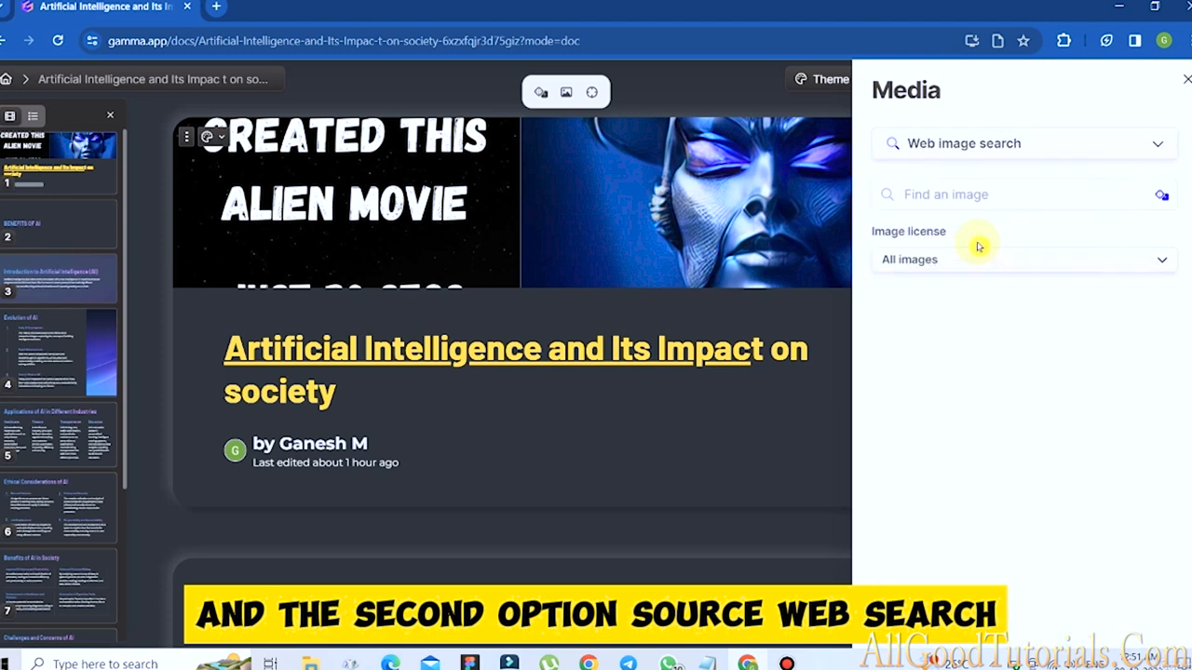
left_click(951, 196)
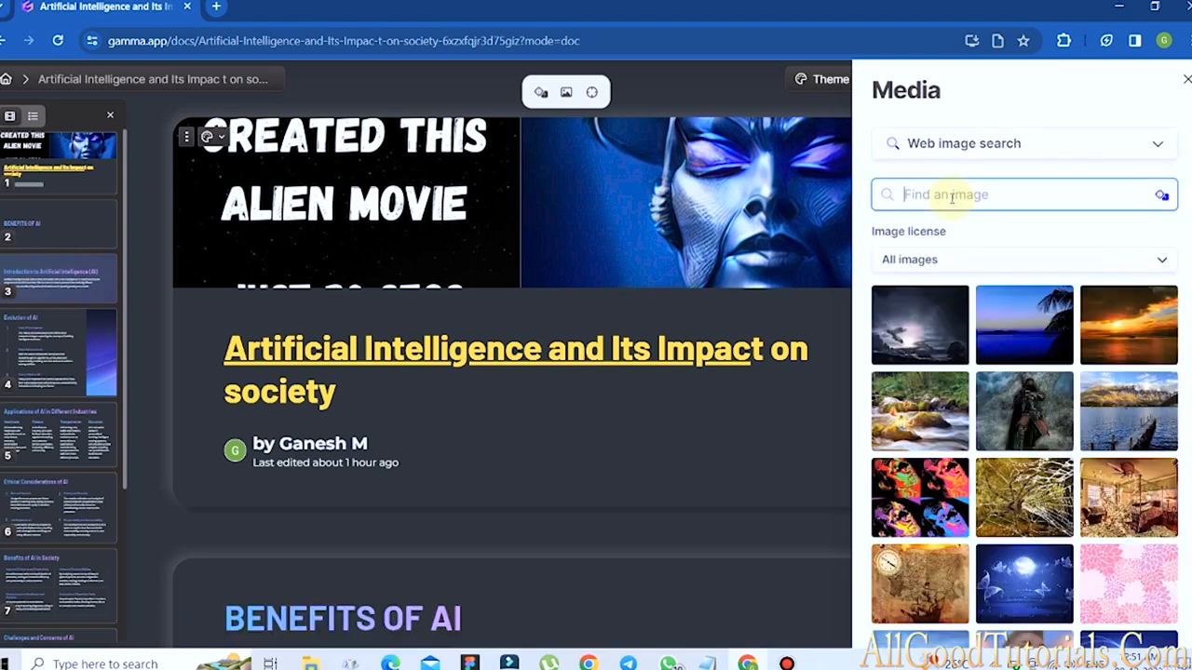
type("a")
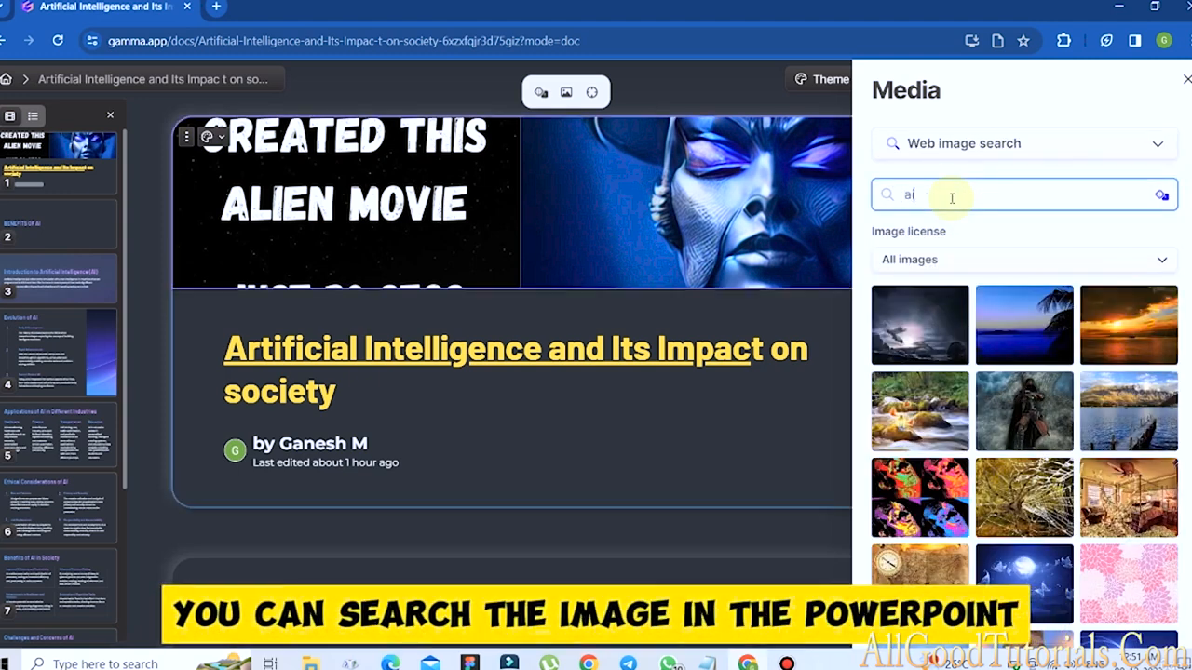
type("i")
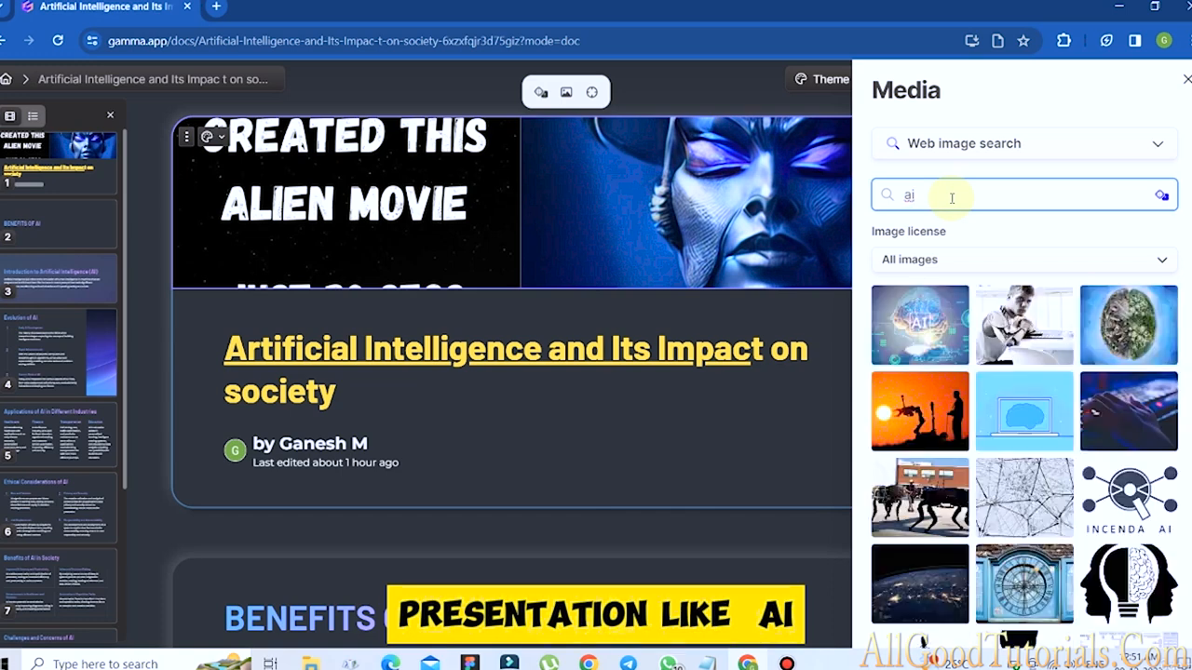
left_click(955, 315)
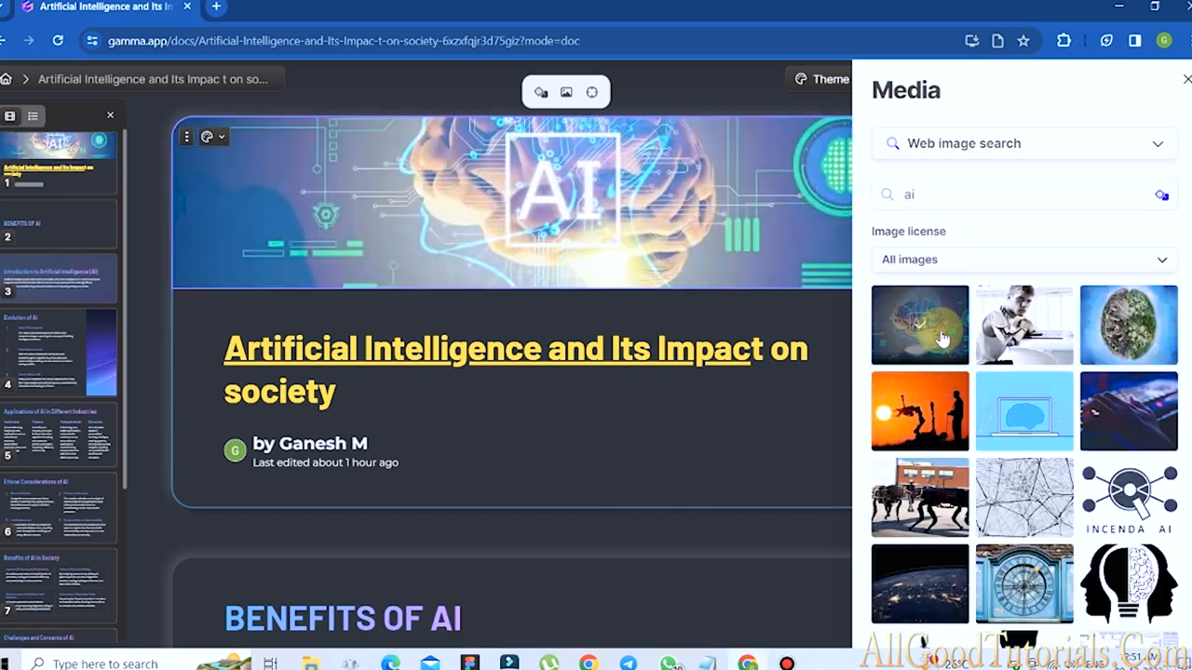
Generate an AI header image for the title card from the suggested abstract-illustration prompt, with Default style and Square format.
left_click(945, 149)
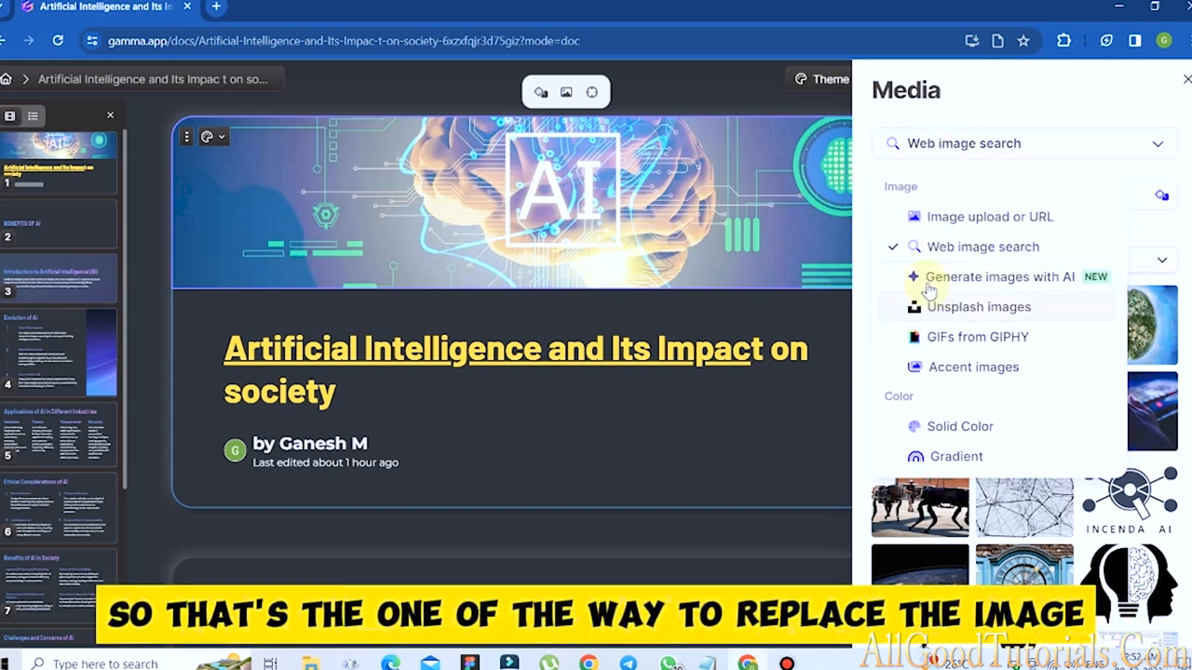
left_click(927, 279)
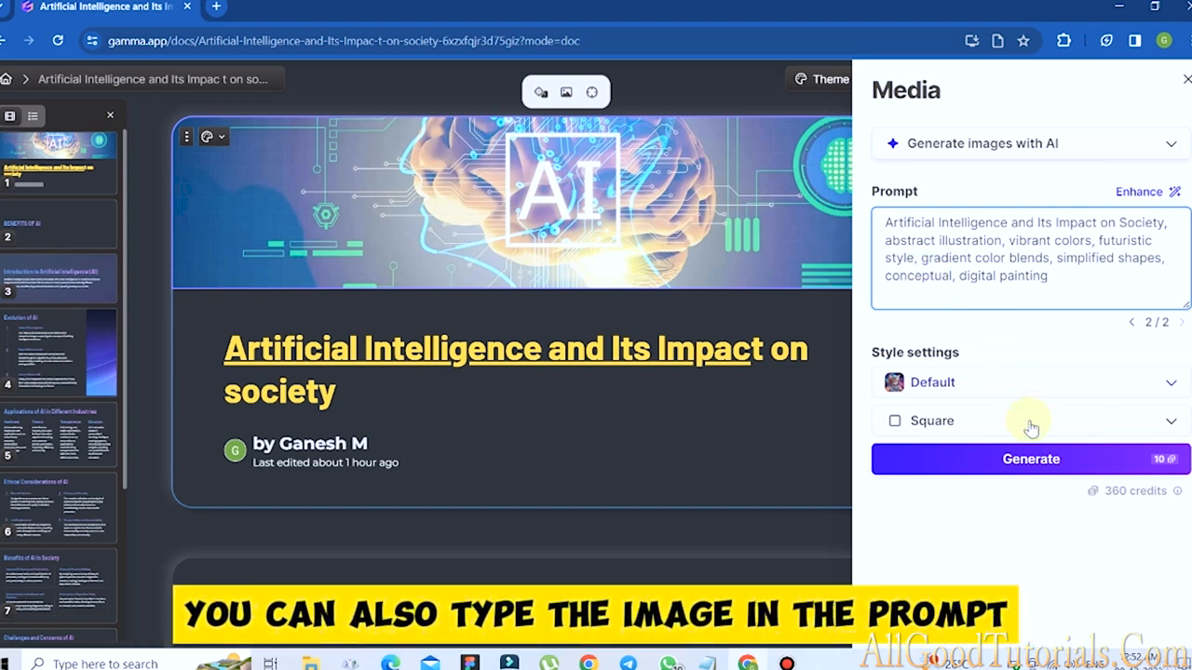
left_click(1034, 460)
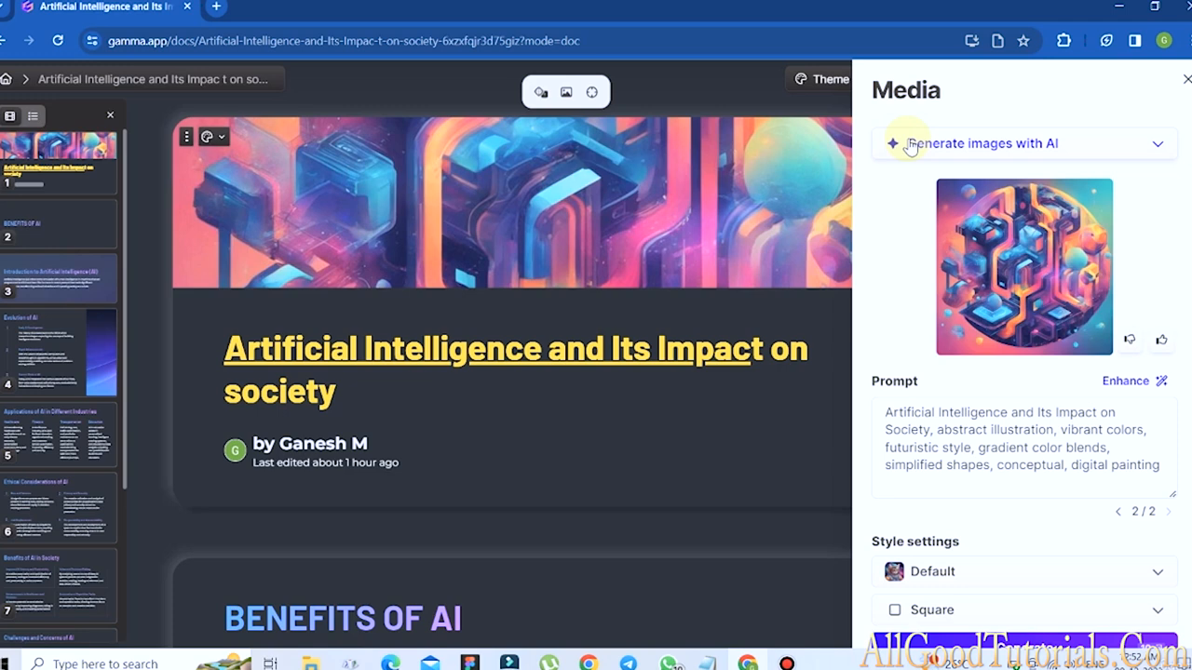
left_click(909, 146)
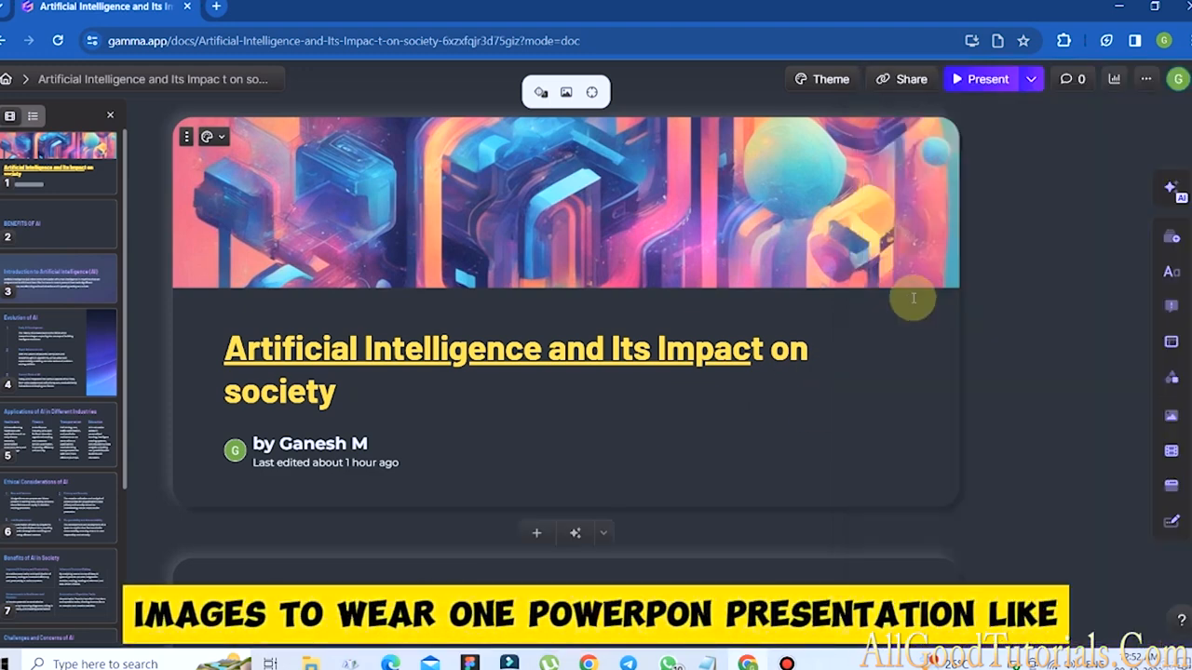
Insert the dark cloudy sky picture from the web image search below the "BENEFITS OF AI" heading.
scroll(566, 372, "down", 5)
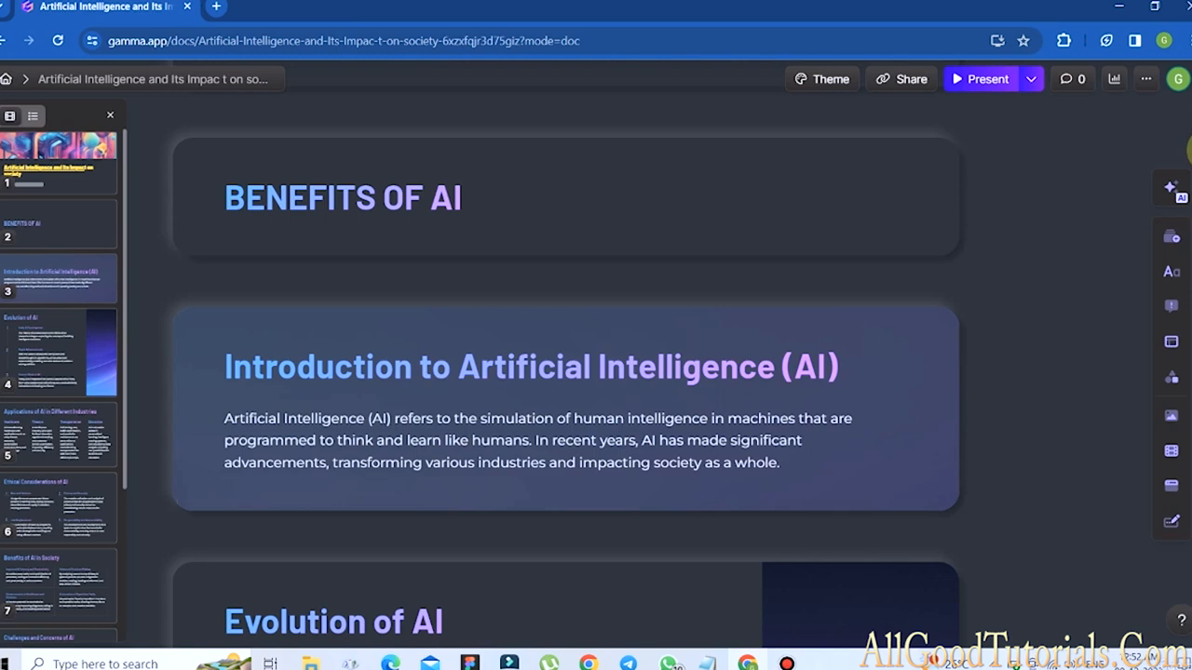
left_click(620, 190)
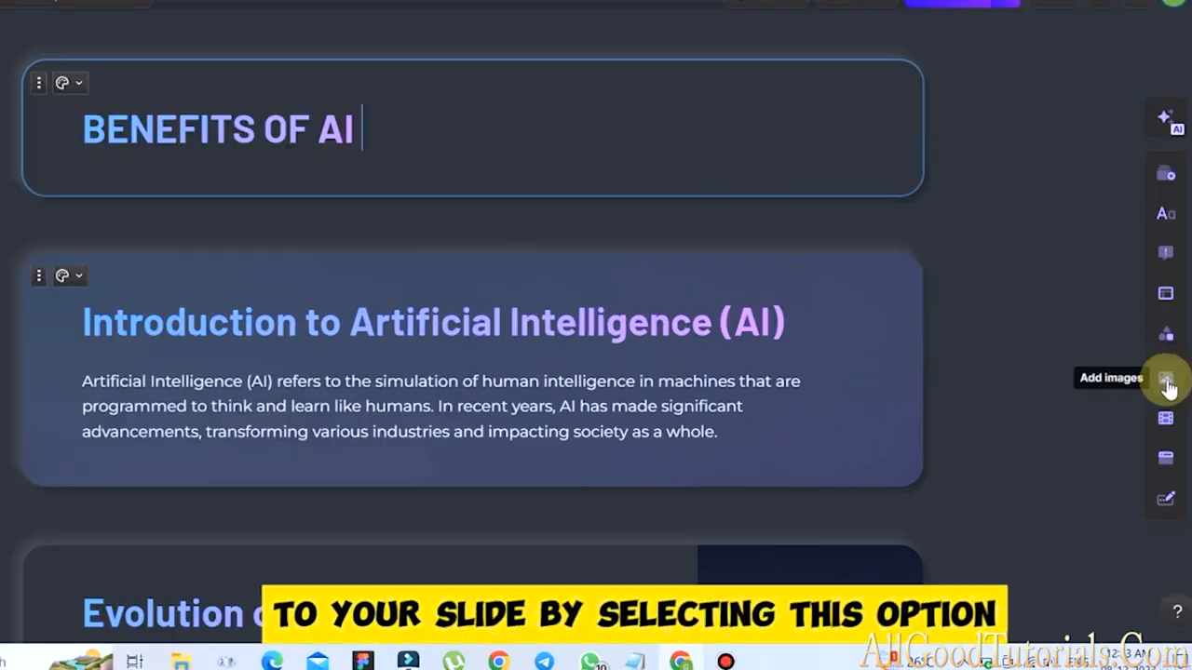
left_click(1167, 381)
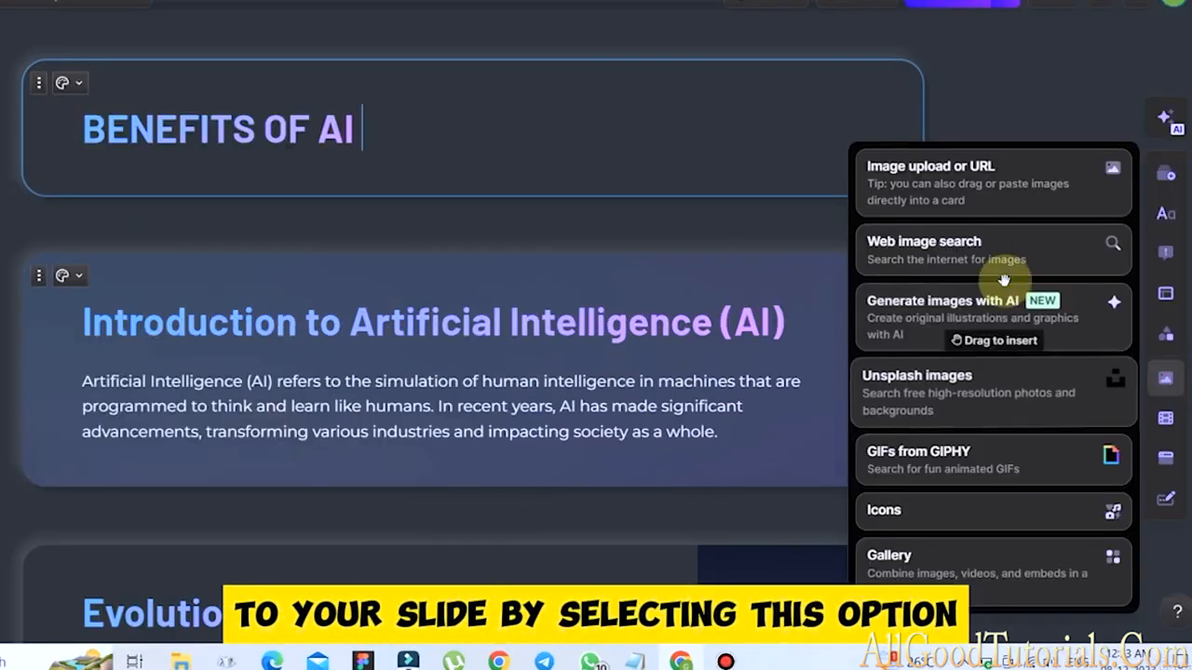
left_click(946, 190)
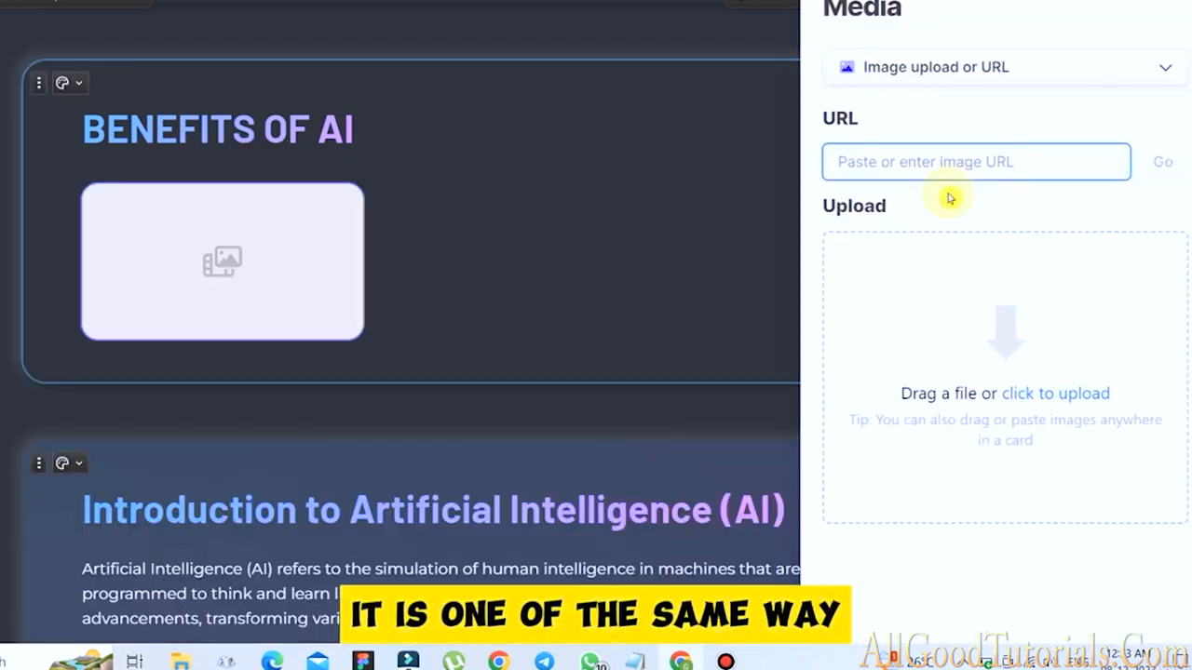
left_click(949, 67)
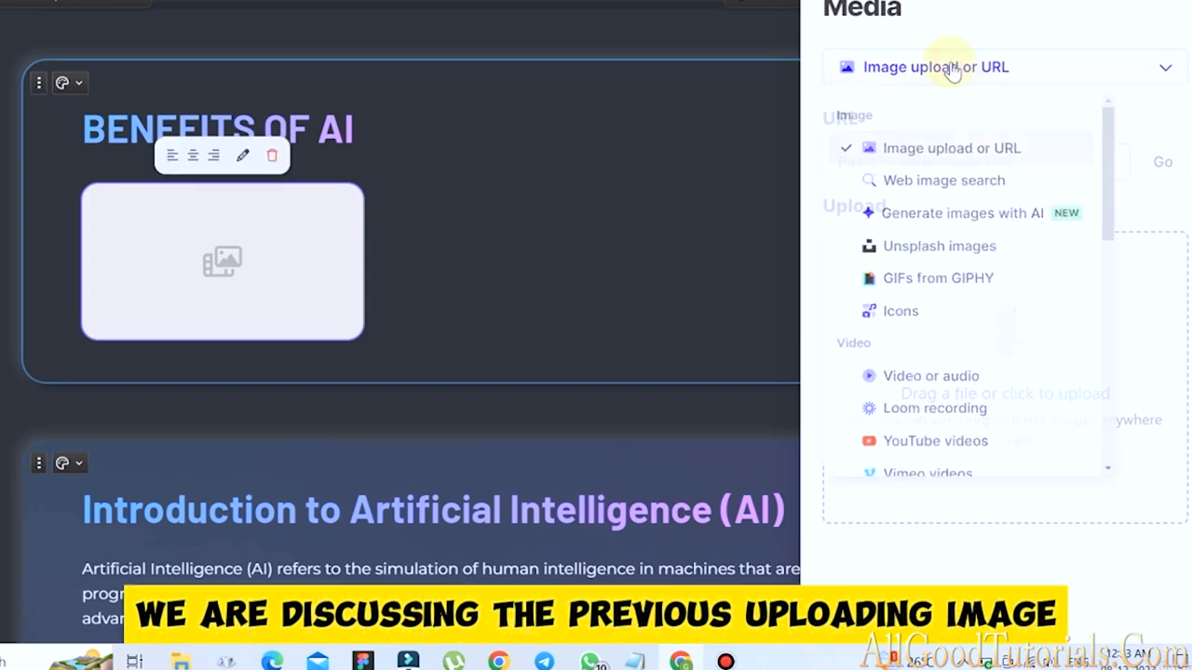
left_click(934, 187)
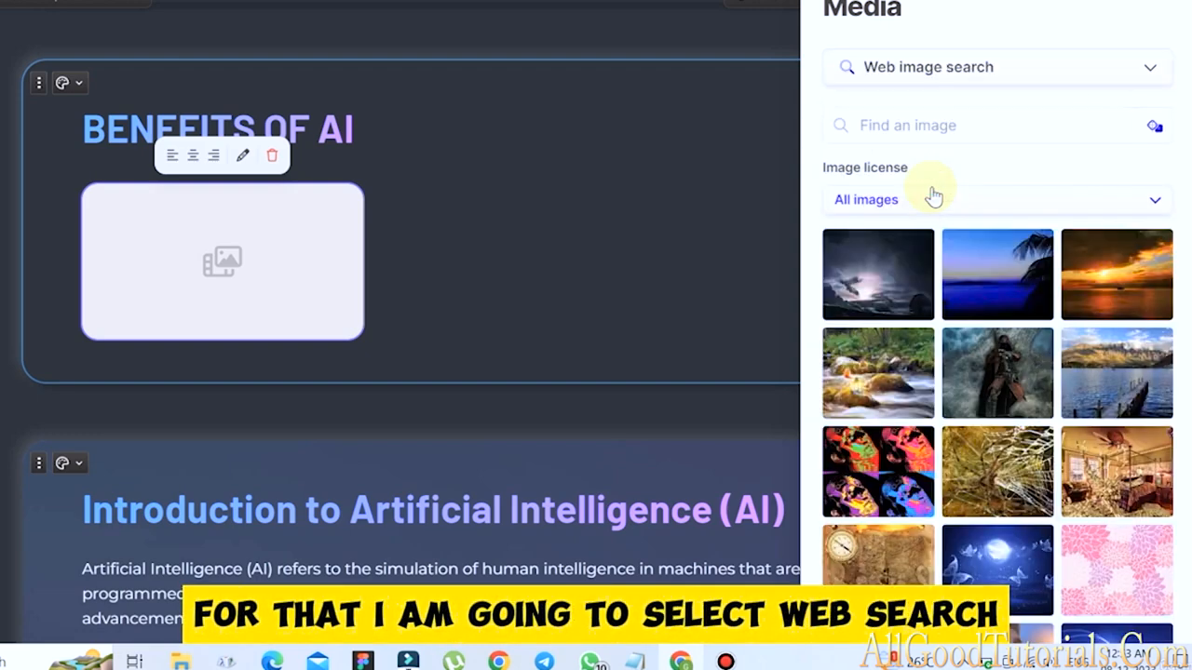
left_click(889, 294)
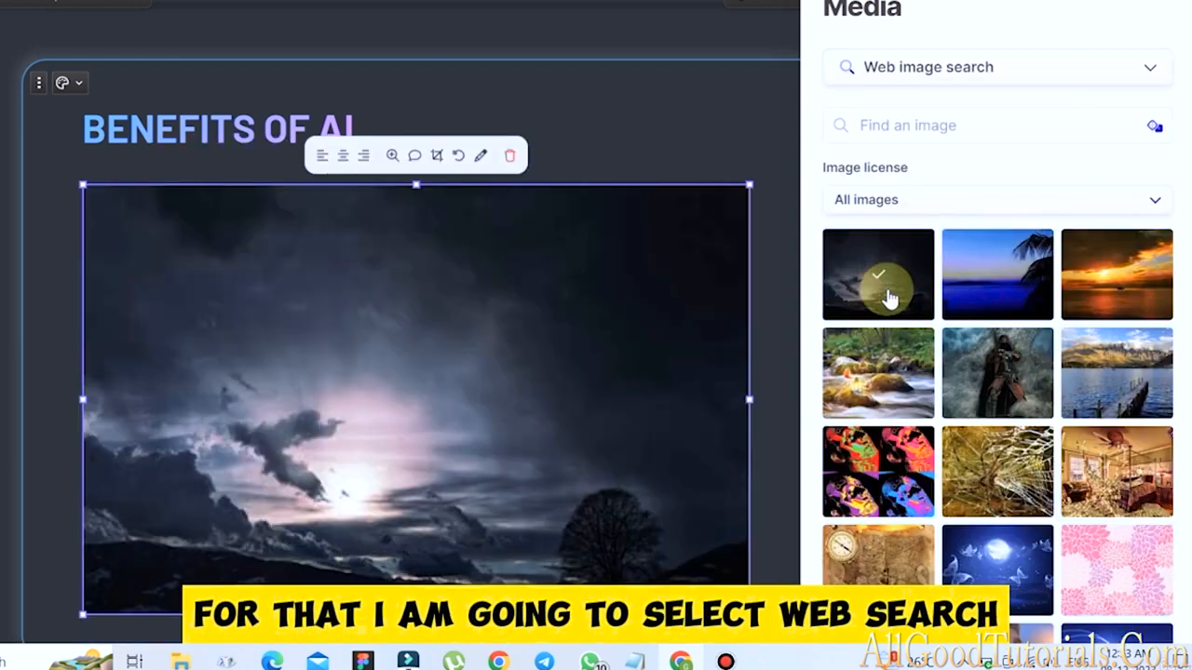
left_click(771, 211)
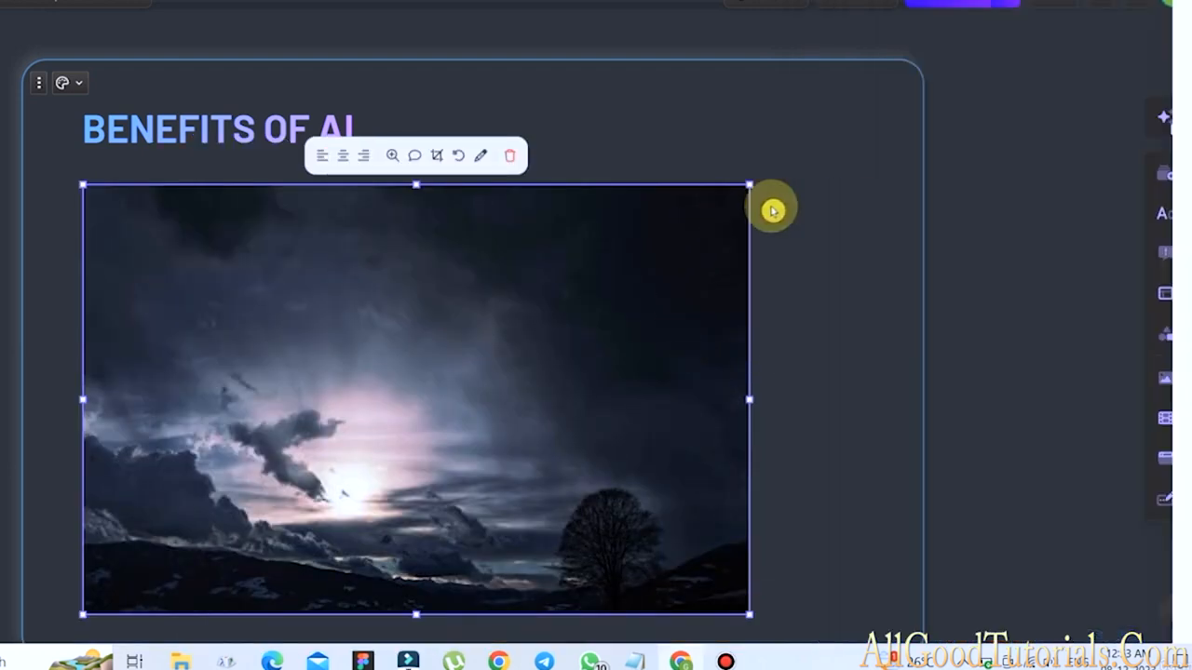
Shrink the dark sky image on the "BENEFITS OF AI" card to a bit under two thirds of its width and center-align it.
scroll(1188, 82, "down", 3)
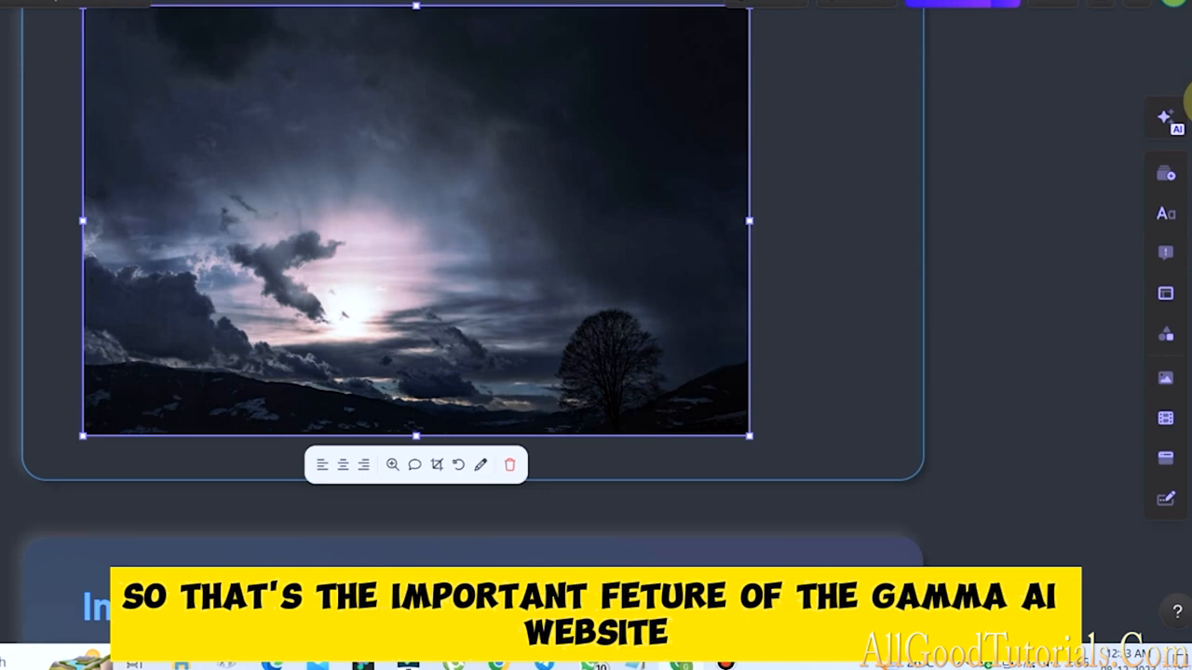
scroll(1187, 93, "up", 3)
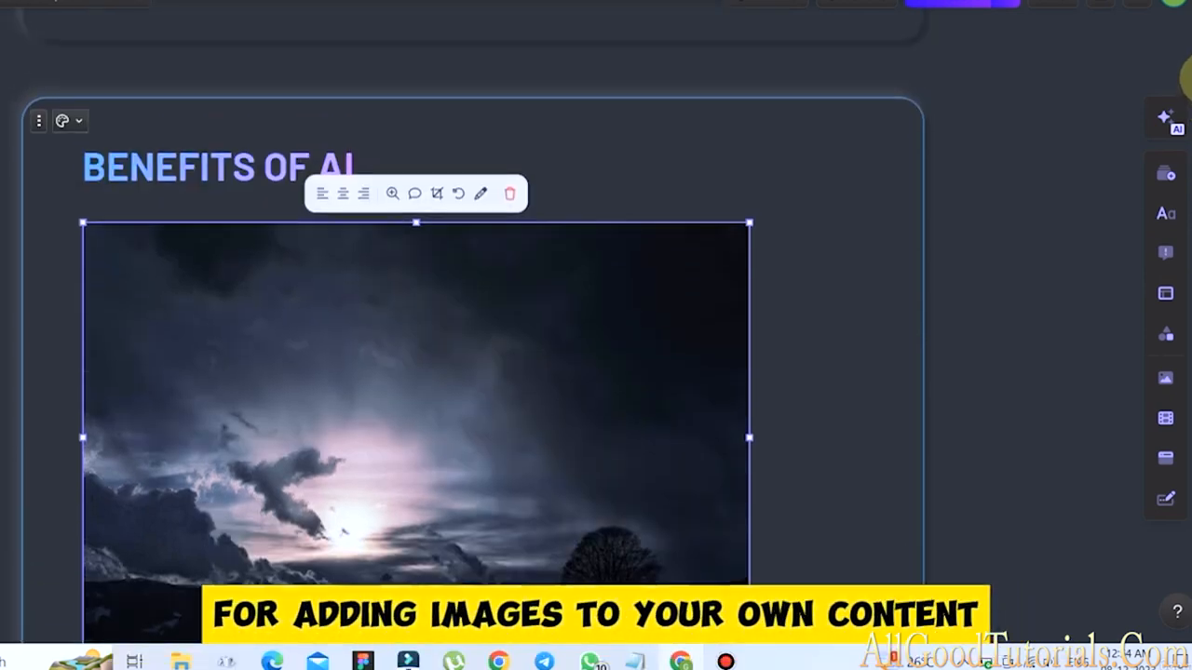
scroll(1188, 93, "down", 2)
scroll(1186, 90, "down", 1)
scroll(1188, 90, "down", 2)
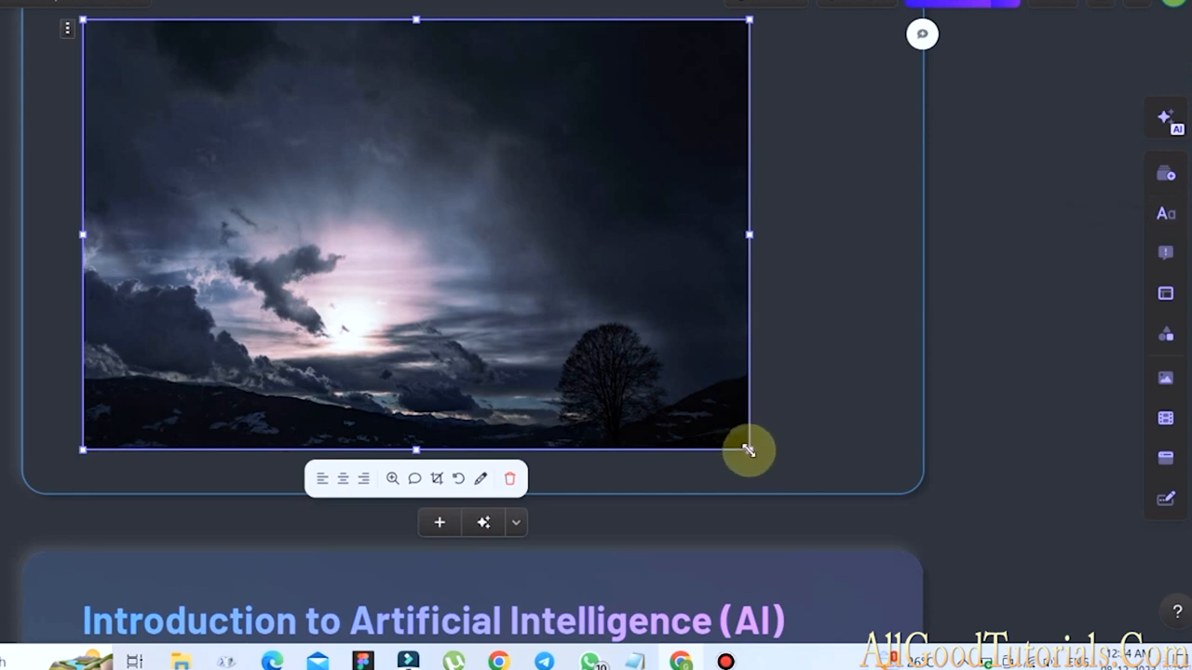
left_click_drag(750, 450, 523, 263)
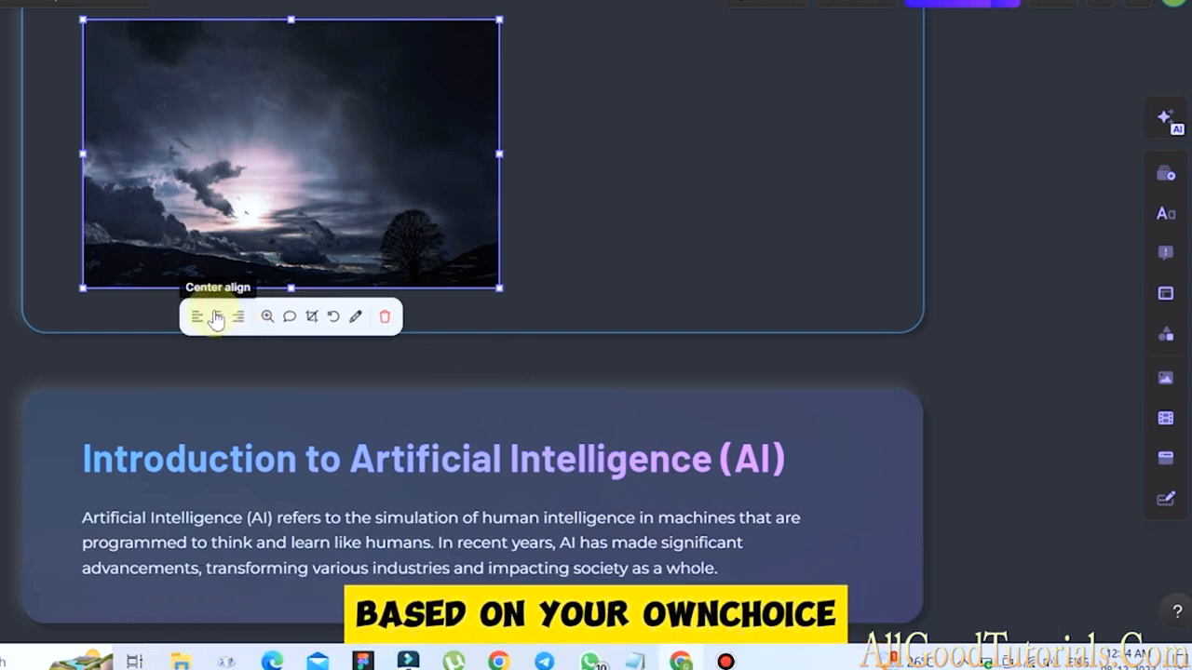
left_click(216, 319)
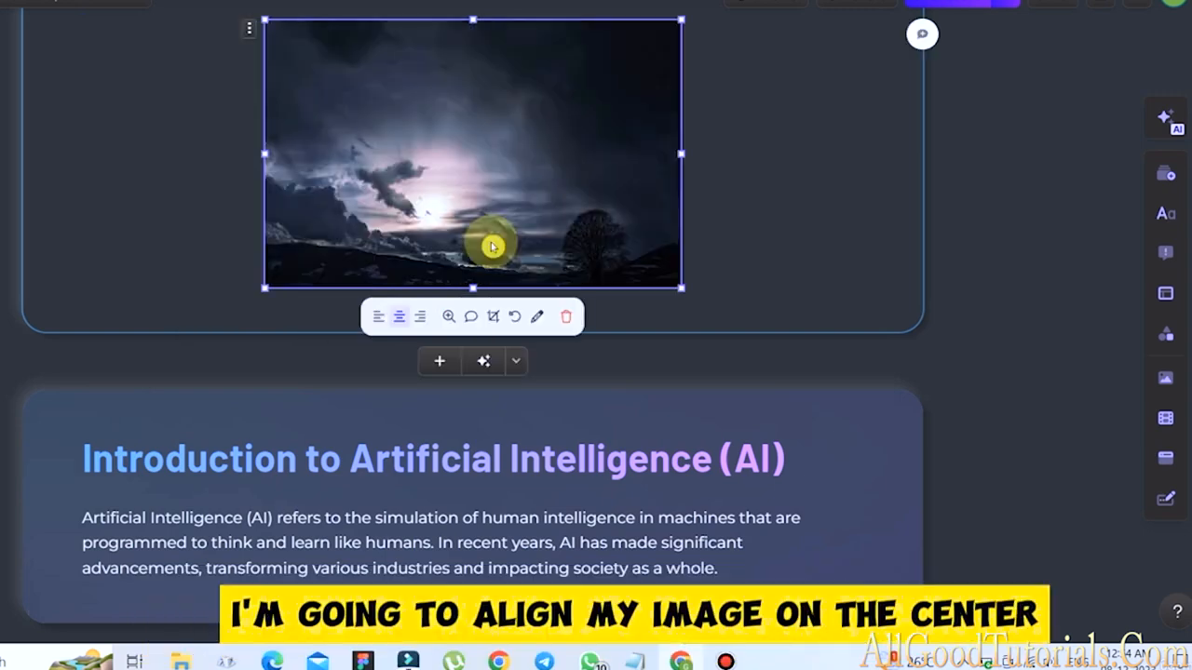
left_click(349, 247)
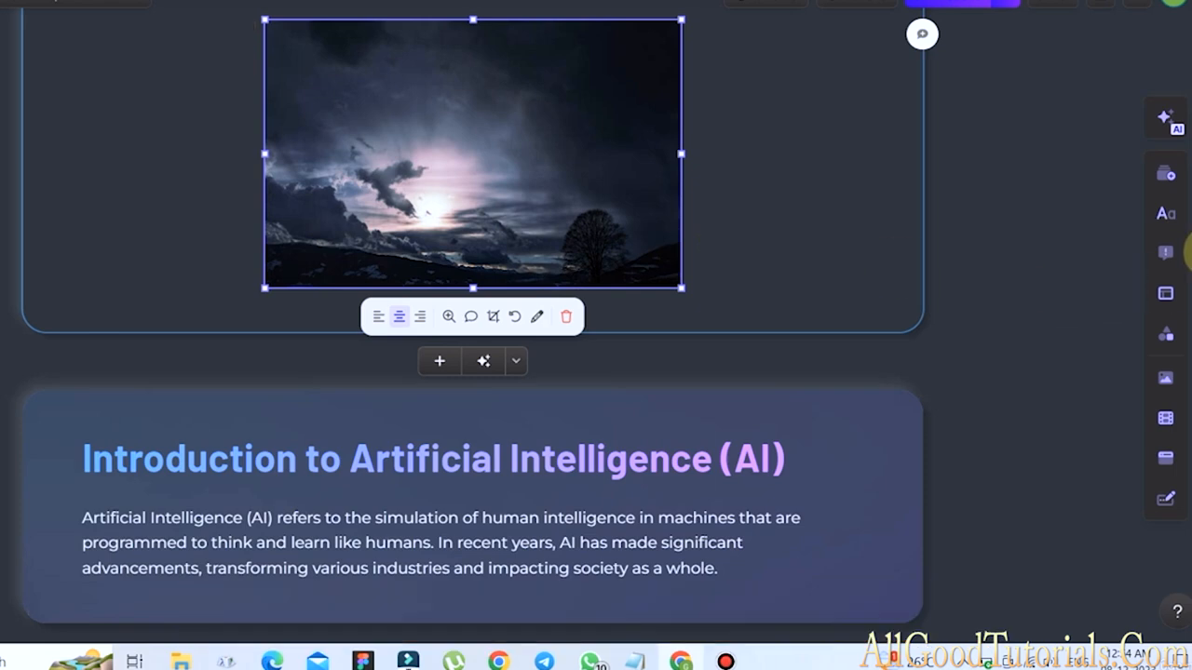
scroll(1187, 107, "up", 3)
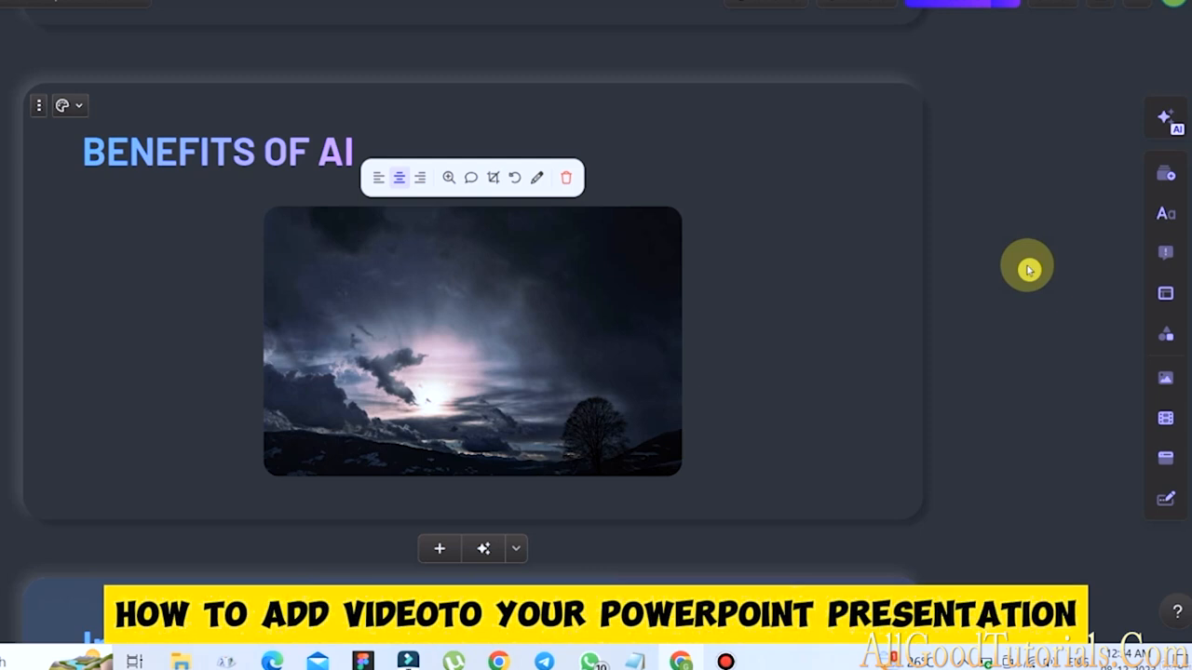
left_click(1167, 421)
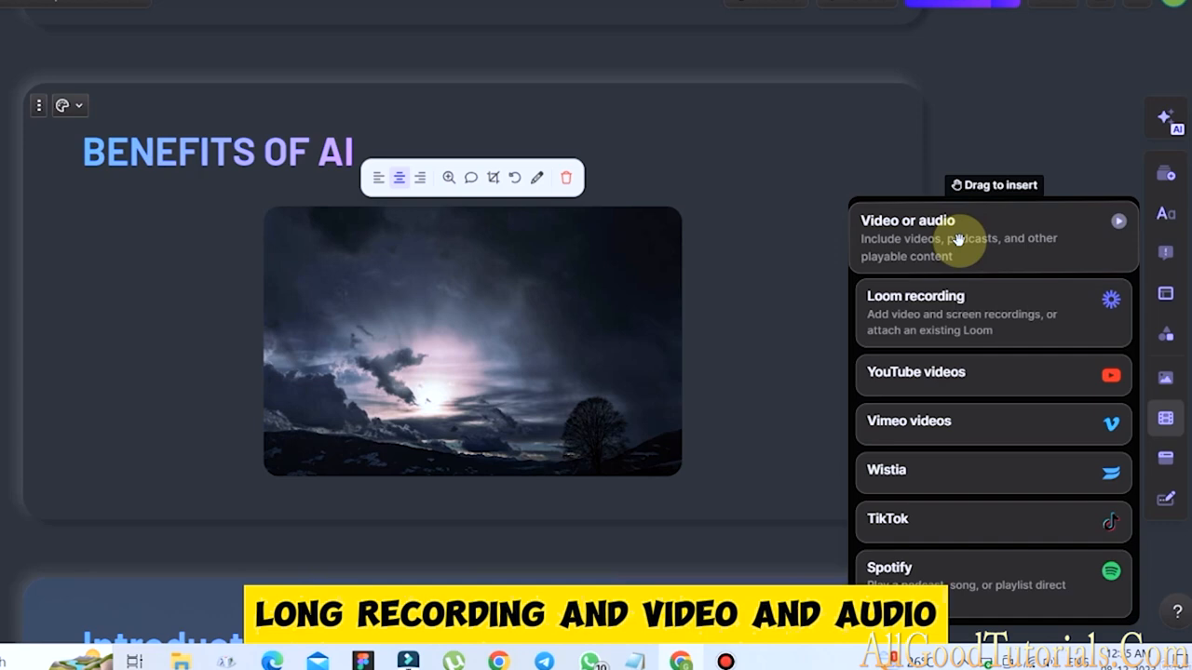
left_click_drag(948, 375, 700, 279)
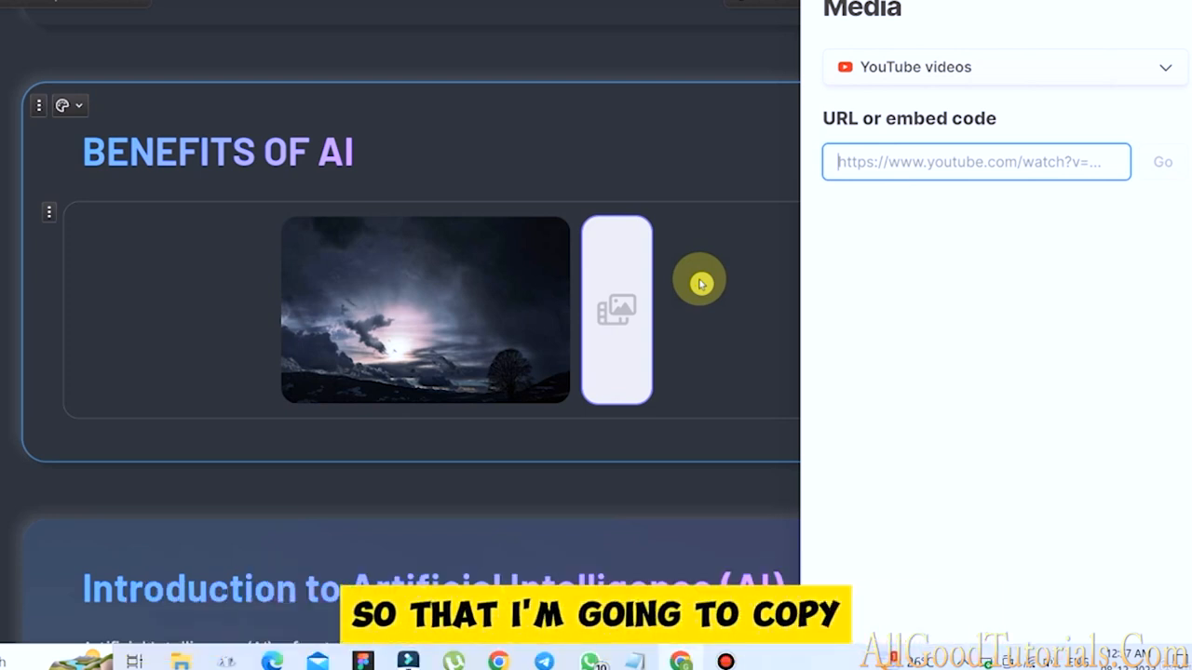
type("https://www.youtube.com/watch?v=0wra7e-vSVc")
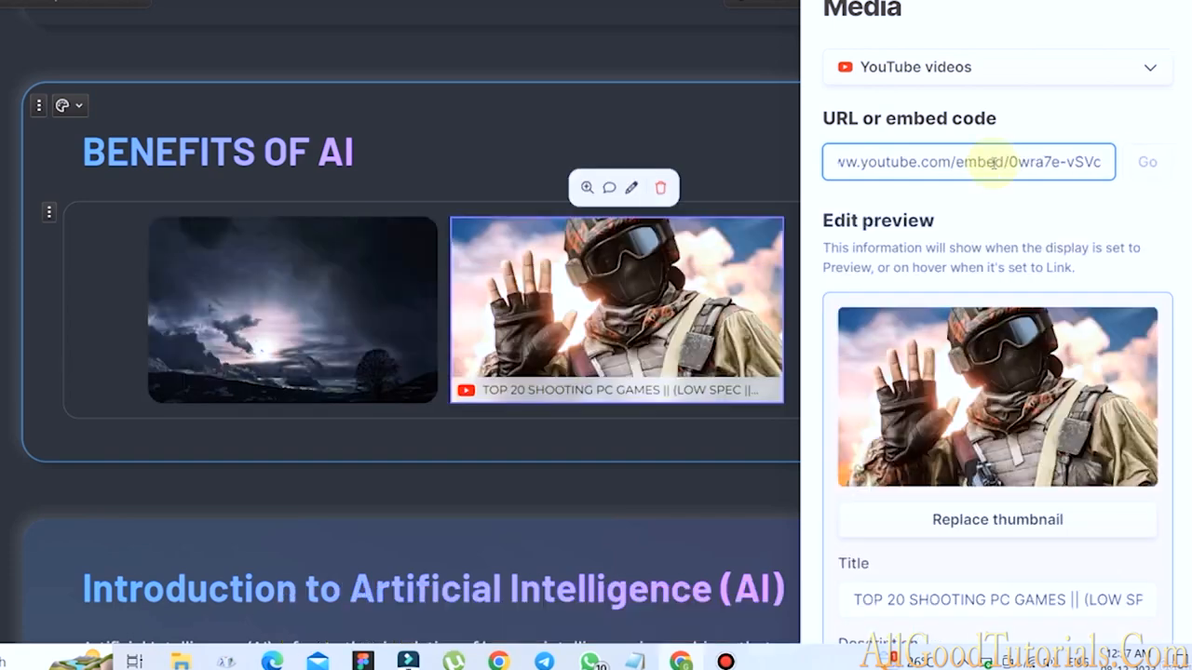
Review the YouTube embed's media settings, close them and view the embedded video on the "BENEFITS OF AI" card.
left_click_drag(1190, 134, 1191, 378)
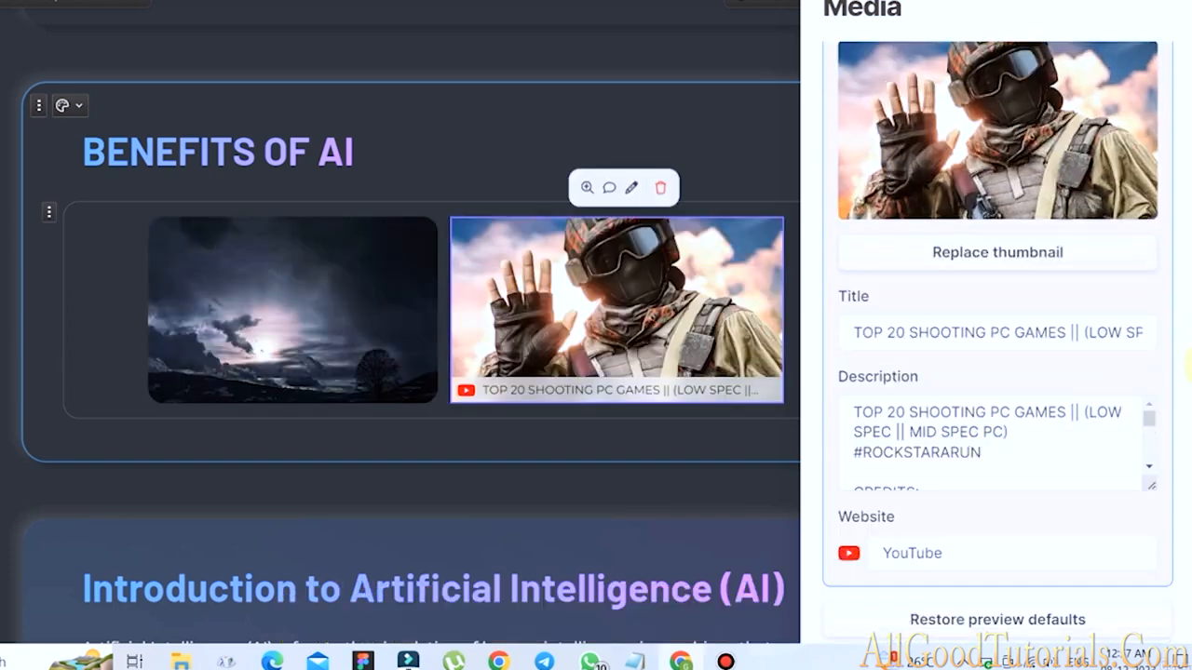
left_click_drag(1191, 287, 1191, 78)
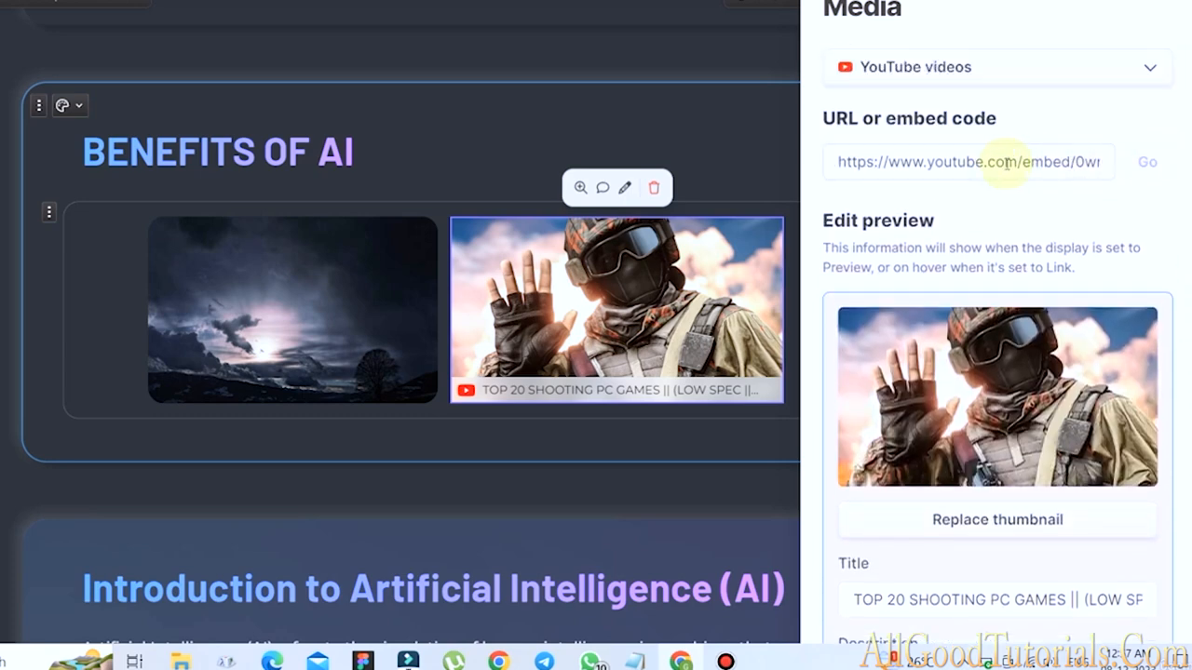
left_click(1181, 5)
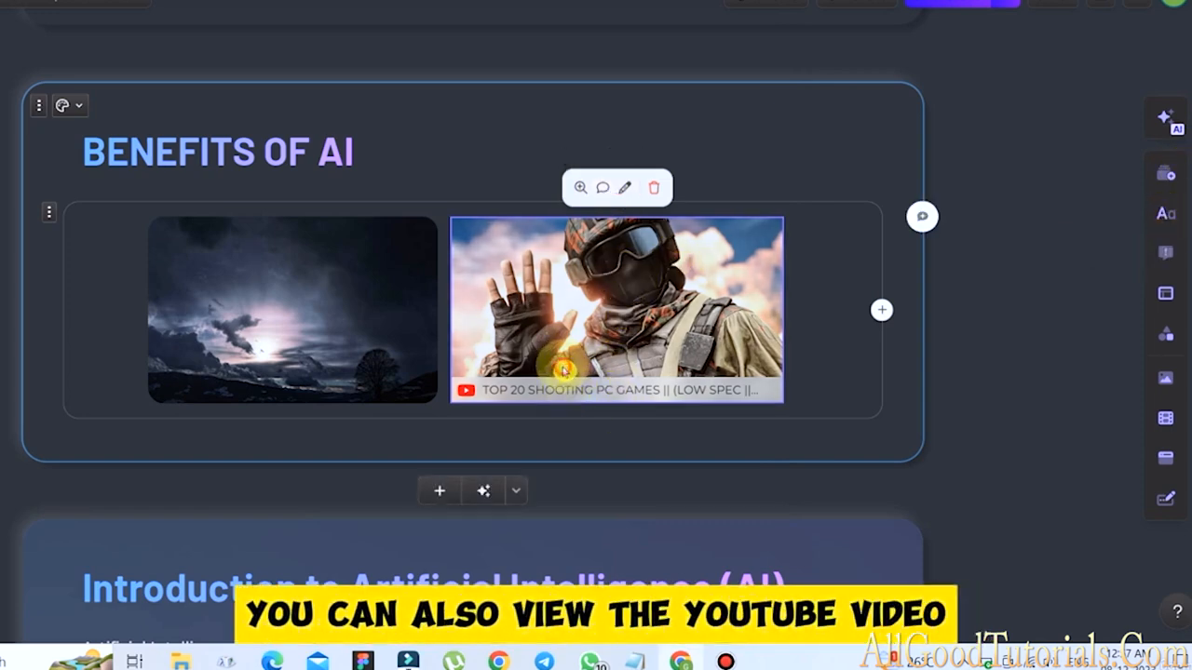
left_click(746, 293)
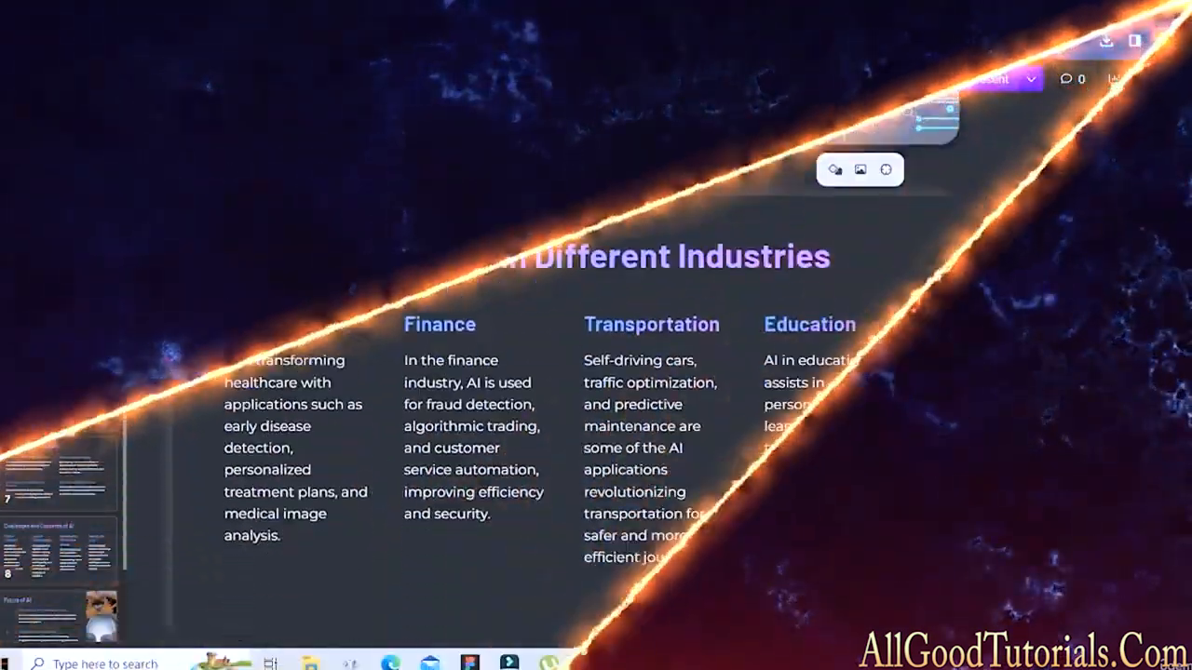
Export the finished "Artificial Intelligence and Its Impact on society." presentation to PowerPoint.
scroll(559, 373, "down", 10)
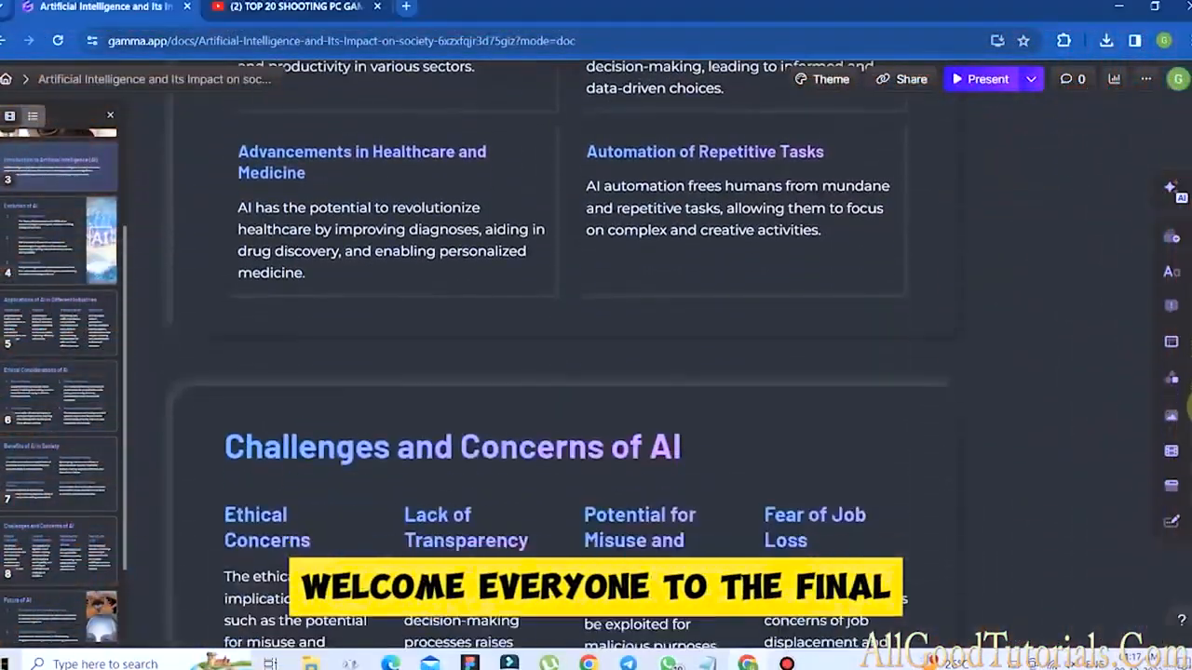
scroll(564, 354, "down", 8)
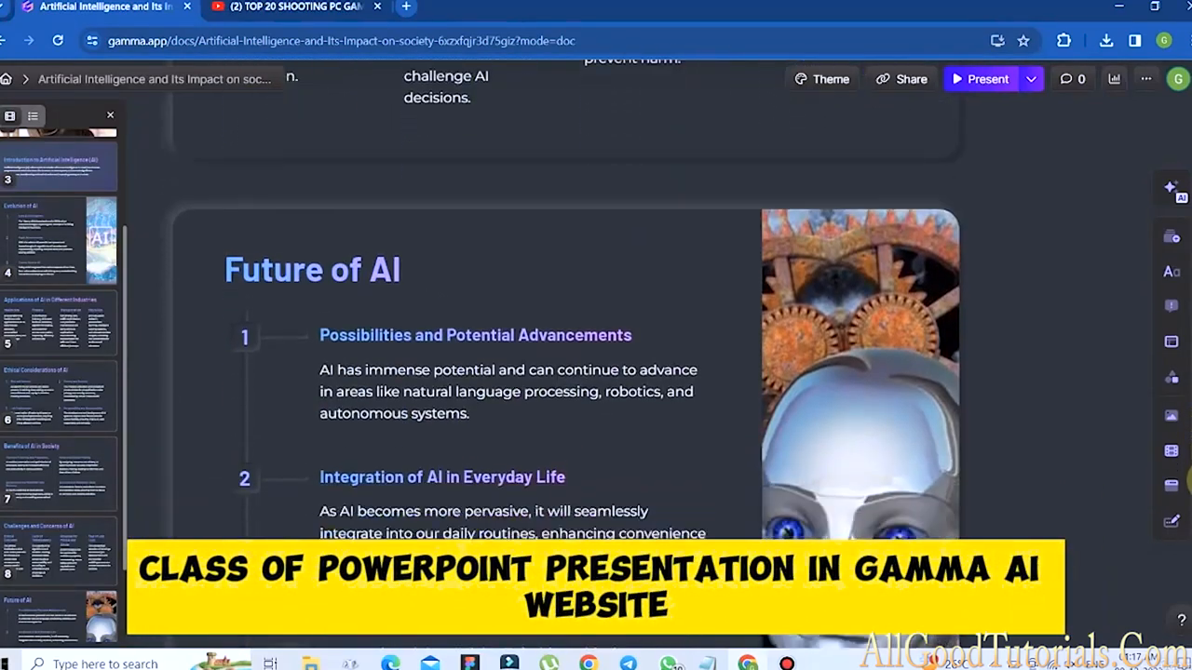
scroll(564, 354, "up", 1)
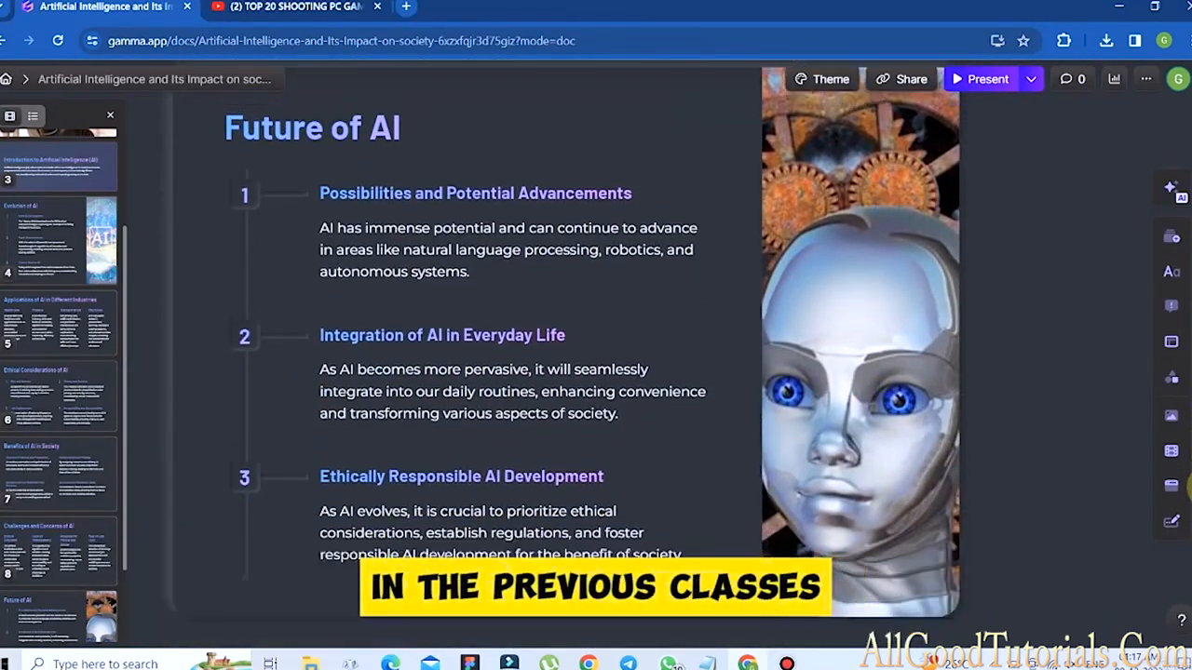
scroll(564, 354, "up", 5)
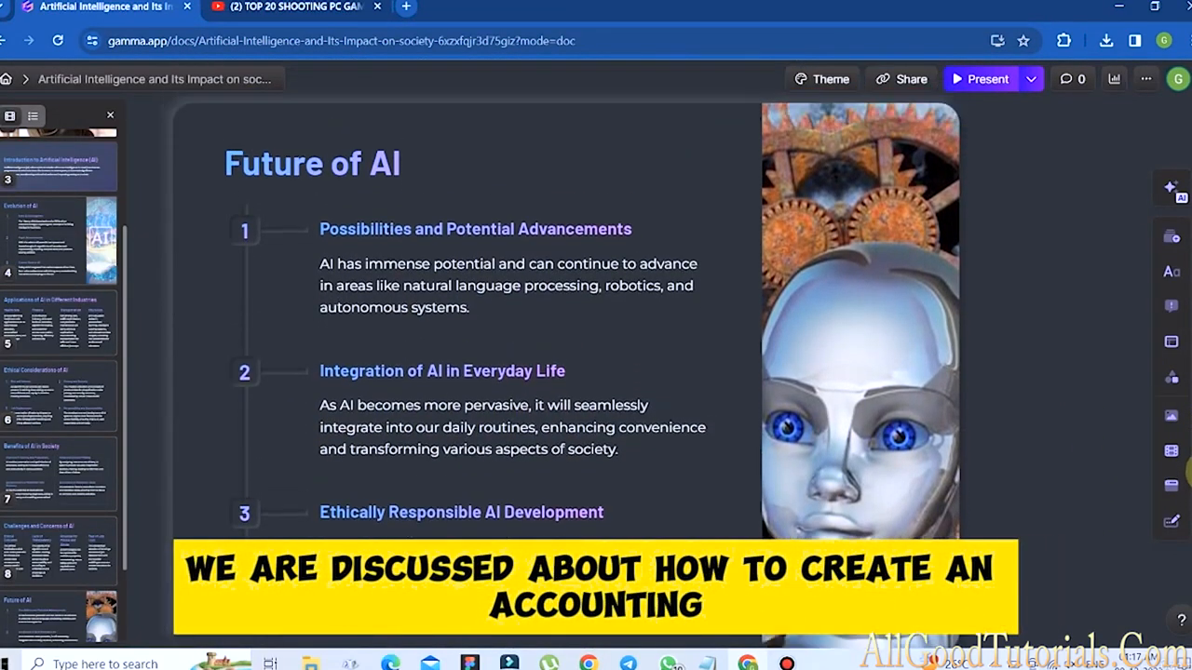
scroll(565, 354, "up", 15)
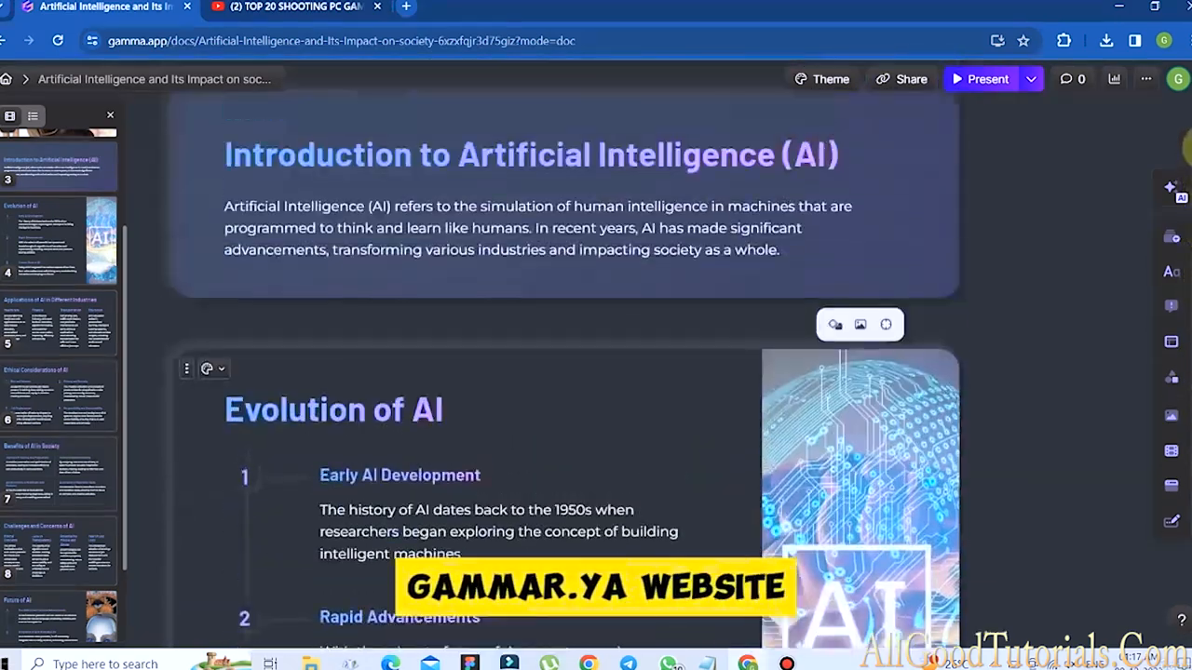
scroll(564, 353, "up", 3)
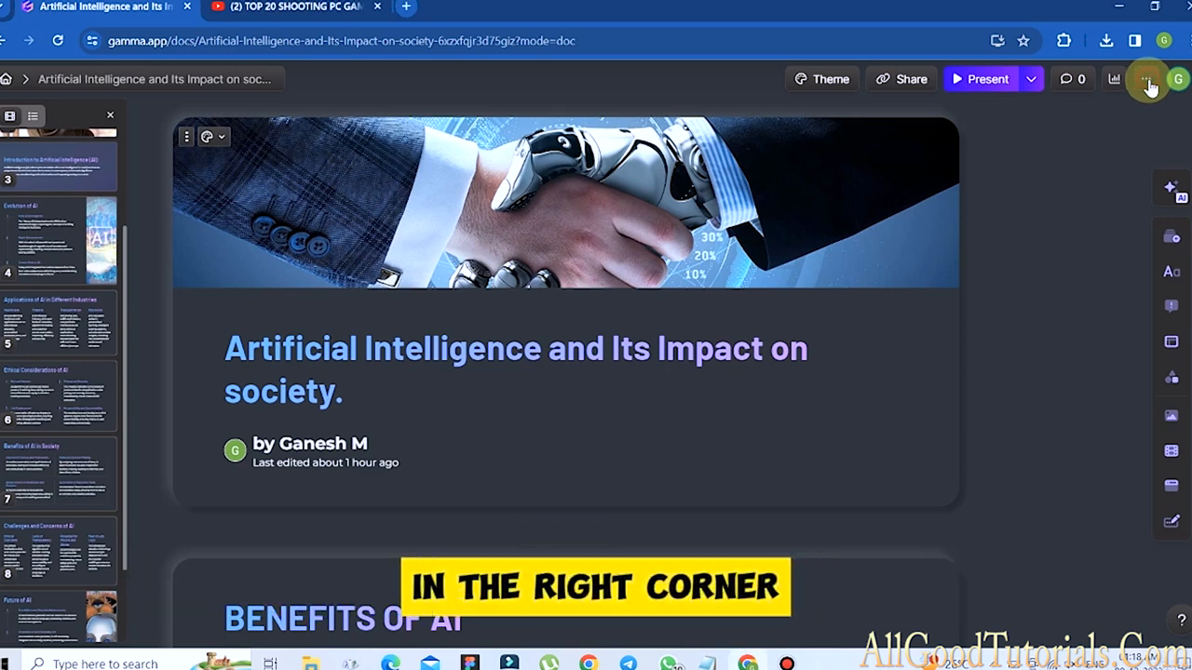
left_click(1148, 81)
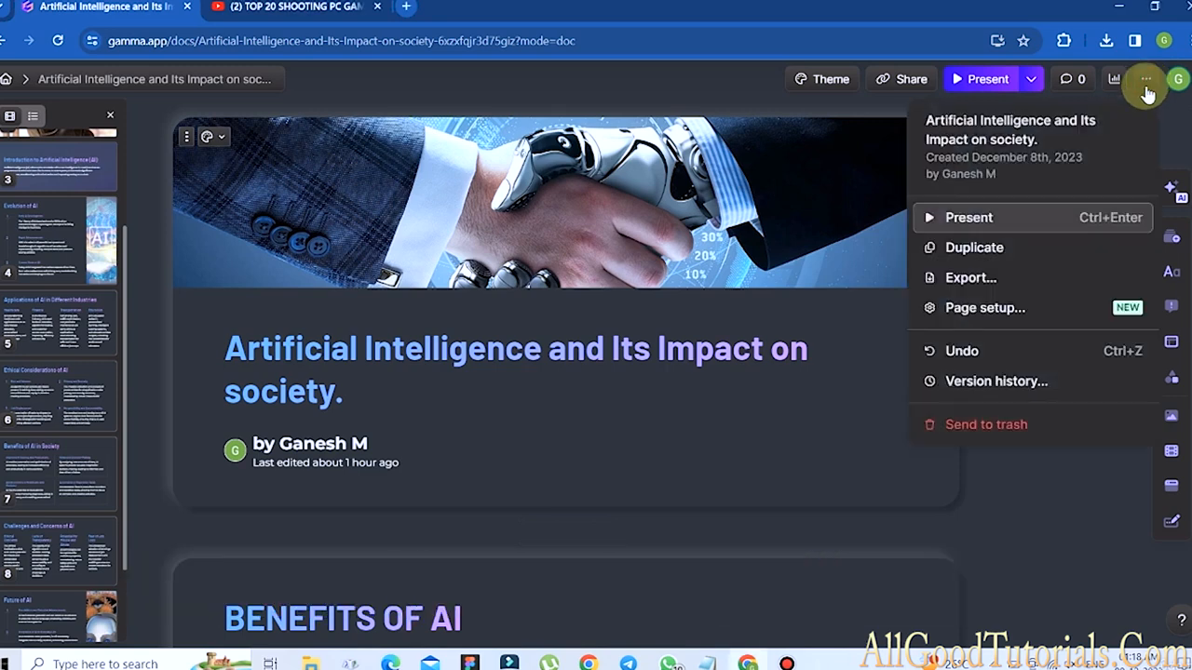
left_click(973, 279)
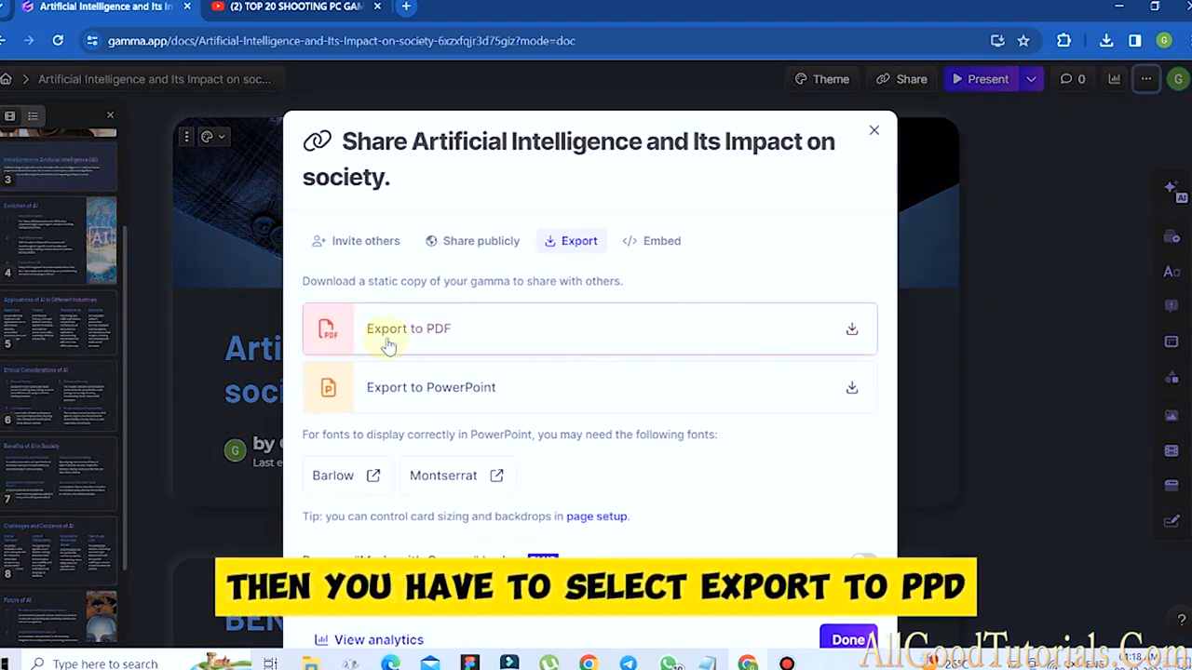
left_click(478, 389)
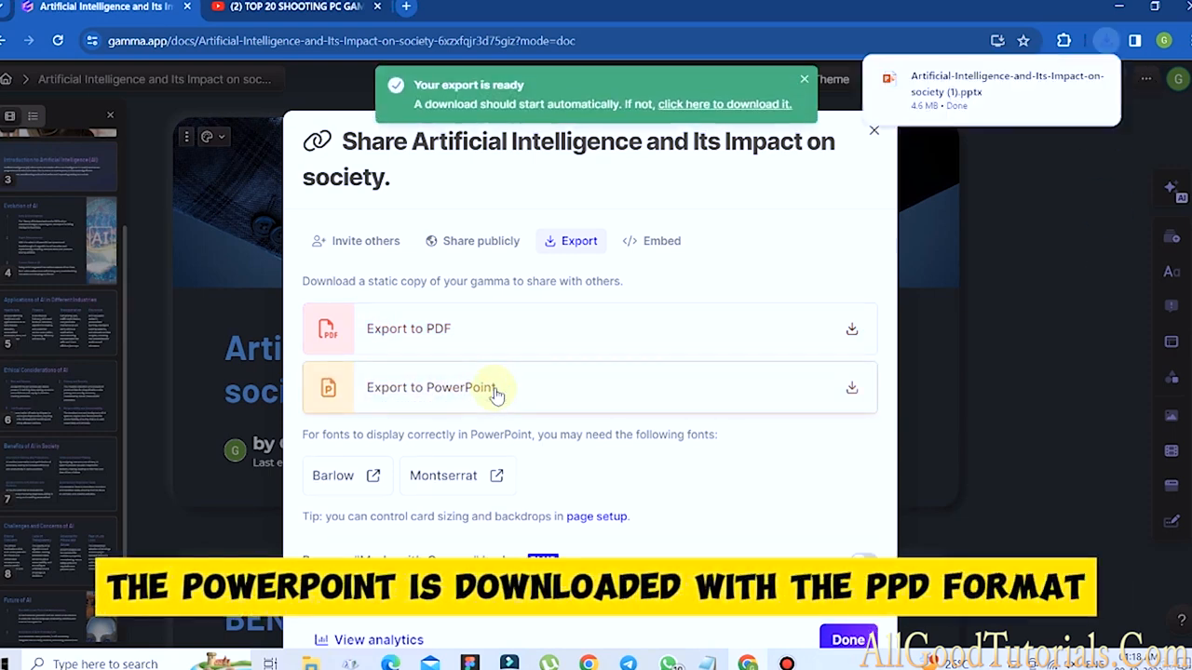
Open the downloaded Artificial-Intelligence-and-Its-Impact-on-society (1).pptx in PowerPoint and enable editing.
mouse_move(1071, 86)
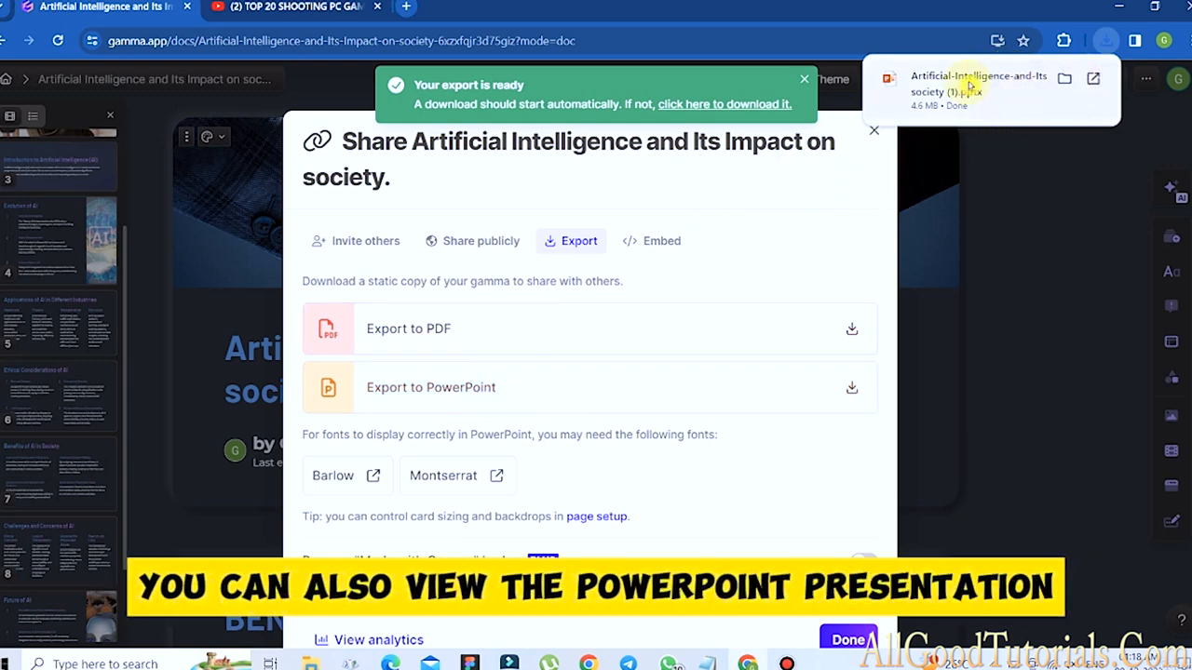
left_click(1095, 81)
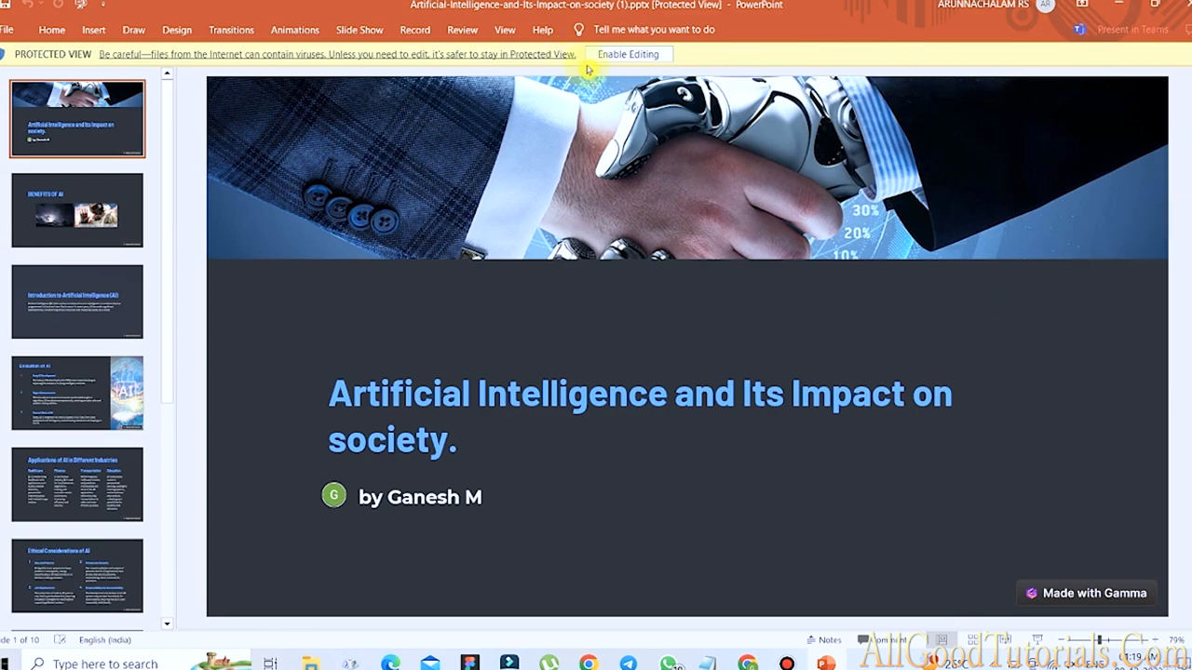
left_click(658, 53)
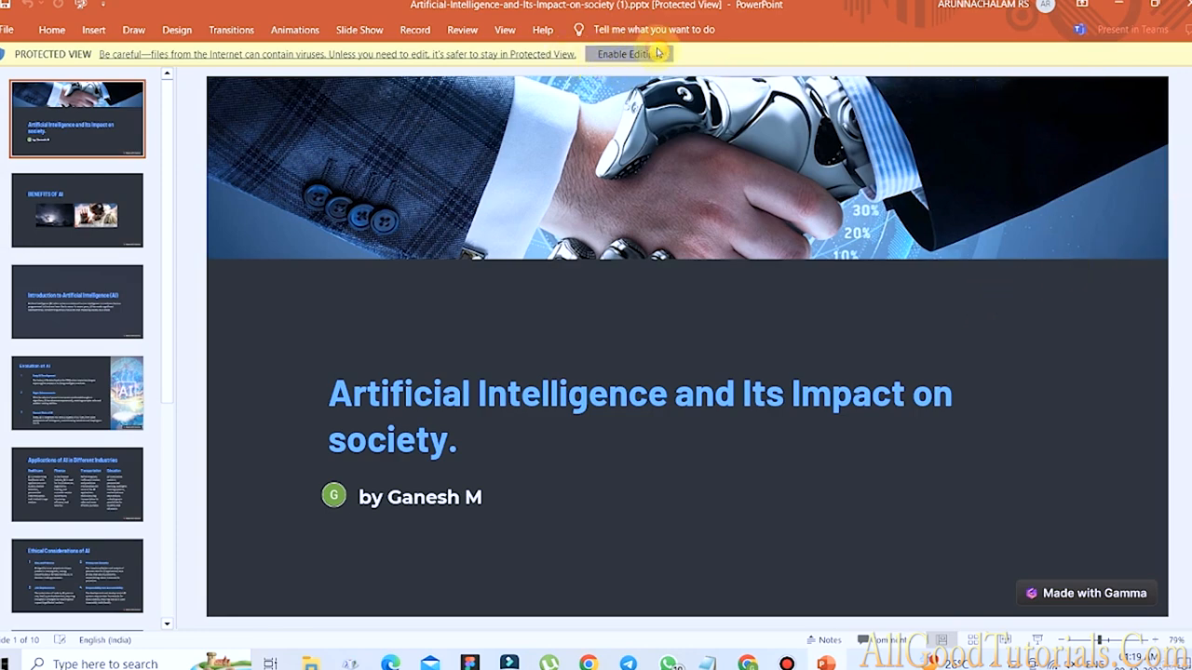
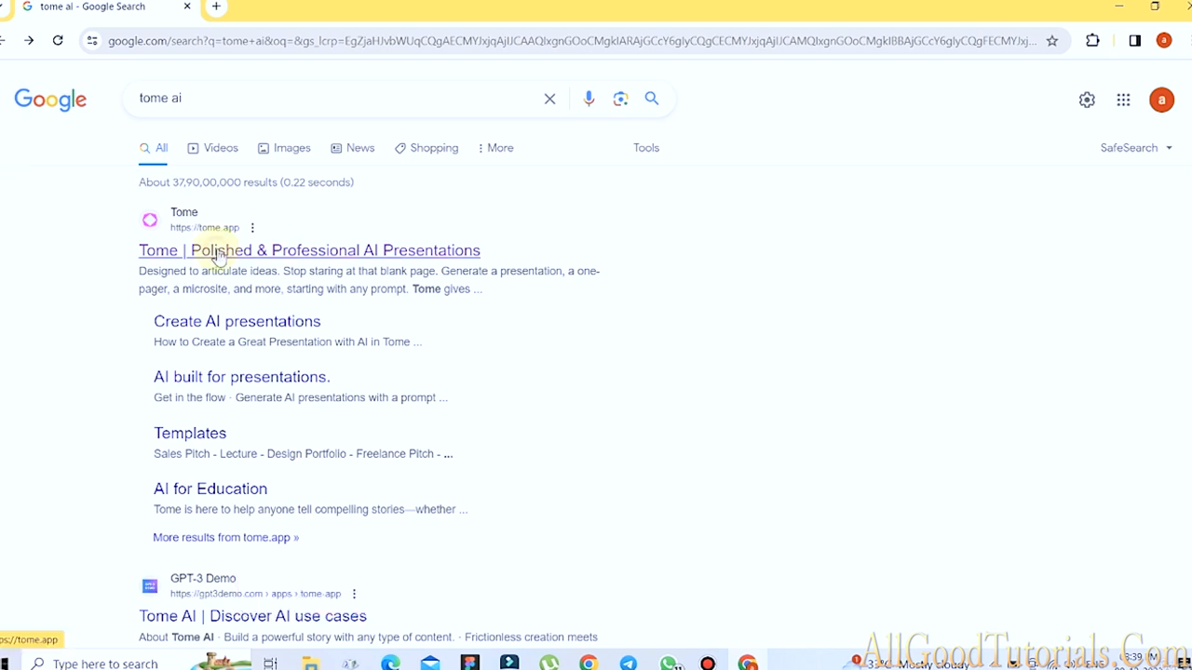
Open the Tome website from the Google results in Chrome and sign in with the listed Google account.
left_click(217, 252)
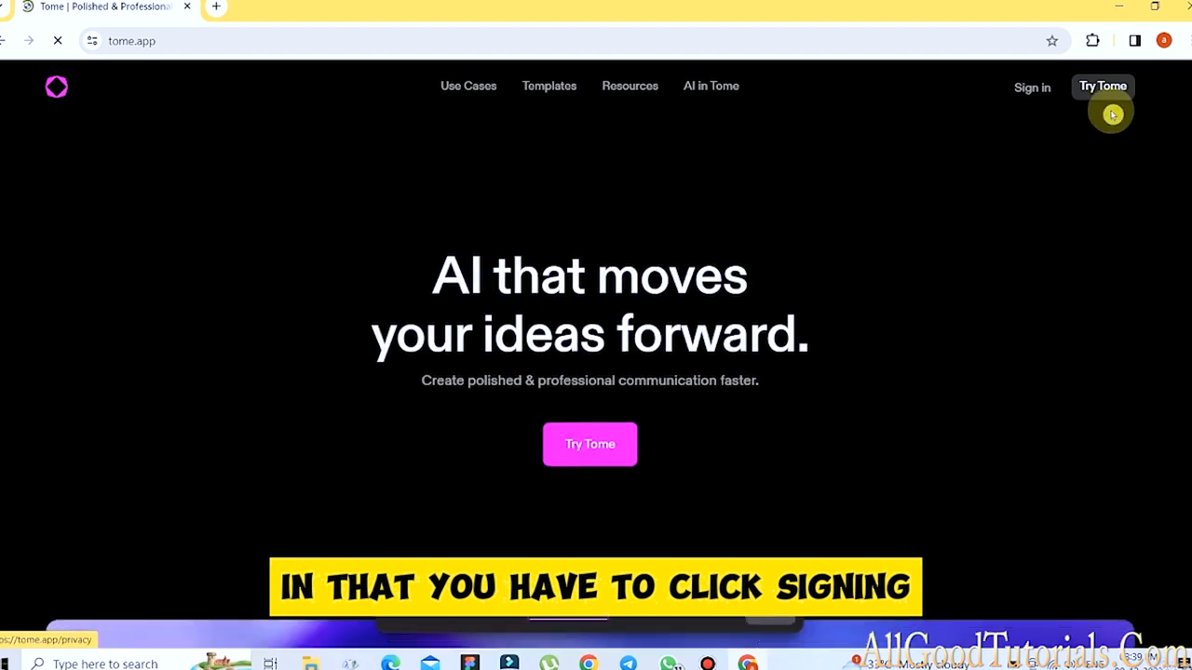
left_click(1031, 91)
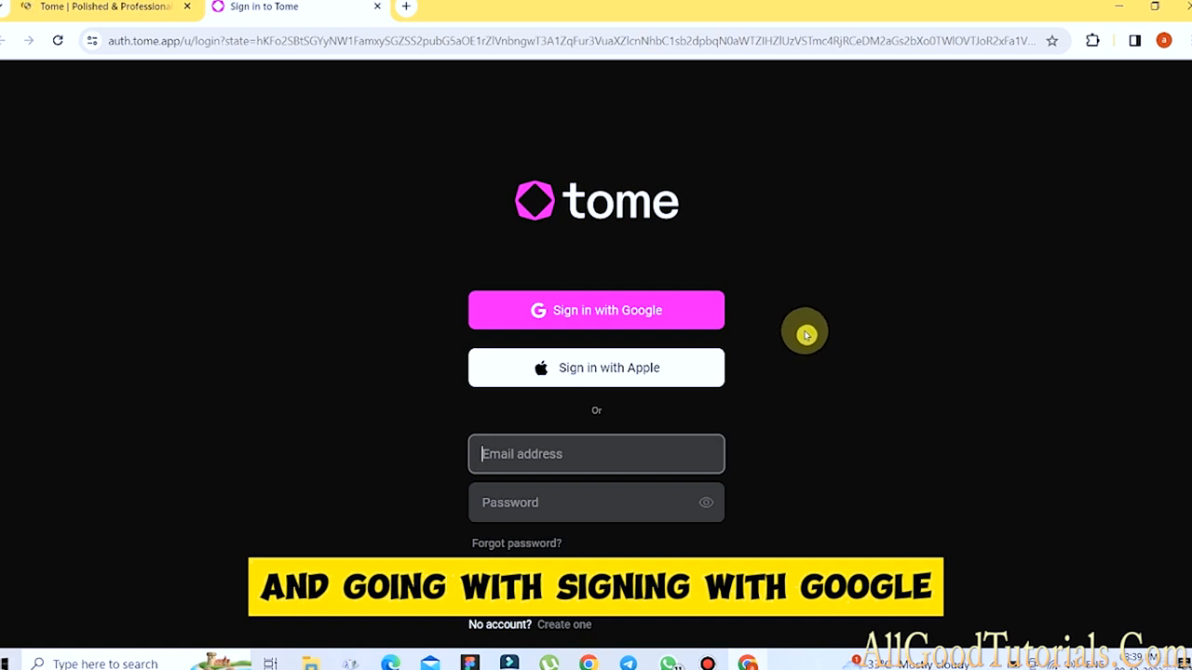
left_click(650, 310)
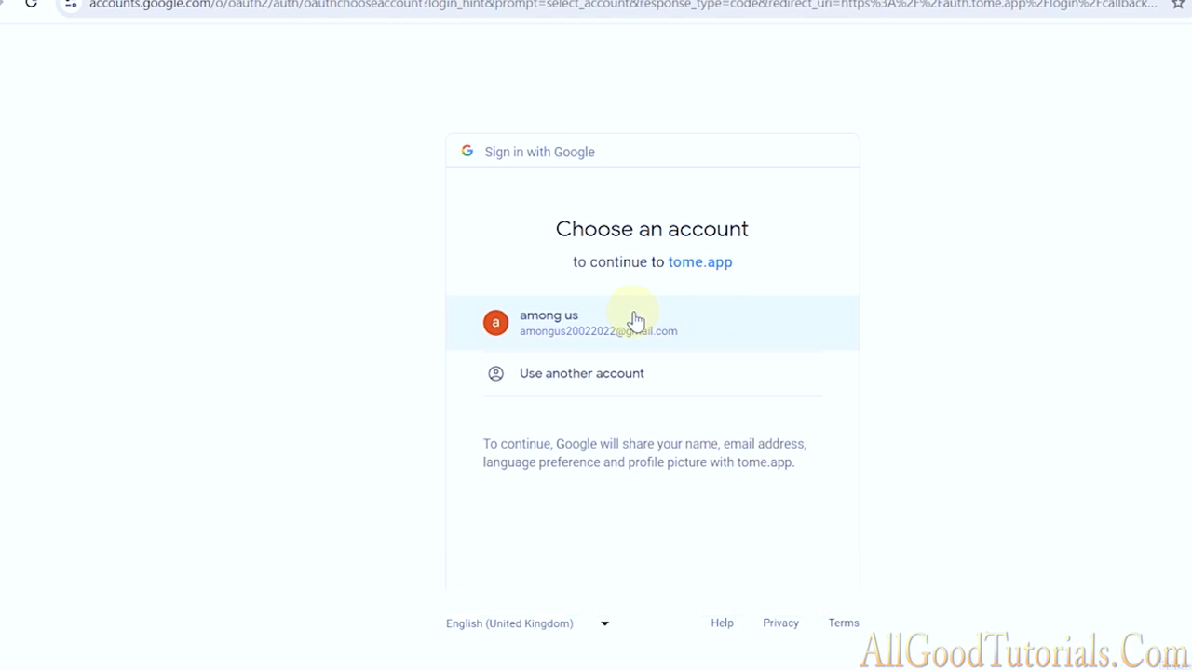
left_click(636, 320)
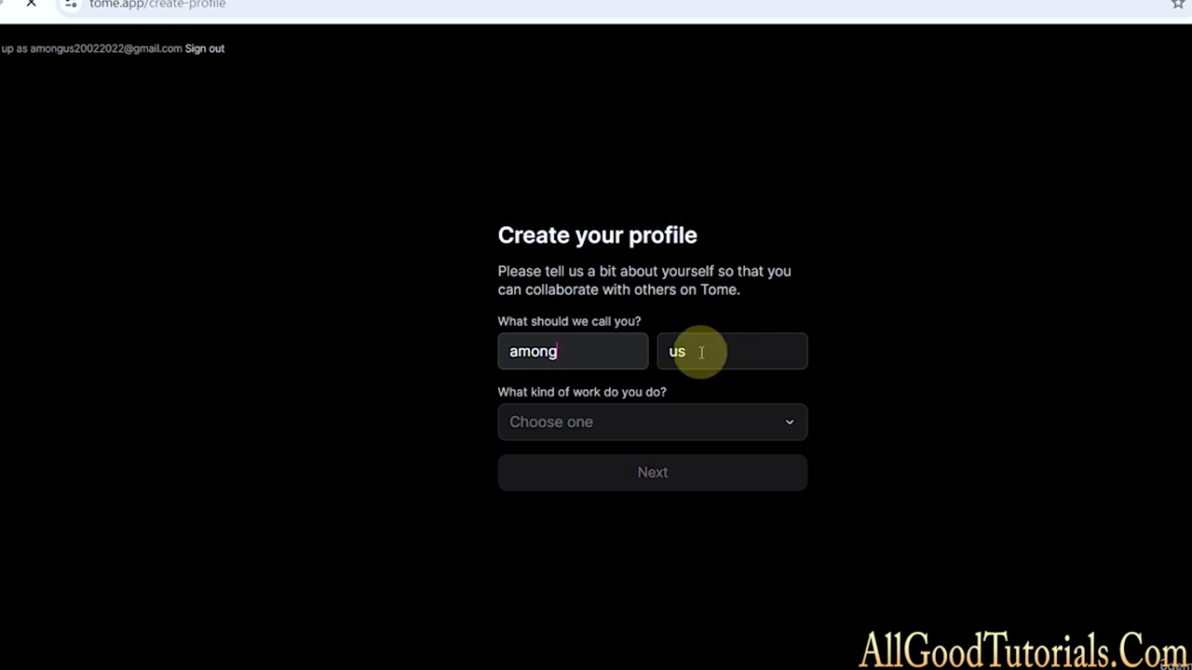
Set the kind of work to Student in the new Tome profile and submit the profile.
left_click(581, 433)
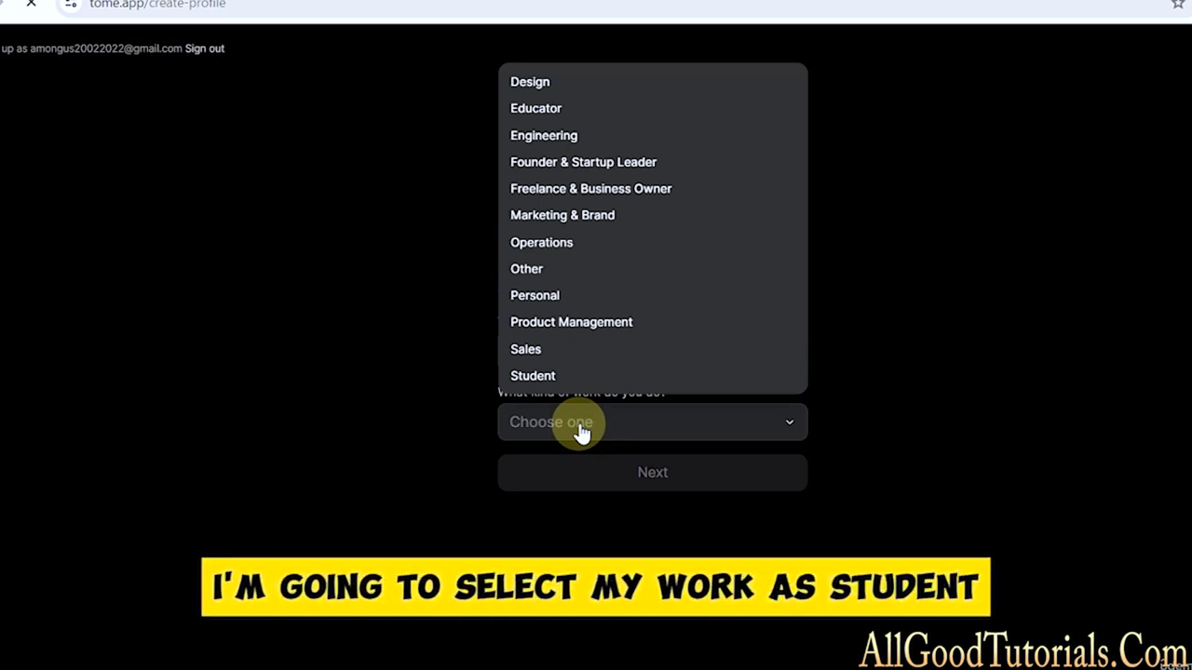
left_click(550, 378)
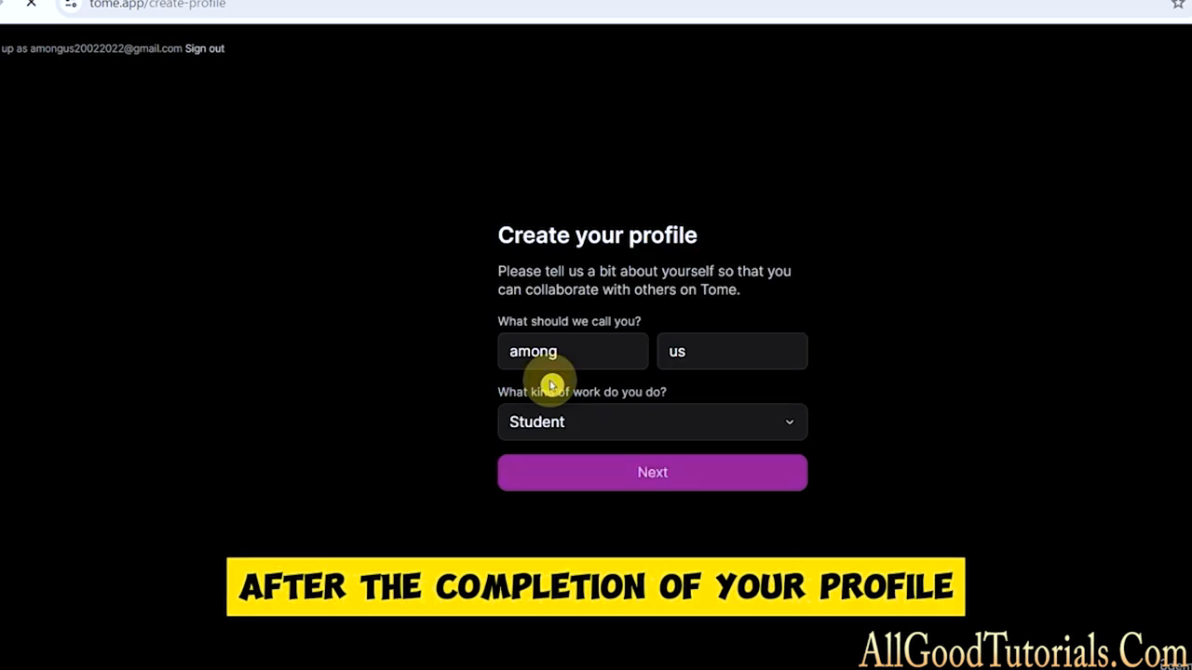
left_click(646, 471)
left_click(649, 475)
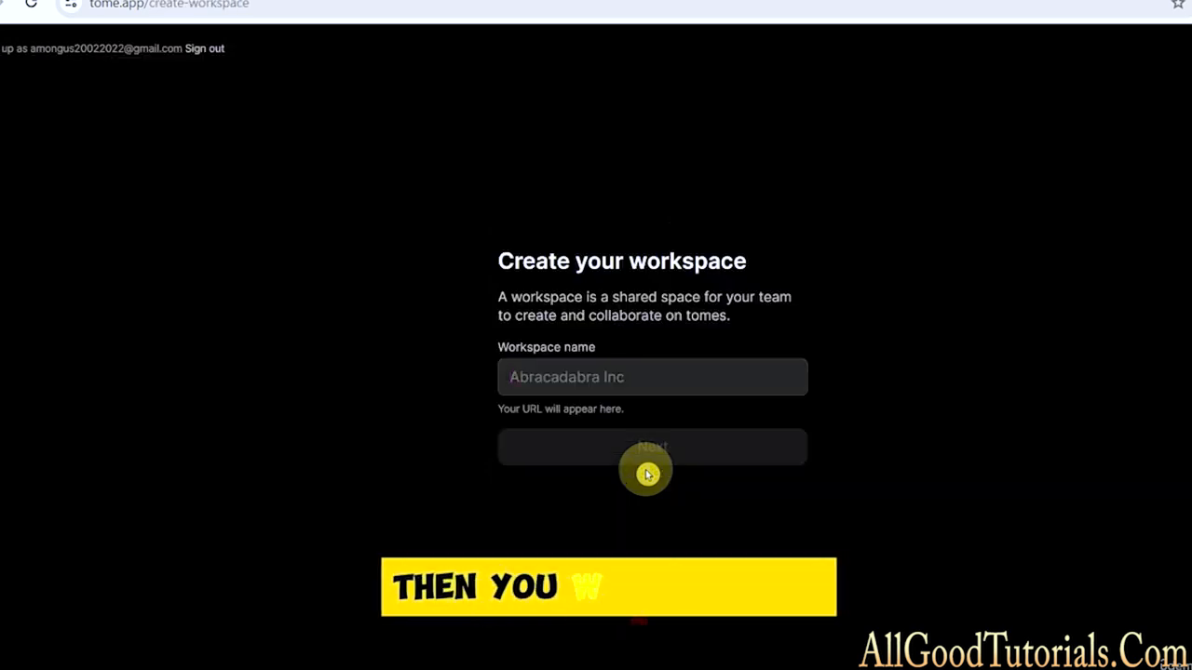
Create a Tome workspace named FIRST PPT.
left_click(587, 376)
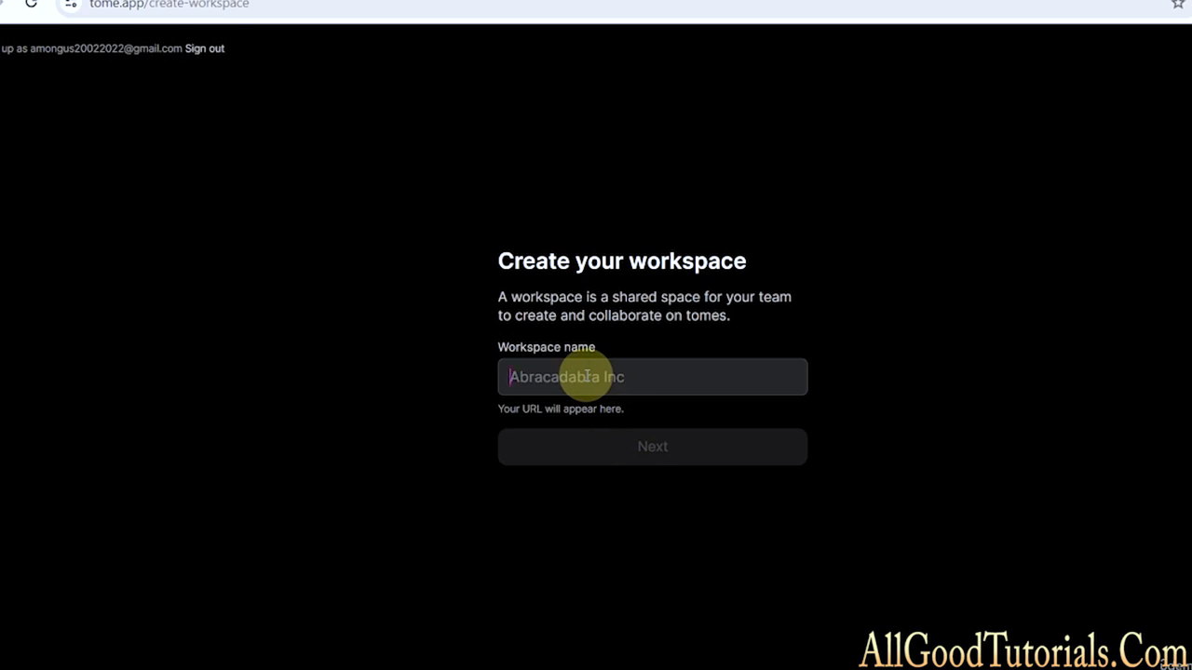
type("FIRST P")
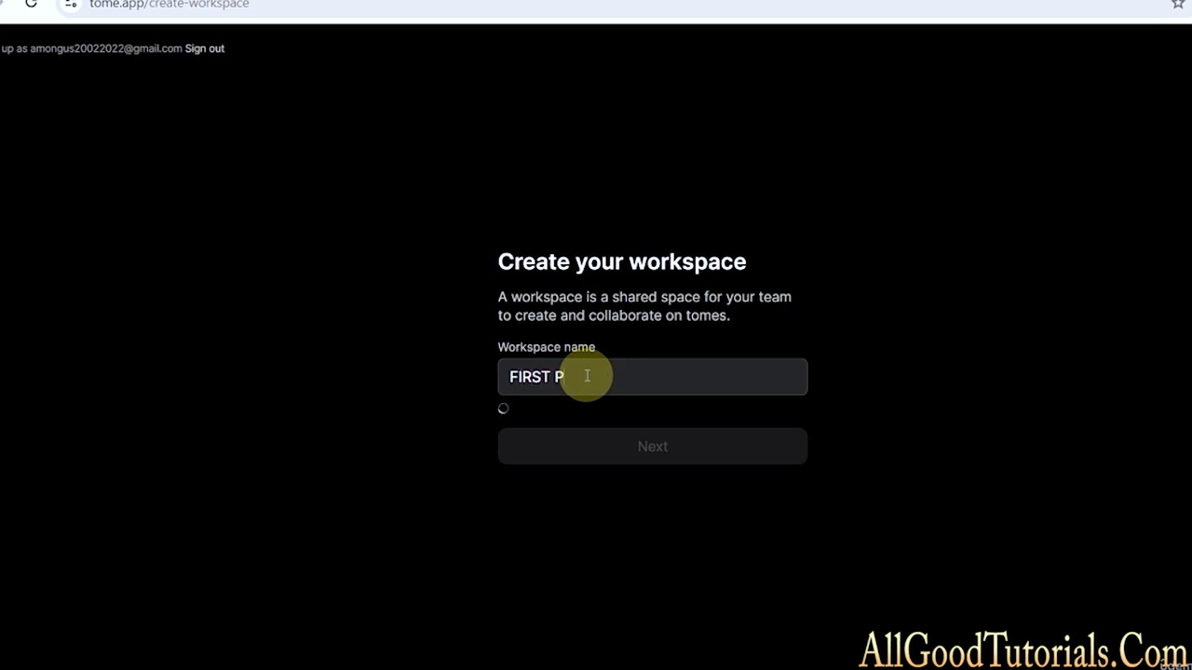
type("PT")
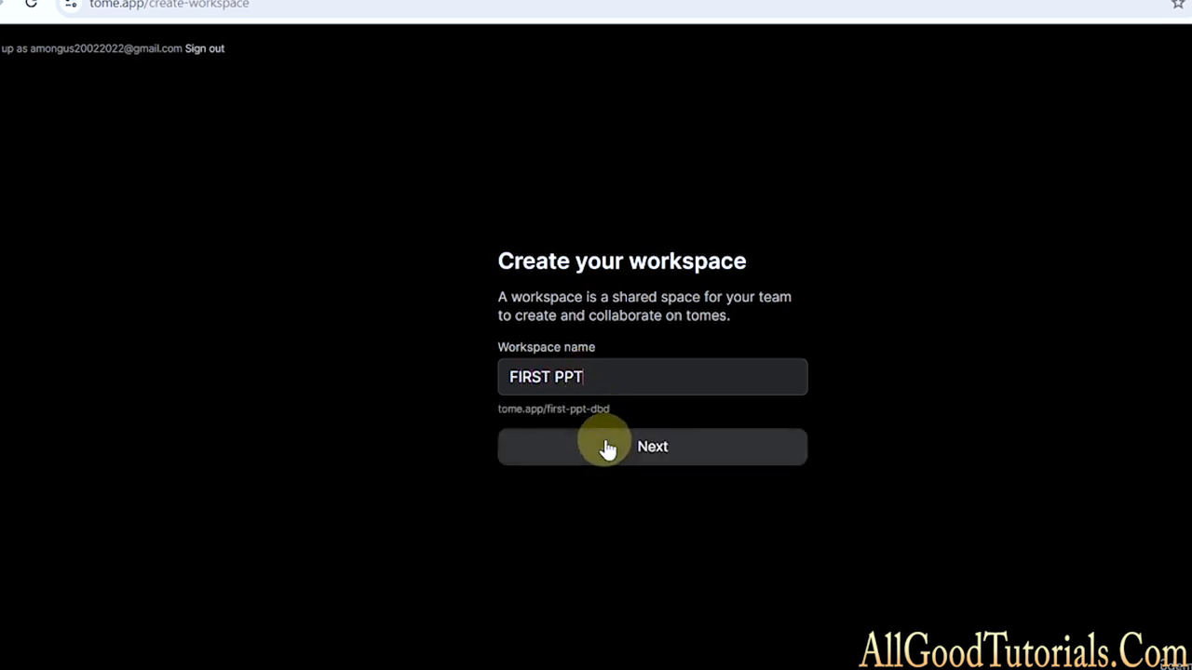
left_click(627, 448)
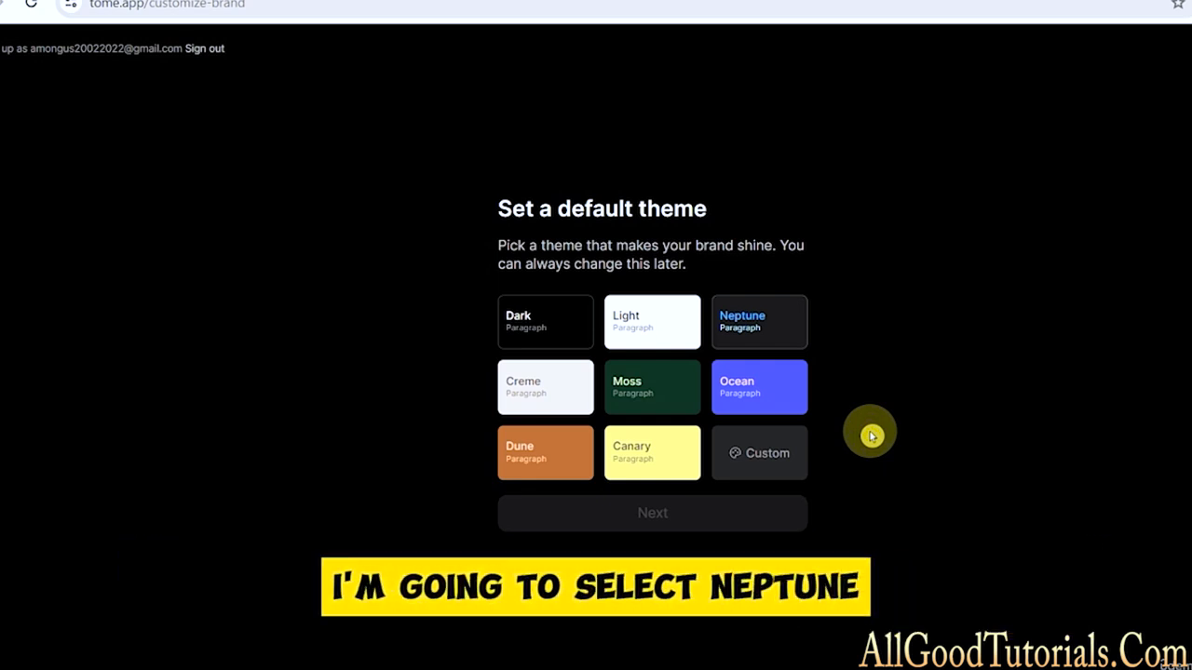
Set Neptune as the workspace's default theme and continue with the free Basic plan.
left_click(747, 335)
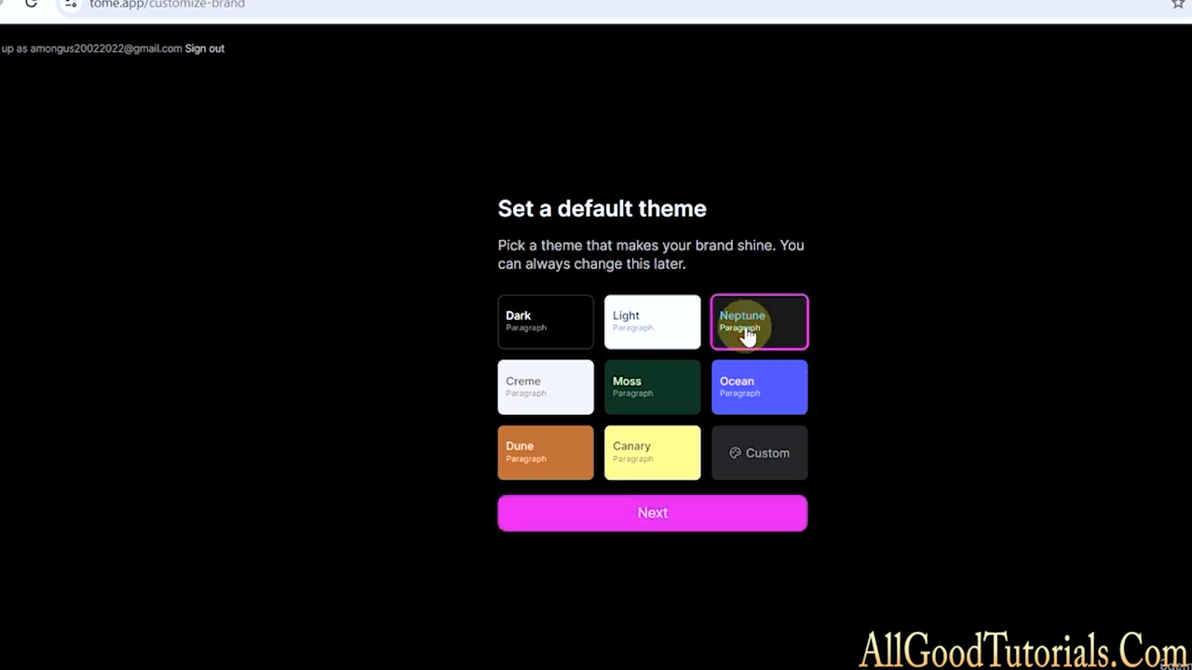
left_click(631, 526)
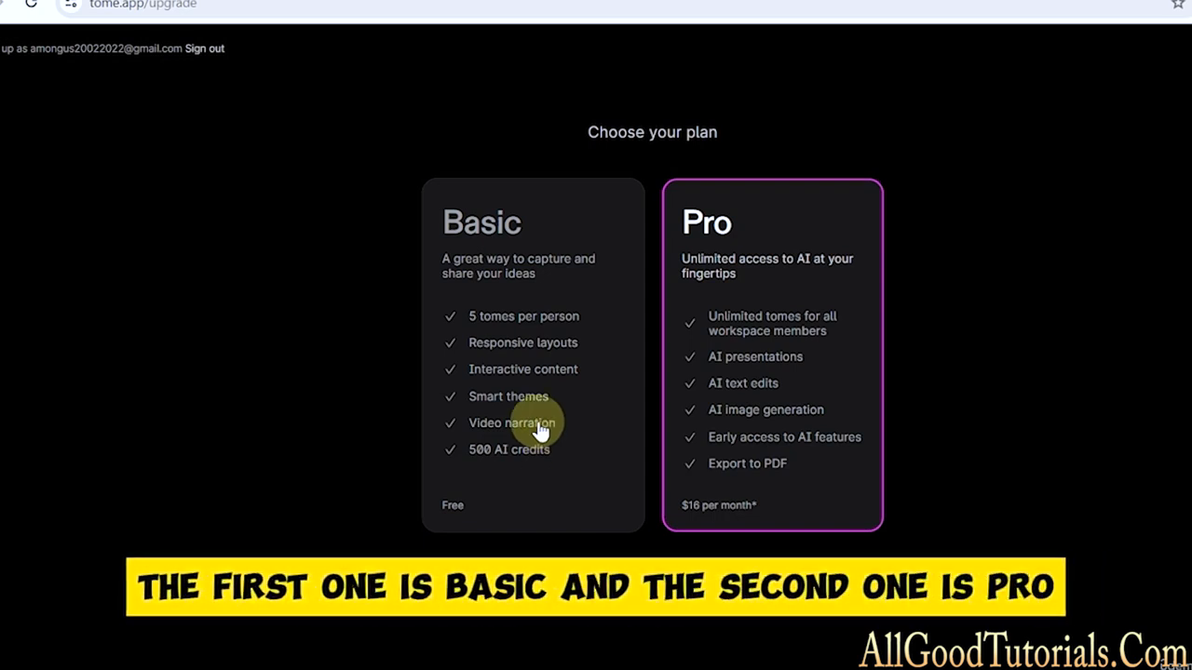
left_click(507, 461)
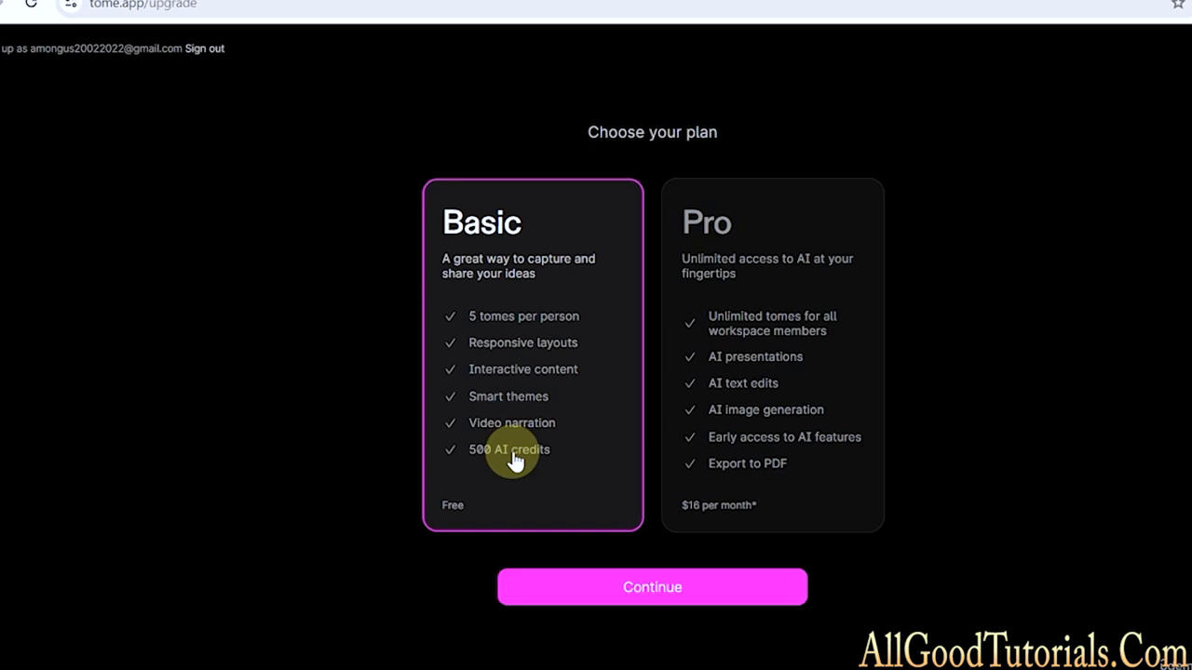
left_click(652, 587)
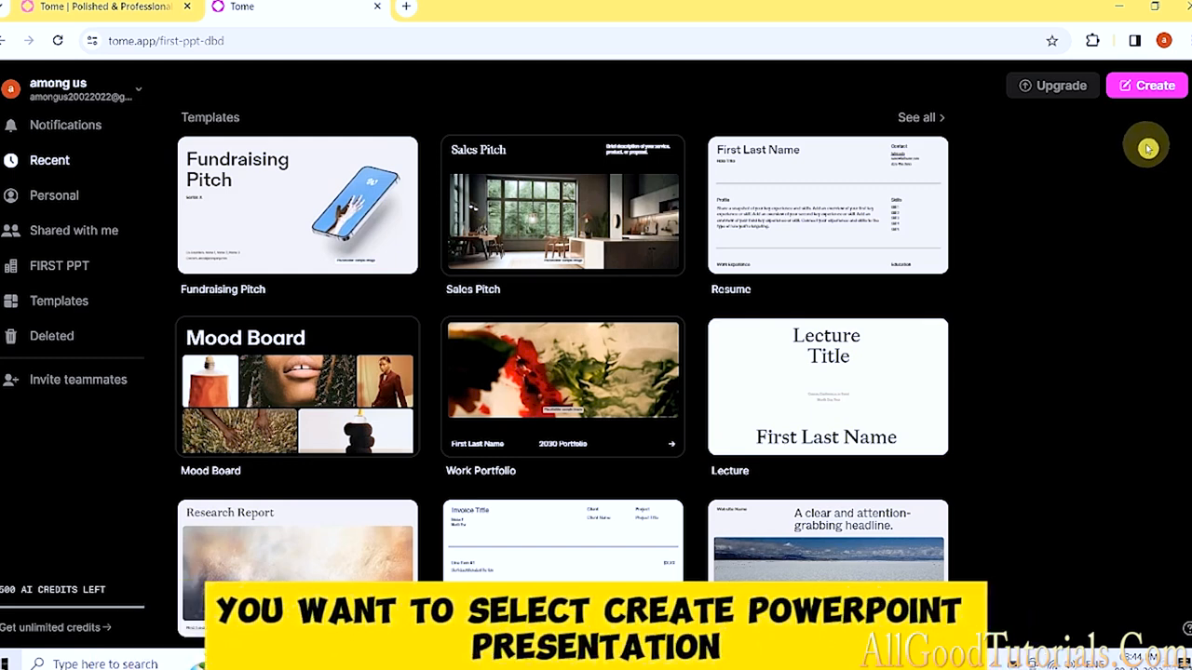
Start a new presentation with AI and copy the topic line about video games from ppt.txt in Notepad.
left_click(1153, 94)
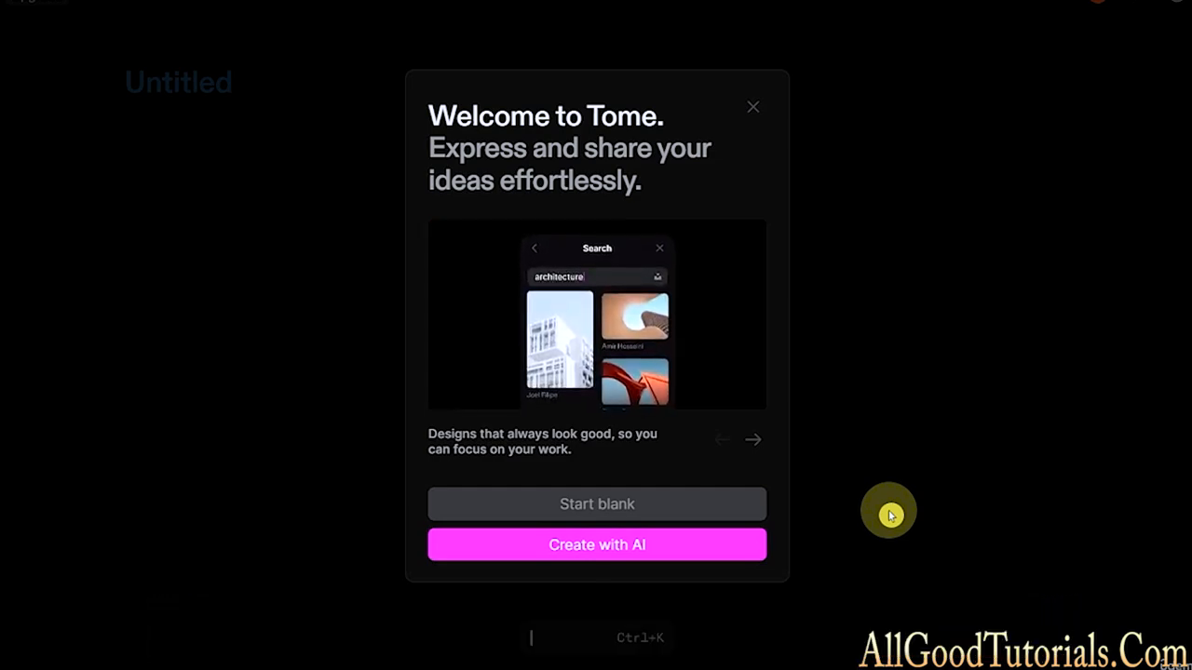
left_click(639, 547)
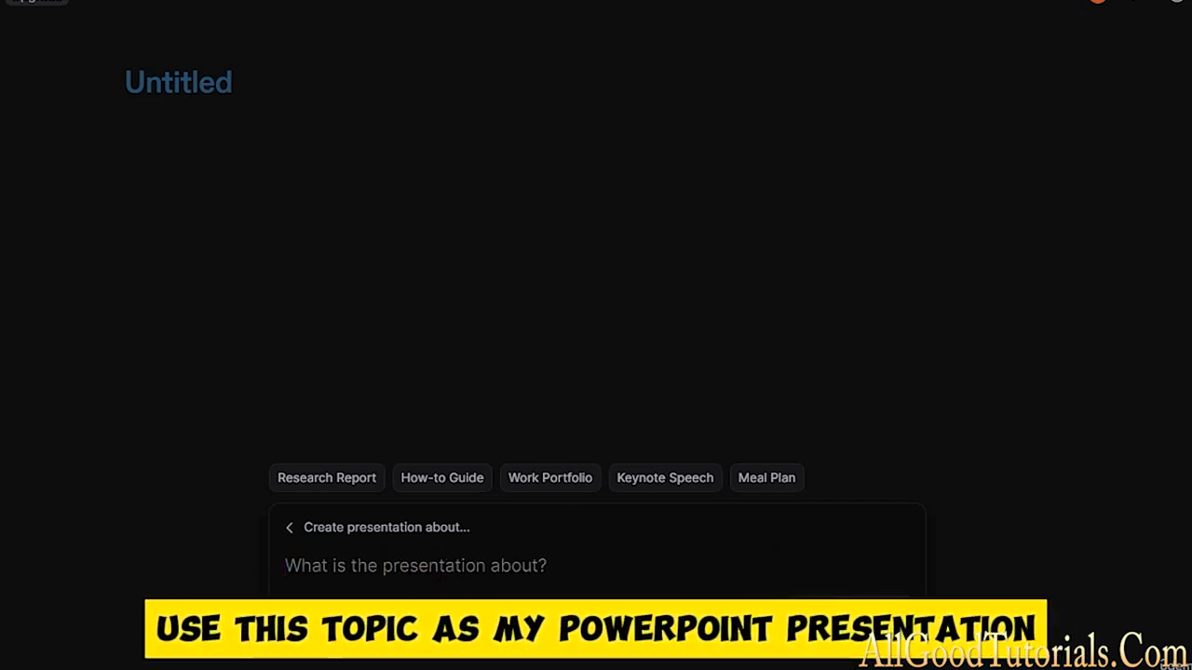
key("alt+Tab")
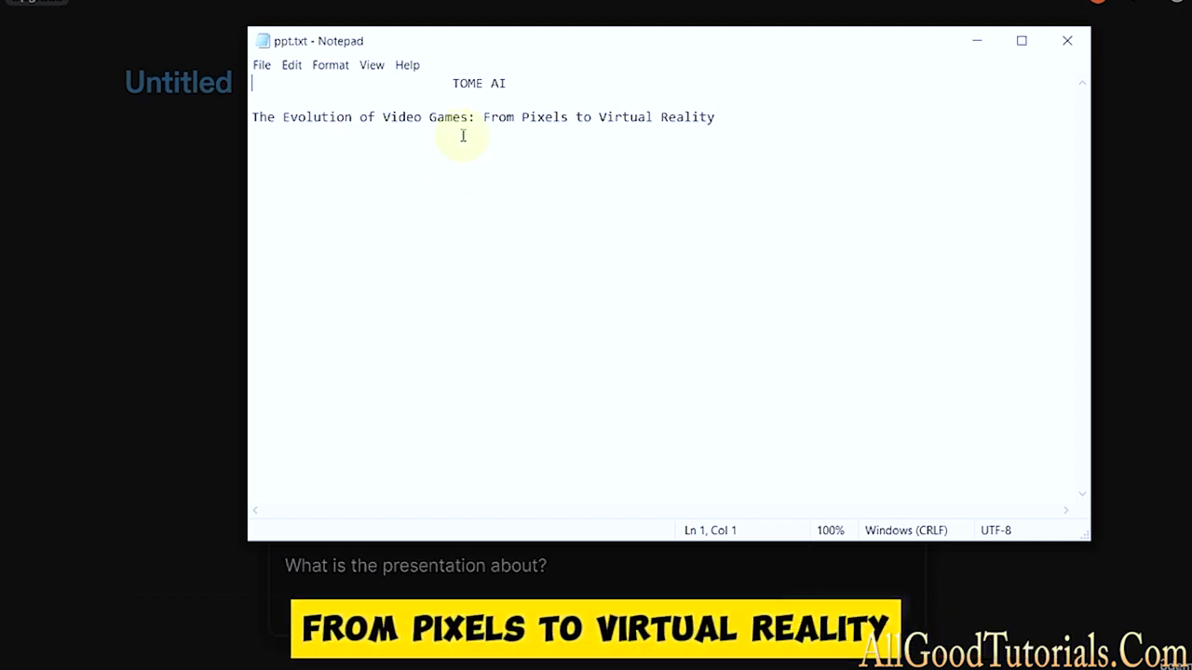
left_click(724, 120)
left_click_drag(724, 120, 252, 97)
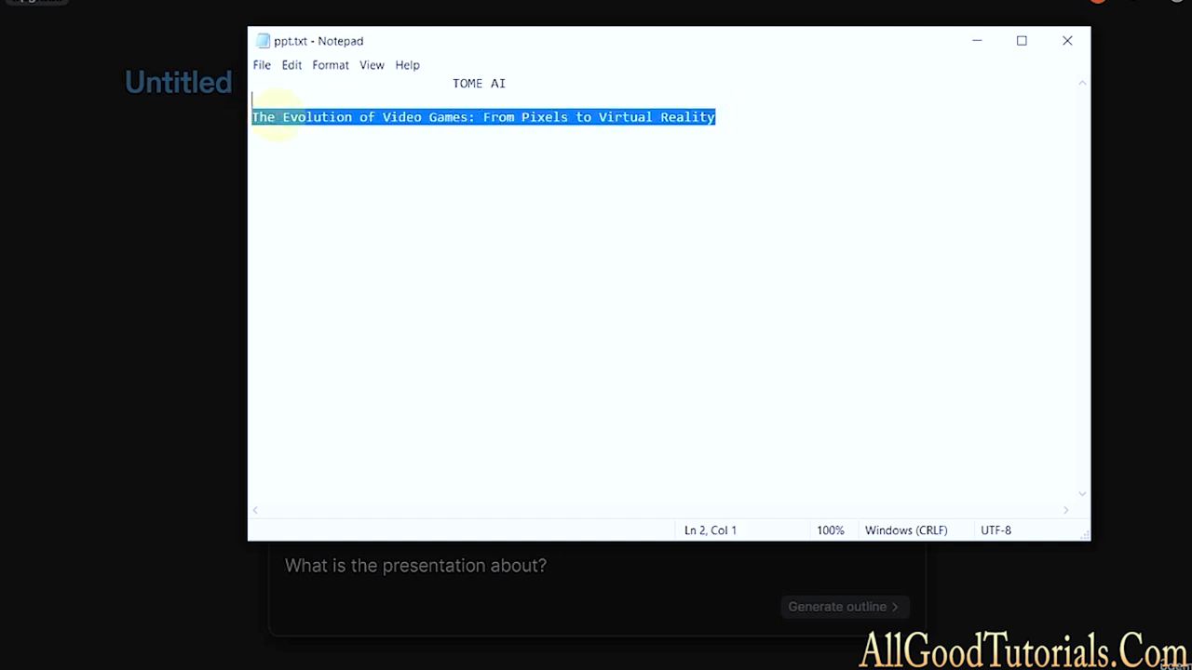
right_click(281, 119)
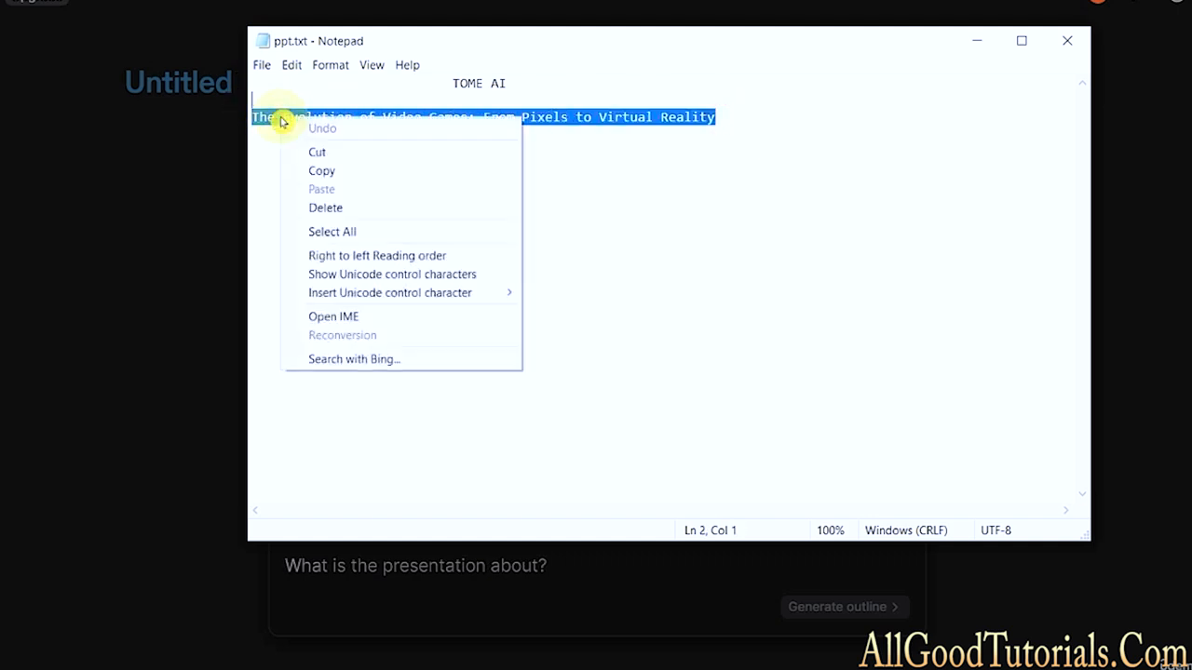
left_click(319, 171)
Set the presentation topic to "The Evolution of Video Games: From Pixels to Virtual Reality" and generate its outline.
left_click(407, 577)
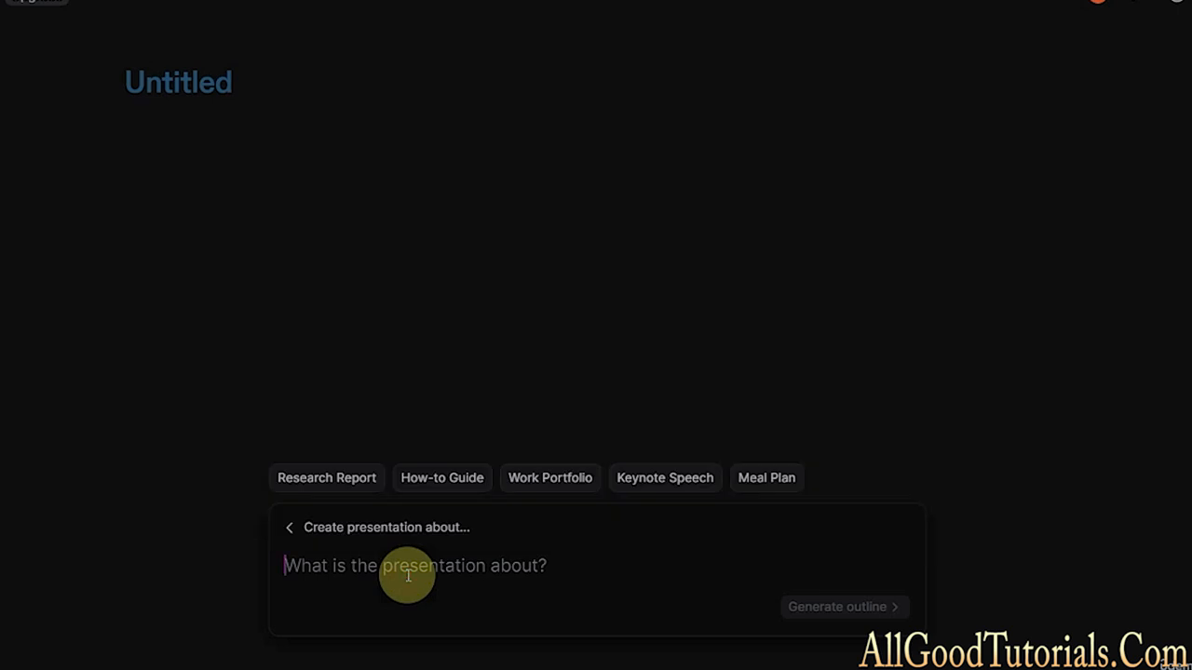
key("ctrl+v")
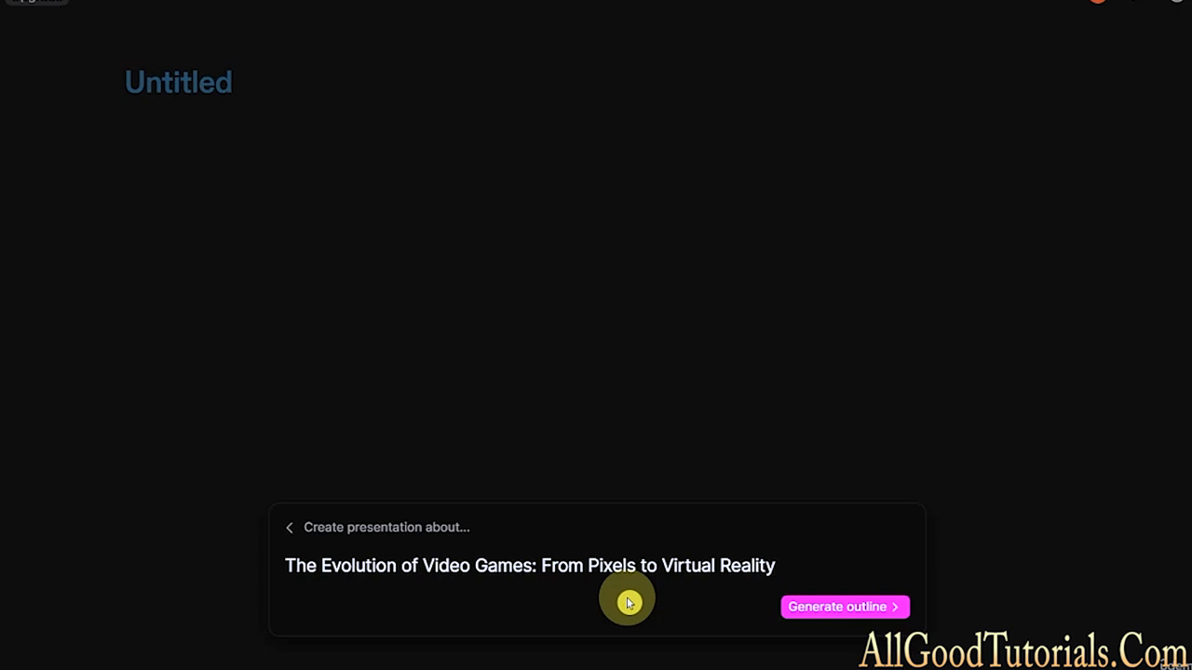
left_click(826, 615)
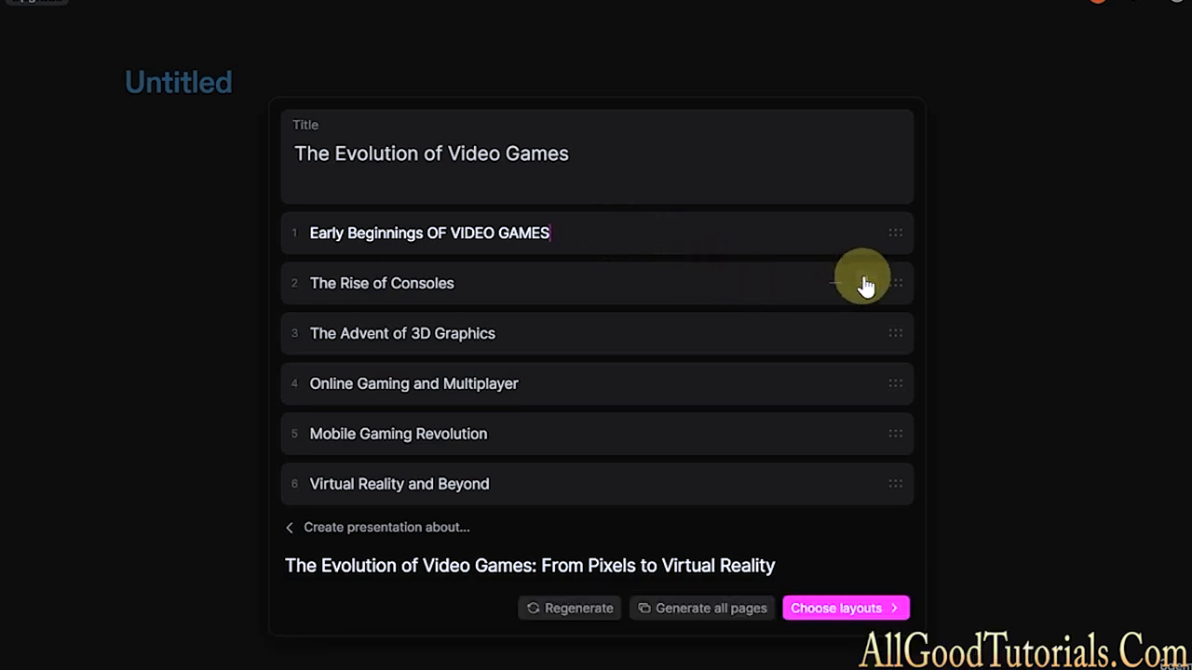
Add an outline item reading "BENEFITS O VIDEO GAMES" directly after "The Rise of Consoles".
left_click(866, 285)
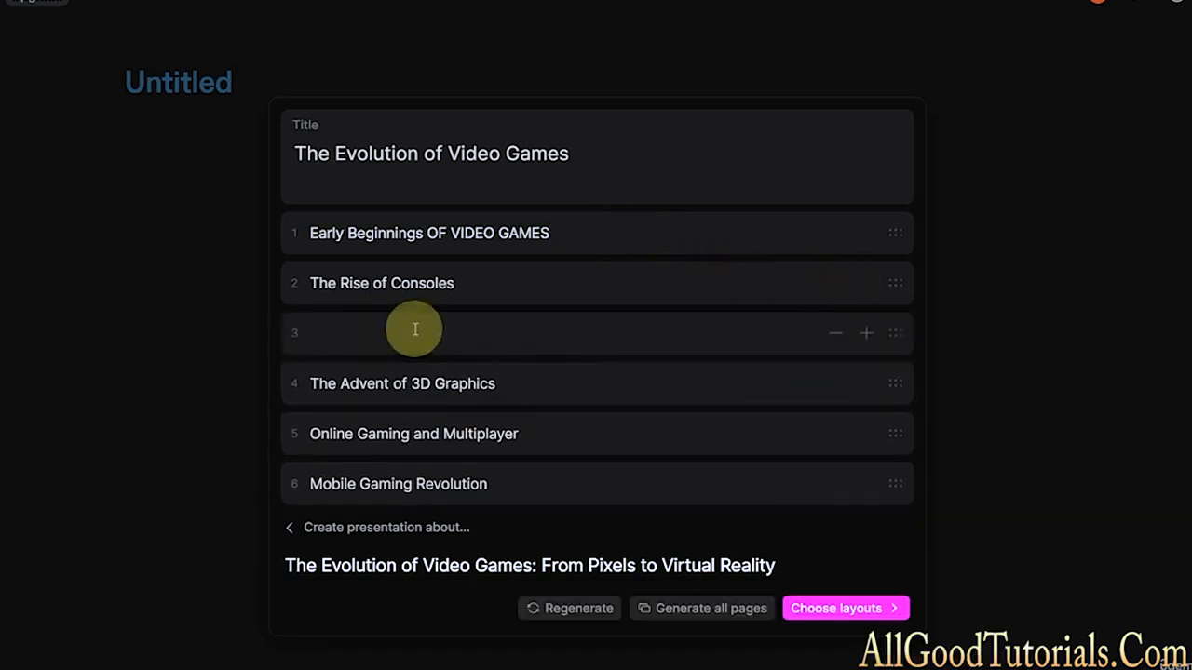
type("BENEFITS")
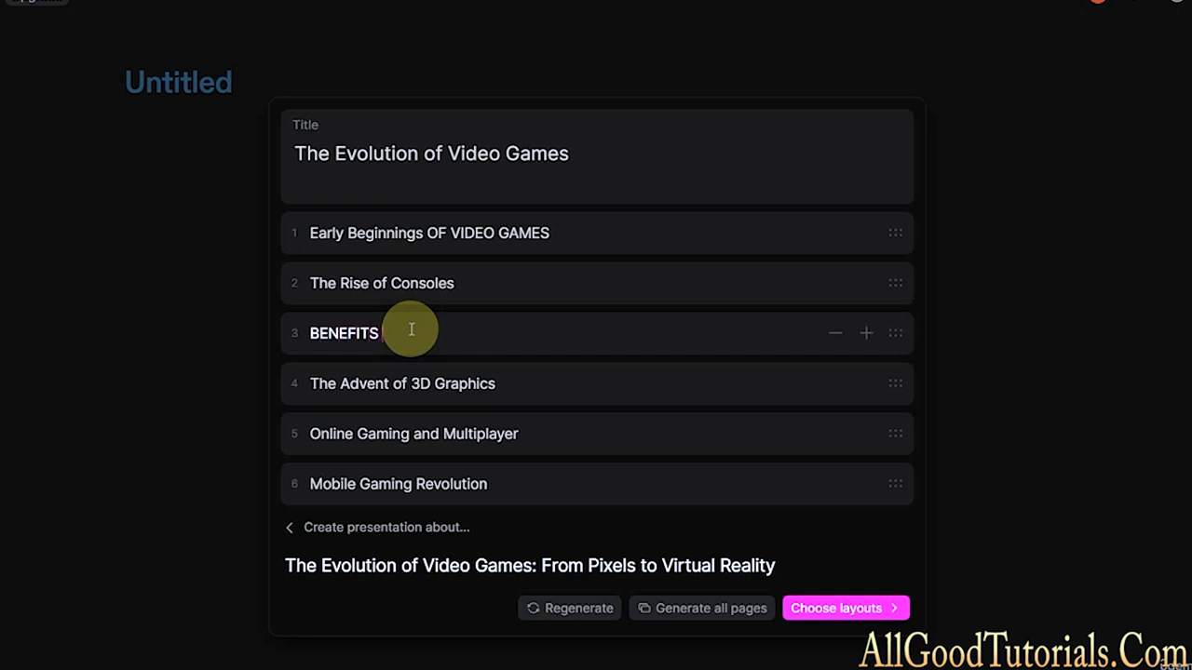
type(" O VIDEO GAMES")
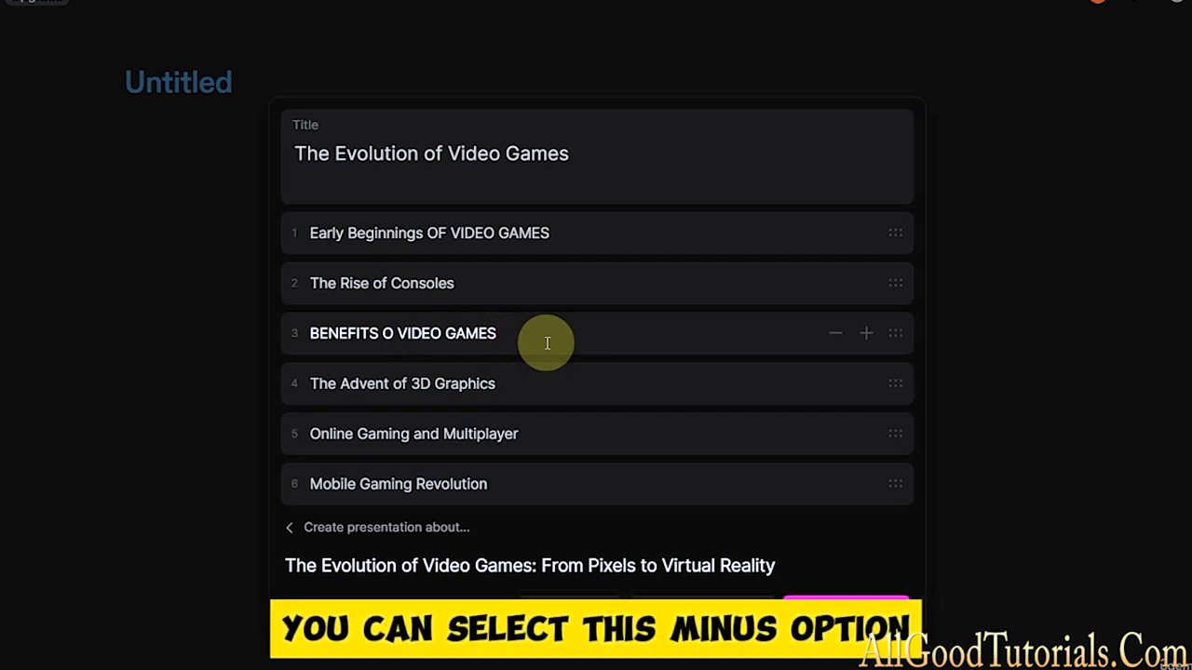
Remove "The Rise of Consoles" from the outline and correct the benefits item to "BENEFITS OF VIDEO GAMES".
left_click(836, 284)
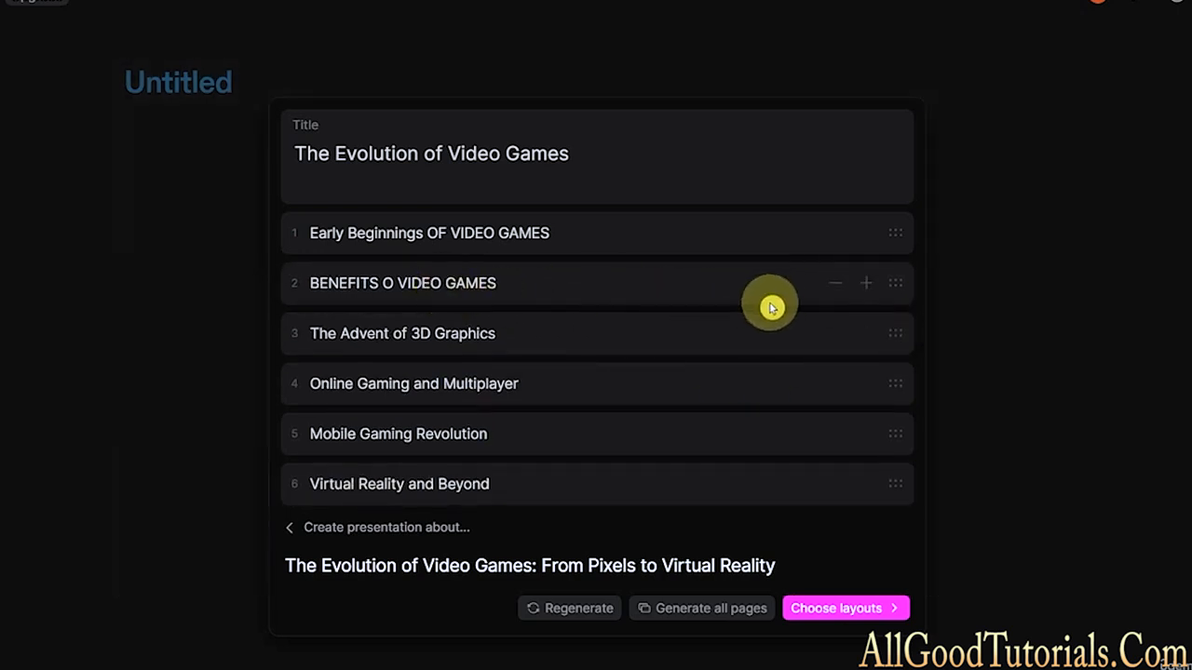
left_click(392, 284)
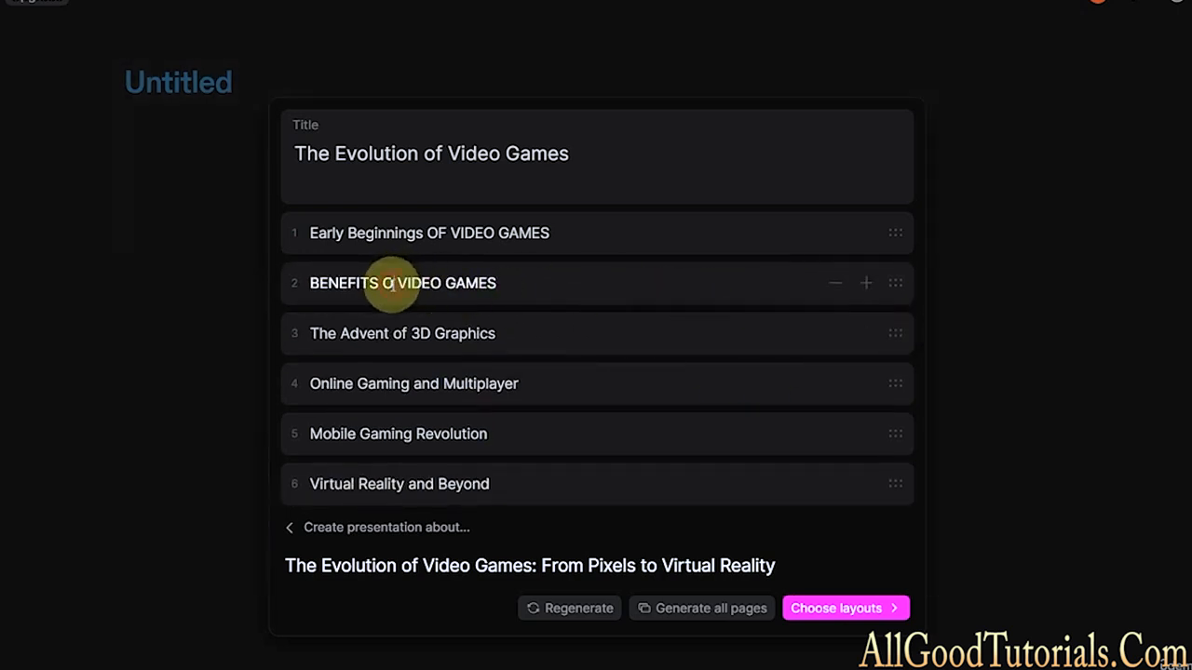
type("F")
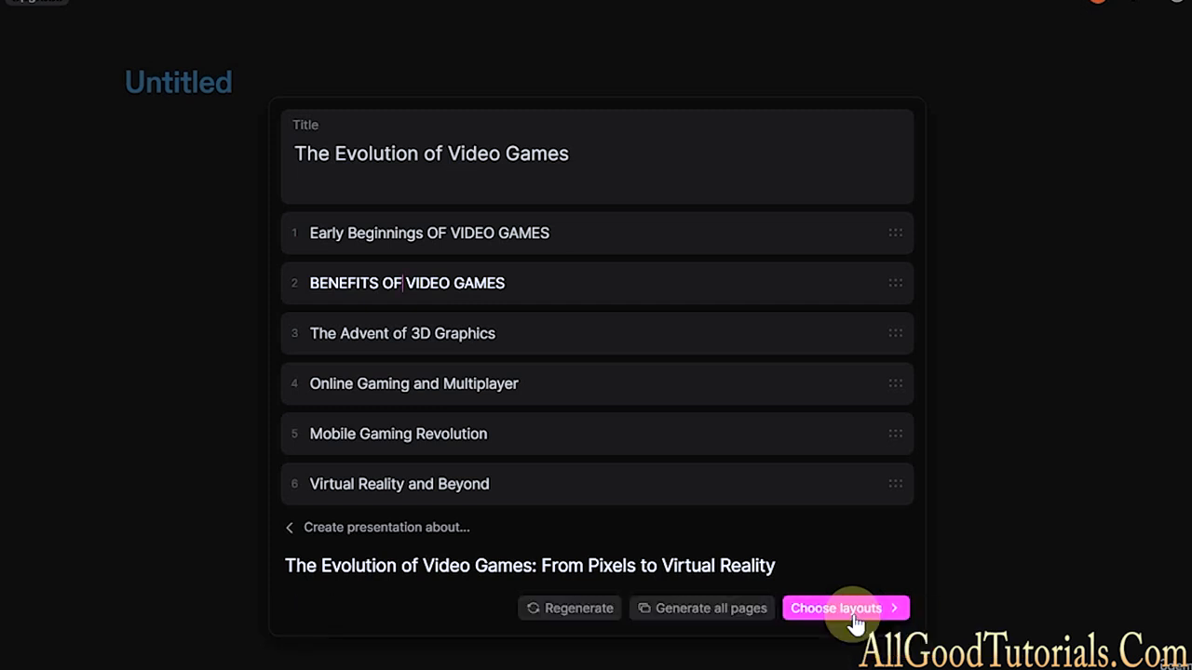
Proceed to the layouts, choose the title layout with the game controller image, and generate all pages.
left_click(854, 618)
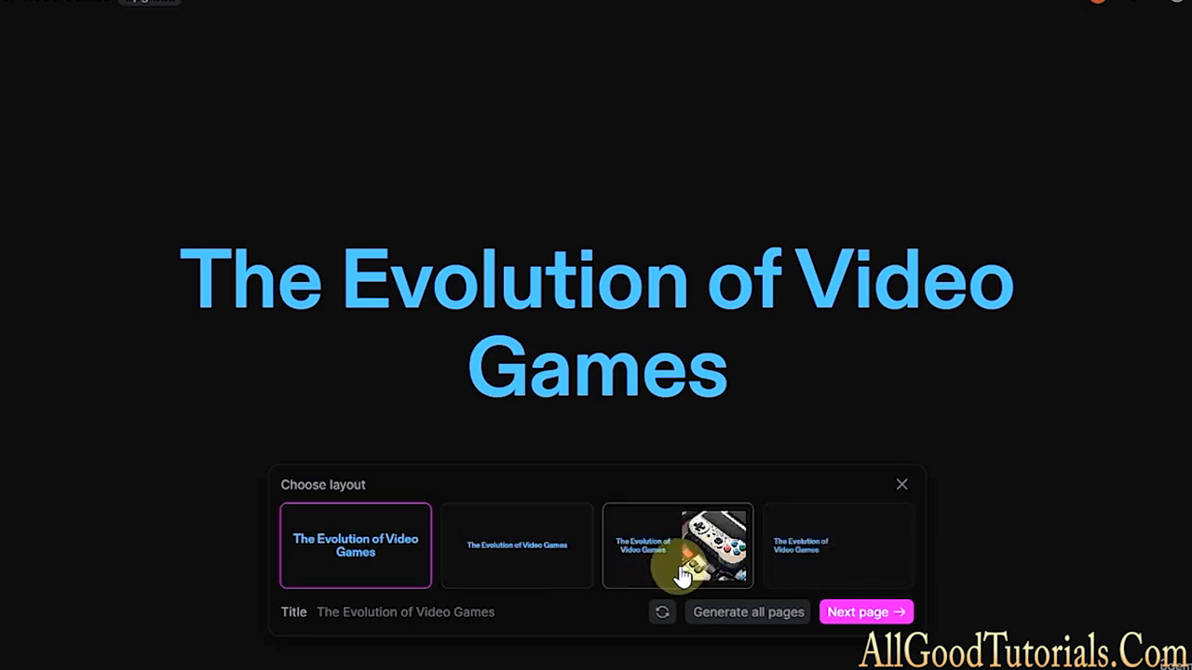
left_click(682, 575)
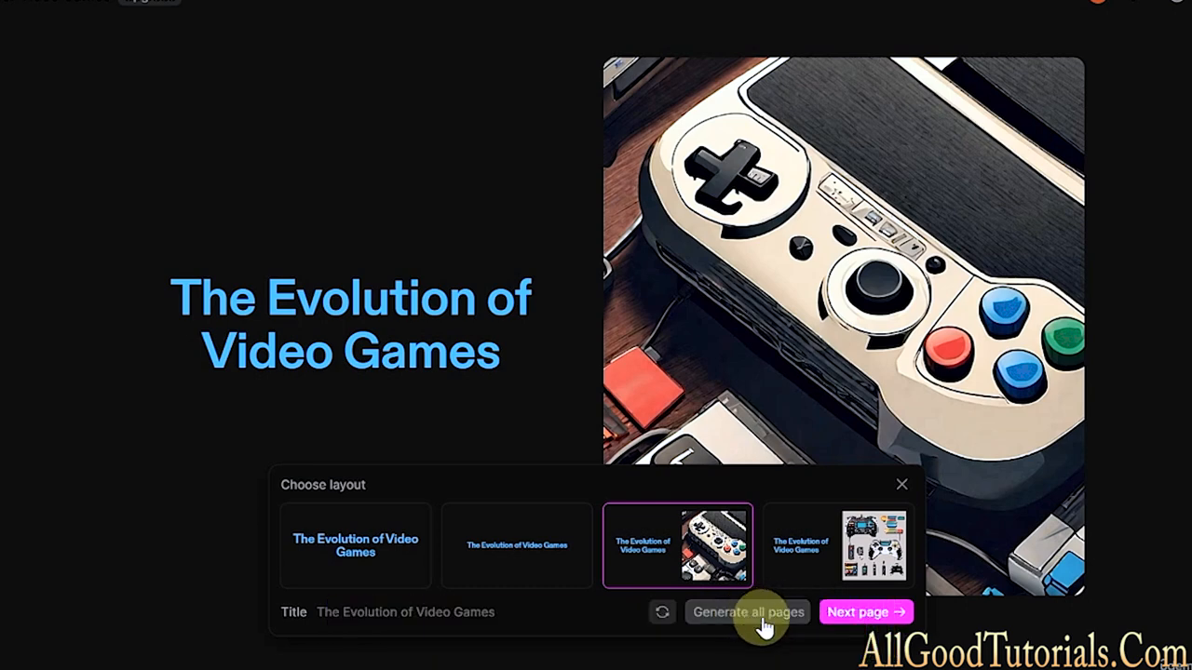
left_click(784, 619)
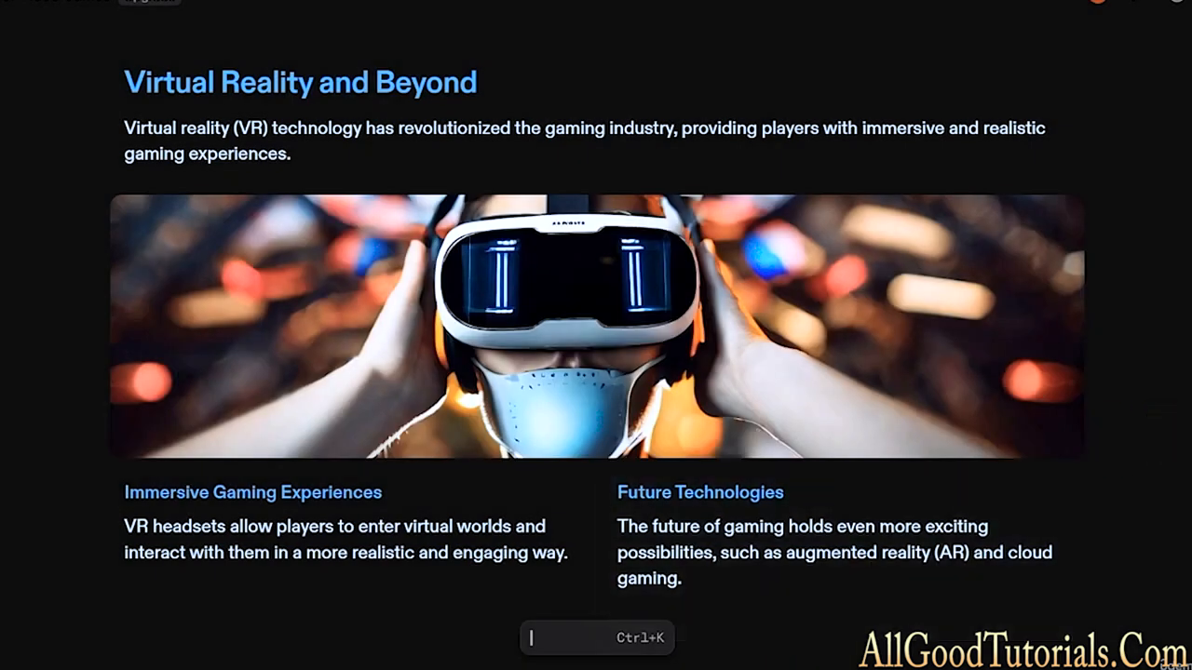
Review the generated slides from the title page through to Virtual Reality and Beyond.
scroll(1173, 421, "up", 1)
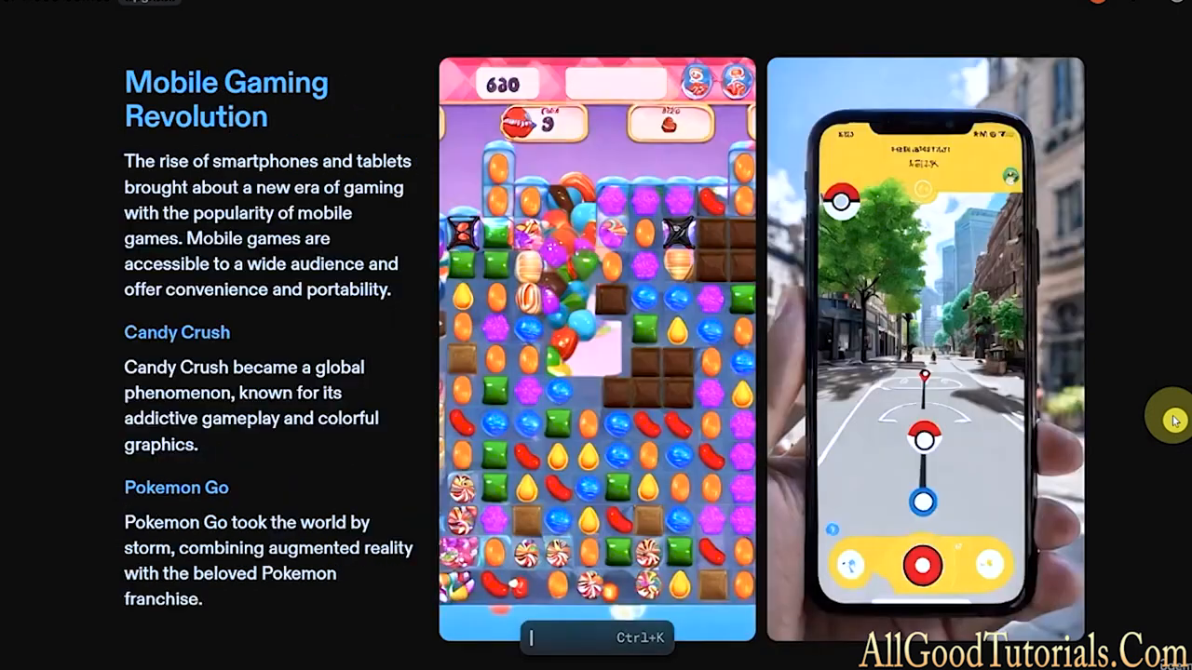
scroll(1173, 421, "up", 1)
scroll(1175, 421, "up", 1)
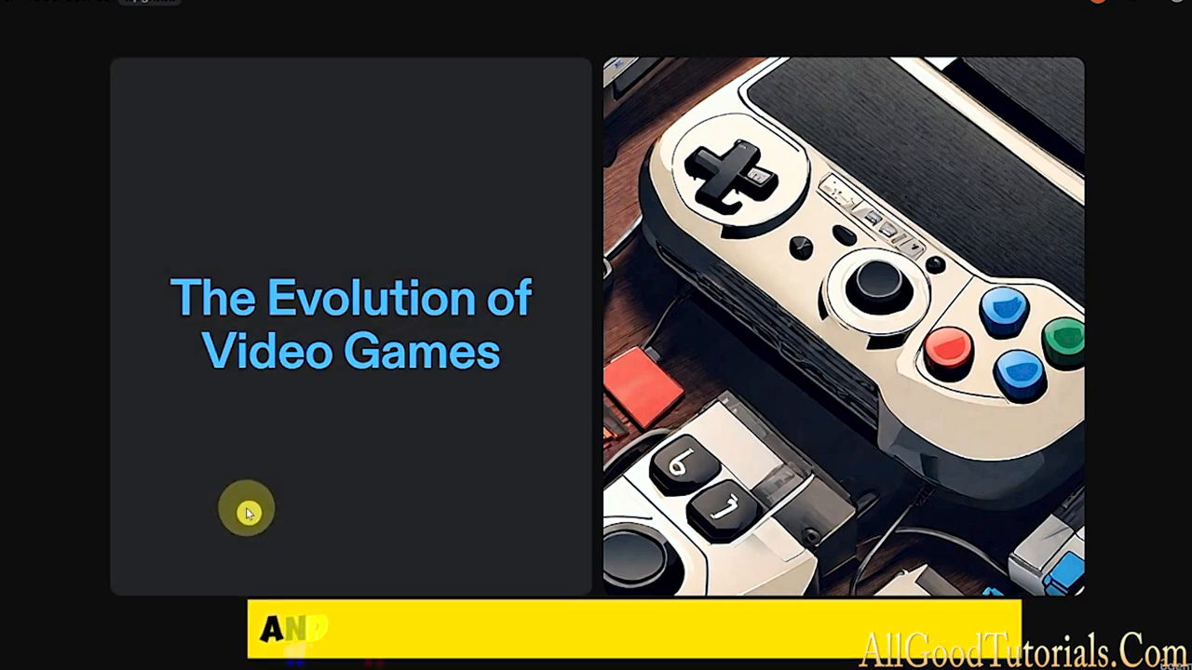
scroll(246, 513, "down", 1)
scroll(247, 513, "down", 1)
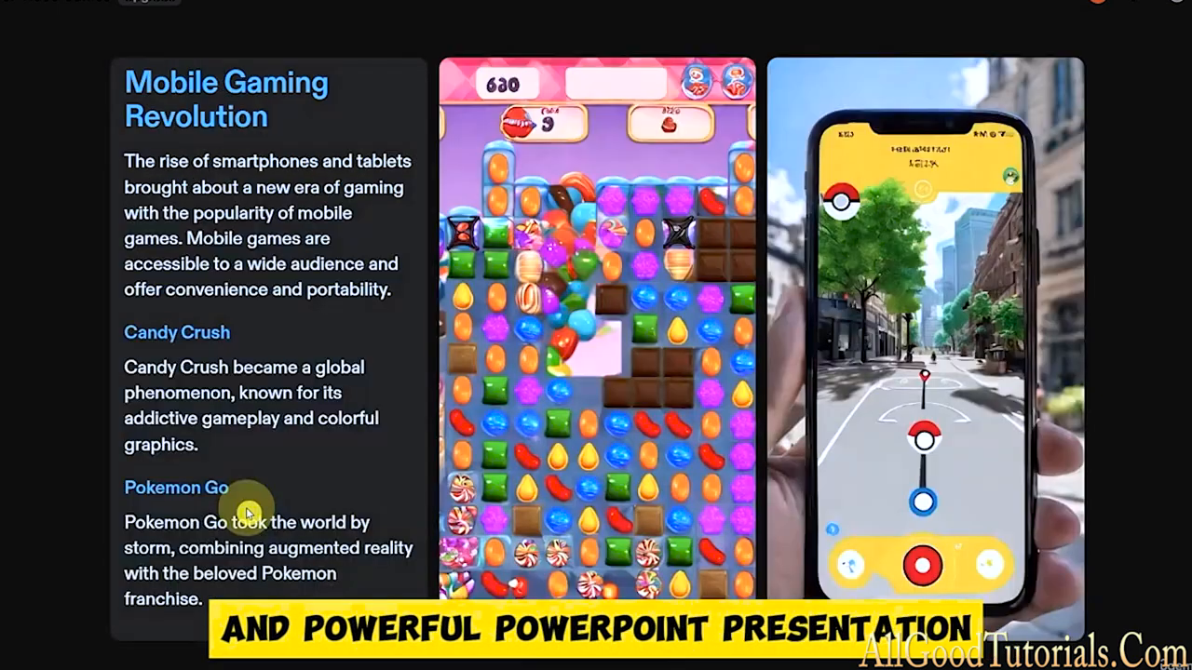
scroll(247, 513, "down", 1)
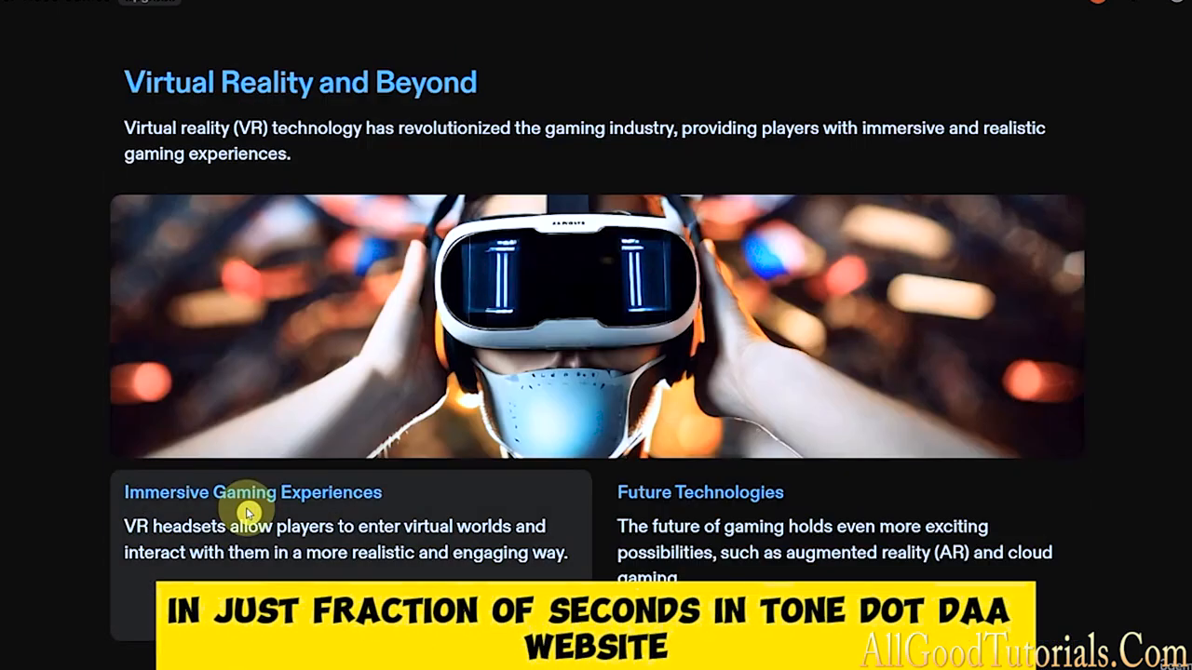
scroll(247, 513, "up", 1)
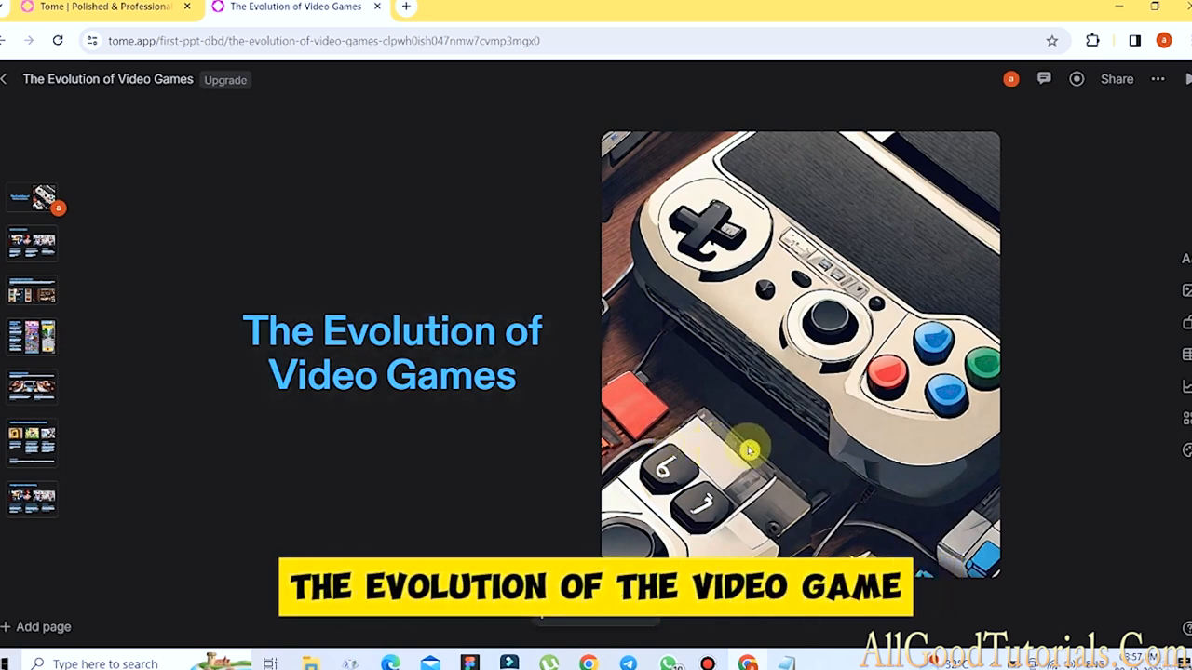
scroll(750, 451, "down", 2)
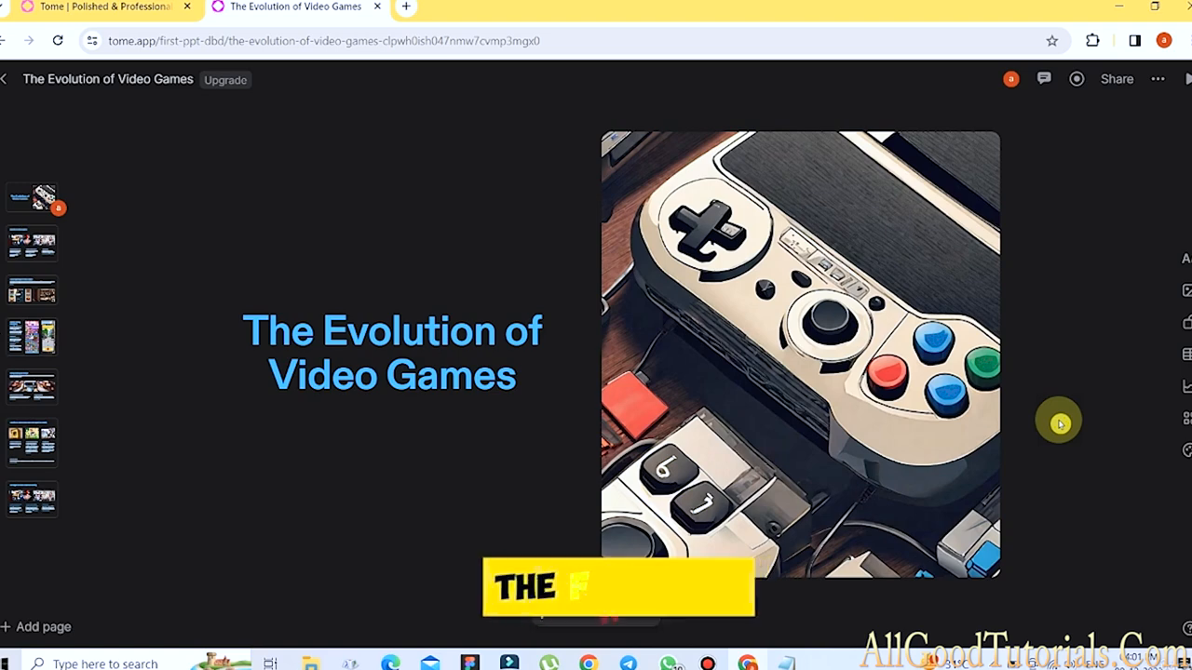
Rewrite the word "Games" in the first slide's title in capitals as "GAMES".
left_click(433, 375)
left_click(517, 377)
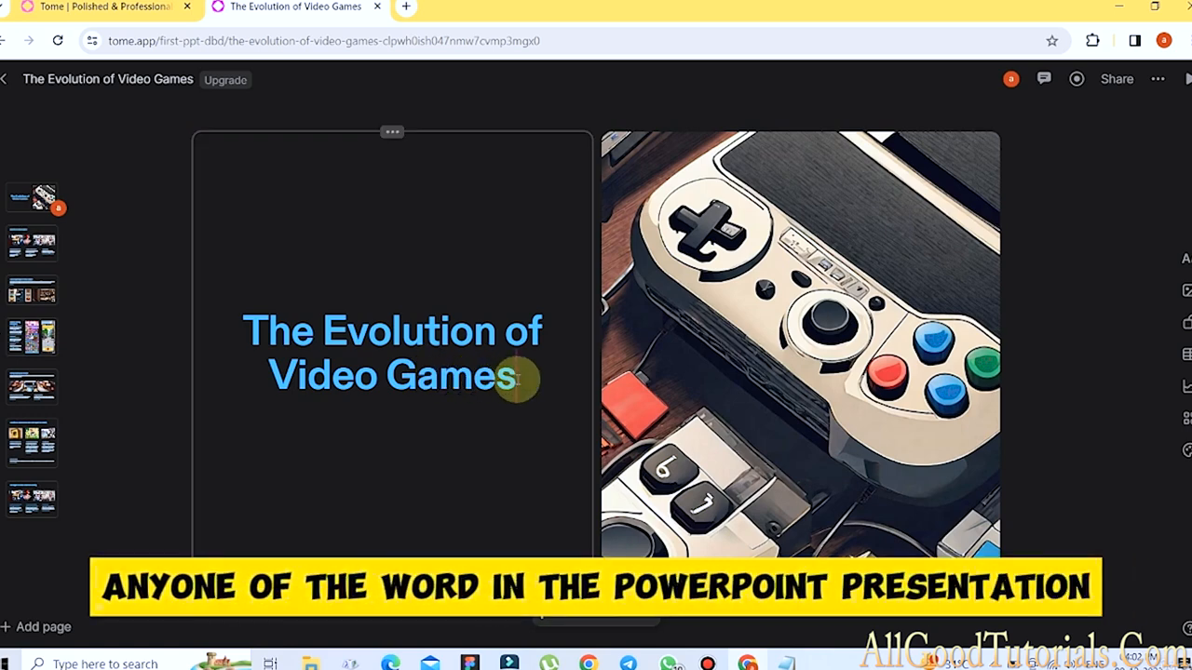
key("BackSpace")
key("BackSpace")
key("BackSpace")
key("BackSpace")
key("BackSpace")
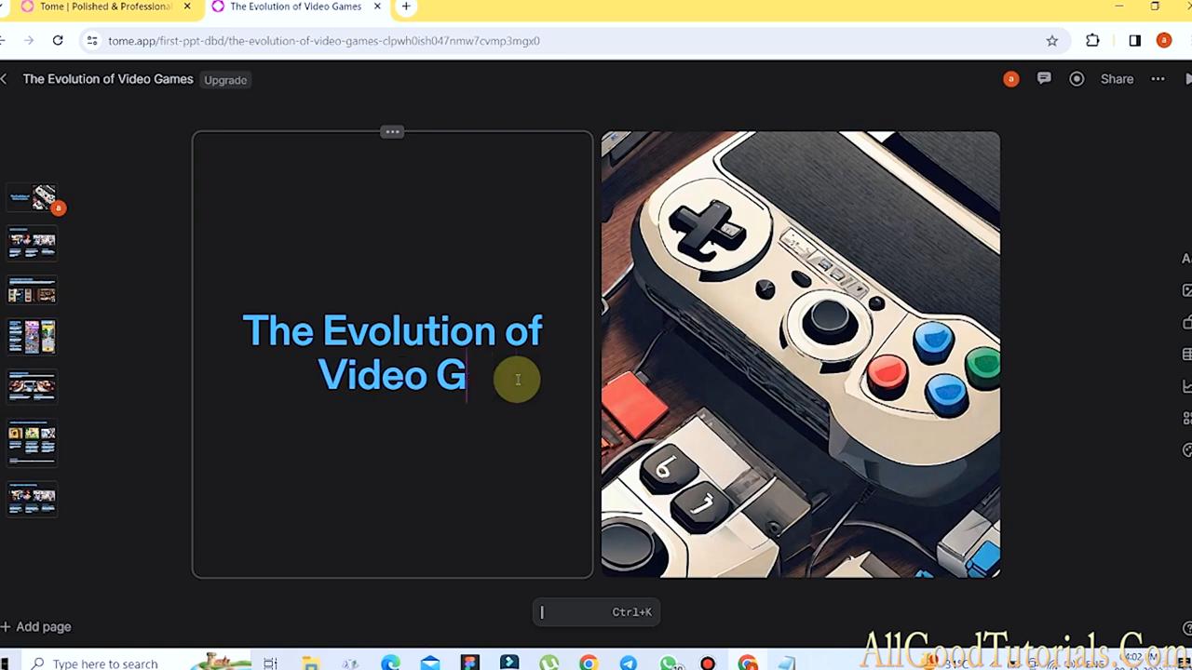
type("GAMES")
Try yellow as the text color of the whole slide title and set it to purple instead.
key("ctrl+a")
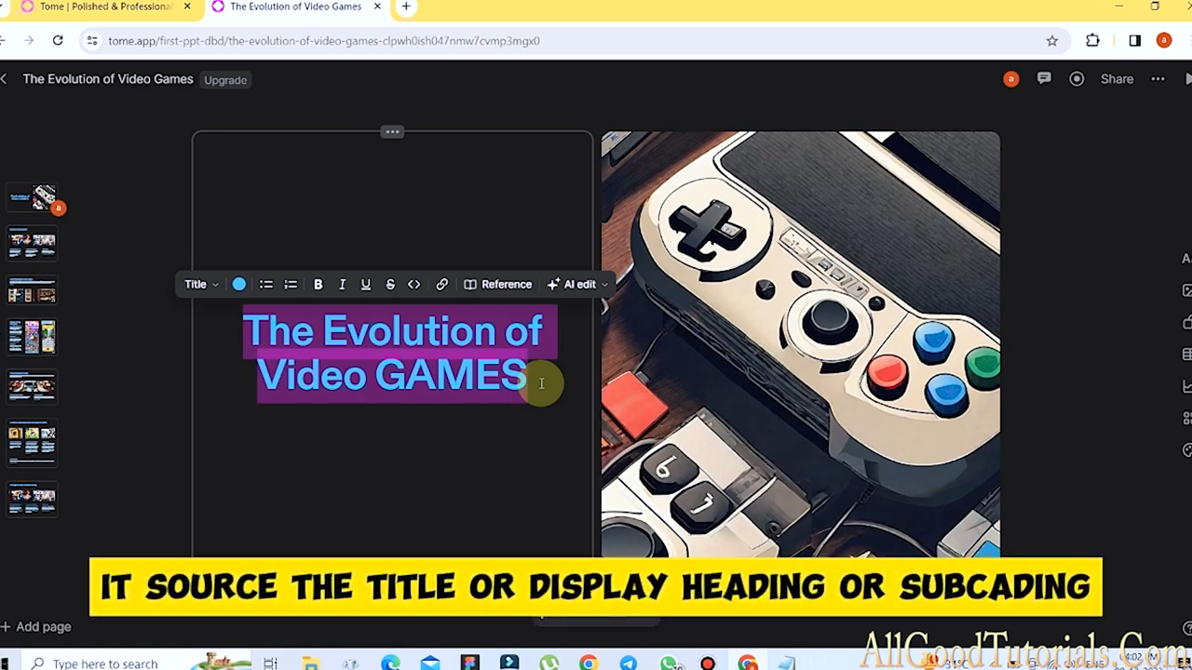
left_click(197, 292)
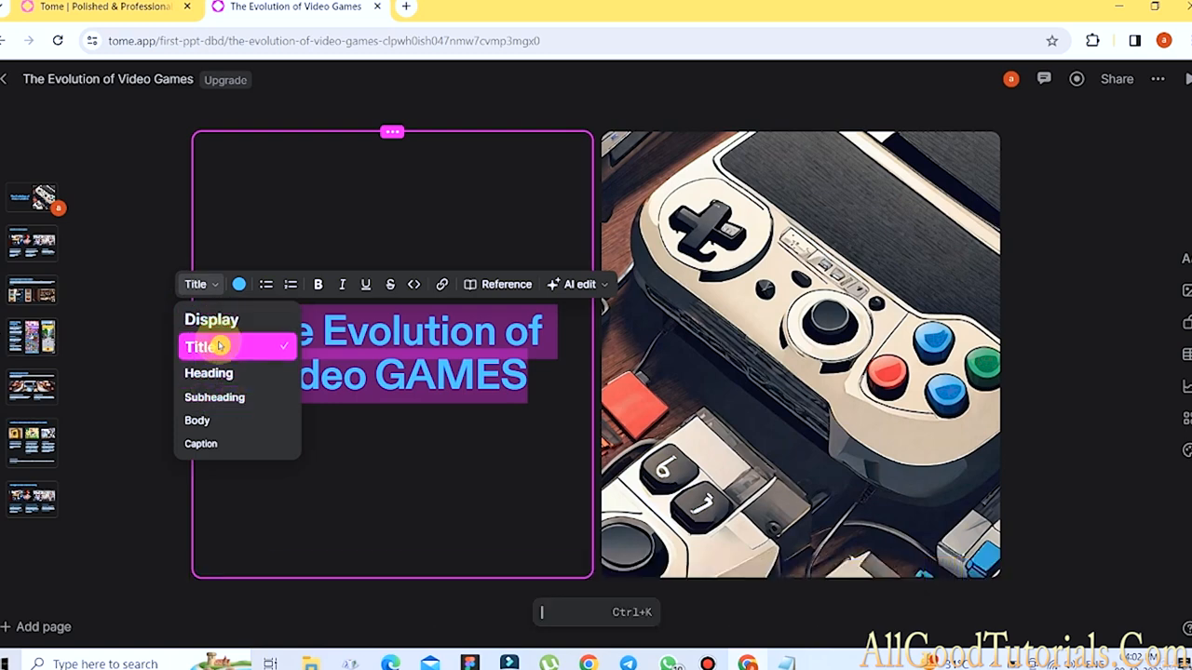
left_click(240, 295)
left_click(240, 295)
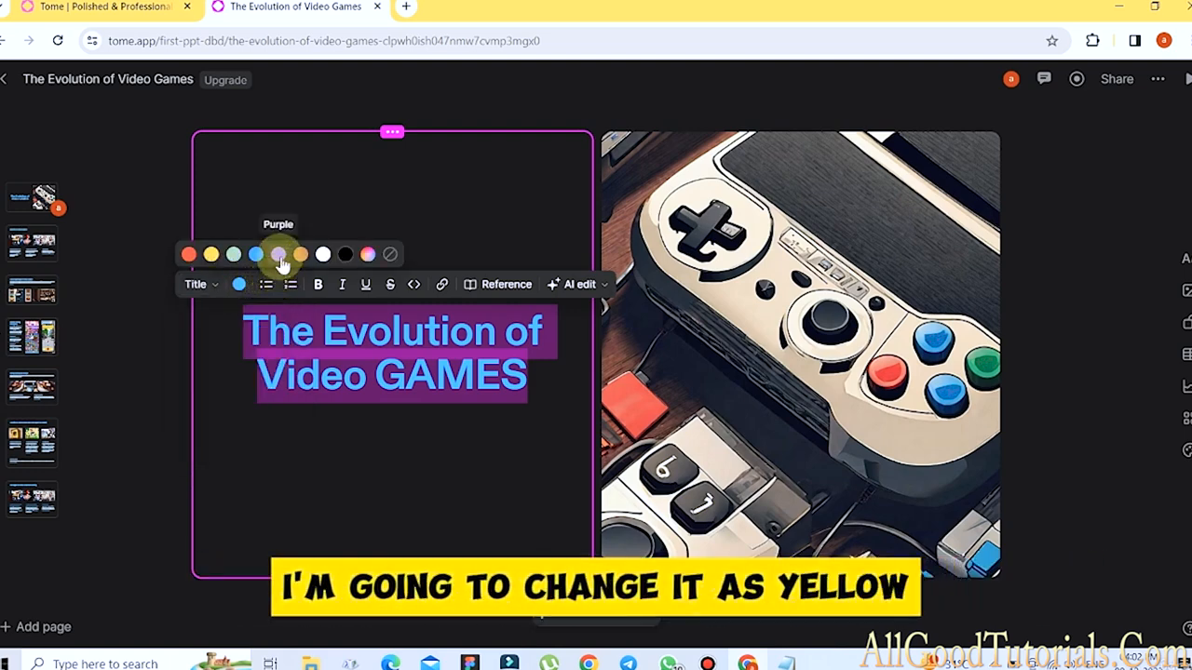
left_click(211, 254)
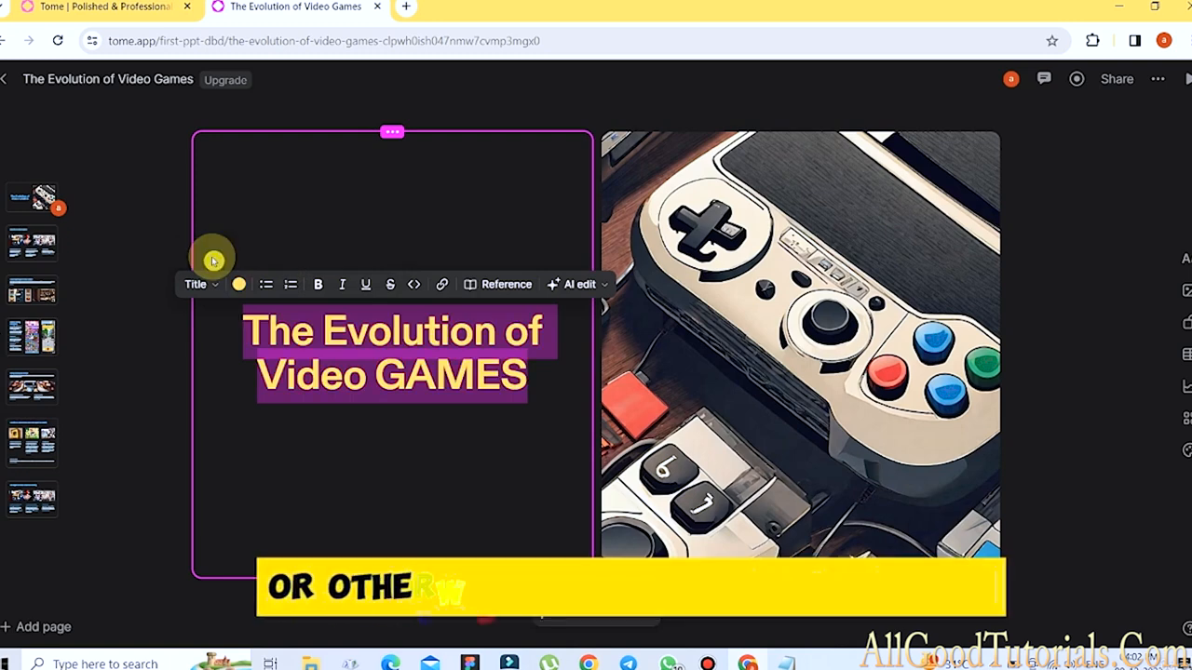
left_click(239, 288)
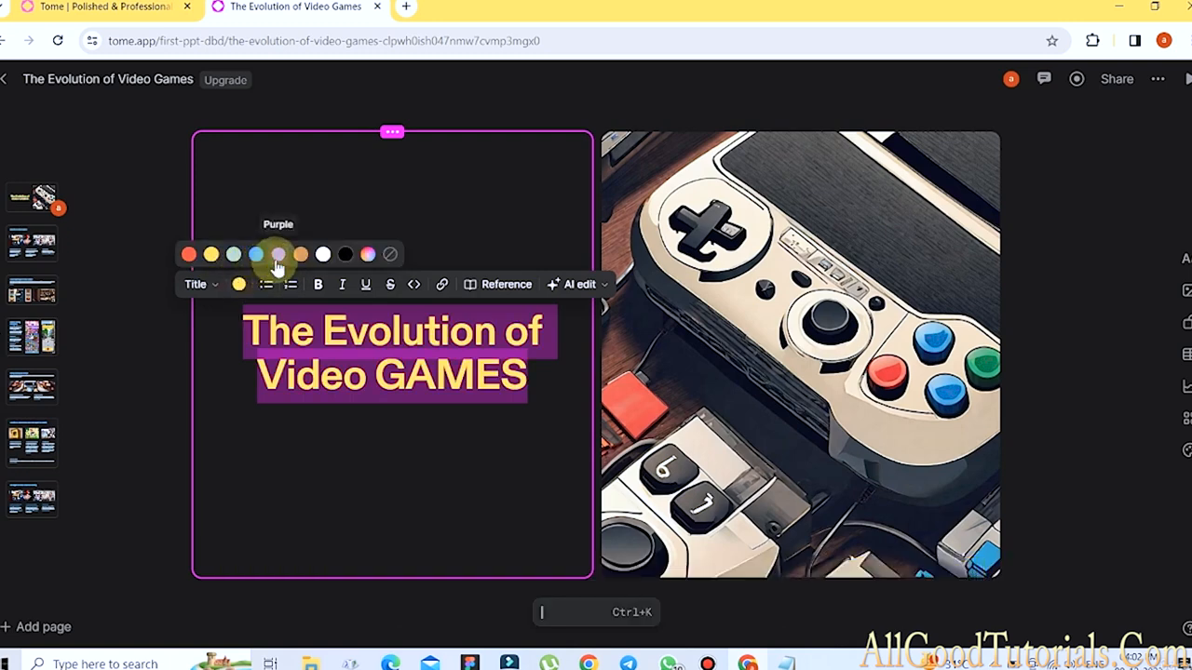
left_click(277, 263)
Try bulleted list formatting on the slide title and remove it again.
left_click(265, 286)
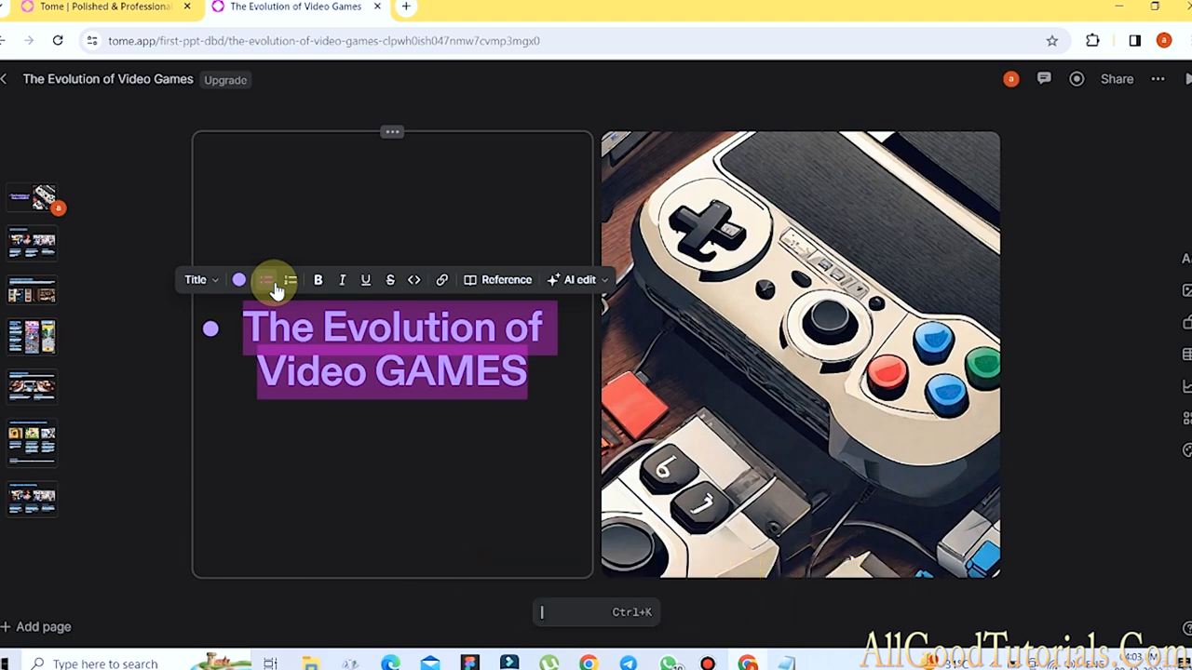
left_click(277, 289)
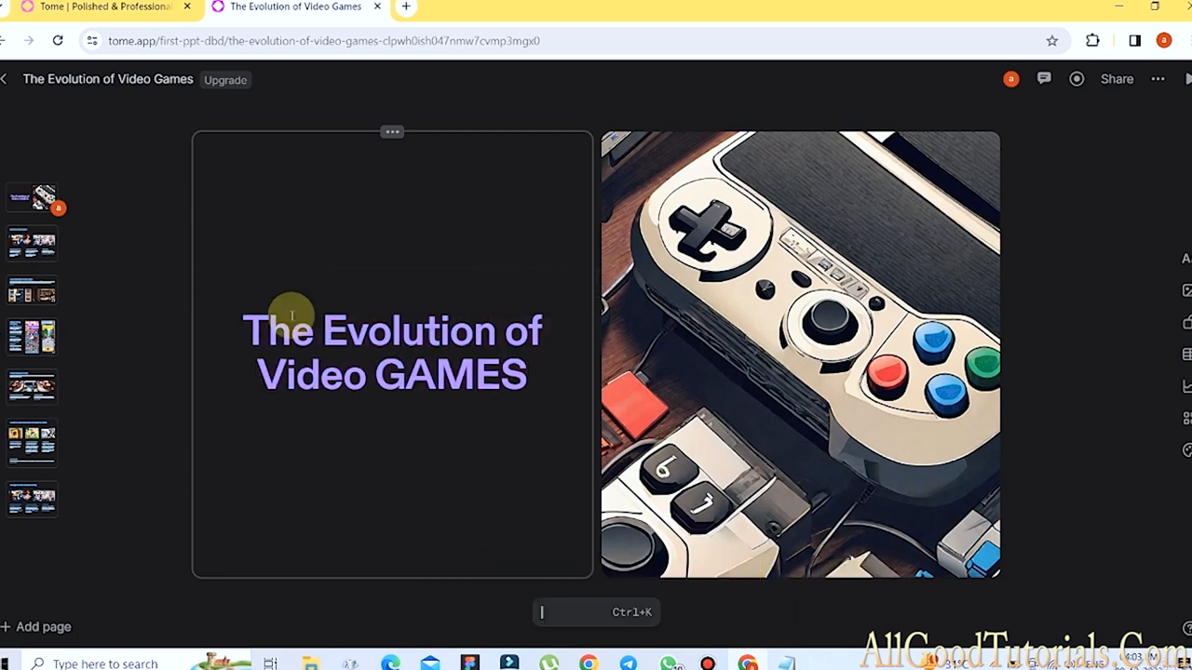
Apply bold and italic formatting to the whole title "The Evolution of Video GAMES".
left_click(240, 307)
left_click_drag(240, 307, 531, 381)
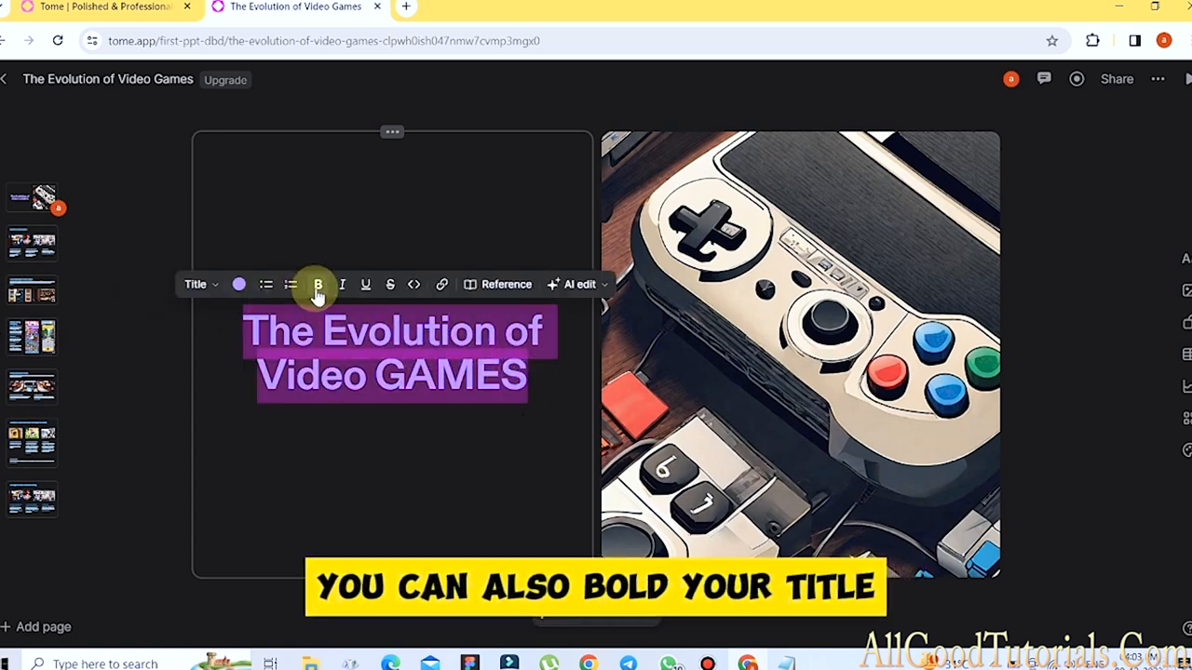
left_click(318, 287)
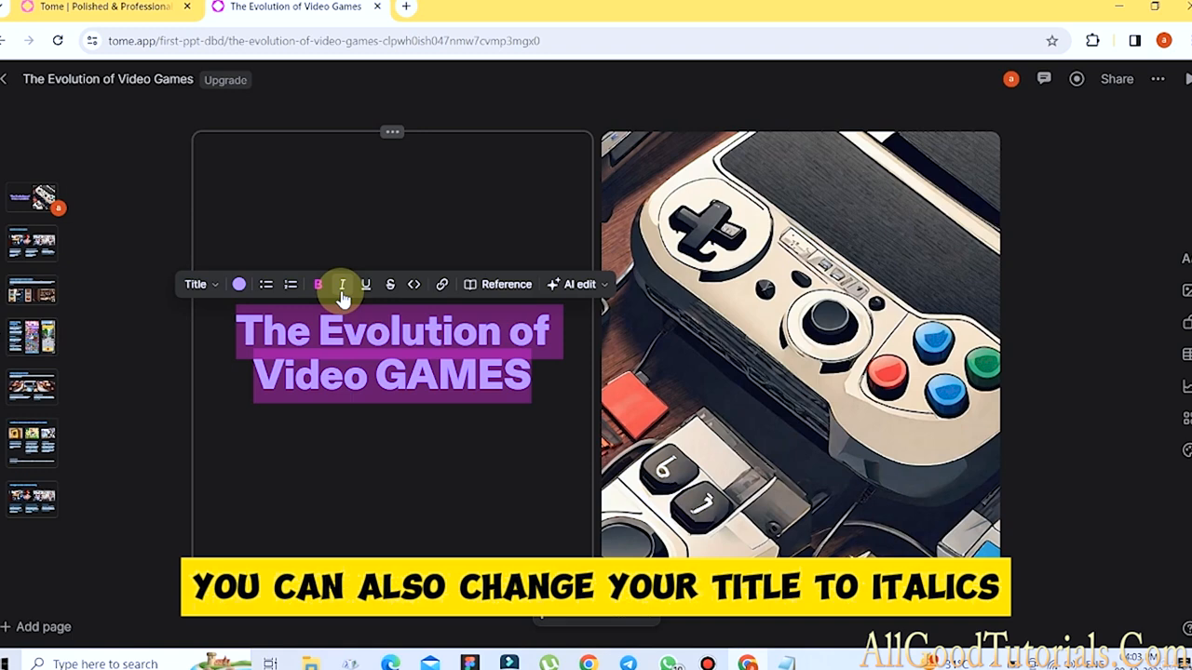
left_click(342, 289)
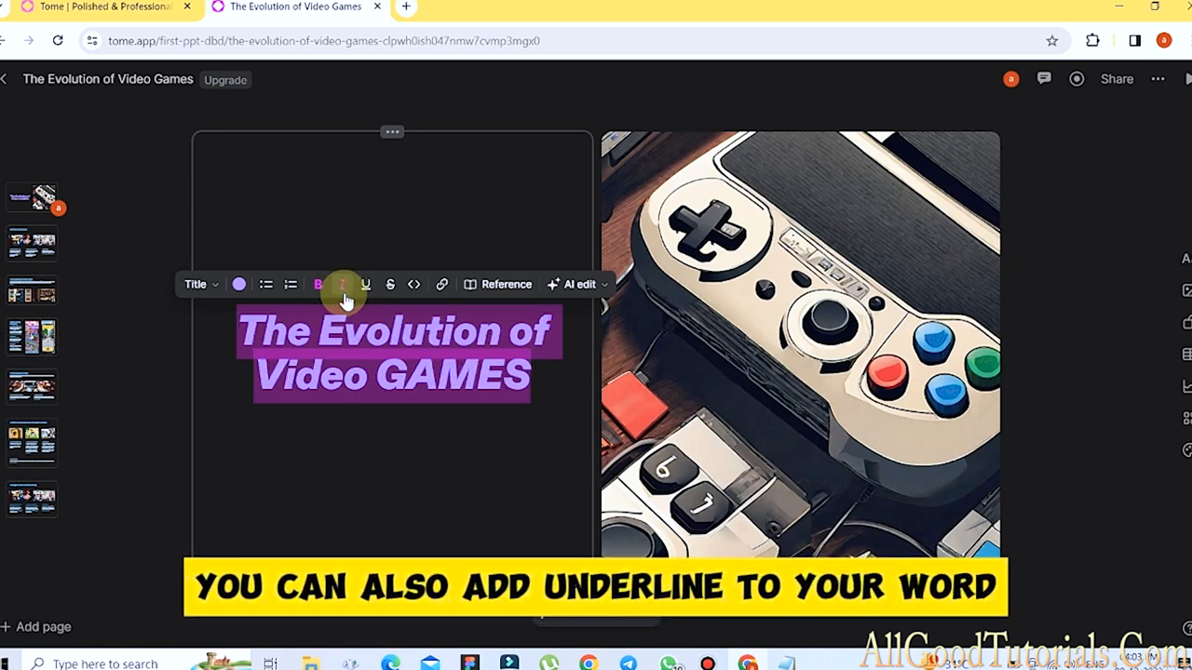
Try underline and strikethrough formatting on the whole title "The Evolution of Video GAMES".
left_click(369, 297)
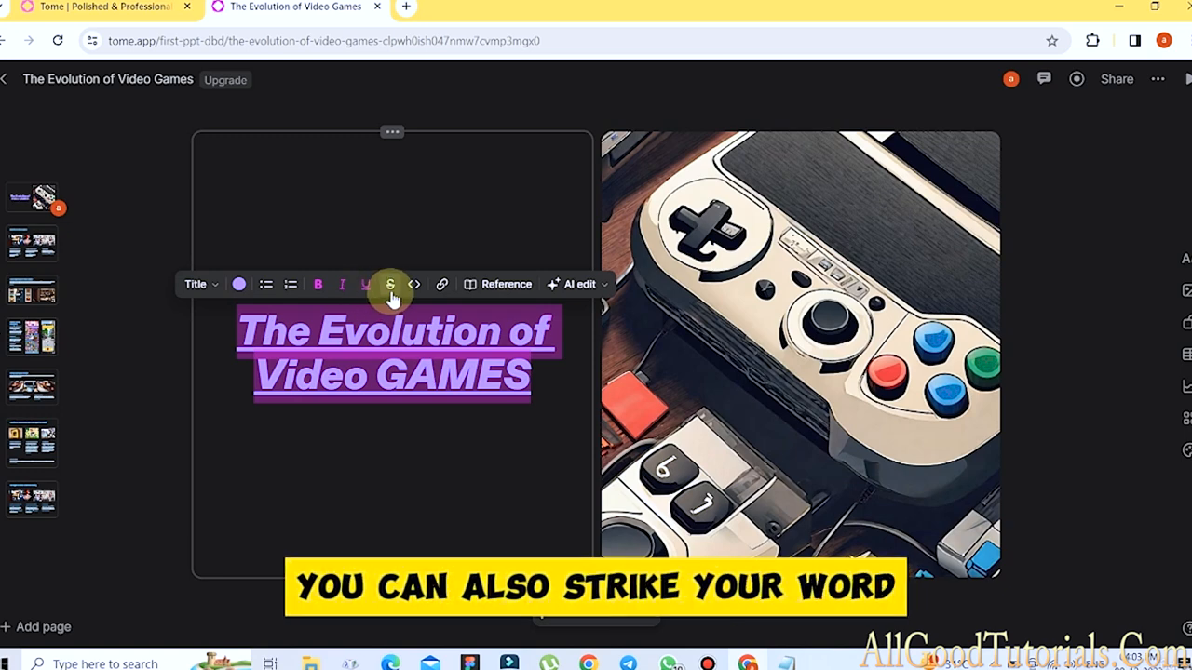
left_click(391, 290)
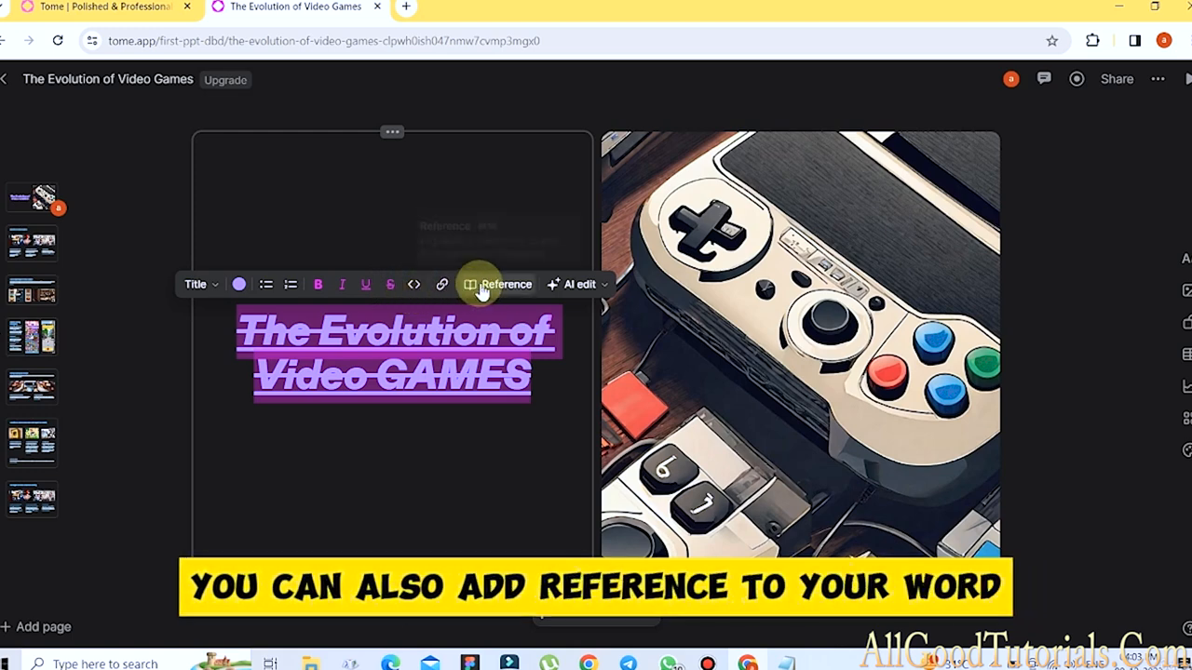
left_click(445, 285)
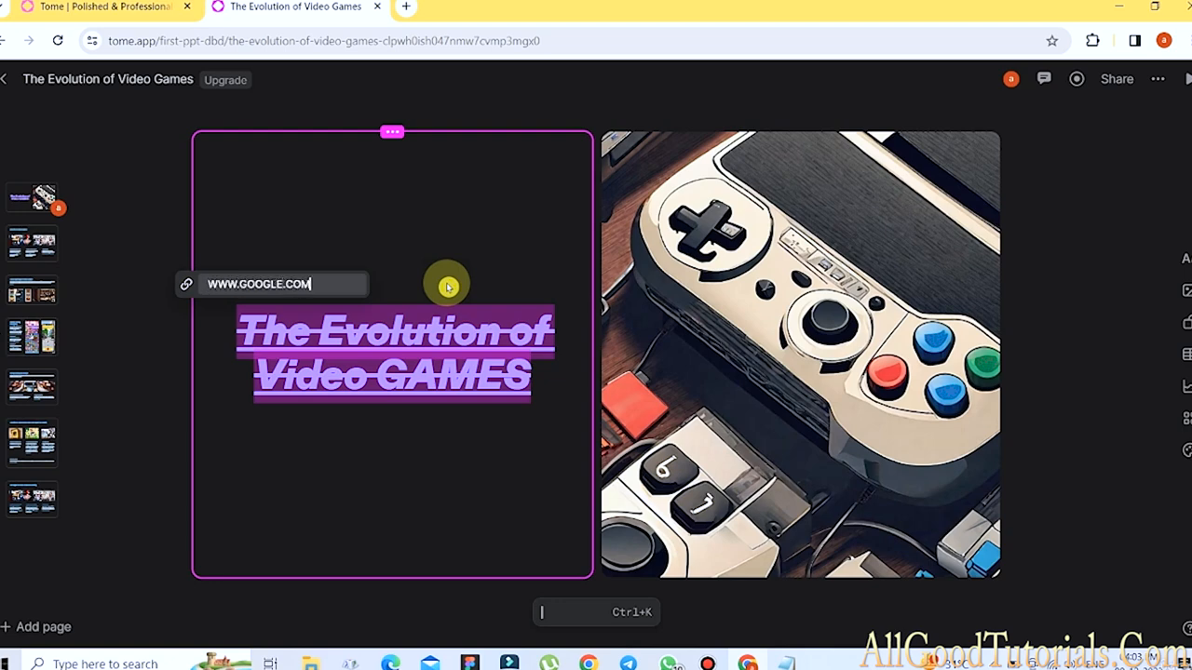
type("WWW.GOOGLE.COM")
key("Return")
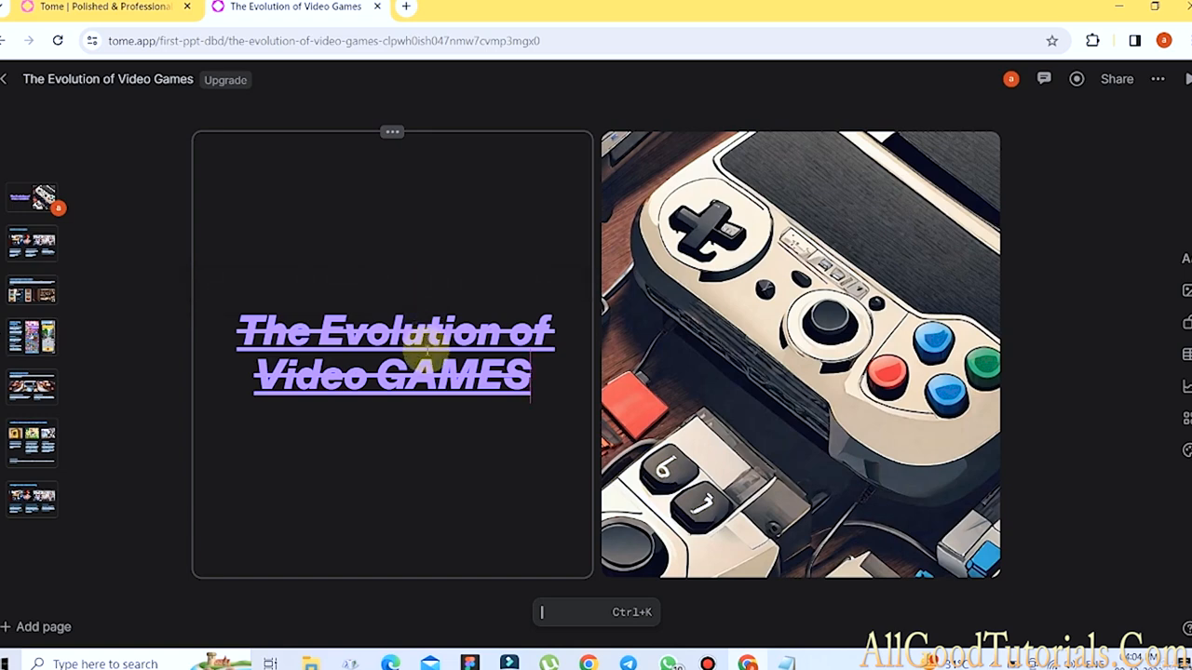
Undo the link, strikethrough and underline changes on the slide title.
left_click(419, 337)
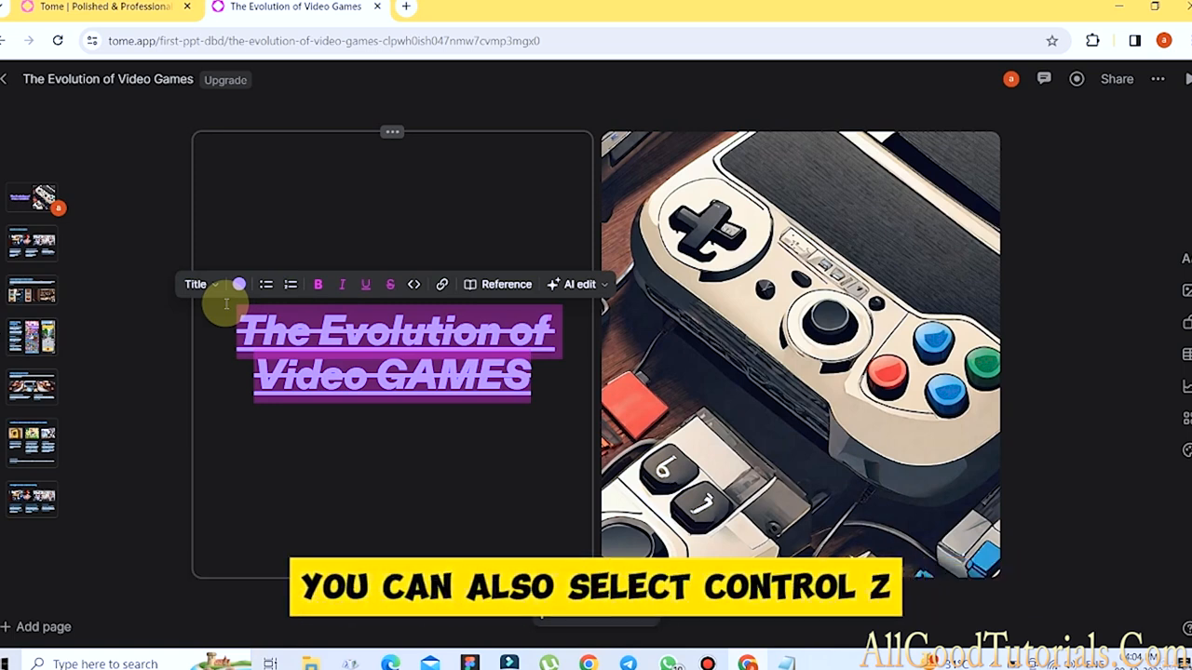
key("ctrl+z")
key("ctrl+z")
key("ctrl+z")
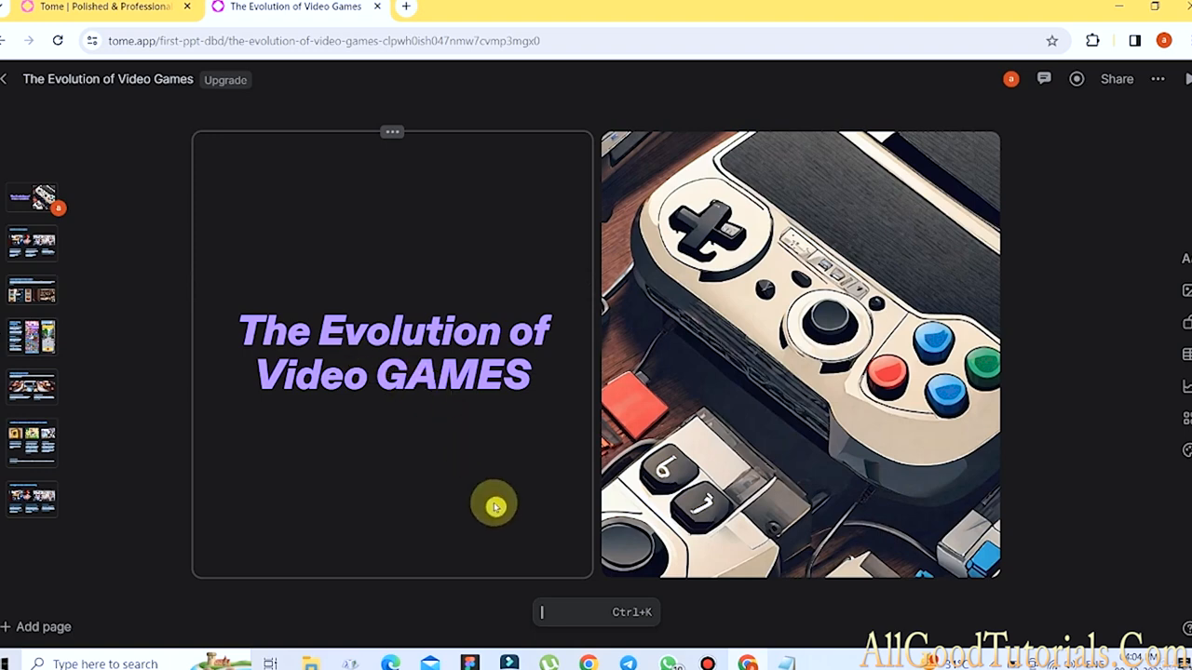
key("ctrl+z")
key("ctrl+z")
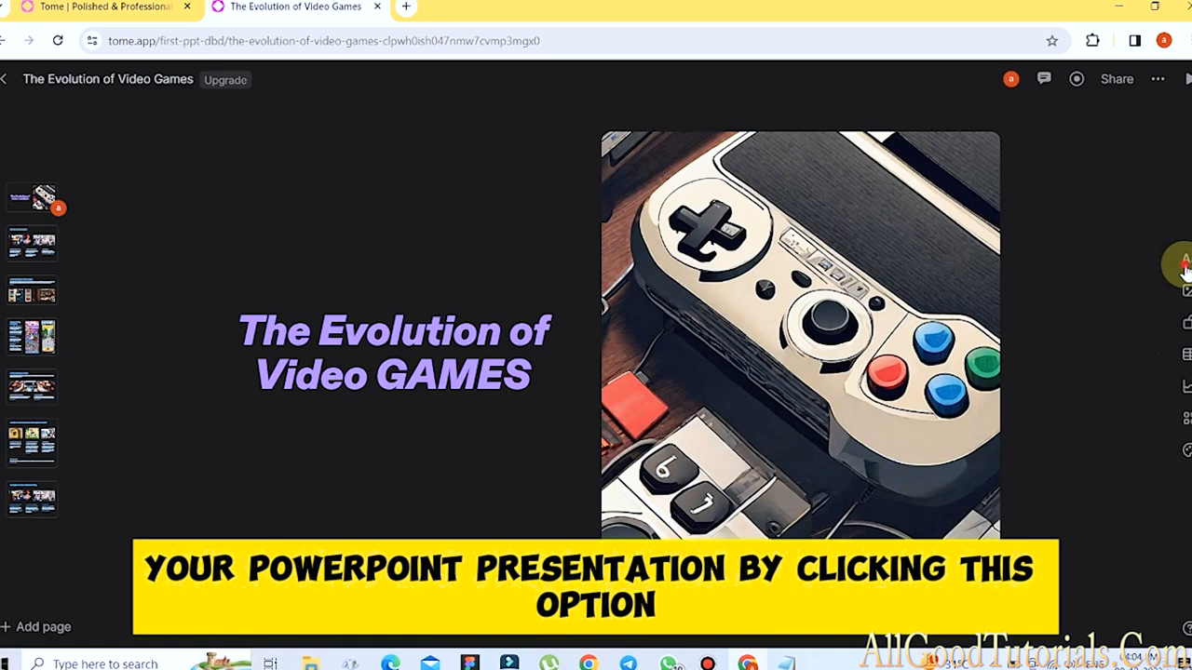
Try a heading block reading "TOME AI PPT" between the title and the image, and delete that block again.
left_click(1185, 266)
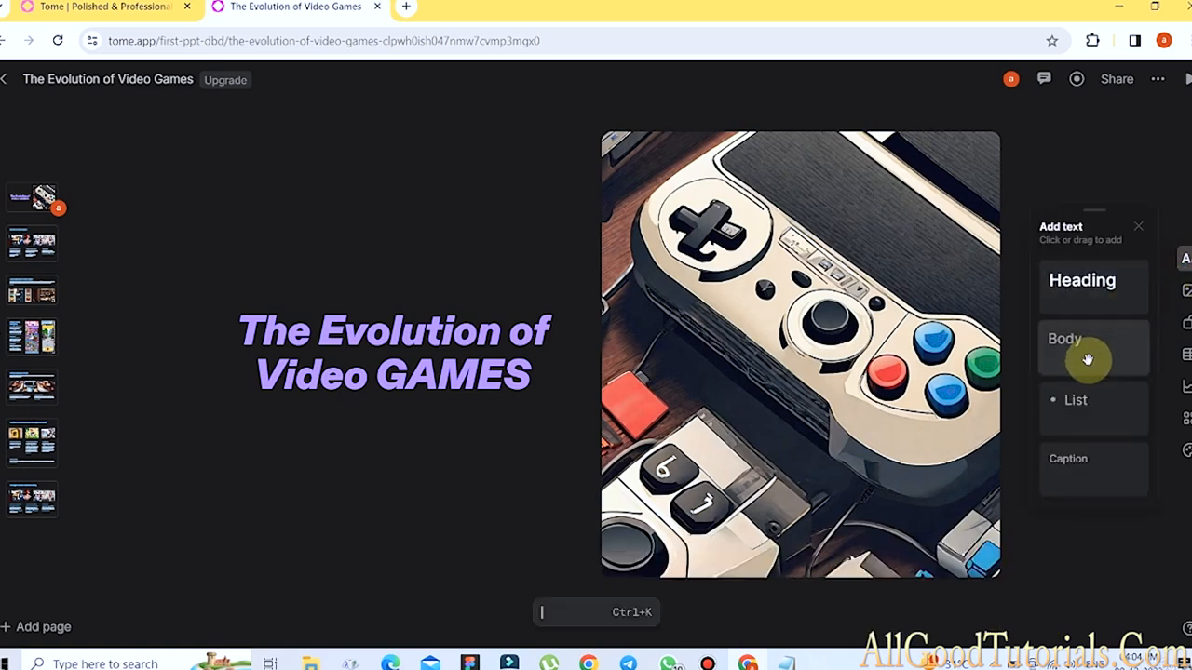
left_click_drag(1085, 289, 404, 481)
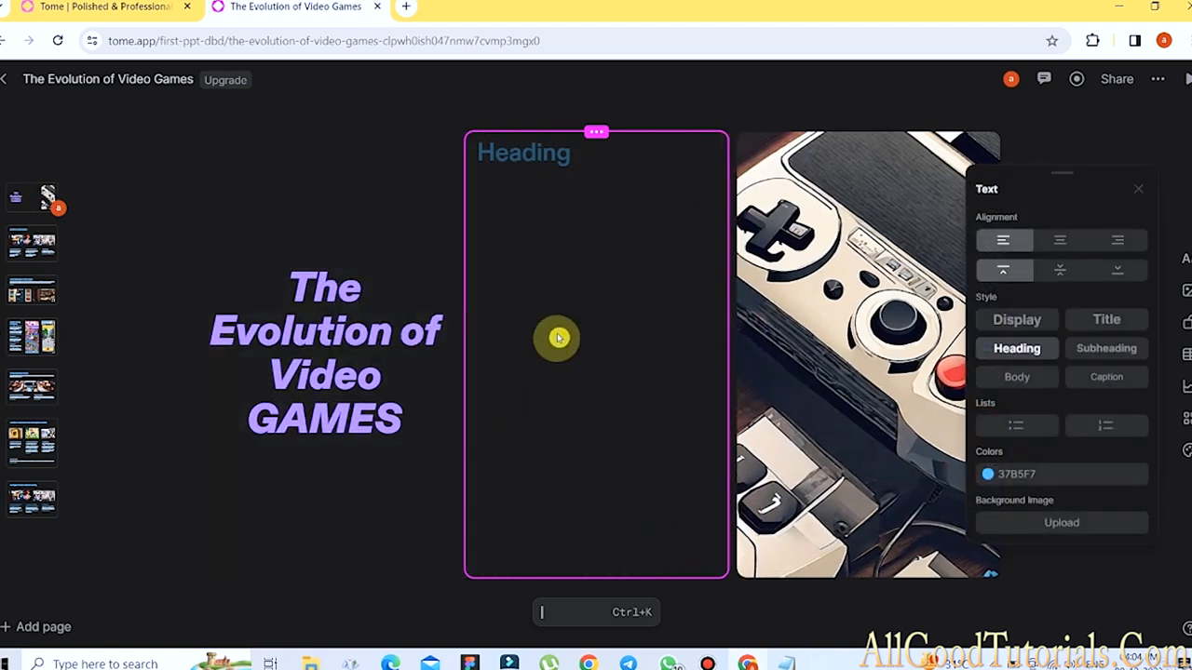
left_click(566, 167)
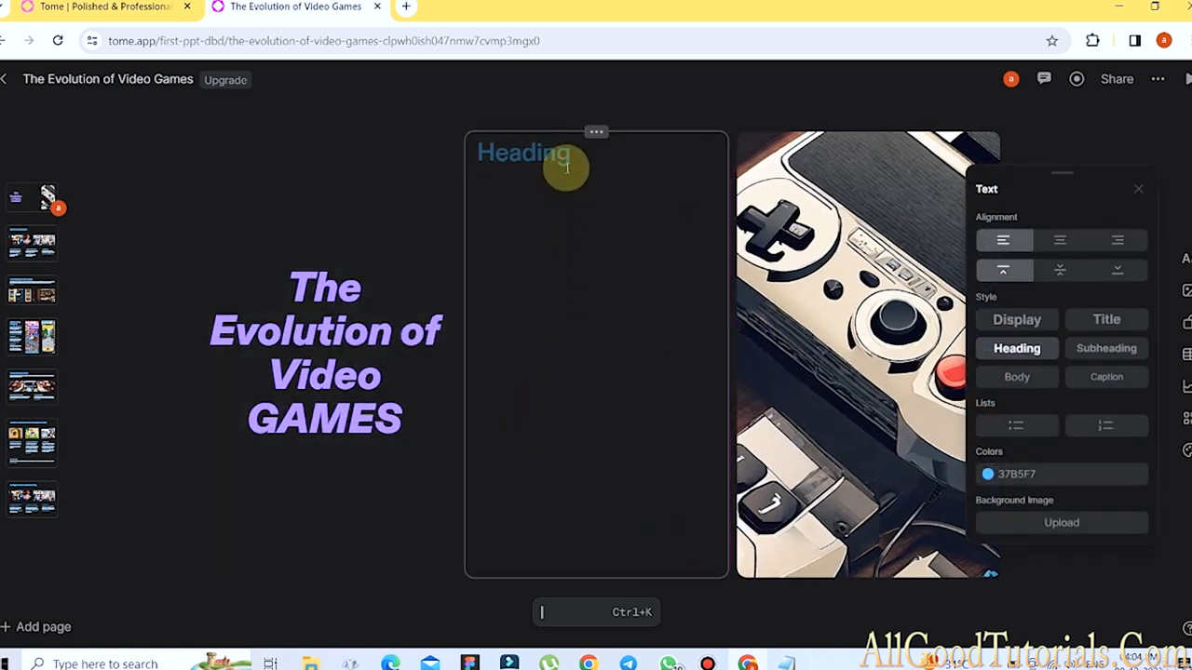
type("TOME A")
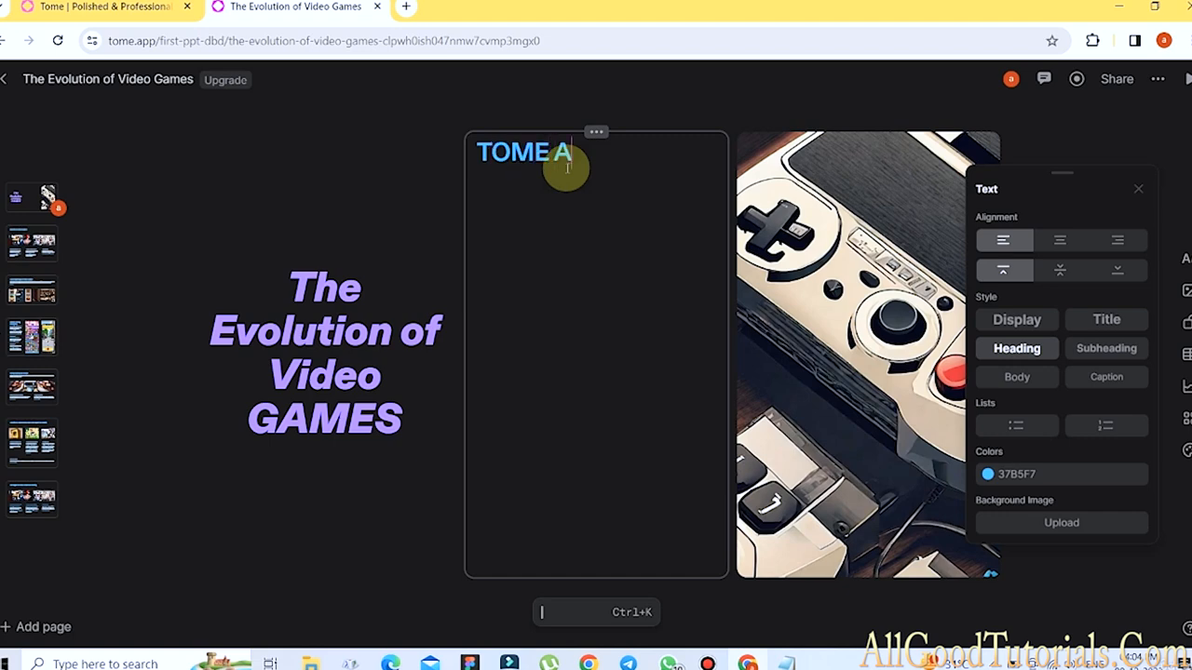
type("I PPT")
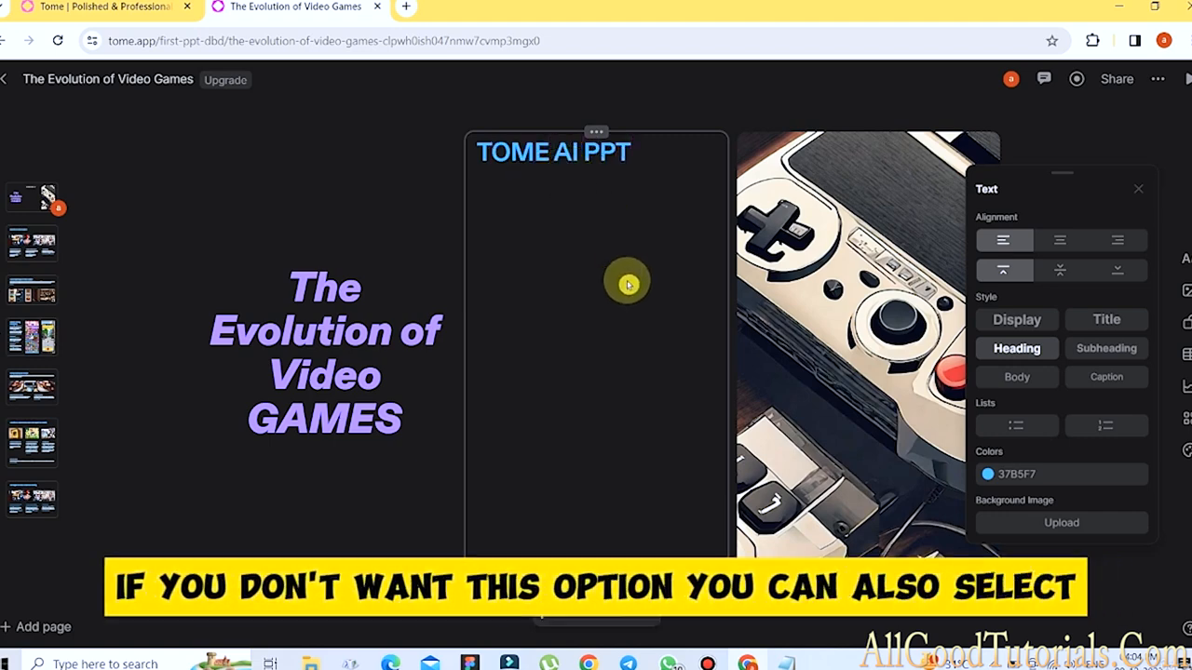
left_click(596, 133)
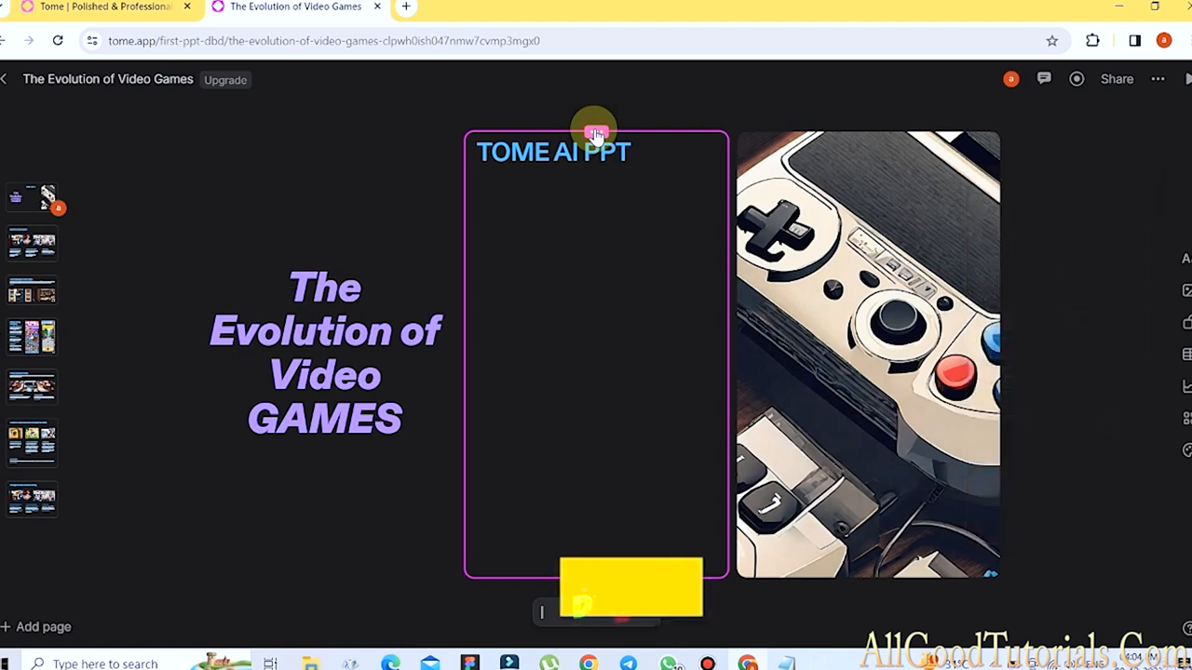
key("Delete")
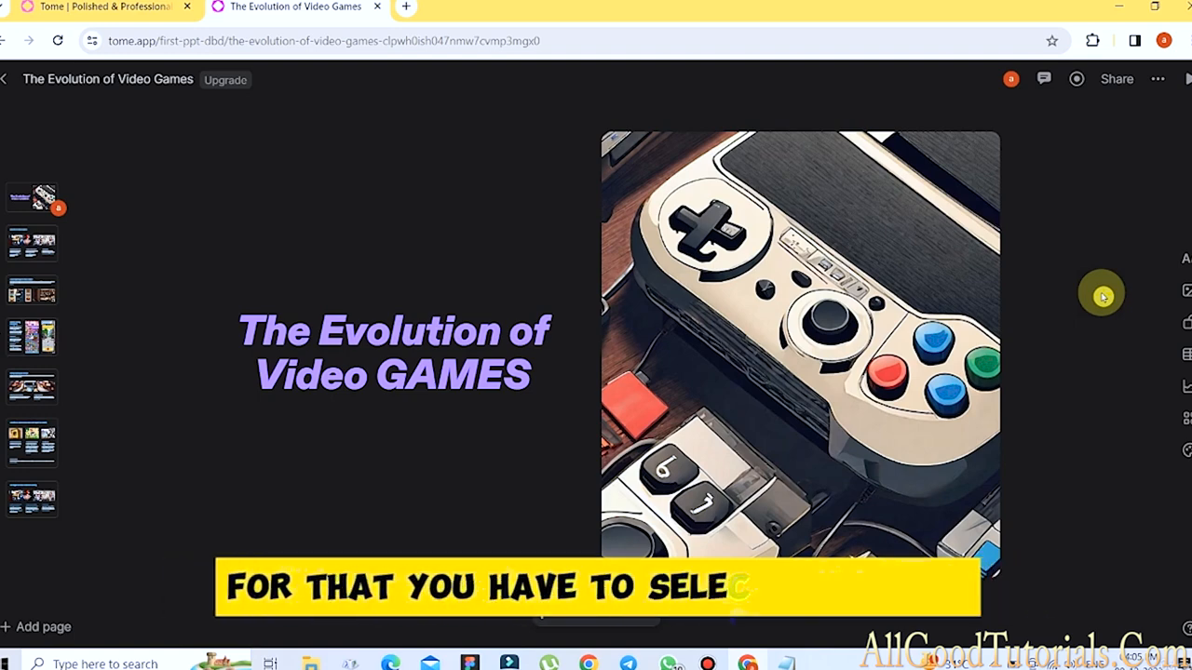
Replace the first slide's image with the generated picture of a single black controller on a wooden surface.
left_click(821, 321)
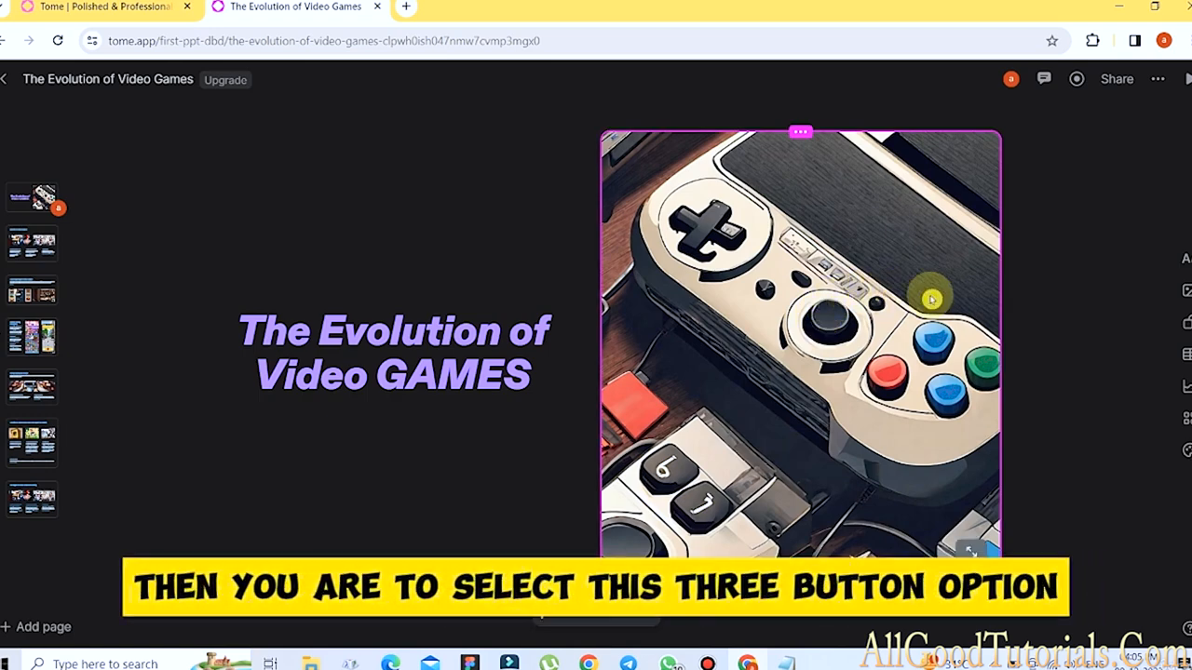
left_click(800, 135)
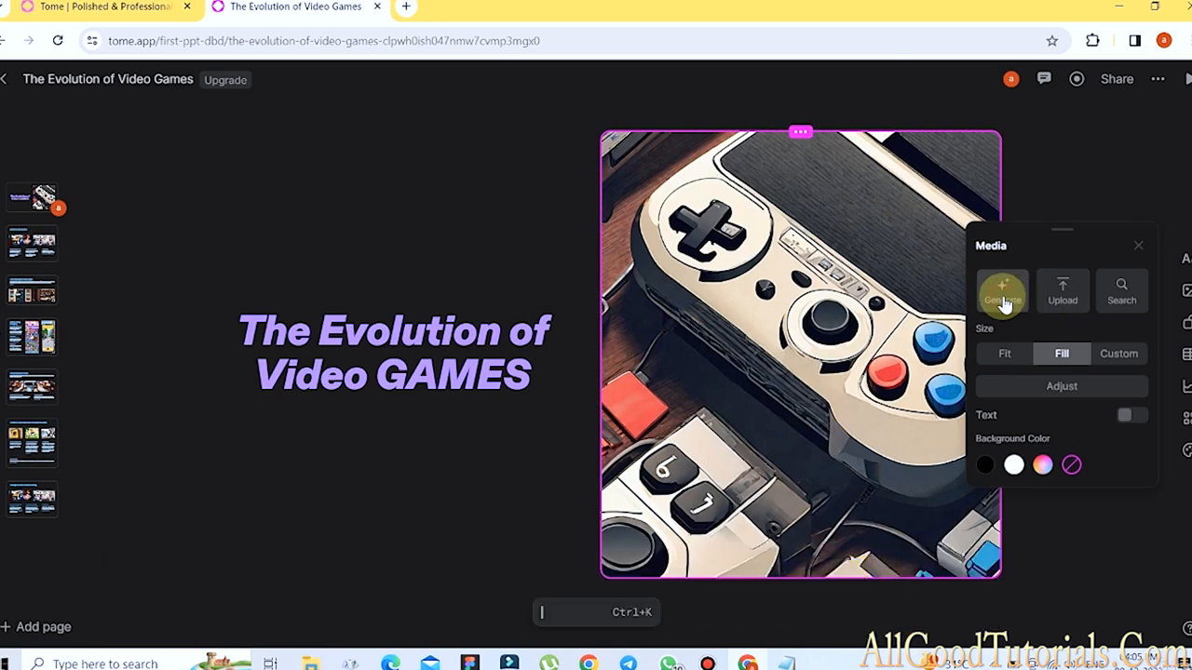
left_click(1004, 303)
left_click(1062, 421)
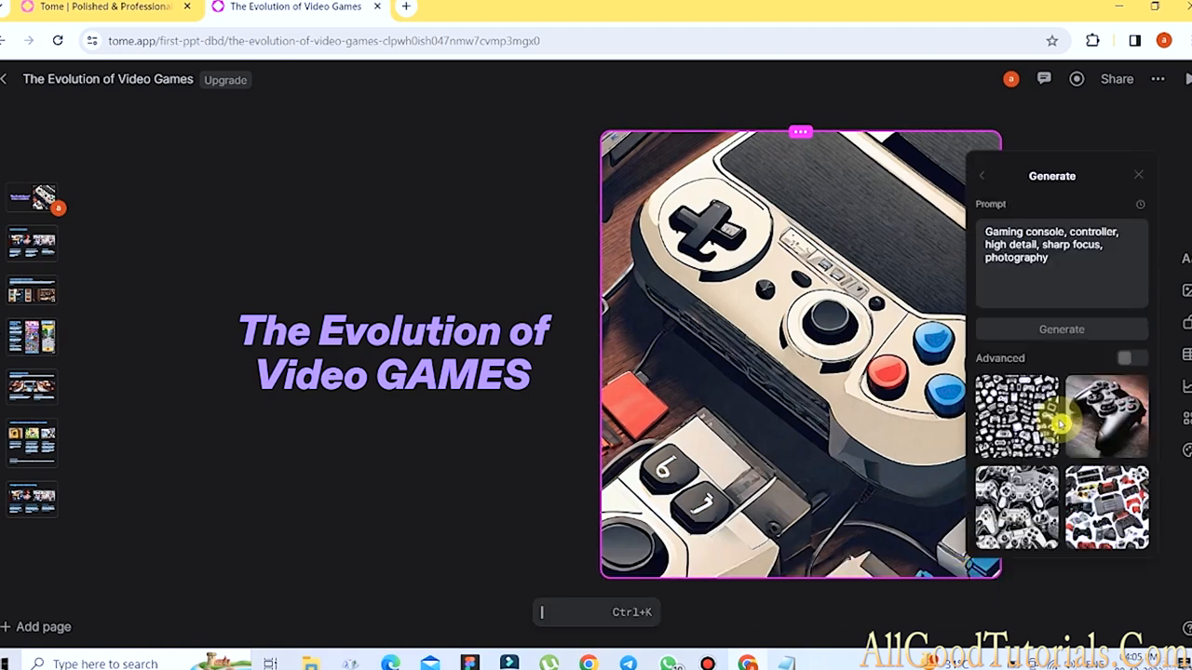
left_click(1124, 430)
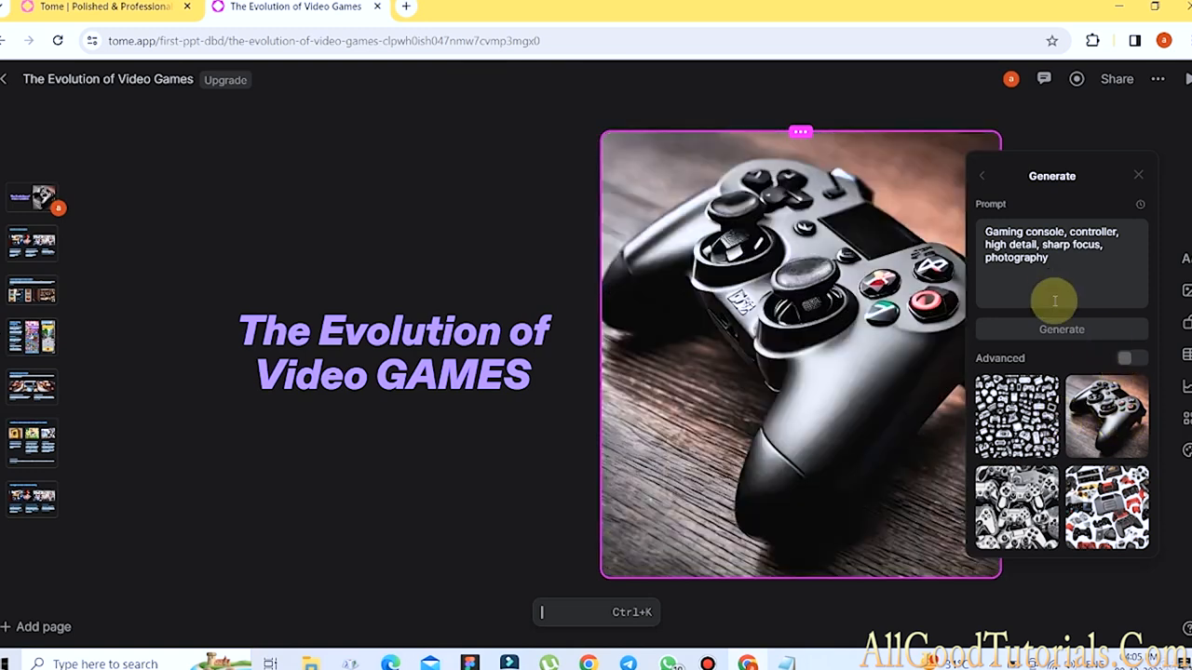
Upload logo-logomark.png from the Music folder as the first slide's image.
left_click(981, 182)
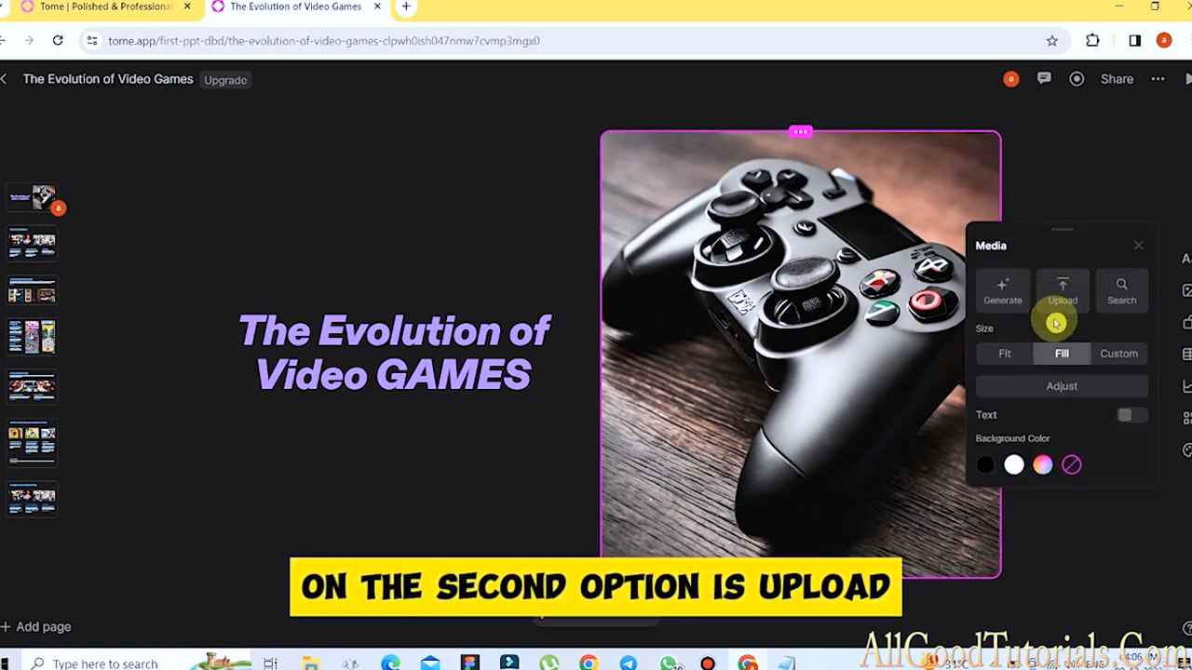
left_click(1072, 283)
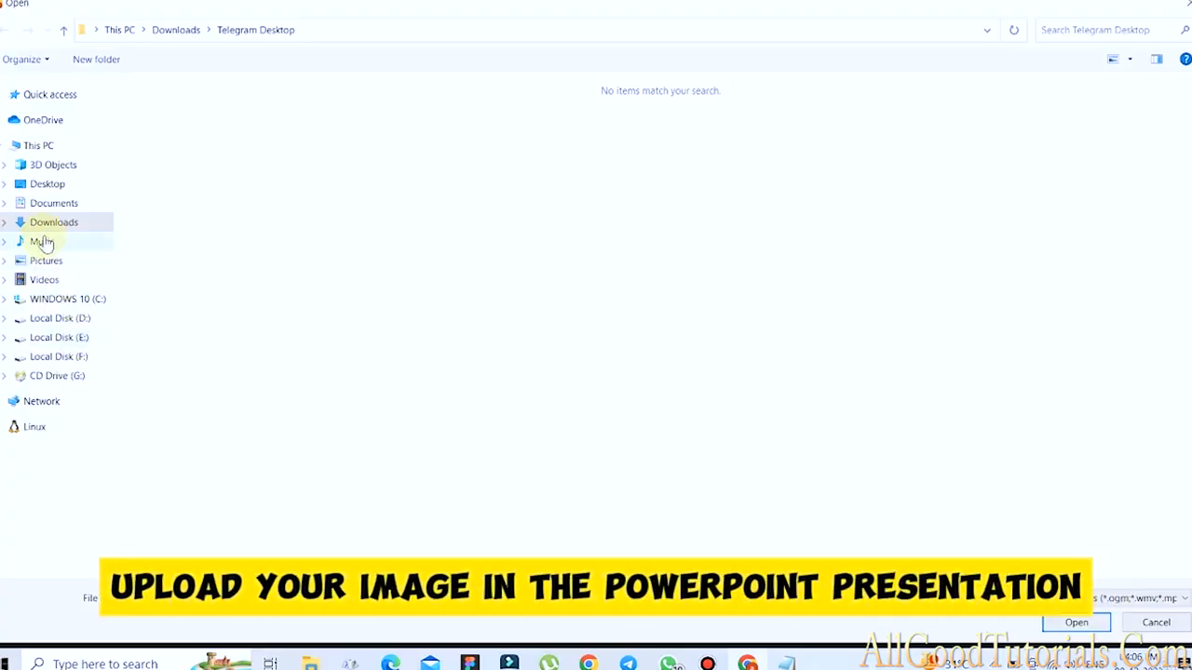
left_click(44, 246)
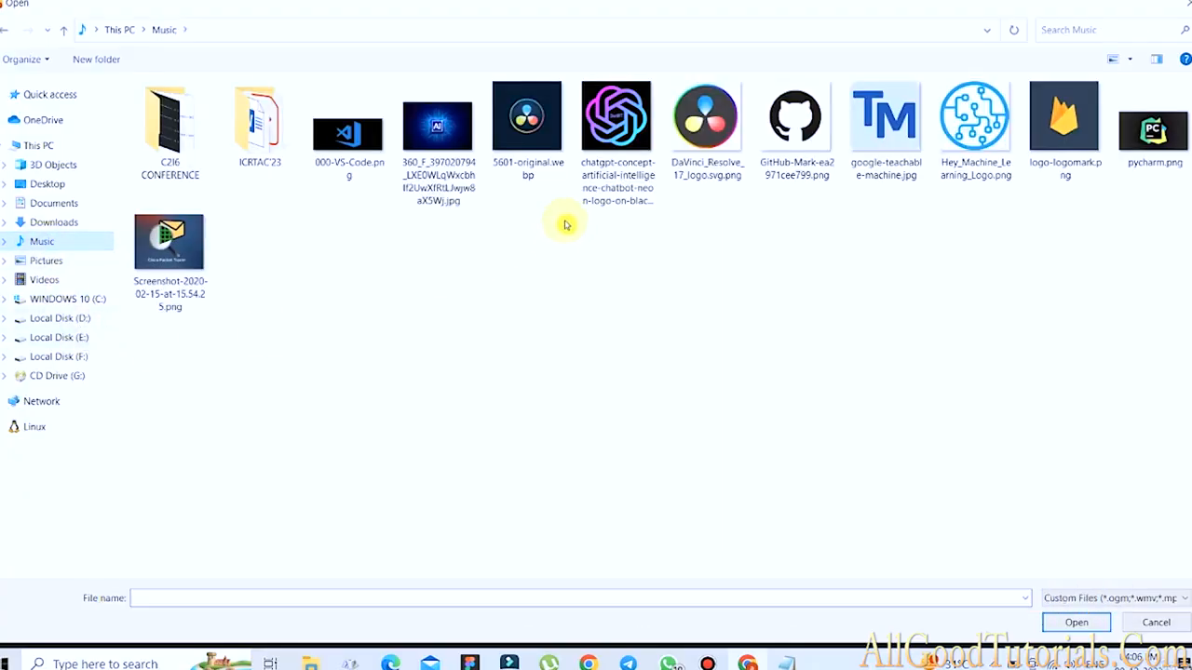
double_click(1088, 142)
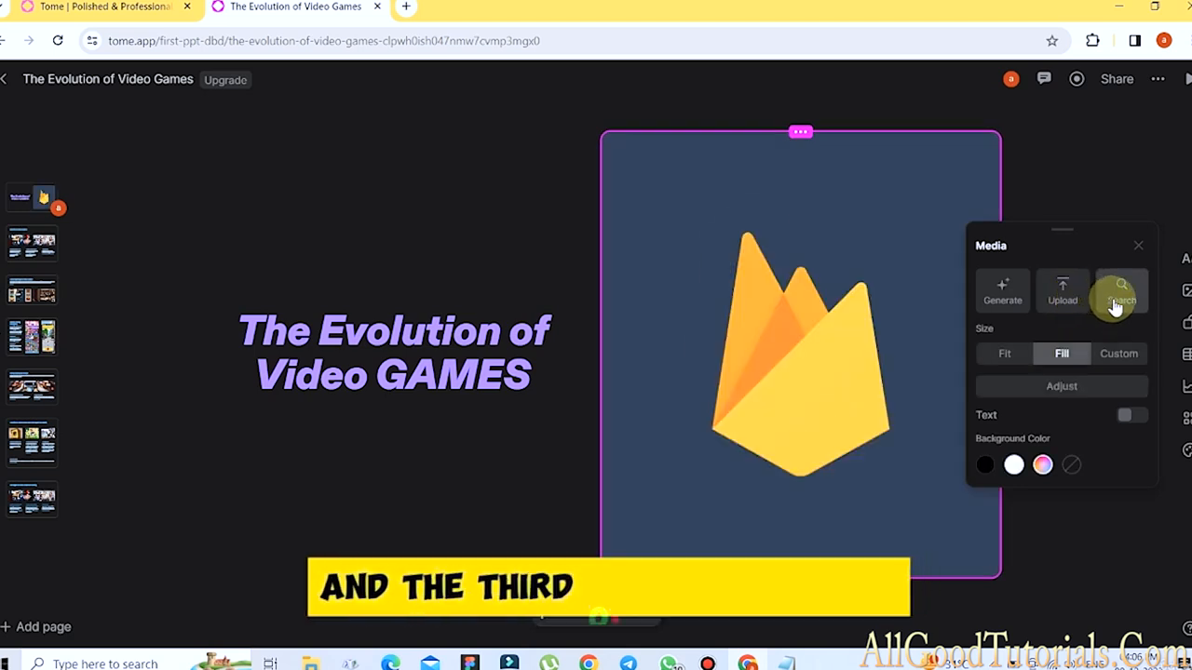
Search Unsplash for "GAMES" and use the photo of two players holding controllers before a soccer game as the slide's image.
left_click(1120, 296)
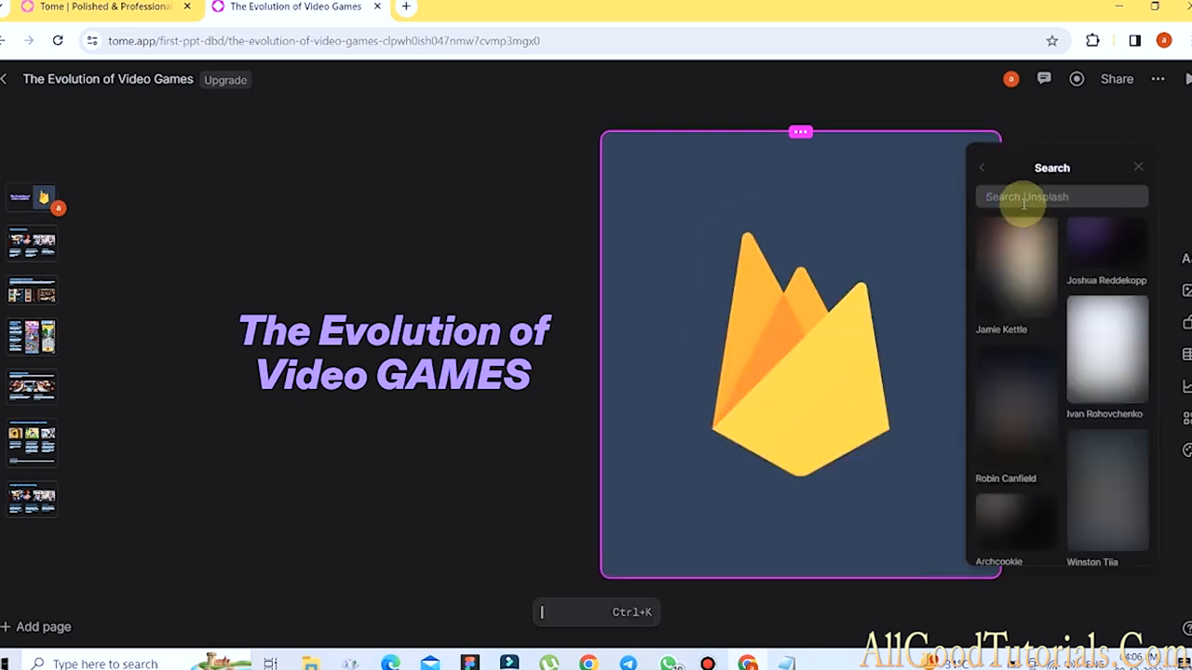
type("GAMES")
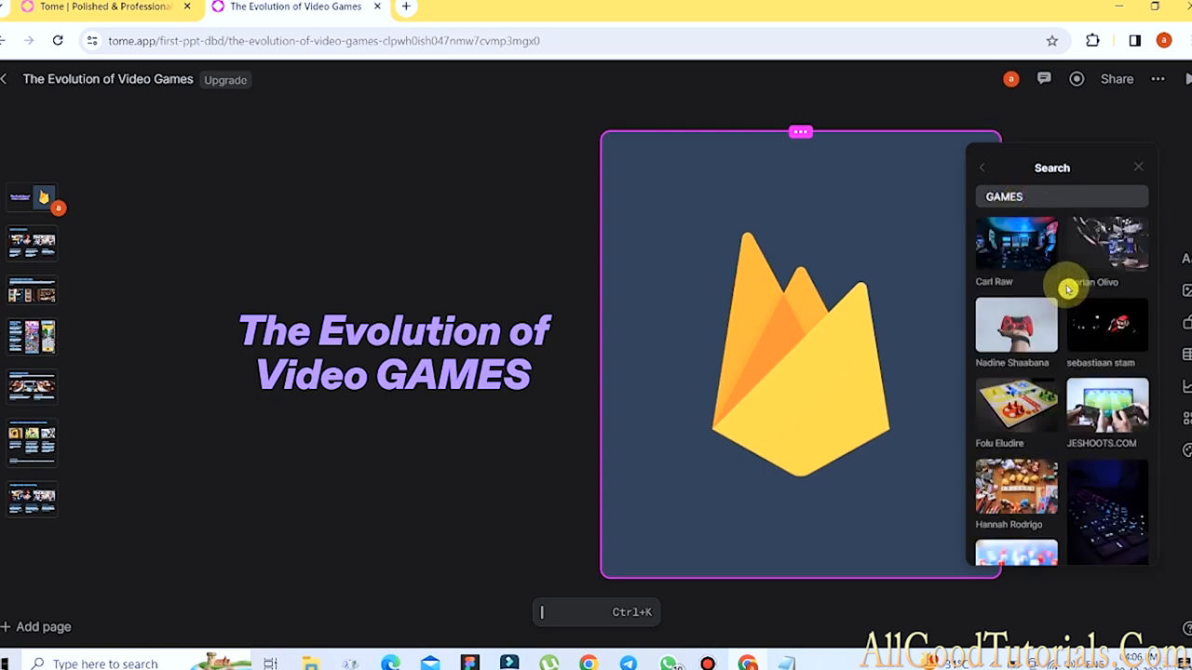
left_click(1101, 406)
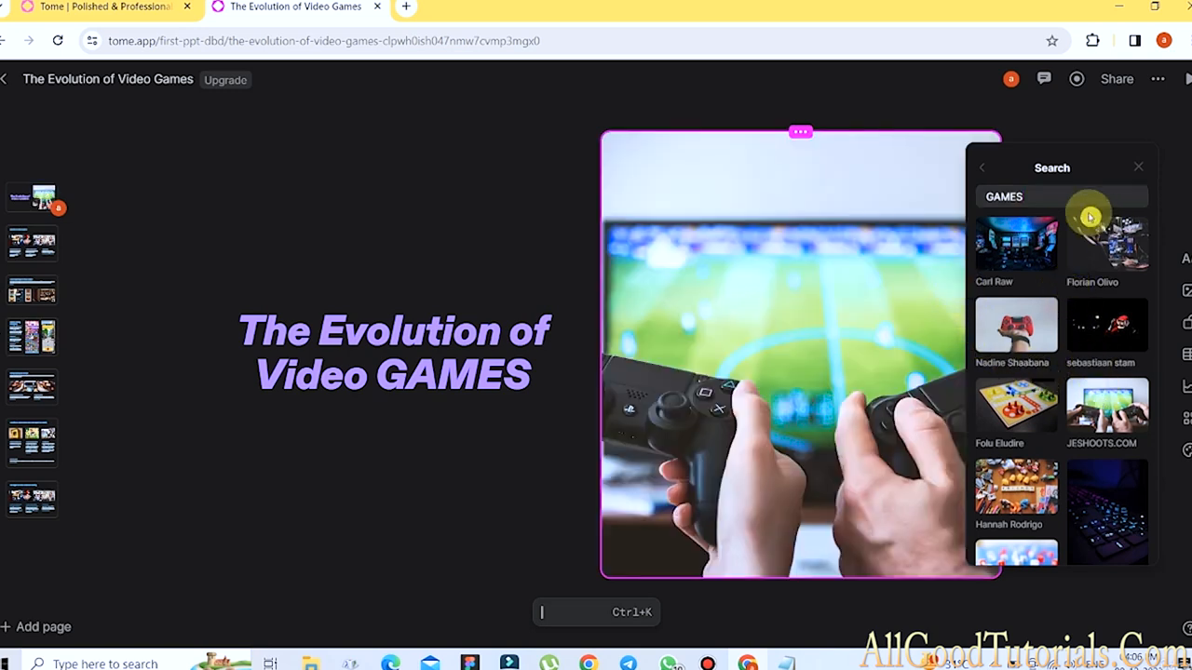
left_click(922, 285)
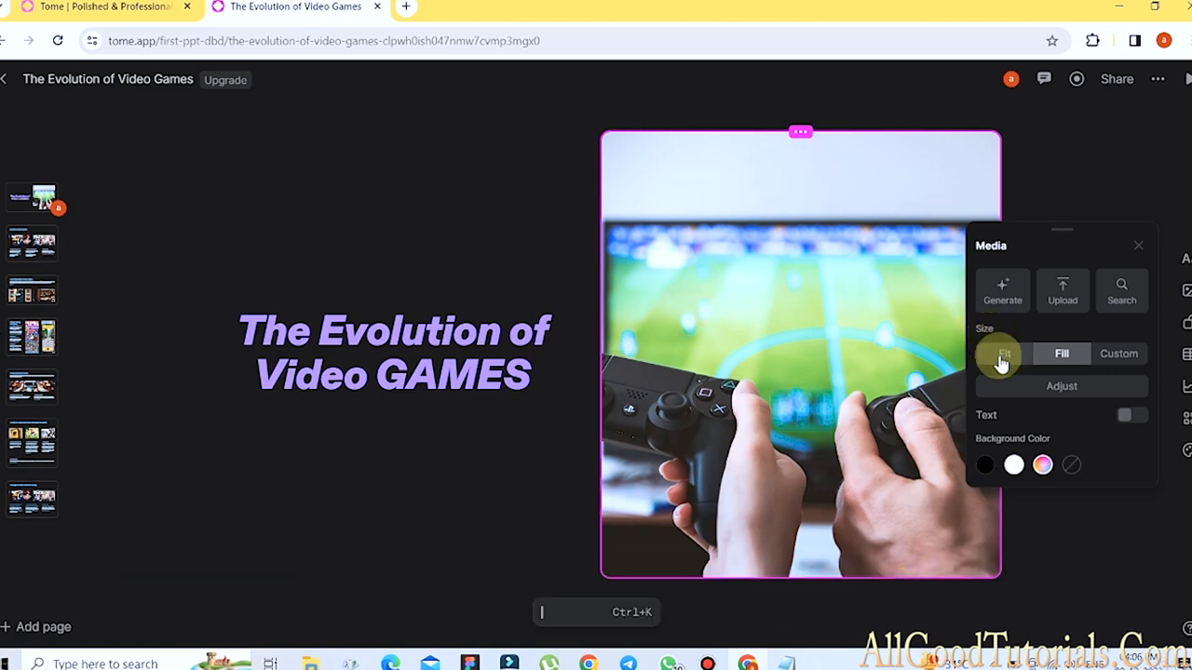
Try the Fit and Fill sizes for the slide's photo and apply a custom scale of 124%.
left_click(1001, 360)
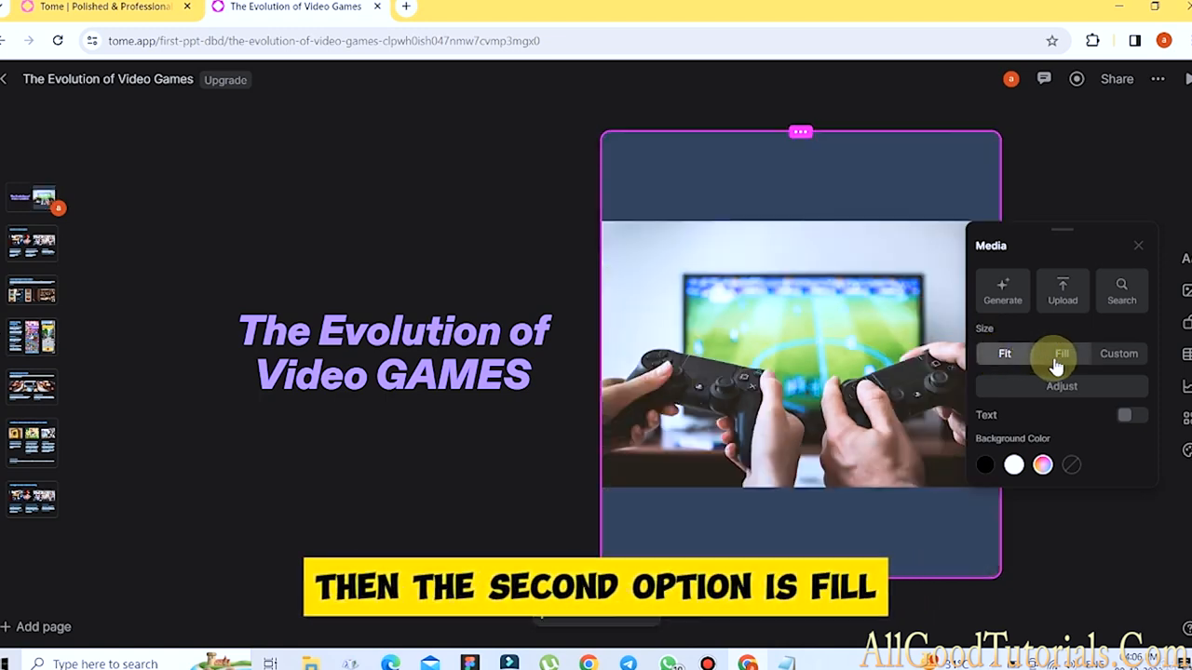
left_click(1059, 359)
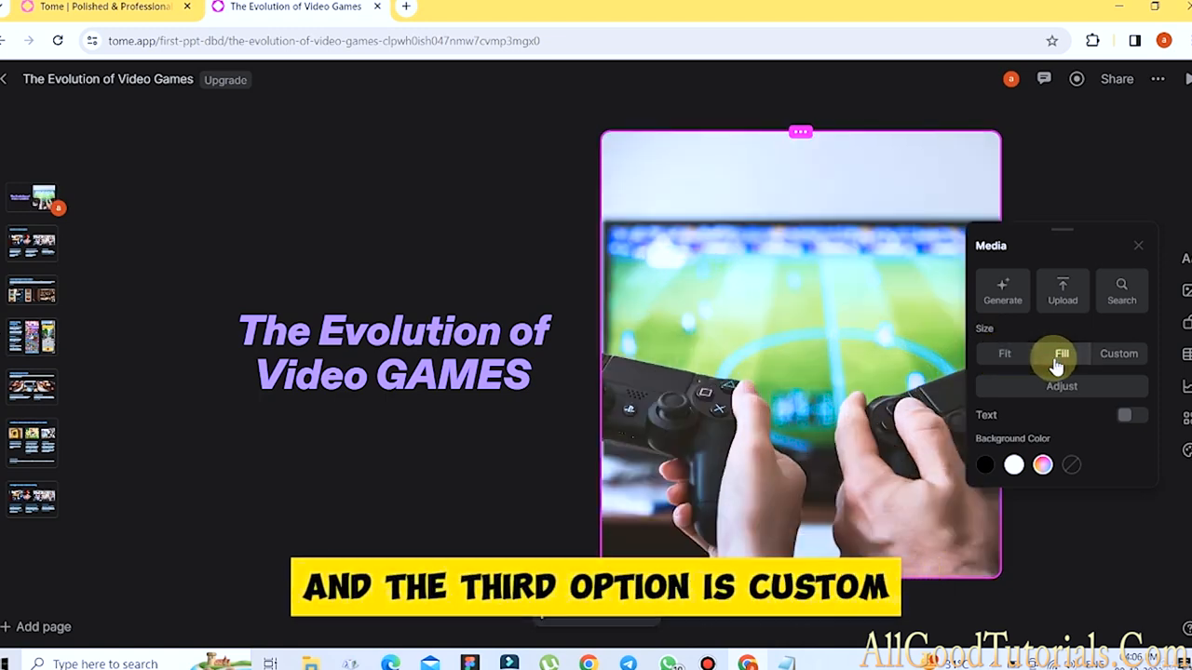
left_click(1120, 355)
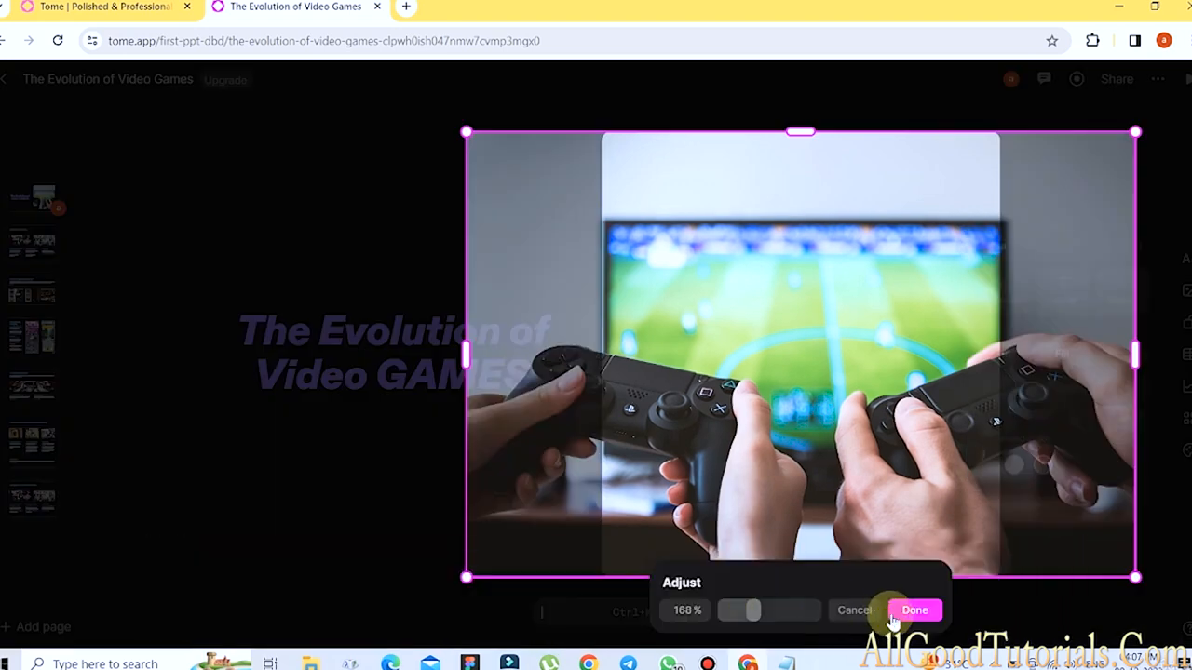
mouse_move(755, 612)
left_mouse_down()
mouse_move(779, 614)
mouse_move(746, 610)
left_mouse_up()
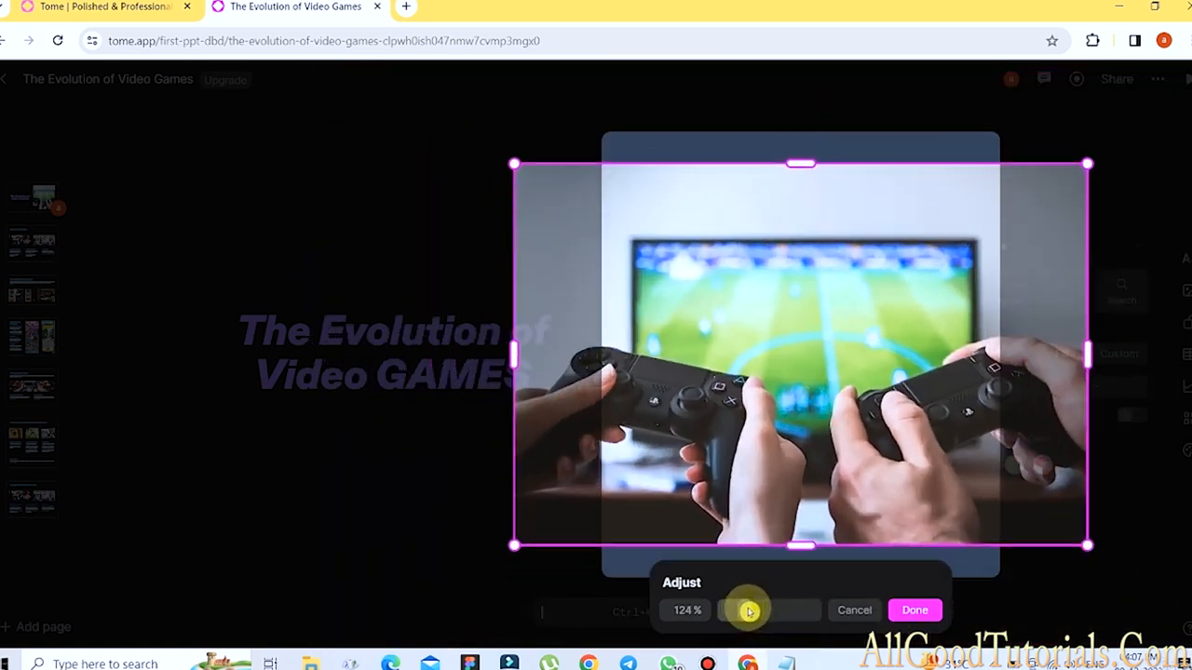
left_click(908, 612)
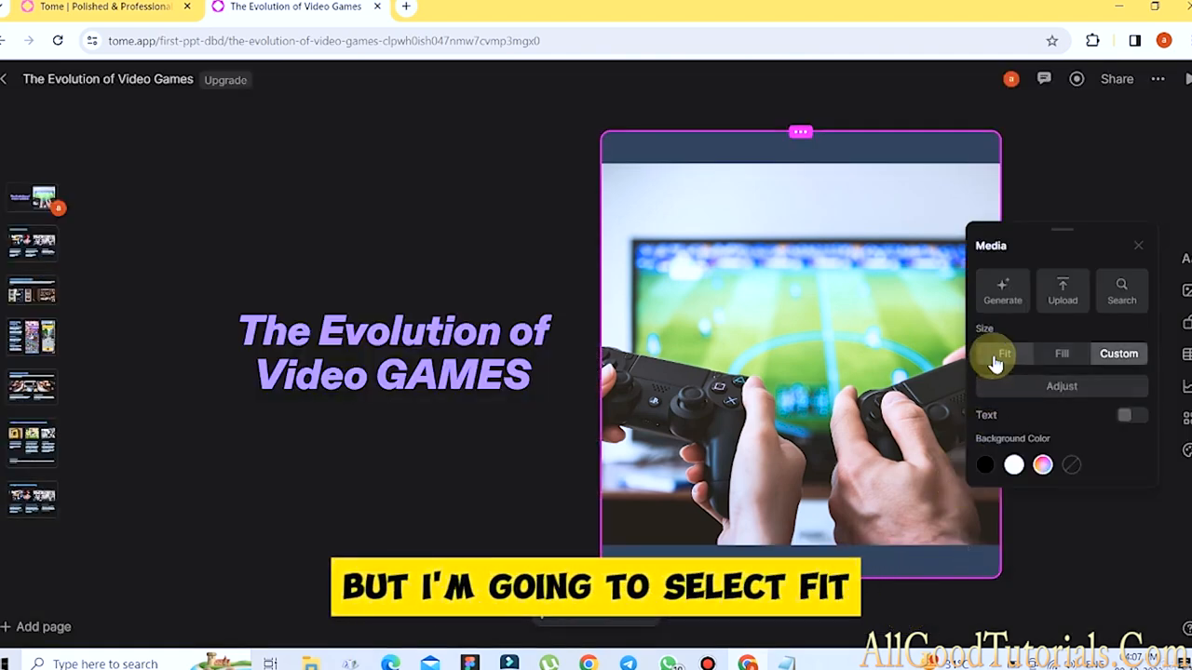
Set the photo's size to Fit and, after trying a white background, make its background color black.
left_click(996, 360)
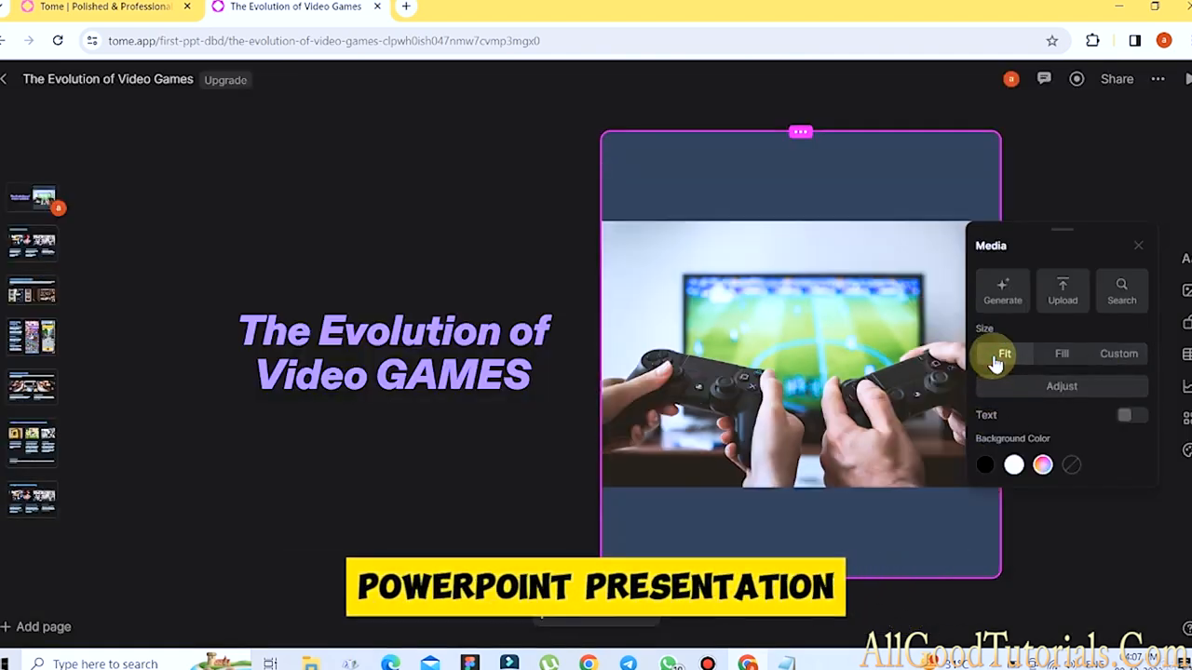
left_click(1015, 465)
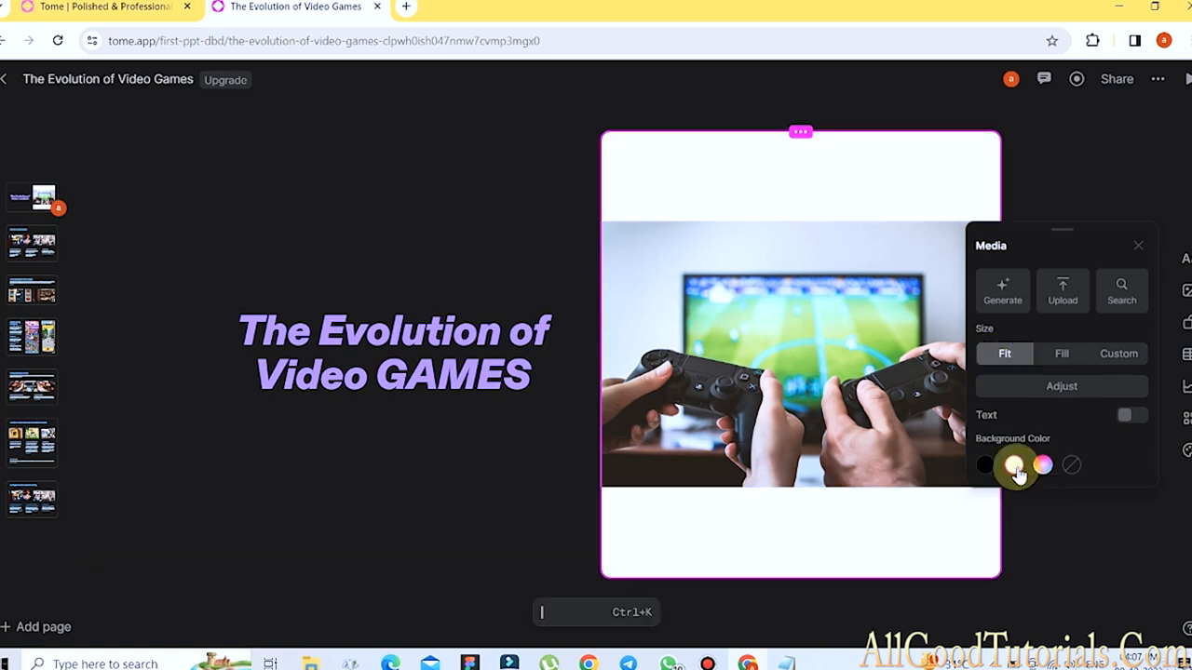
left_click(985, 466)
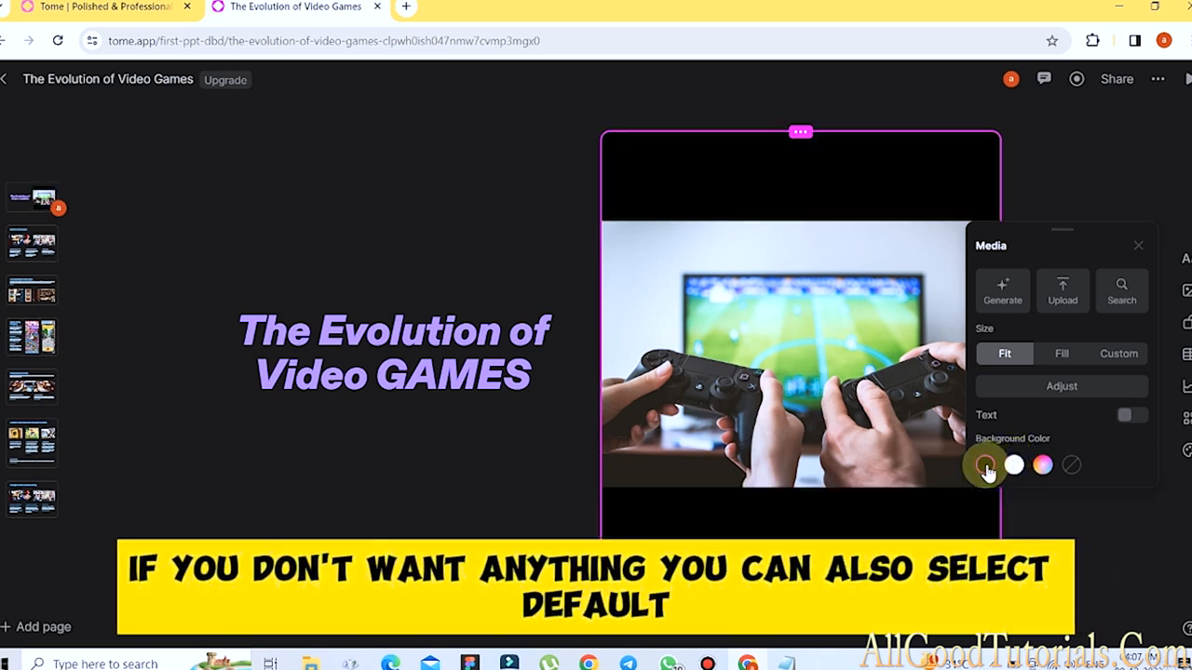
left_click(1080, 500)
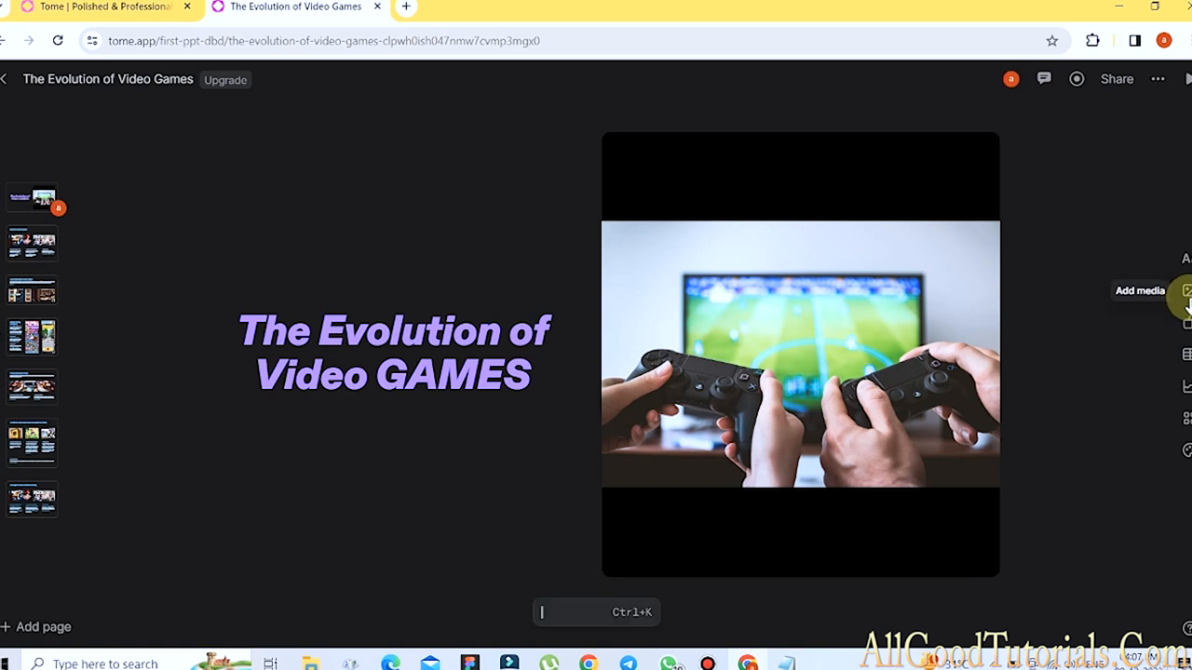
Add an AI-generated image for the prompt "GAME" to the first slide and delete it again.
left_click(1186, 296)
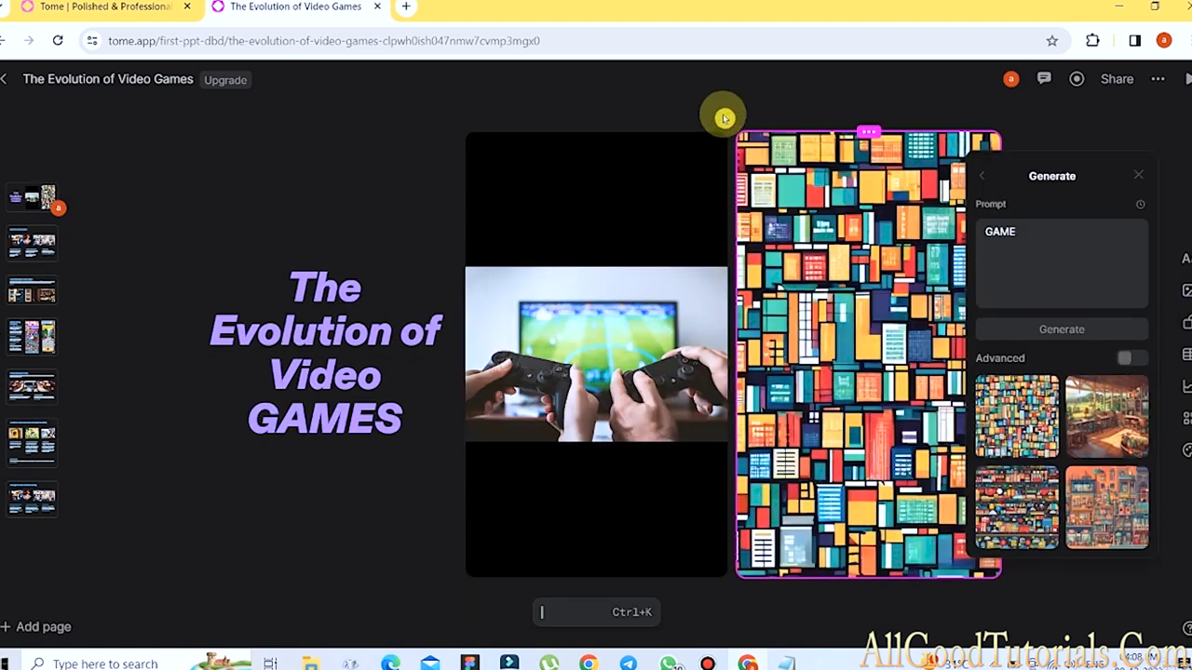
left_click(714, 103)
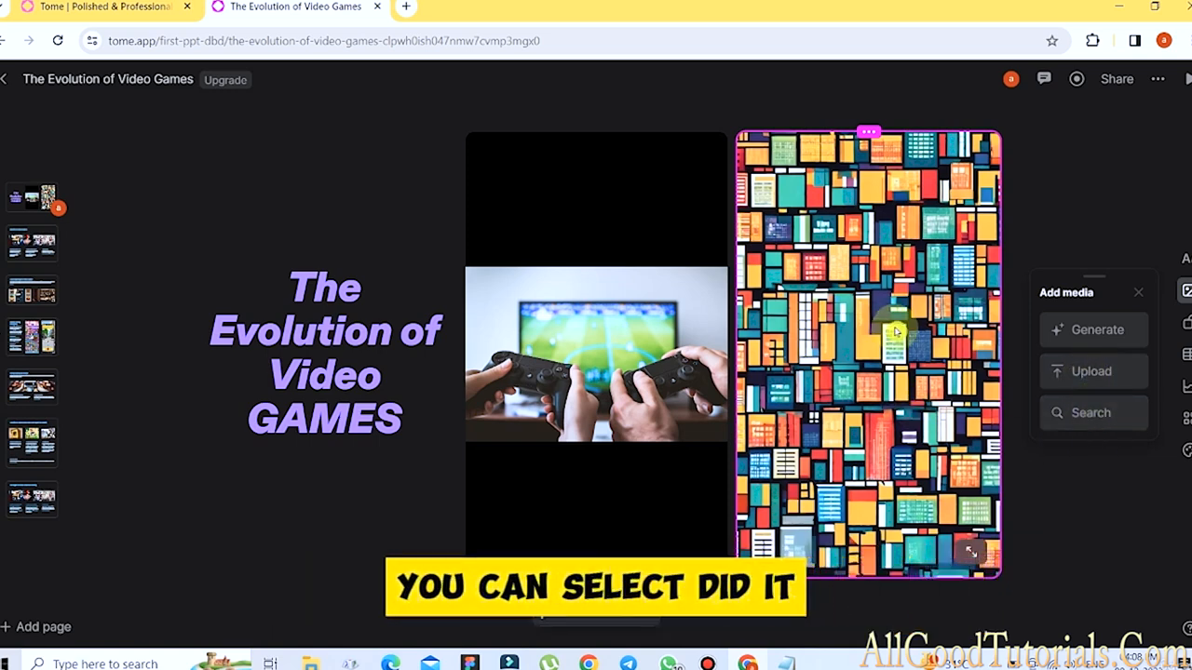
key("Delete")
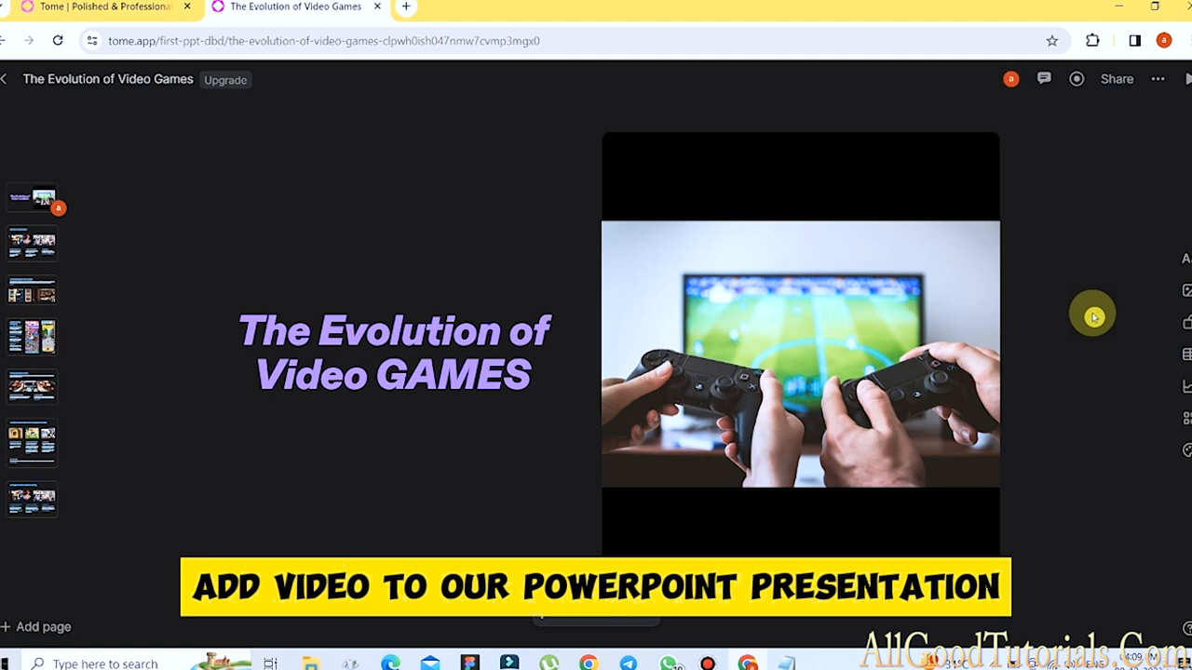
Upload the video 2024 PC.mp4 from the yt folder on drive E as additional media on the first slide and play it.
left_click(1186, 293)
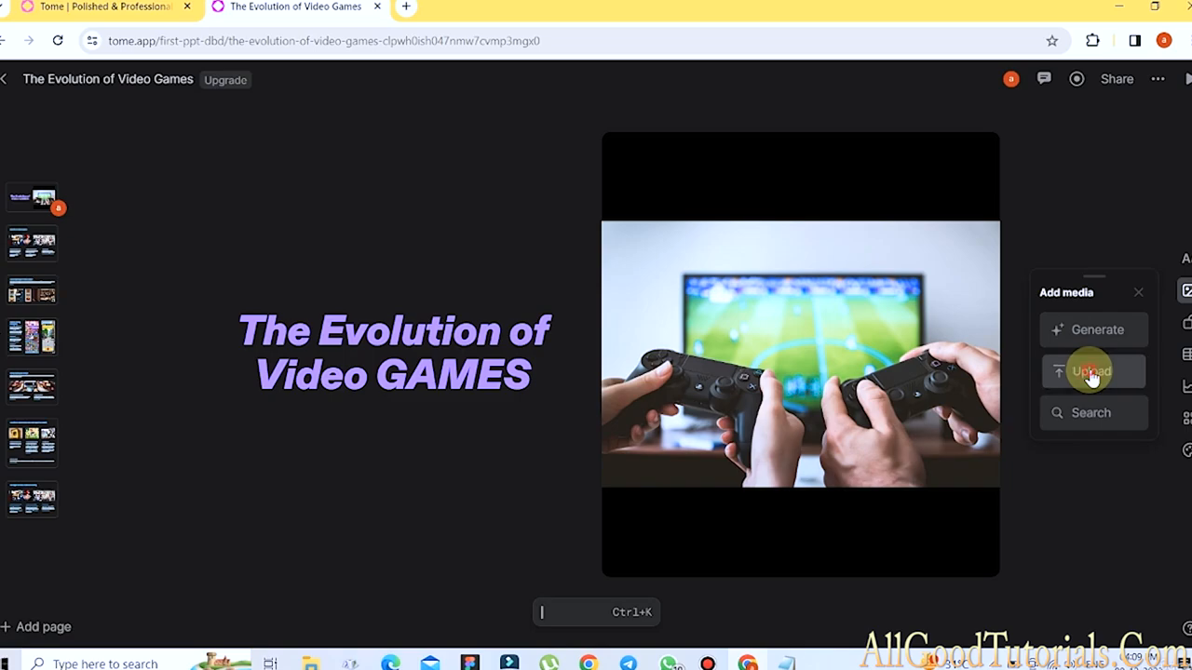
left_click(1092, 374)
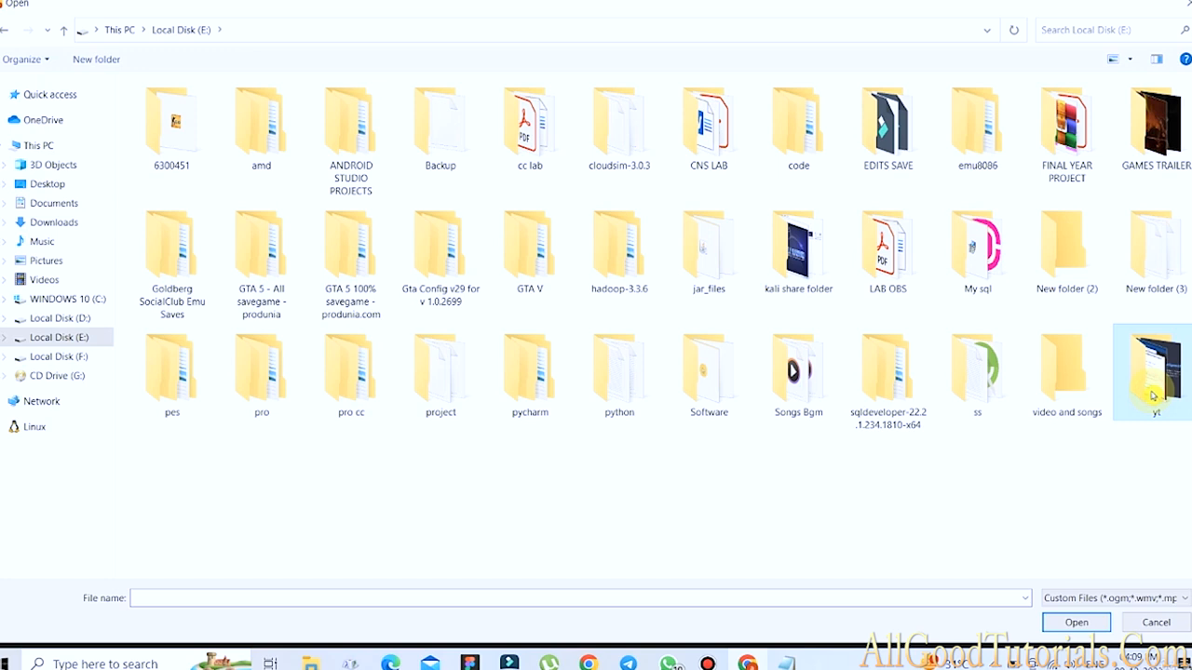
double_click(1153, 396)
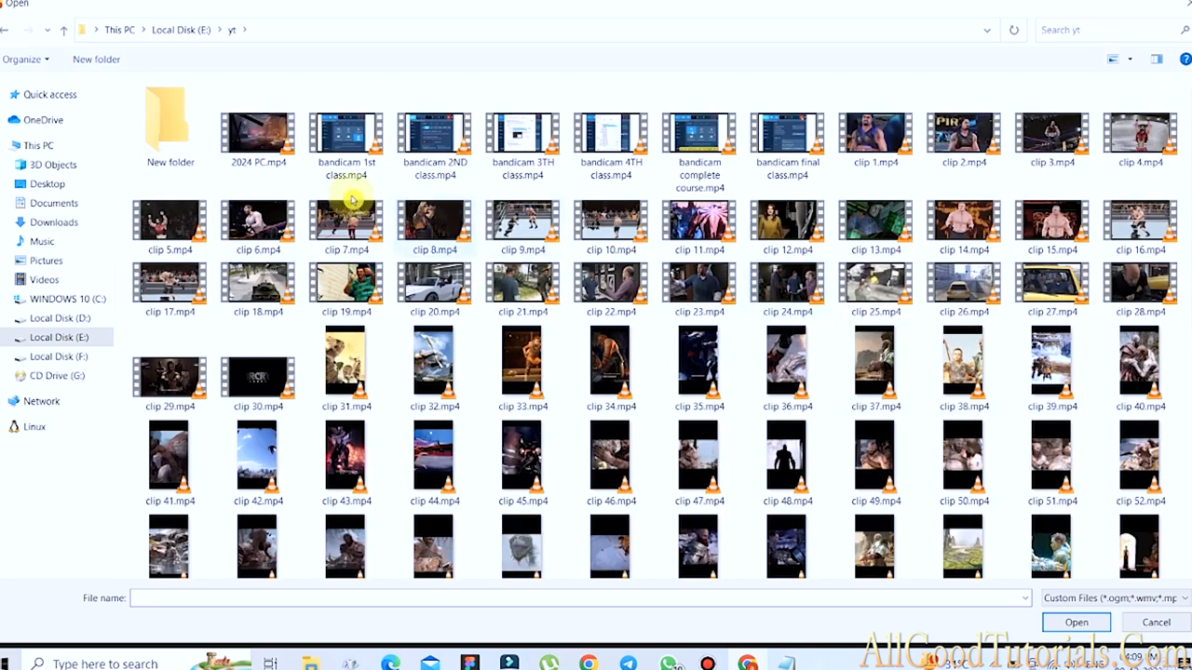
double_click(259, 149)
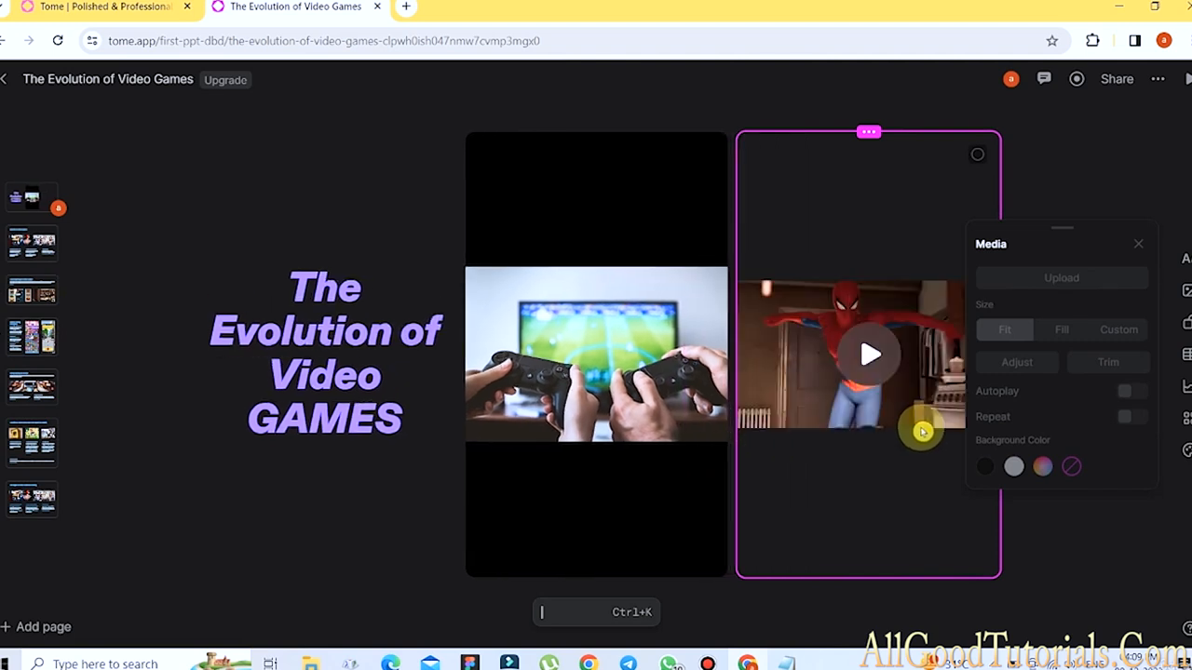
left_click(1070, 506)
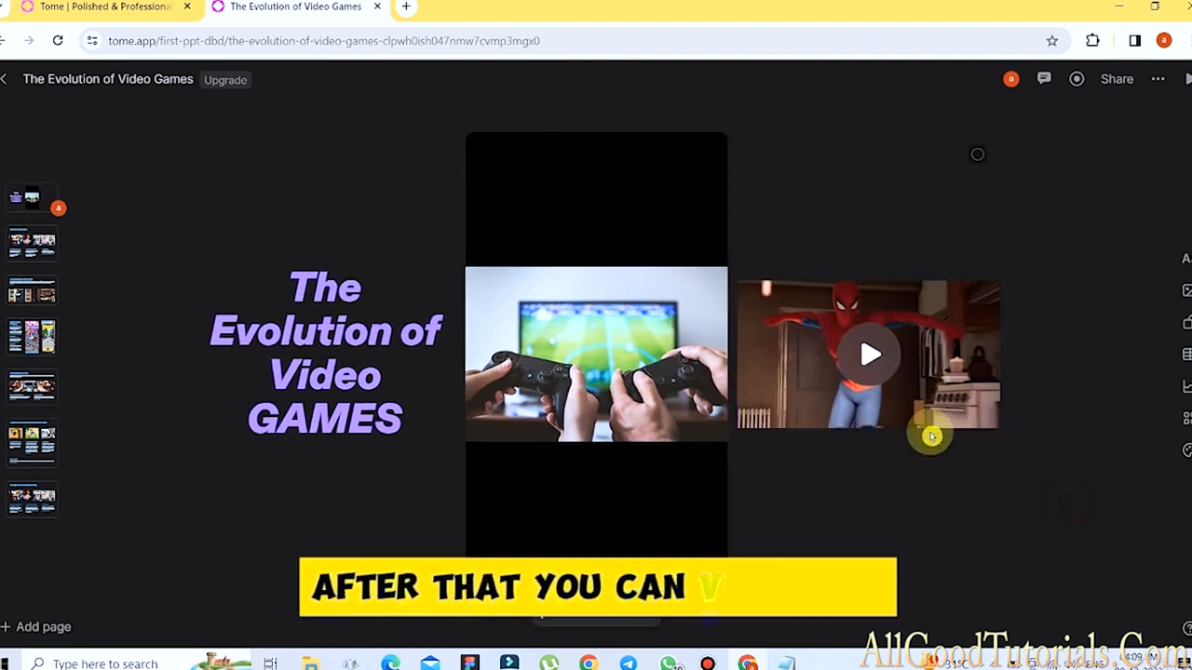
left_click(882, 360)
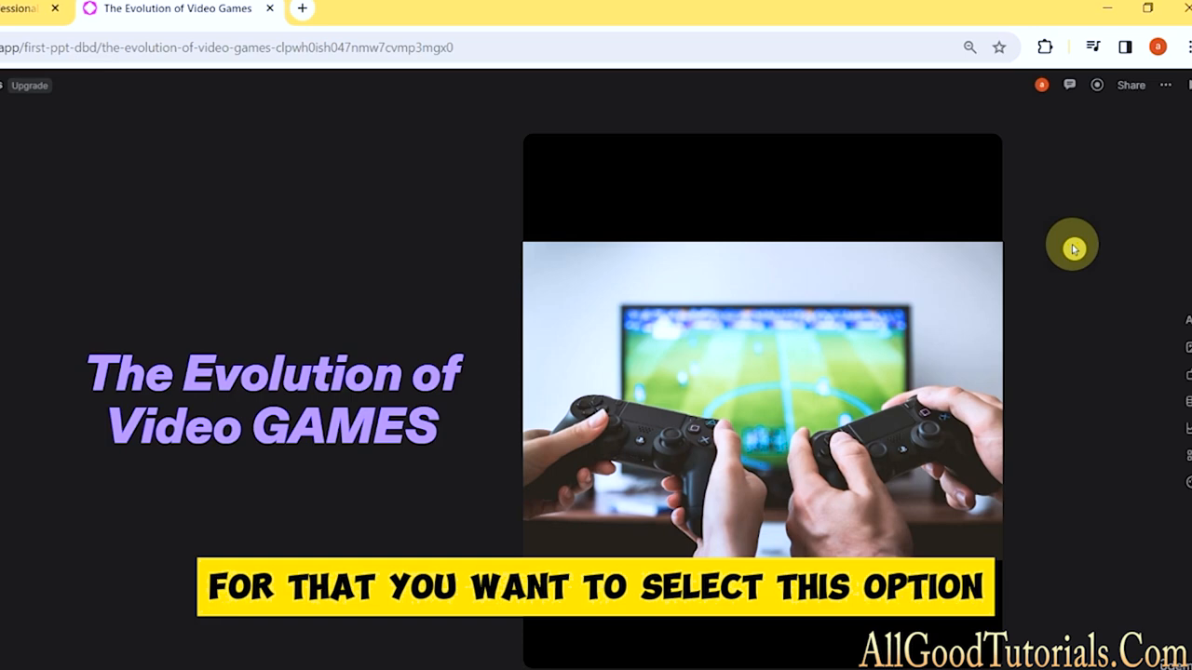
Look through the presentation's additional options, including Export to PDF, and close them.
left_click(1166, 86)
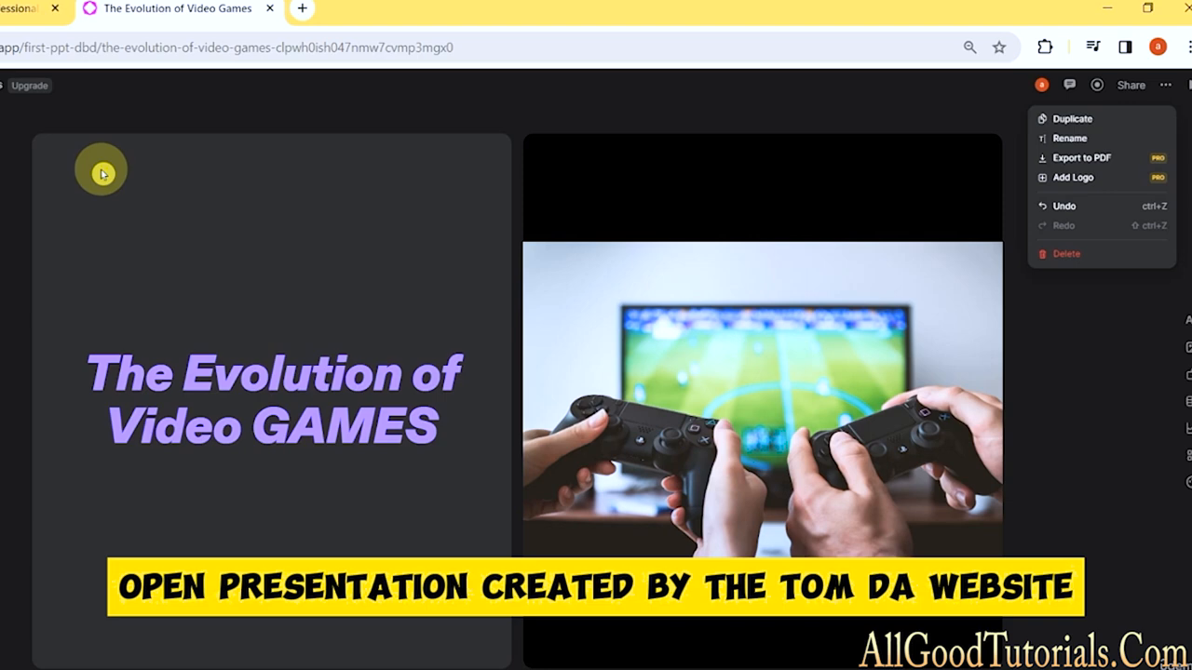
left_click(0, 157)
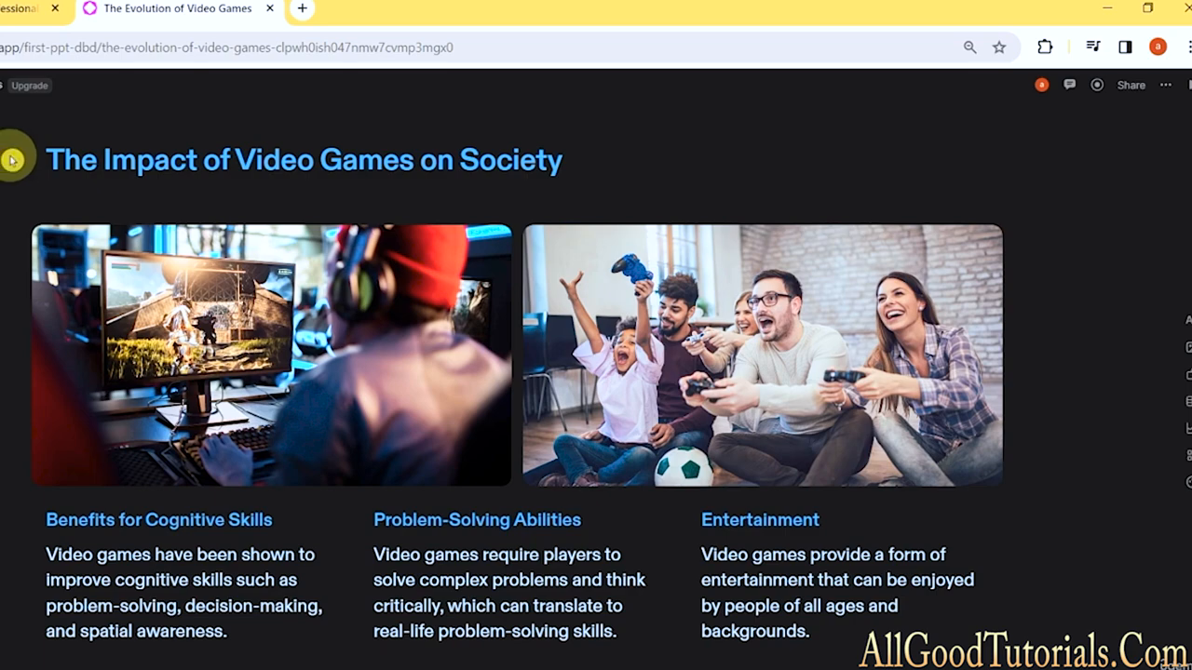
Capture the whole "The Impact of Video Games on Society" slide as a screenshot and copy it.
key("Print")
mouse_move(10, 133)
left_mouse_down()
mouse_move(74, 208)
mouse_move(820, 663)
mouse_move(908, 668)
mouse_move(1037, 641)
mouse_move(1054, 661)
left_mouse_up()
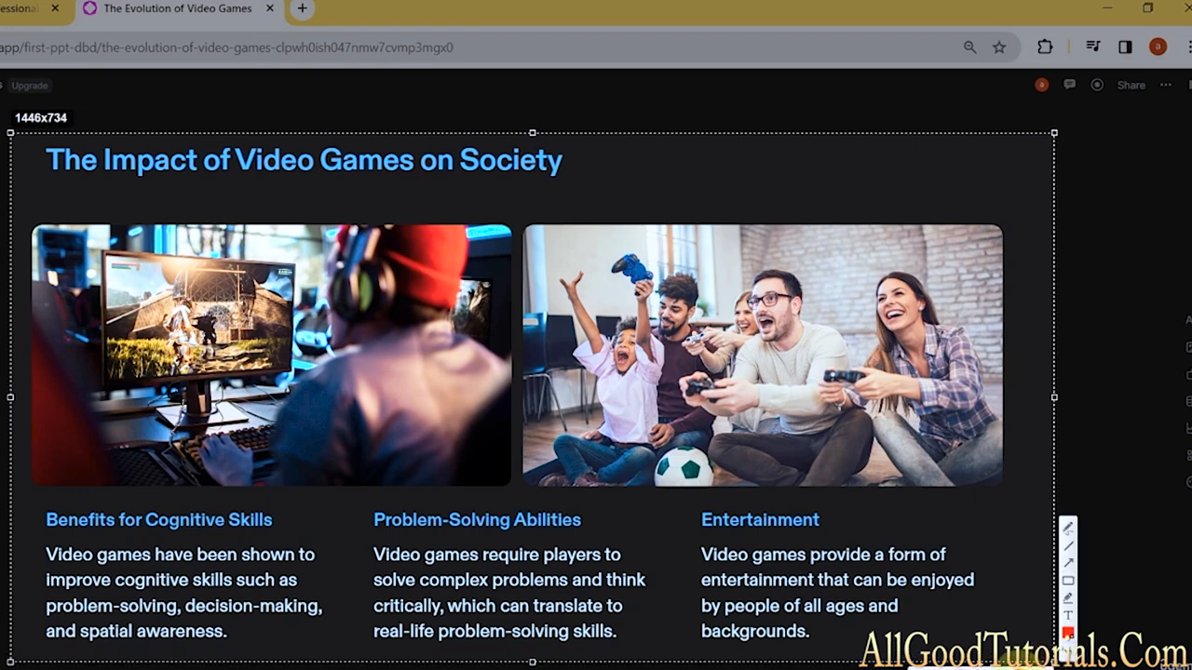
key("ctrl+c")
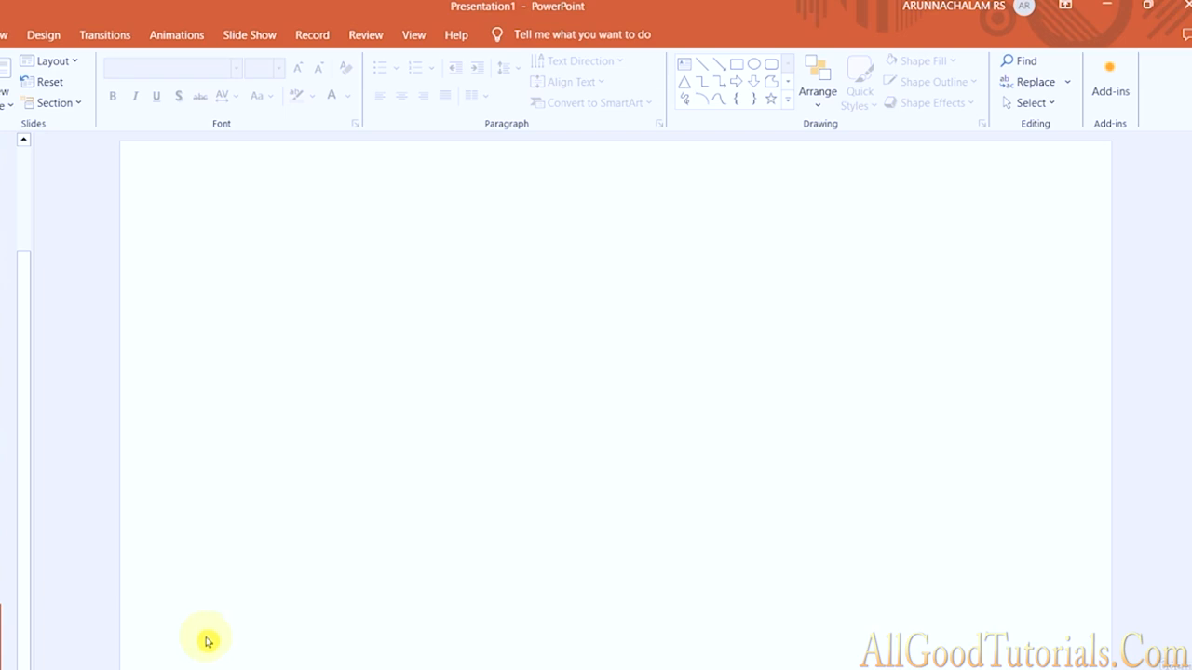
Switch to PowerPoint, paste the captured slide image onto the blank slide and enlarge it to cover the slide.
key("ctrl+v")
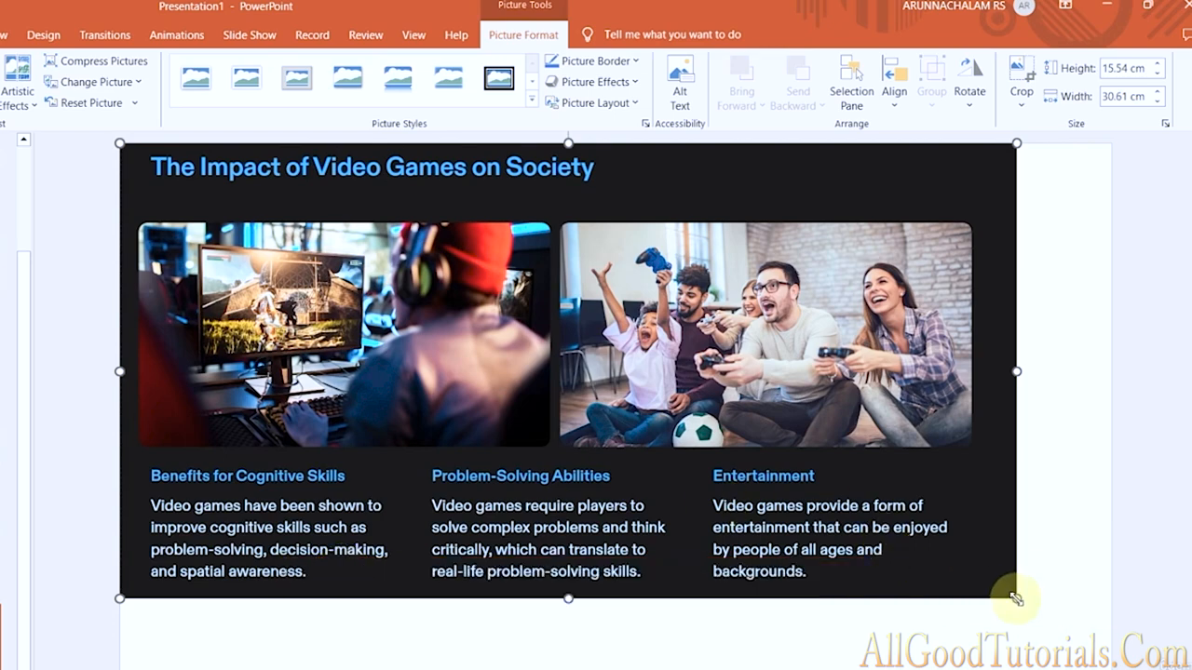
left_click_drag(1016, 600, 1191, 669)
Play the PowerPoint slide show with the pasted slide image through to its end and exit it.
left_click(72, 384)
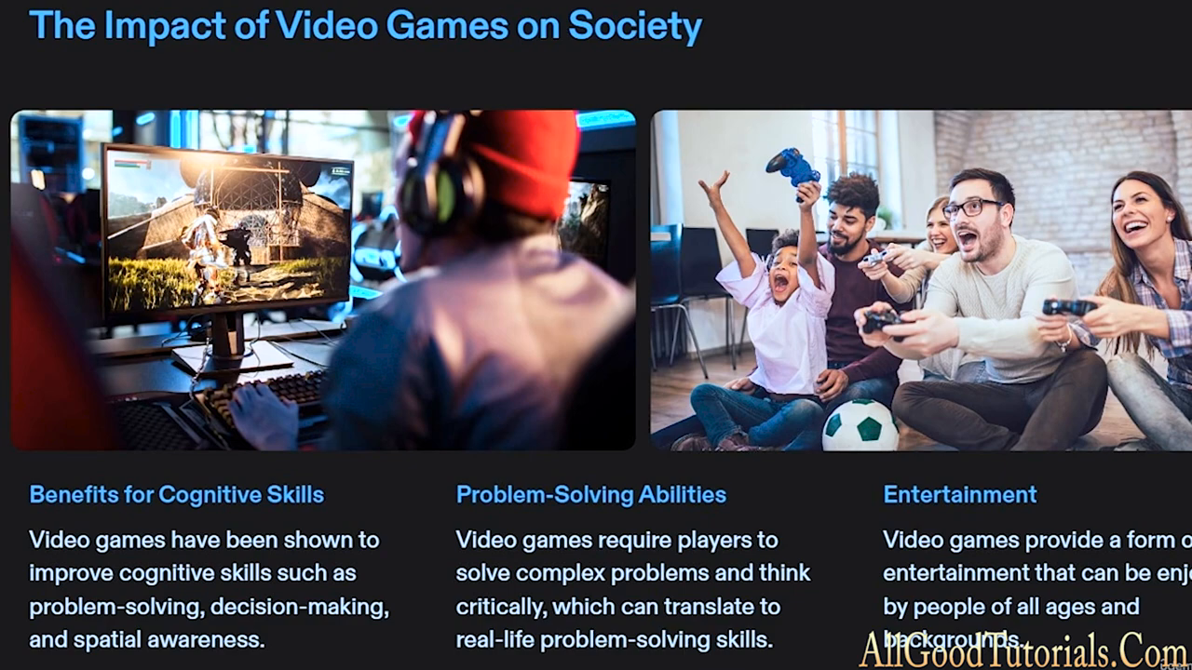
key("Right")
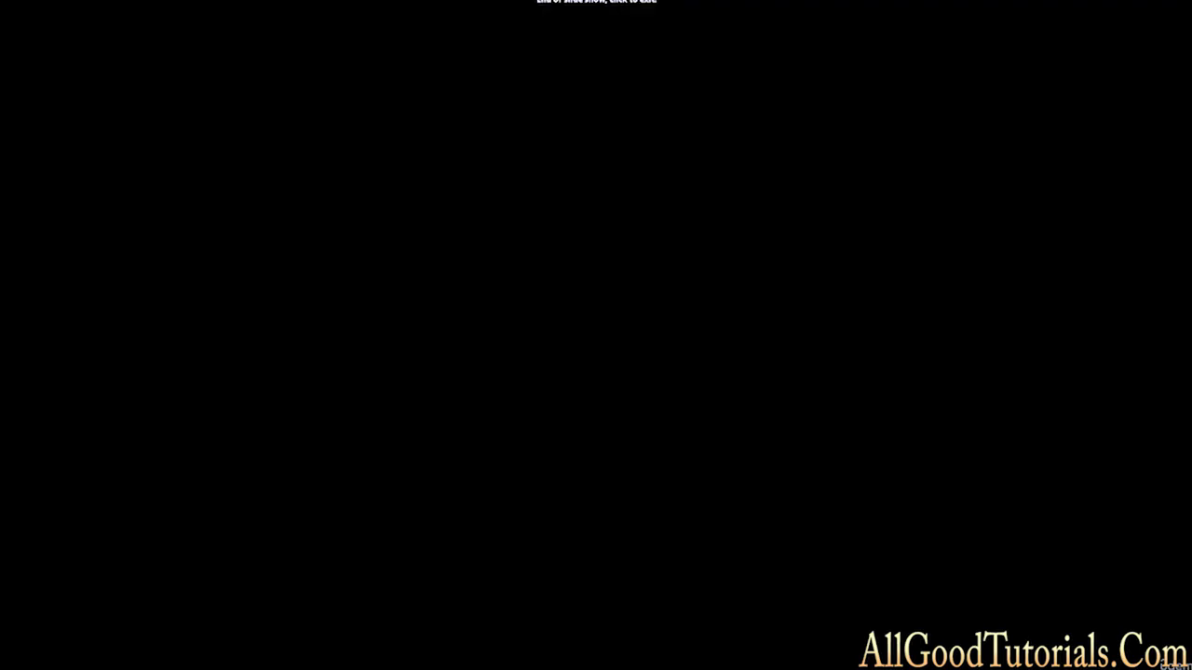
left_click(445, 388)
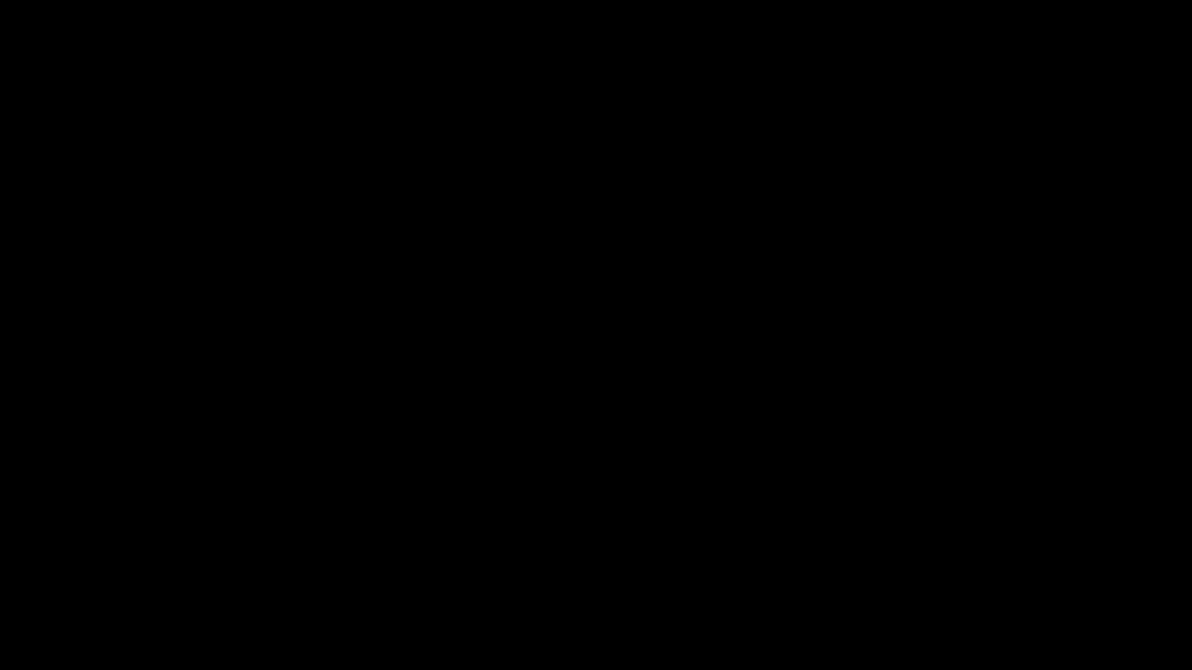